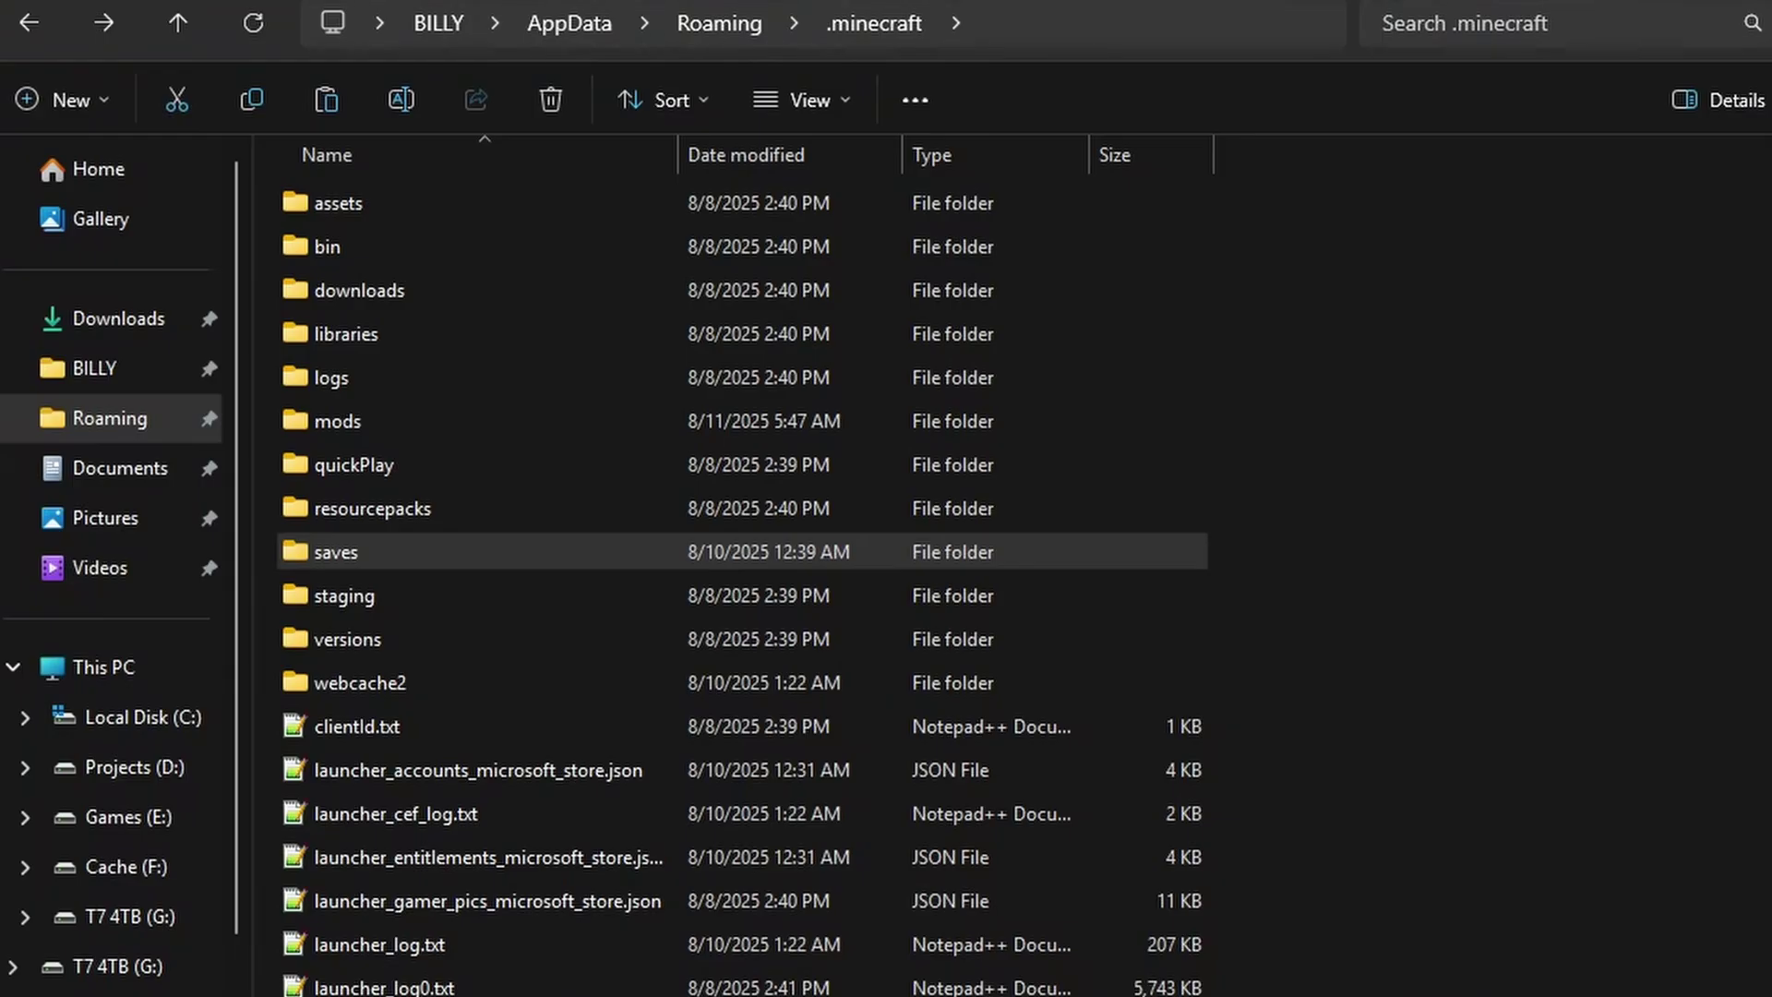
pyautogui.moveTo(1154, 551); pyautogui.dragTo(511, 560)
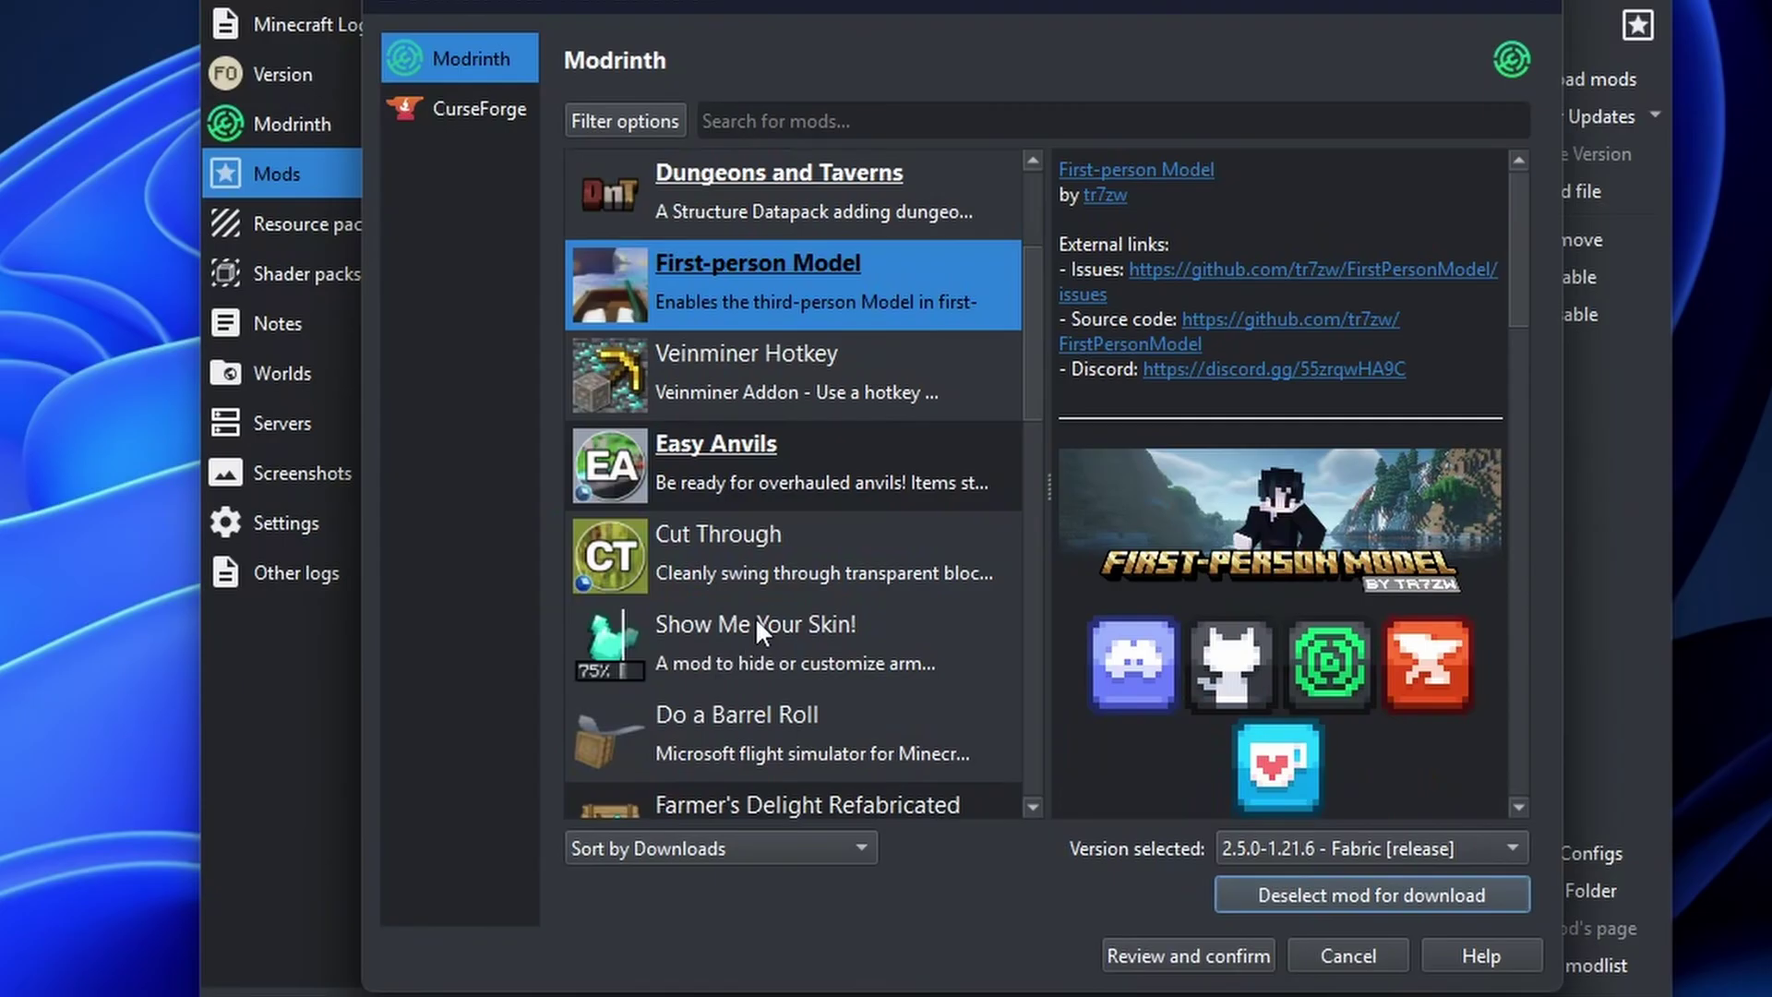
# Mark the Cut Through and Show Me Your Skin! mods for download from Modrinth, and display Do a Barrel Roll.
pyautogui.click(784, 563)
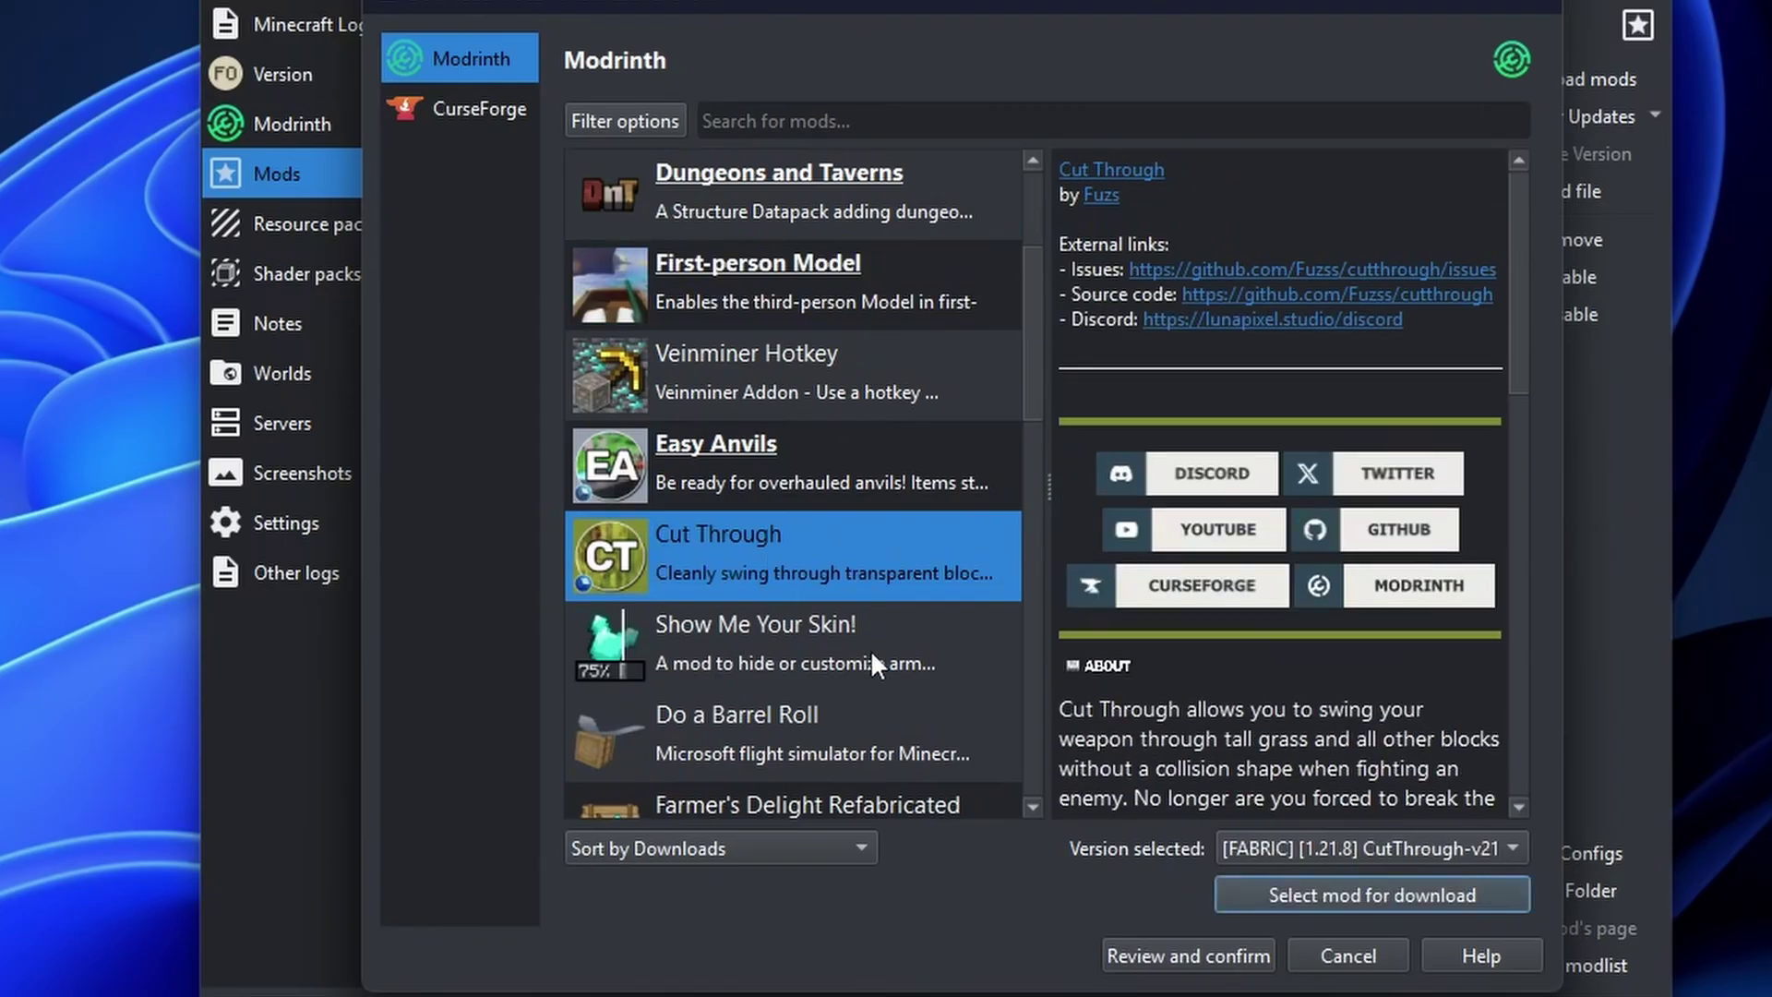
pyautogui.click(1288, 900)
pyautogui.click(777, 626)
pyautogui.click(1264, 891)
pyautogui.click(814, 749)
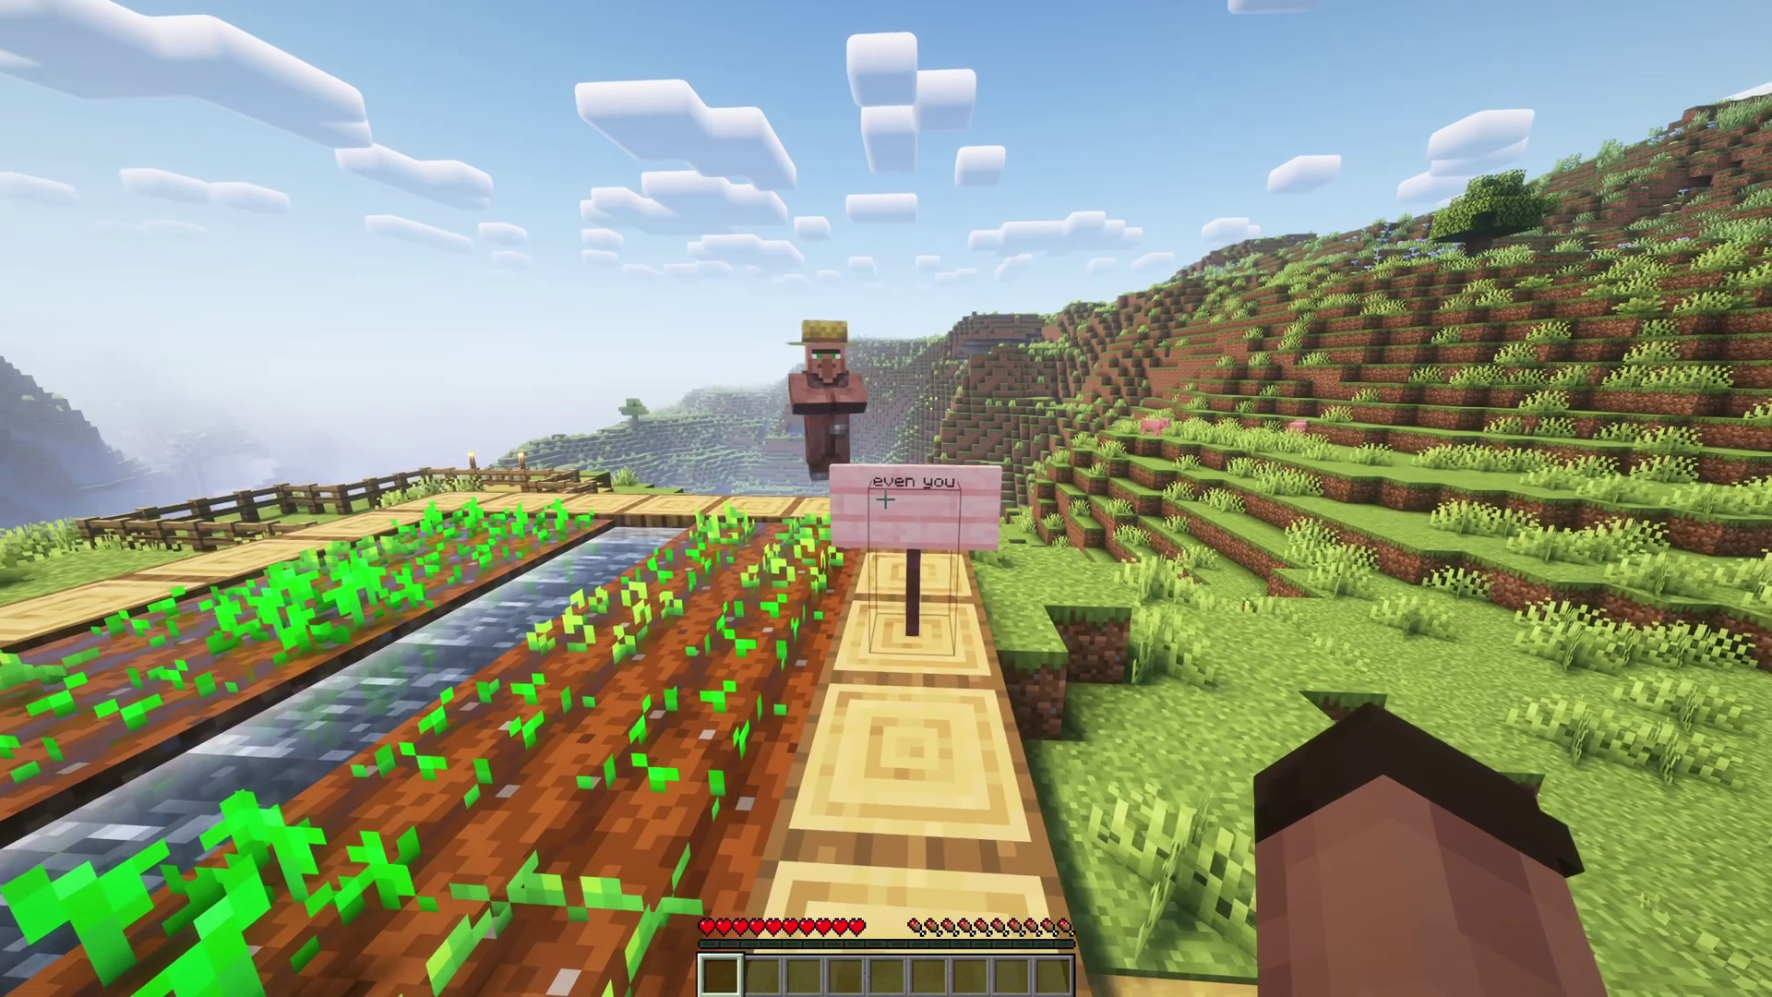
pyautogui.press('s')
pyautogui.press('w')
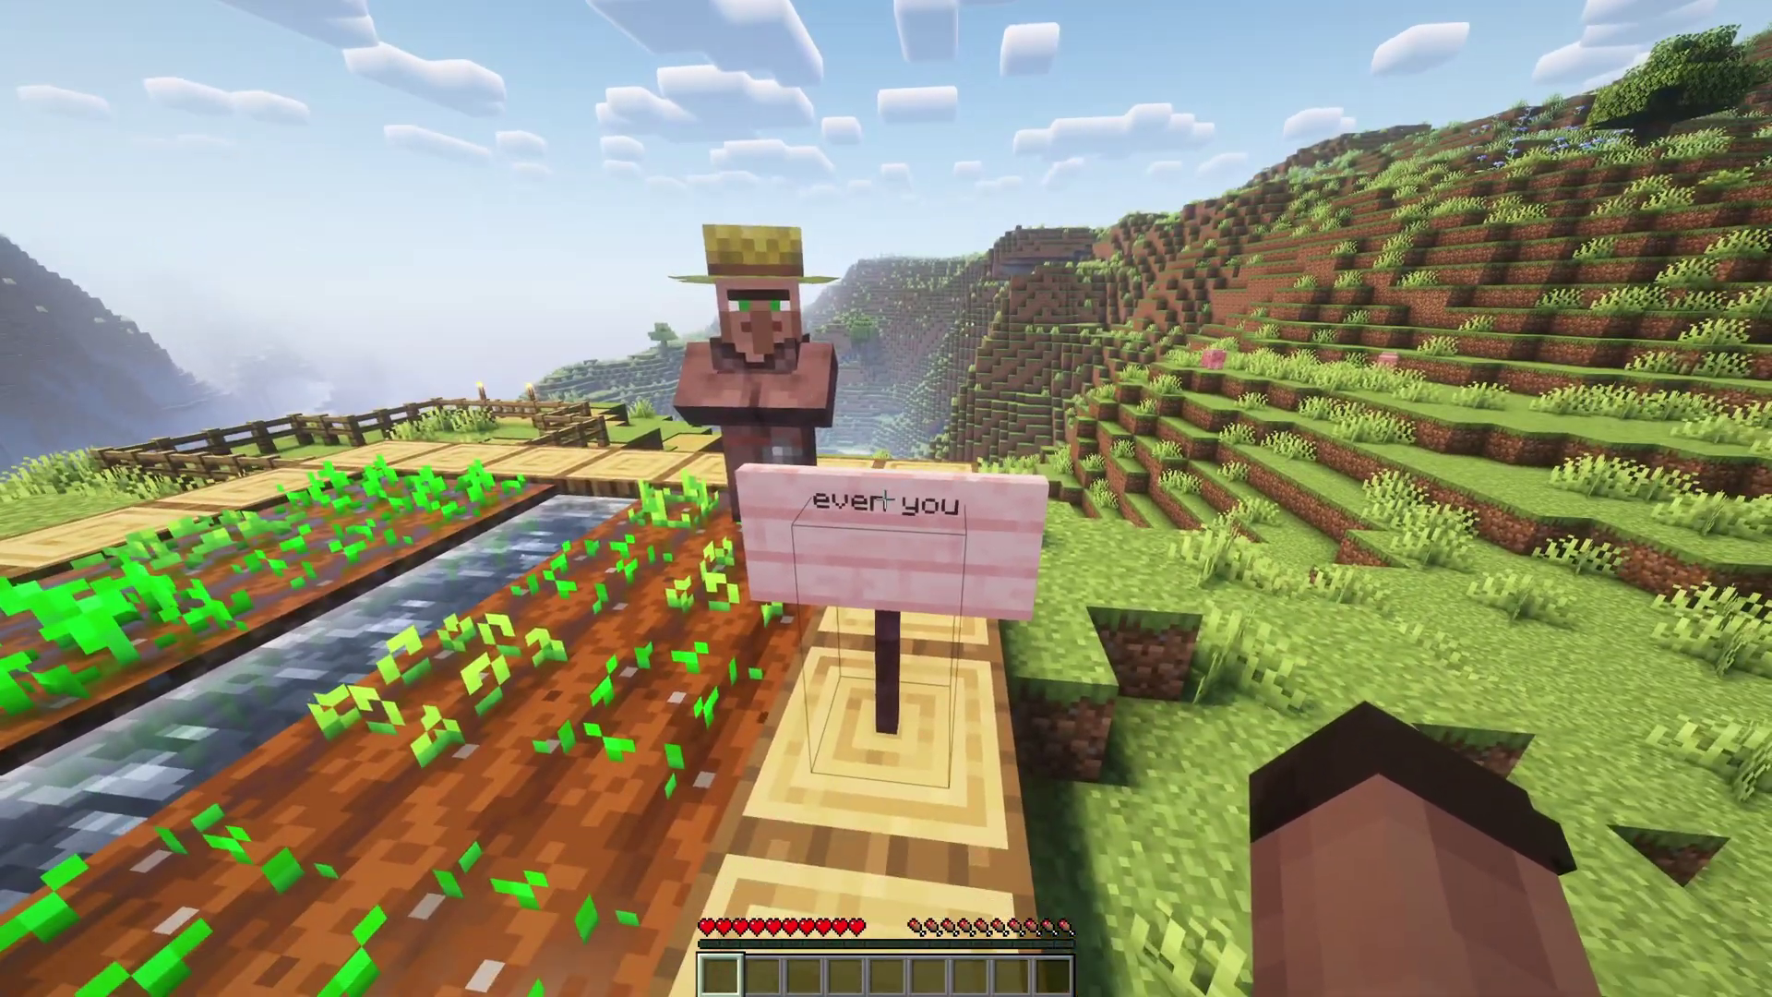
pyautogui.press('s')
pyautogui.press('w')
pyautogui.click(886, 498)
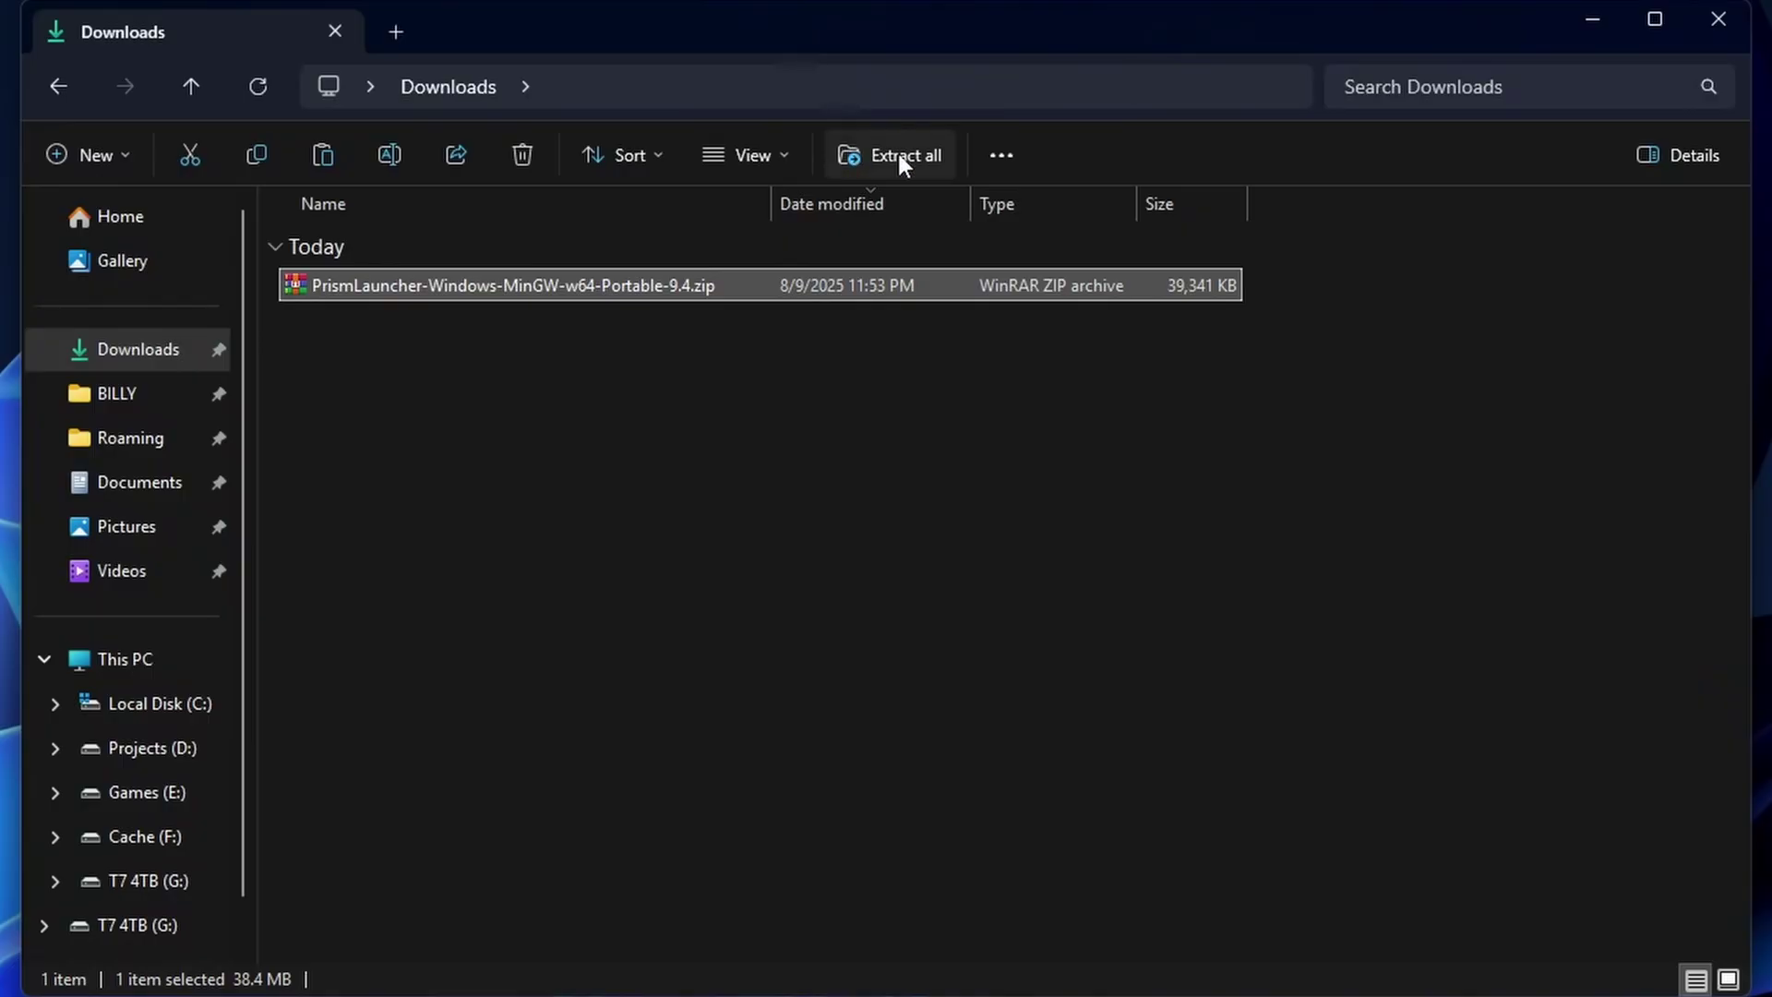
# Extract PrismLauncher-Windows-MinGW-w64-Portable-9.4.zip in Downloads and run prismlauncher.exe from the extracted folder.
pyautogui.click(897, 150)
pyautogui.click(1251, 755)
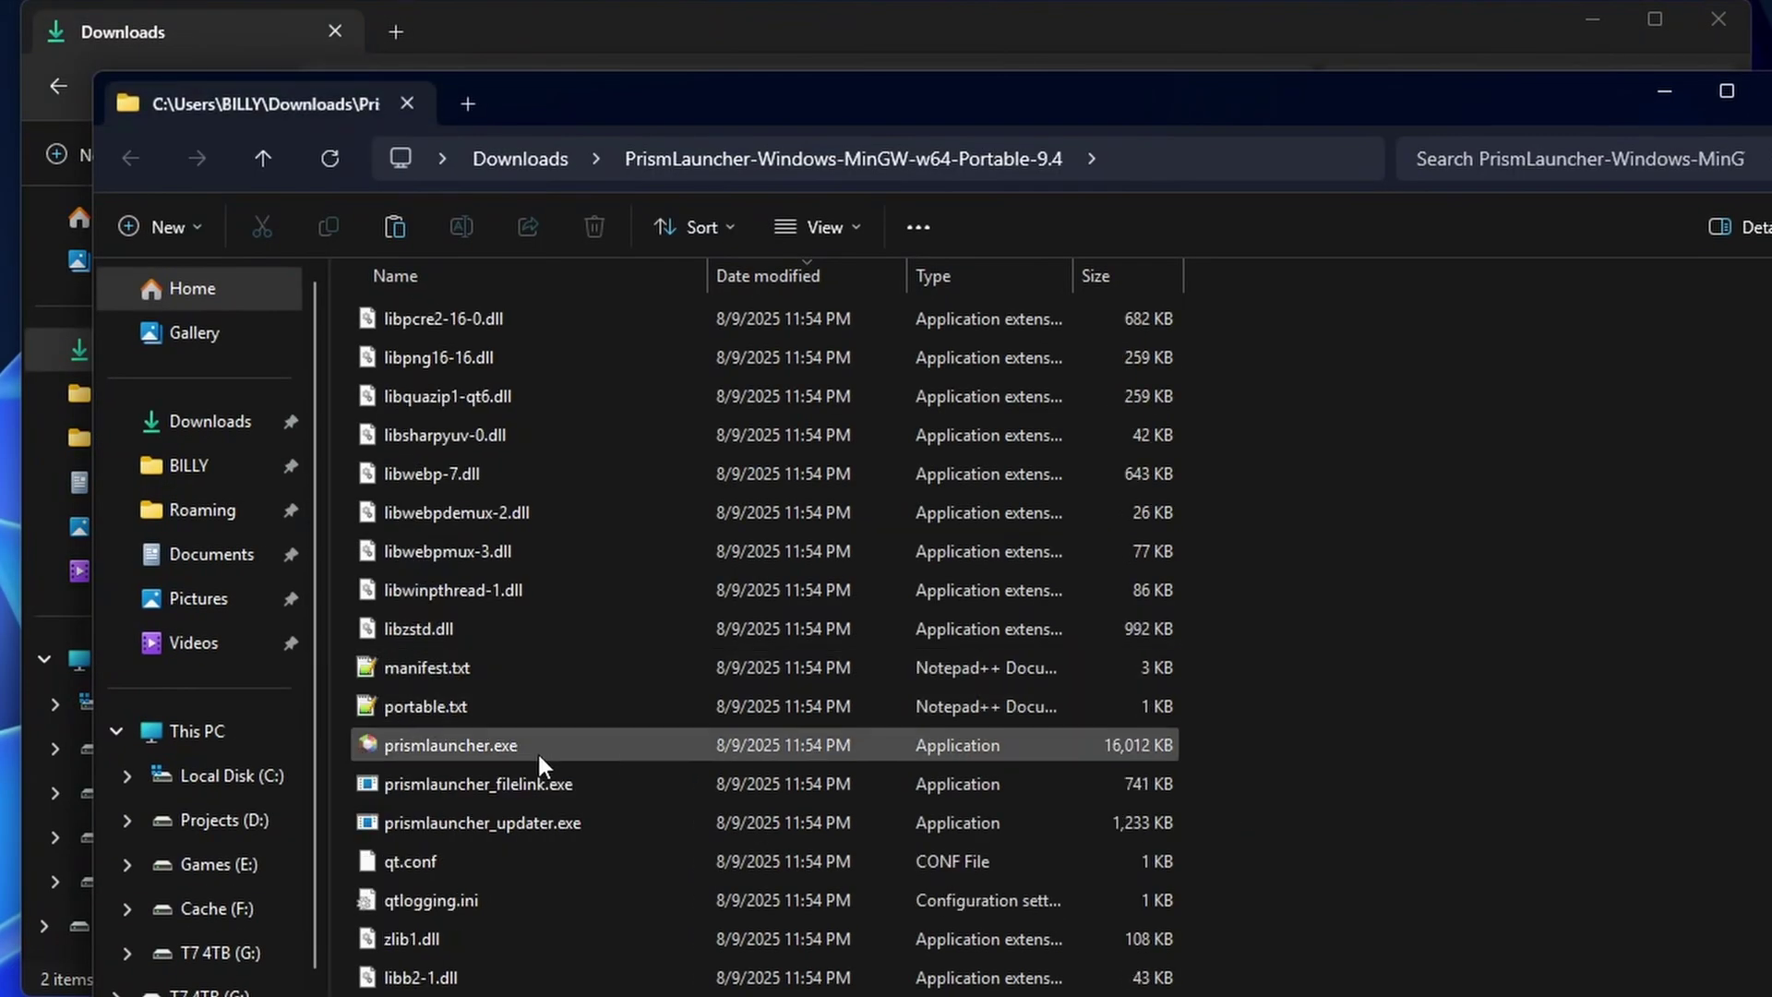
pyautogui.click(514, 745)
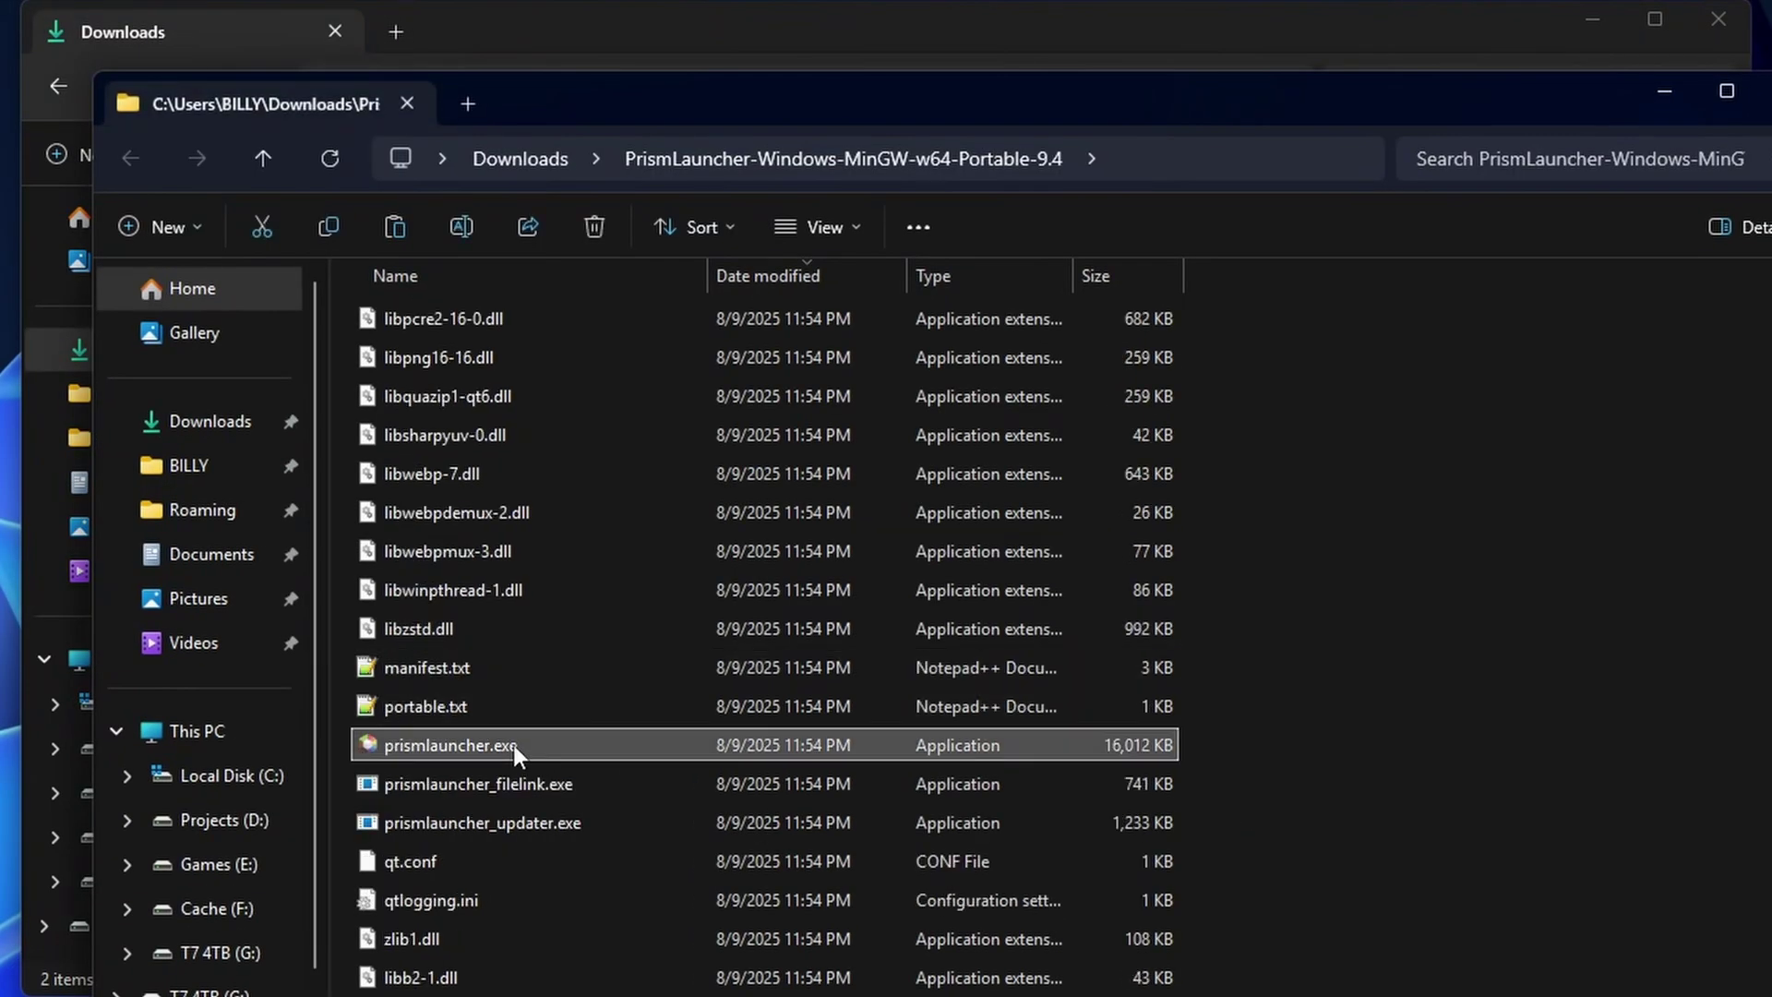
pyautogui.doubleClick(513, 745)
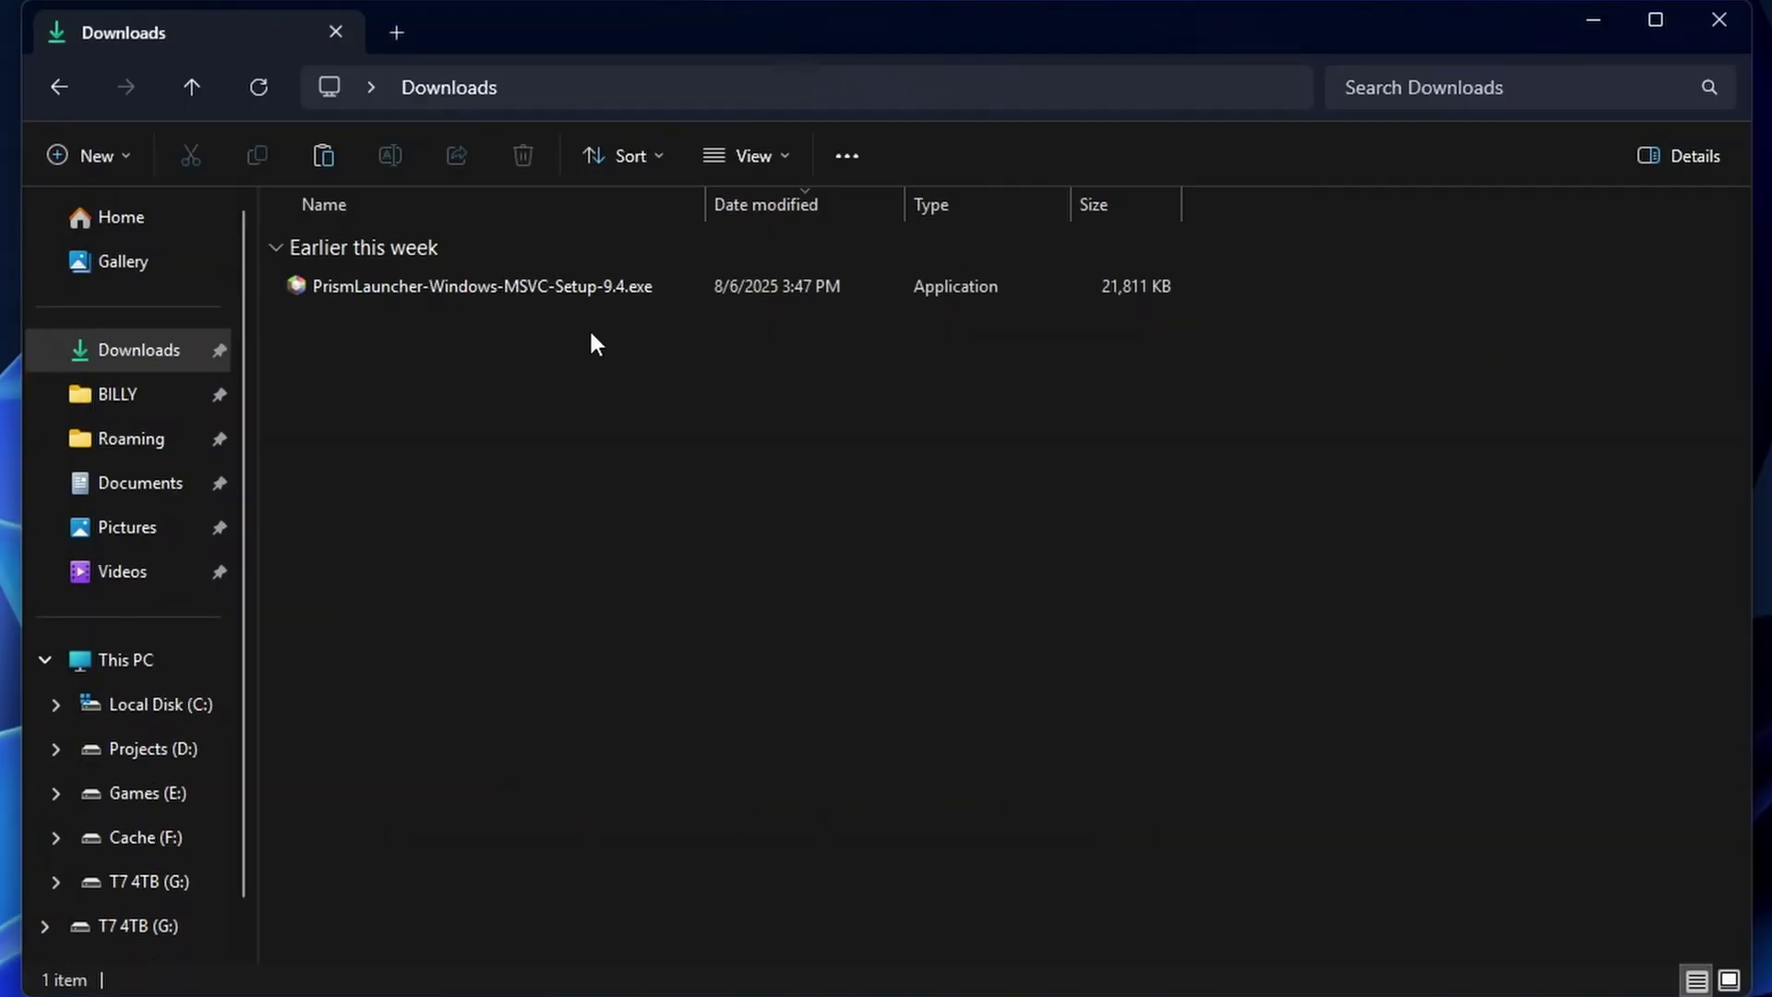
# Install Prism Launcher from PrismLauncher-Windows-MSVC-Setup-9.4.exe with the default components and destination folder, and run it on completion.
pyautogui.doubleClick(591, 290)
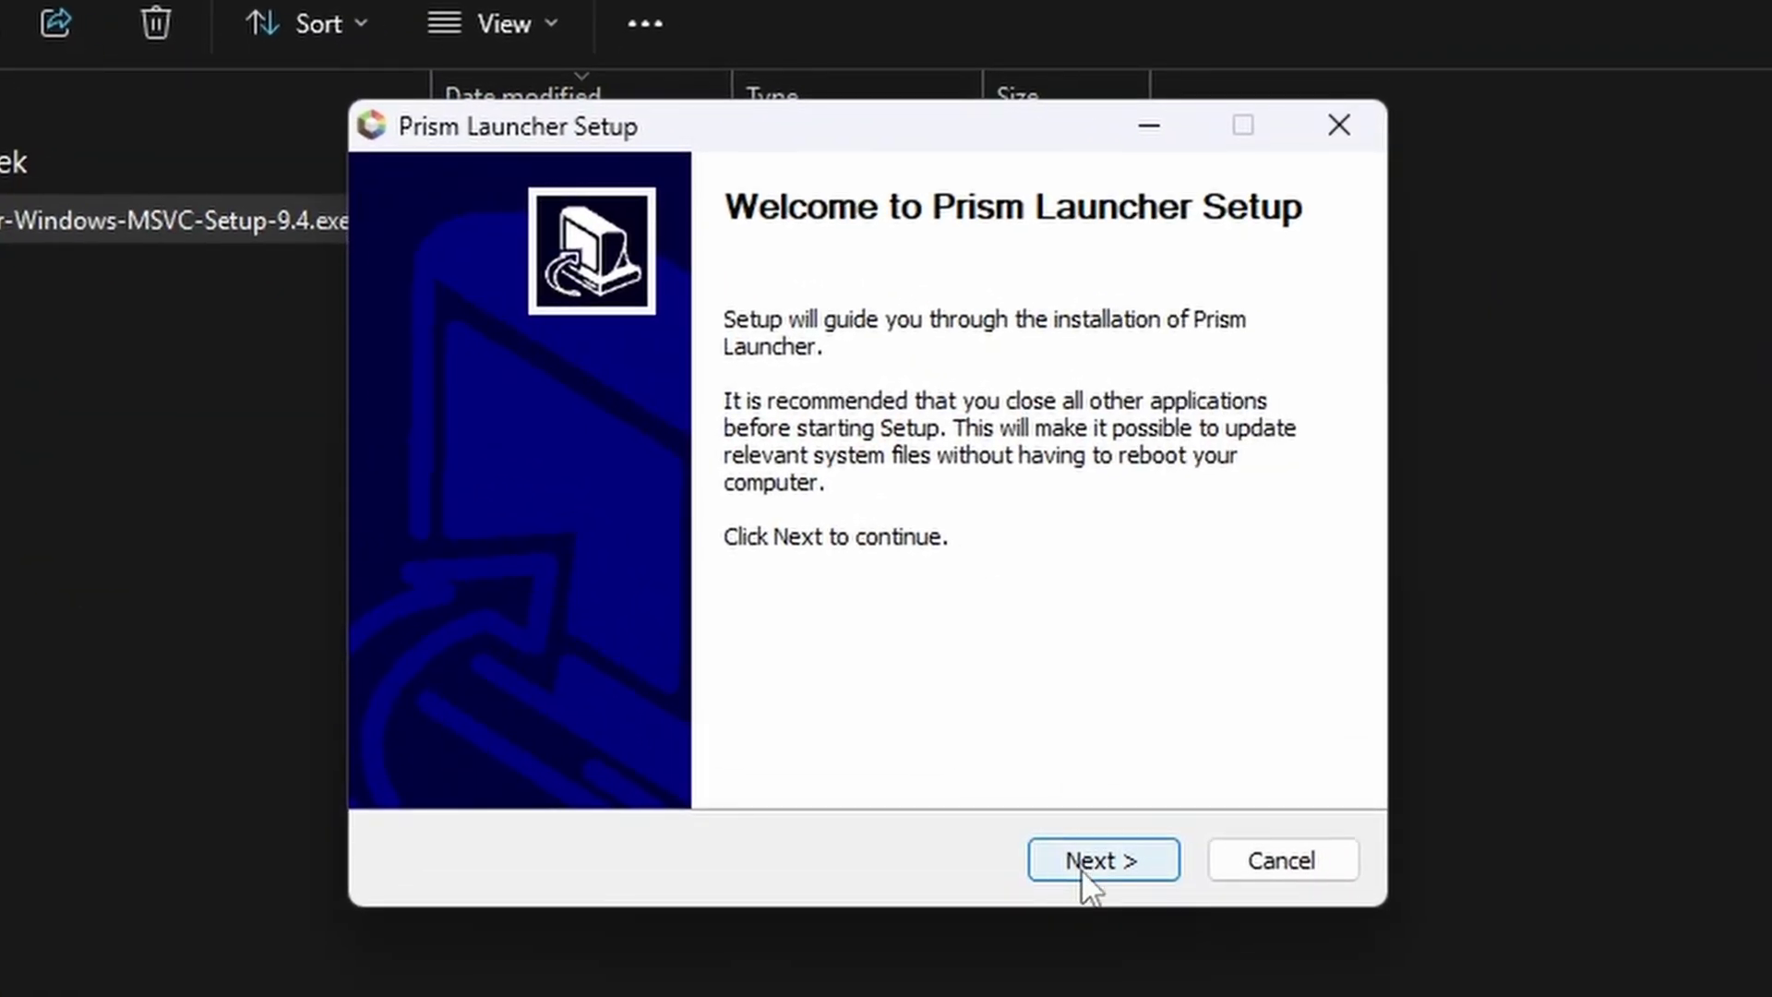
pyautogui.click(1092, 863)
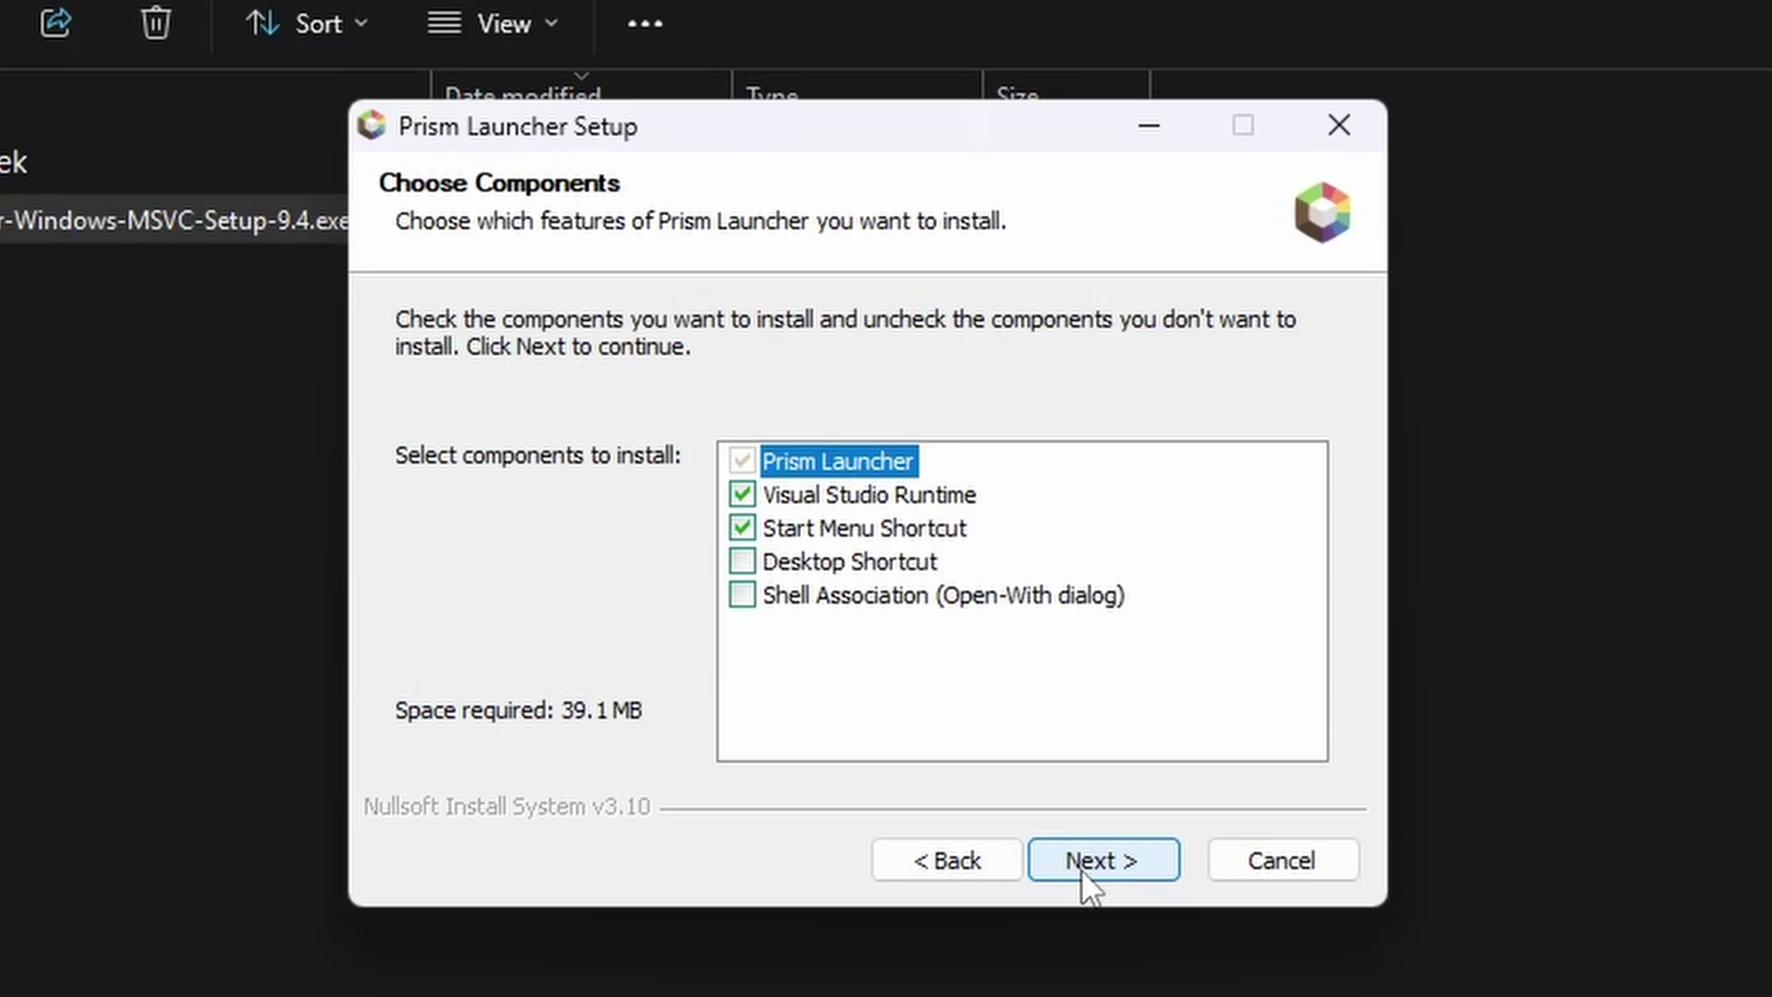
pyautogui.click(1085, 872)
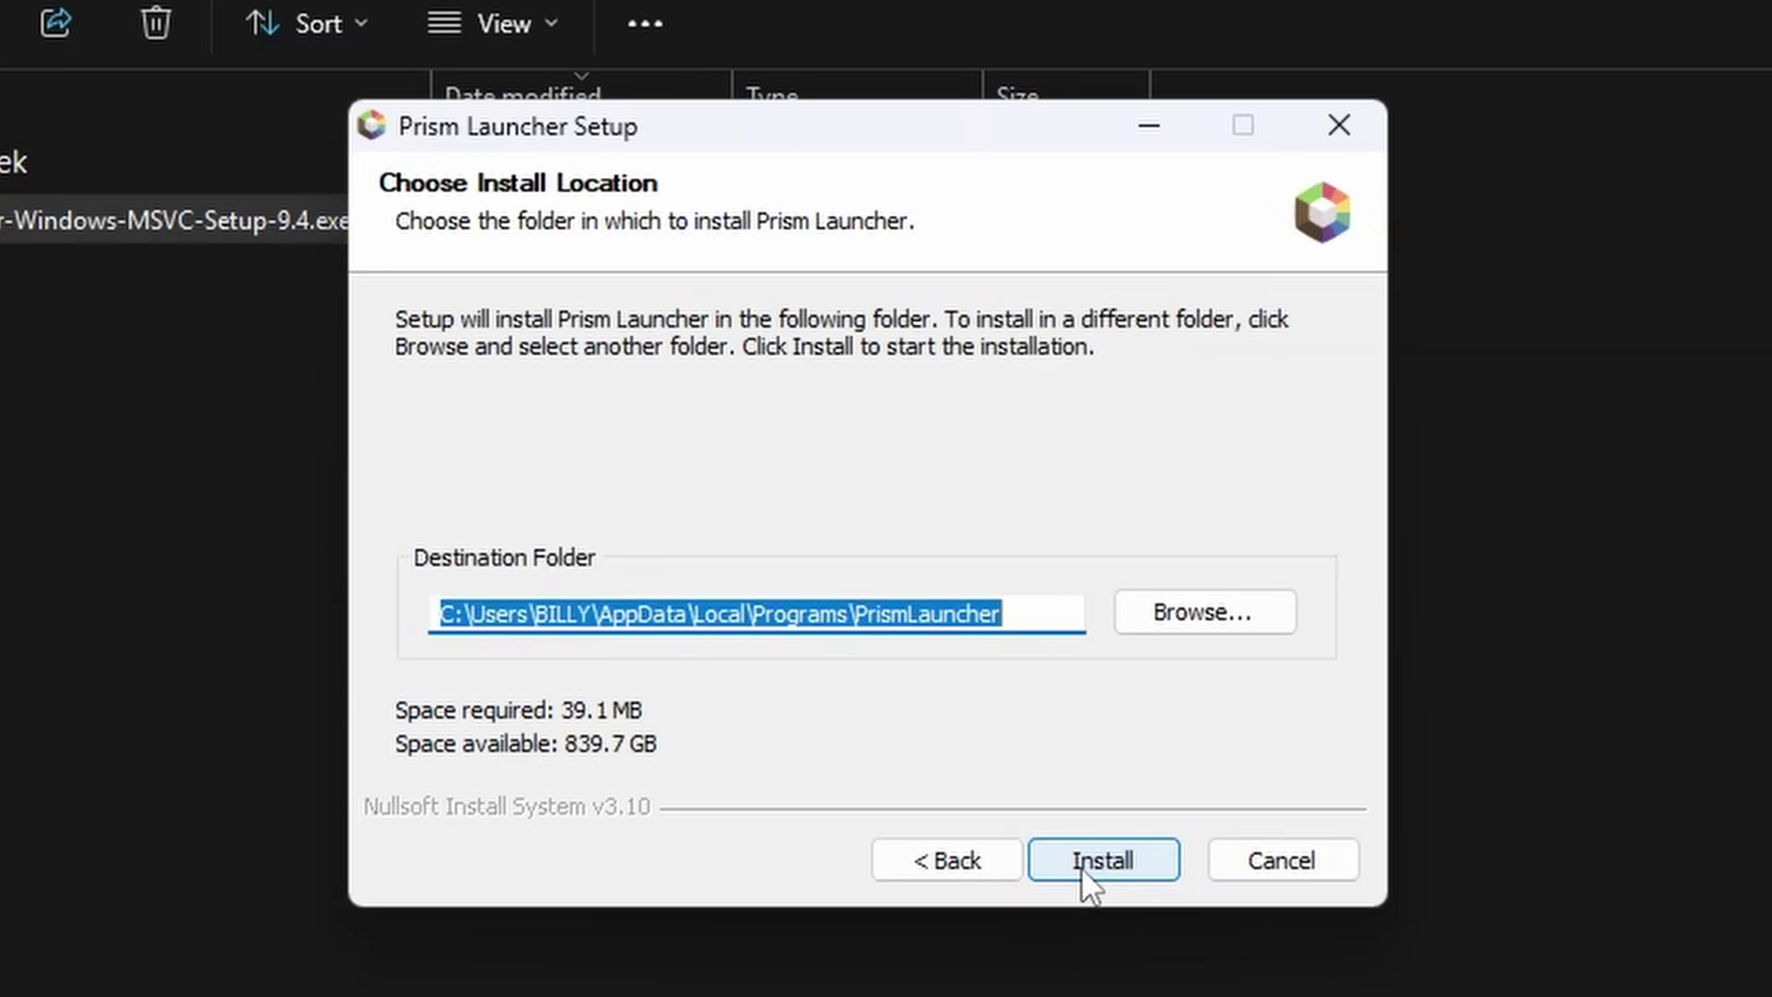
pyautogui.click(1104, 864)
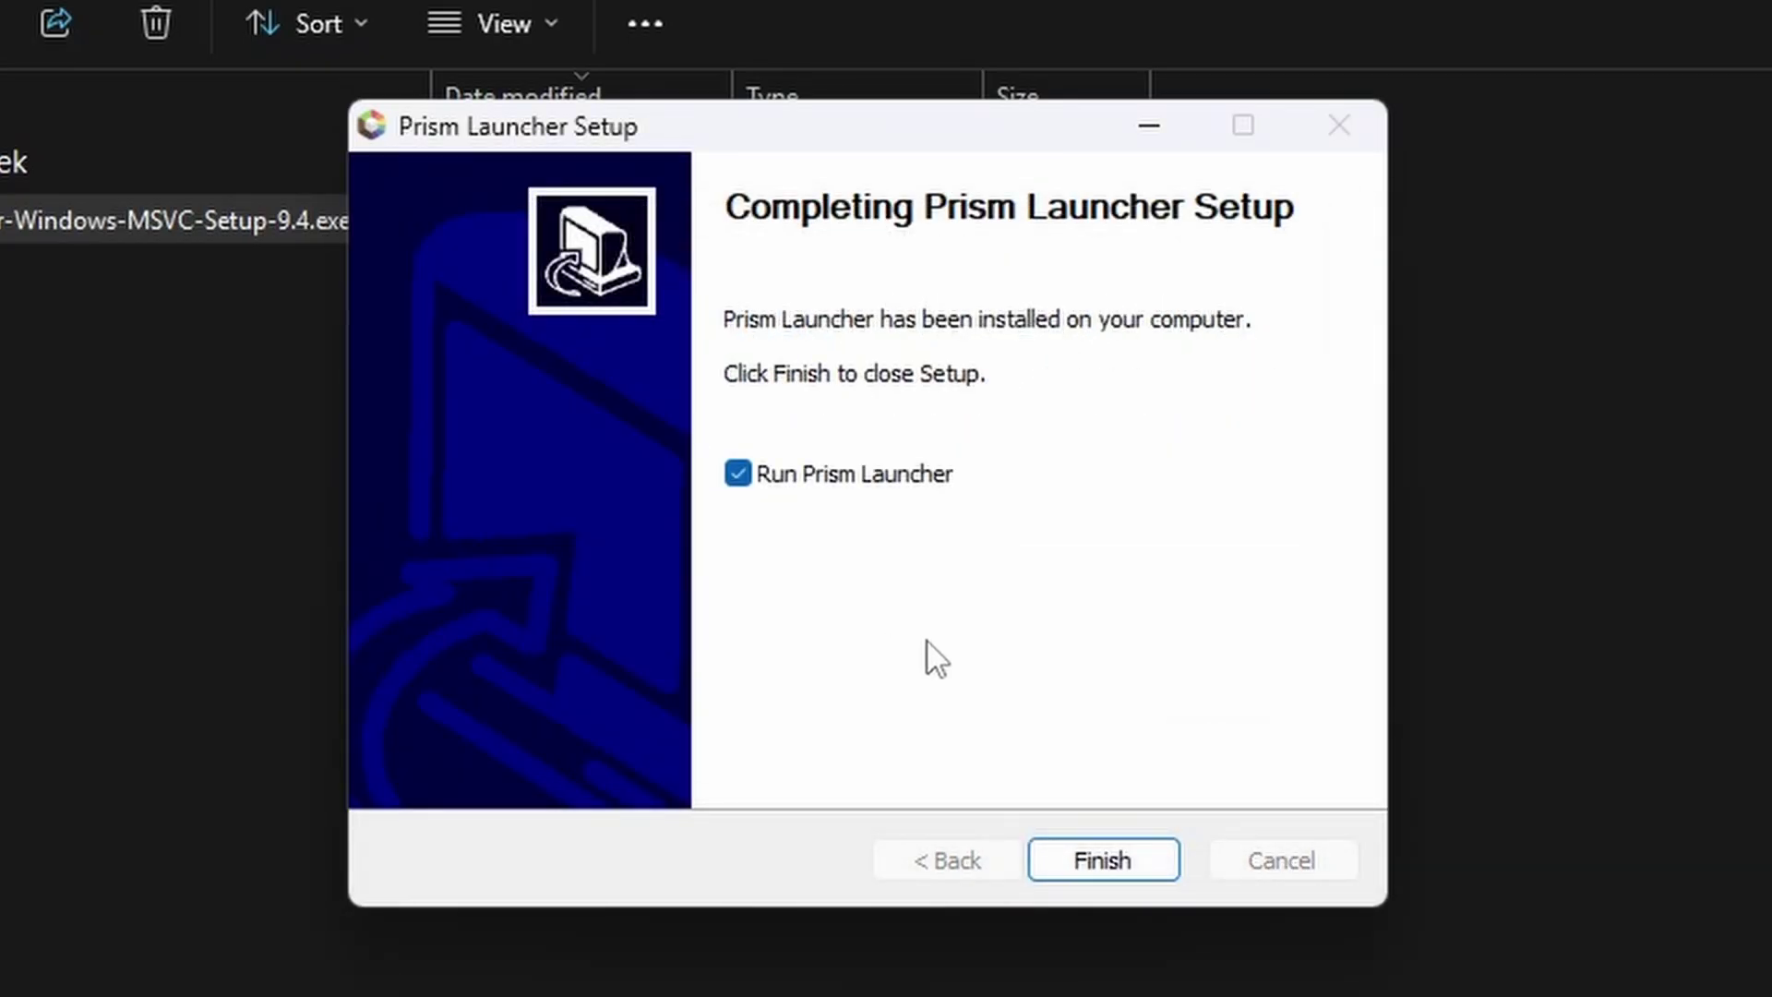
pyautogui.click(1121, 857)
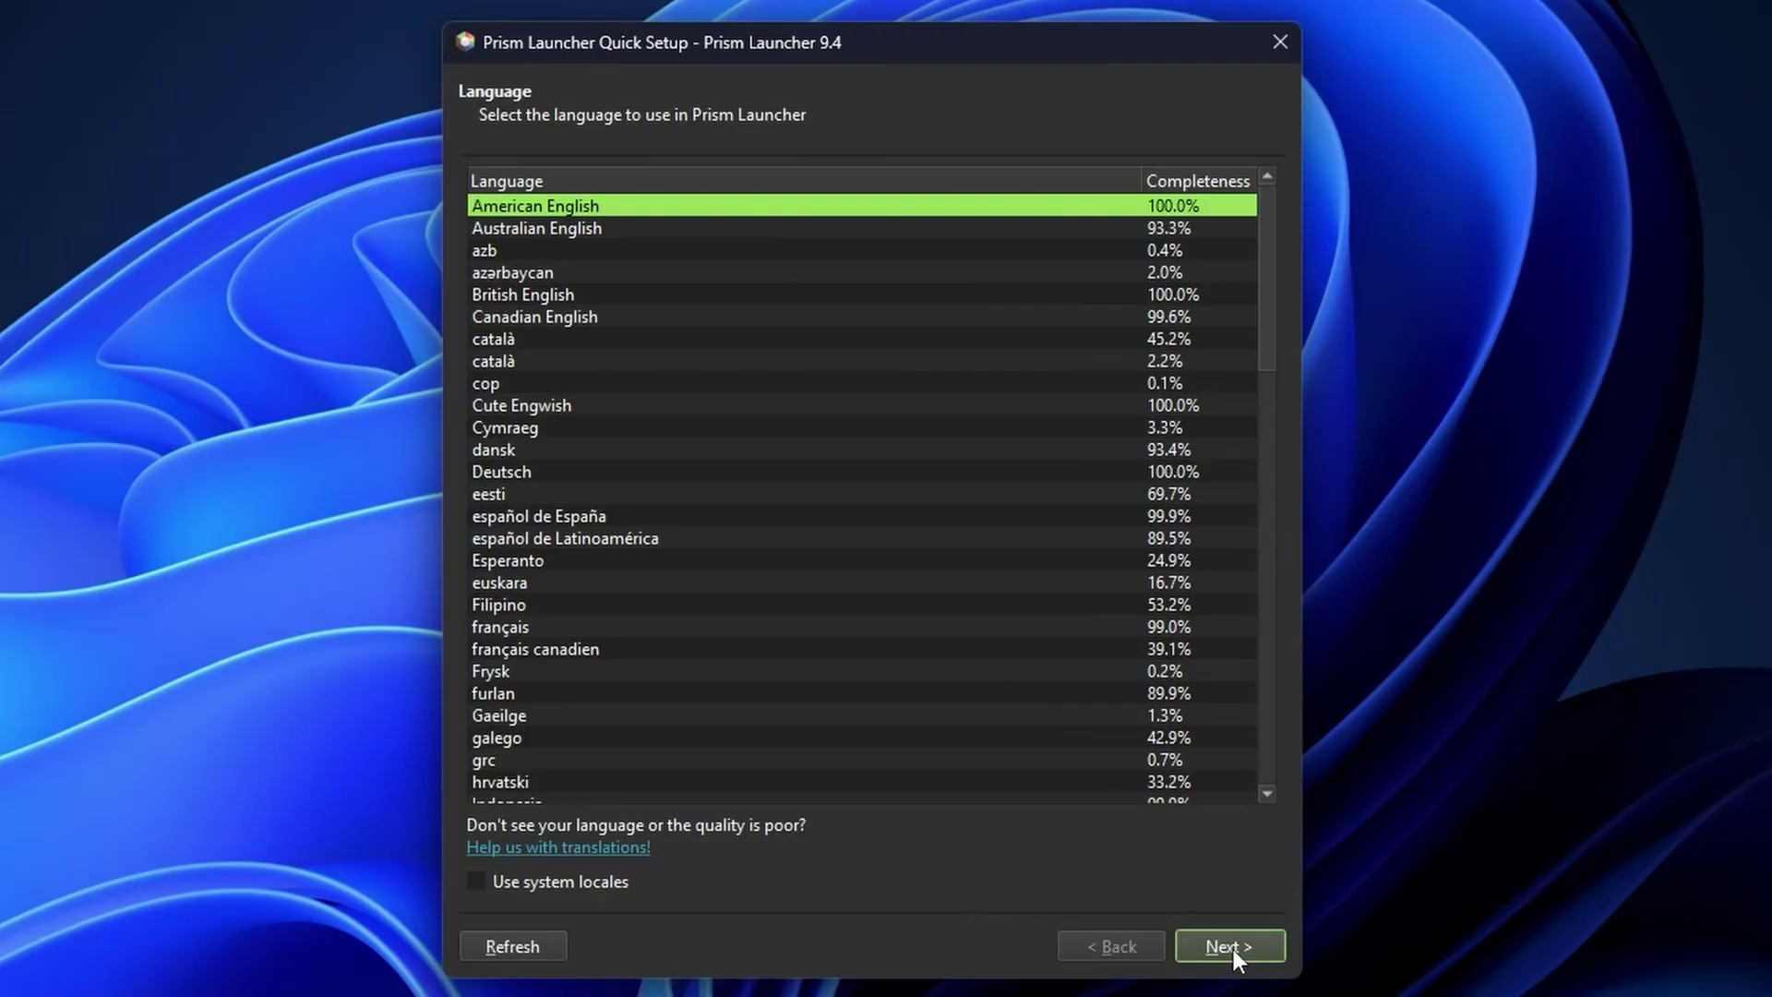
# Accept American English in the quick setup and choose Flat (White) icons, Dark widgets and the Rory ID 11 flat edition cat.
pyautogui.click(1234, 951)
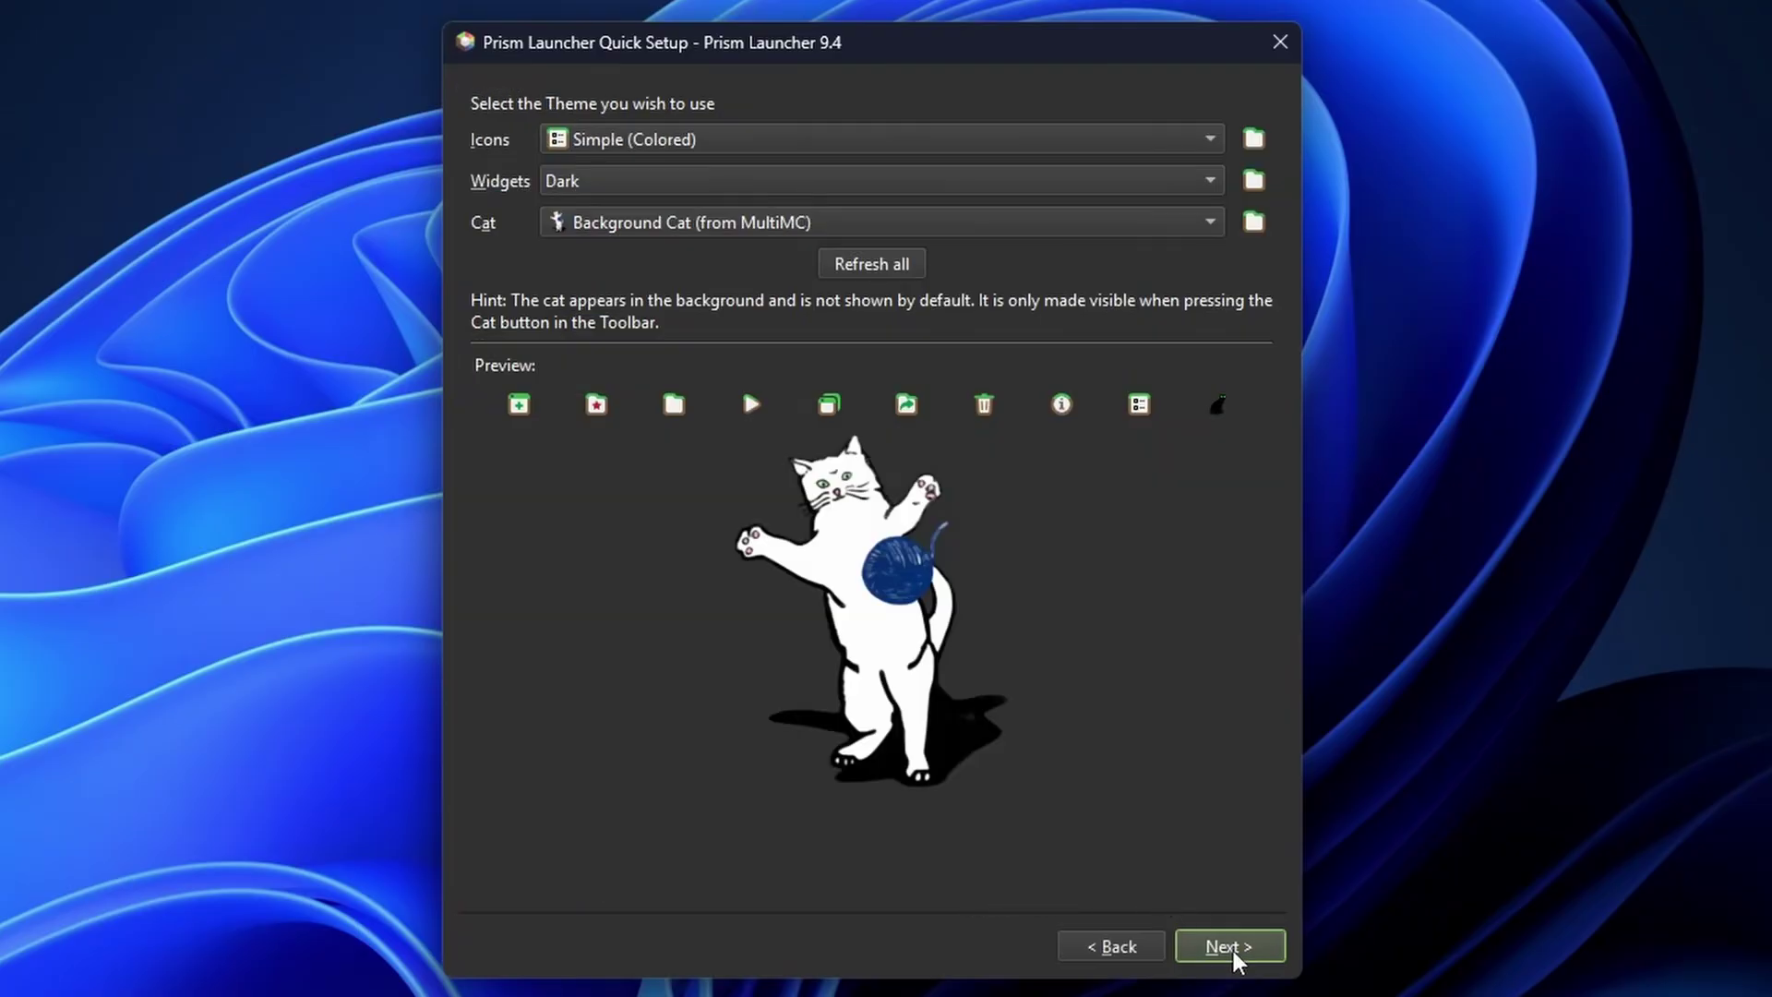
pyautogui.click(704, 140)
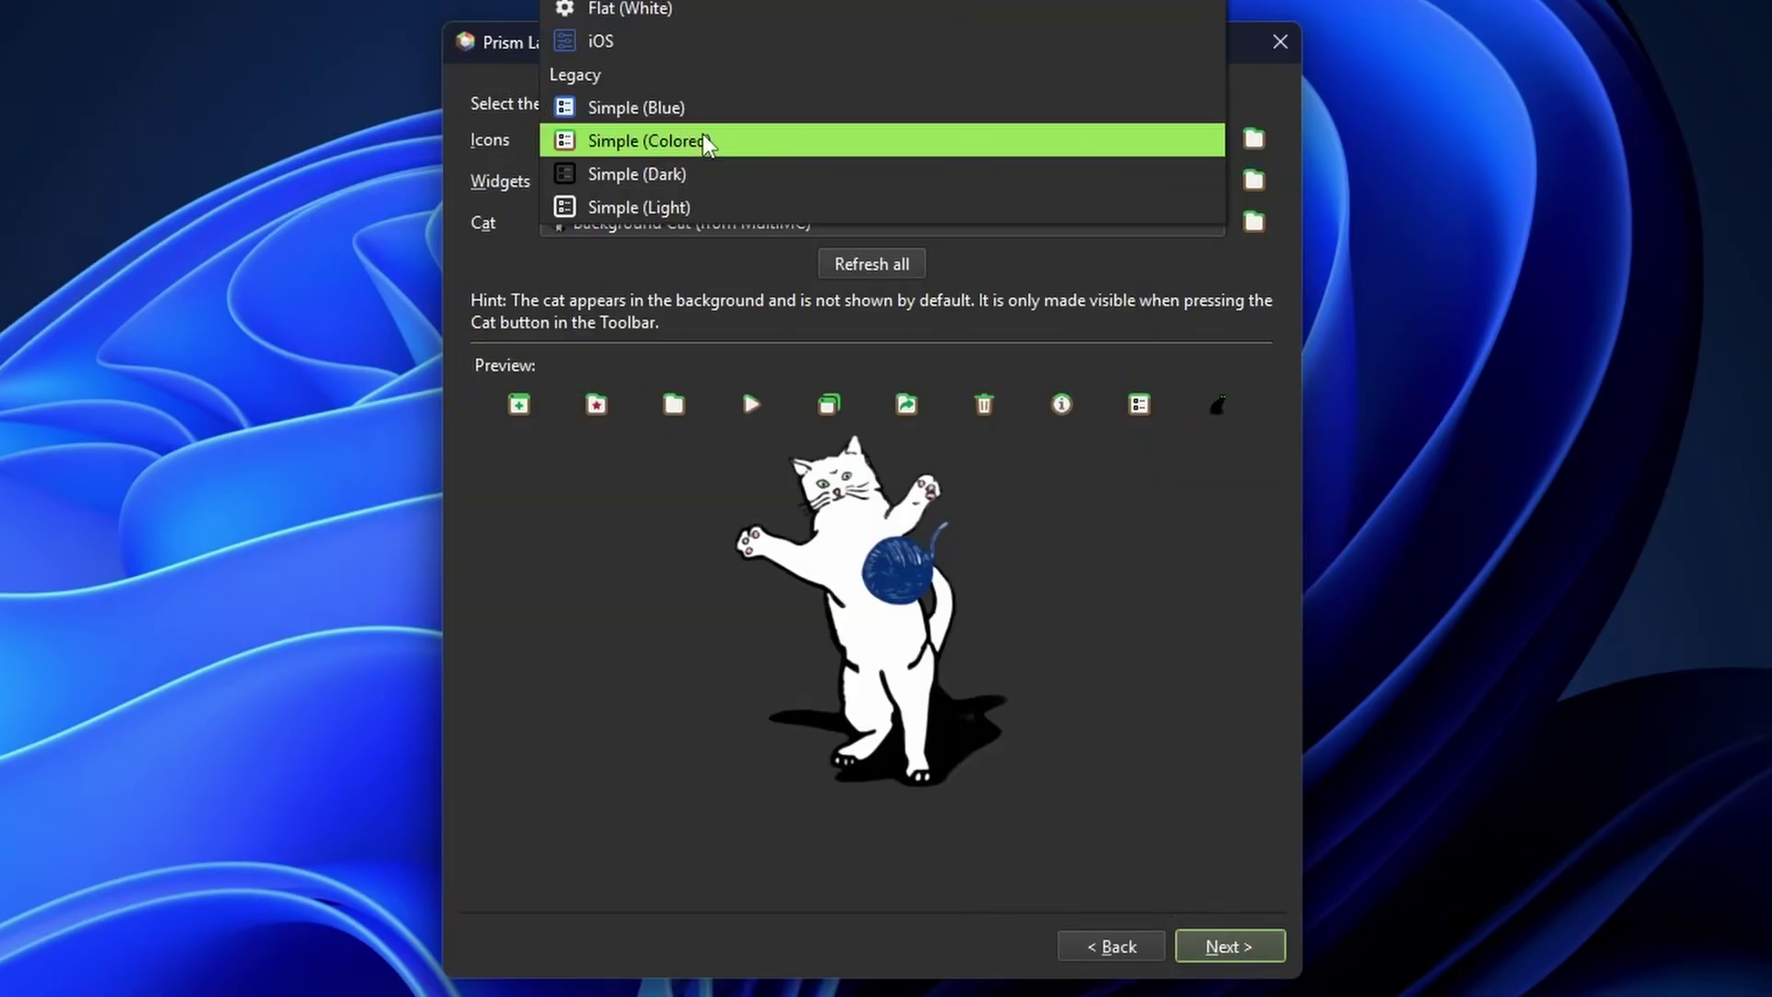
pyautogui.click(672, 8)
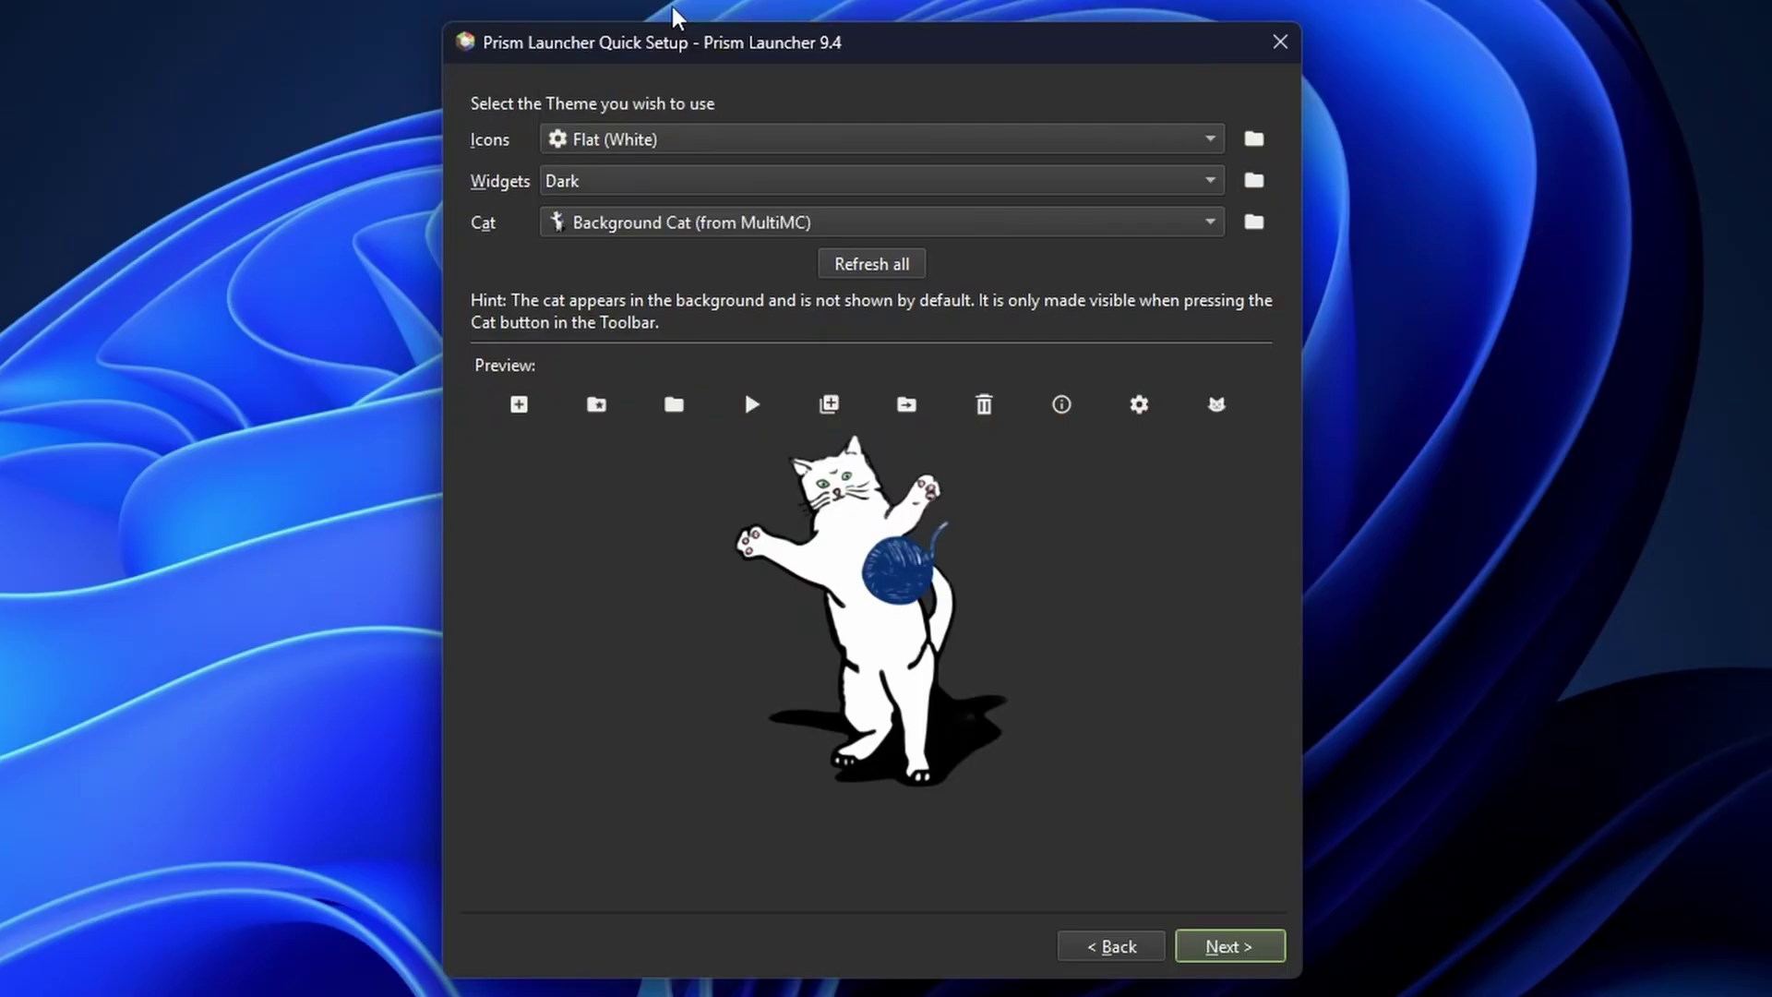
pyautogui.click(578, 184)
pyautogui.click(579, 185)
pyautogui.click(624, 222)
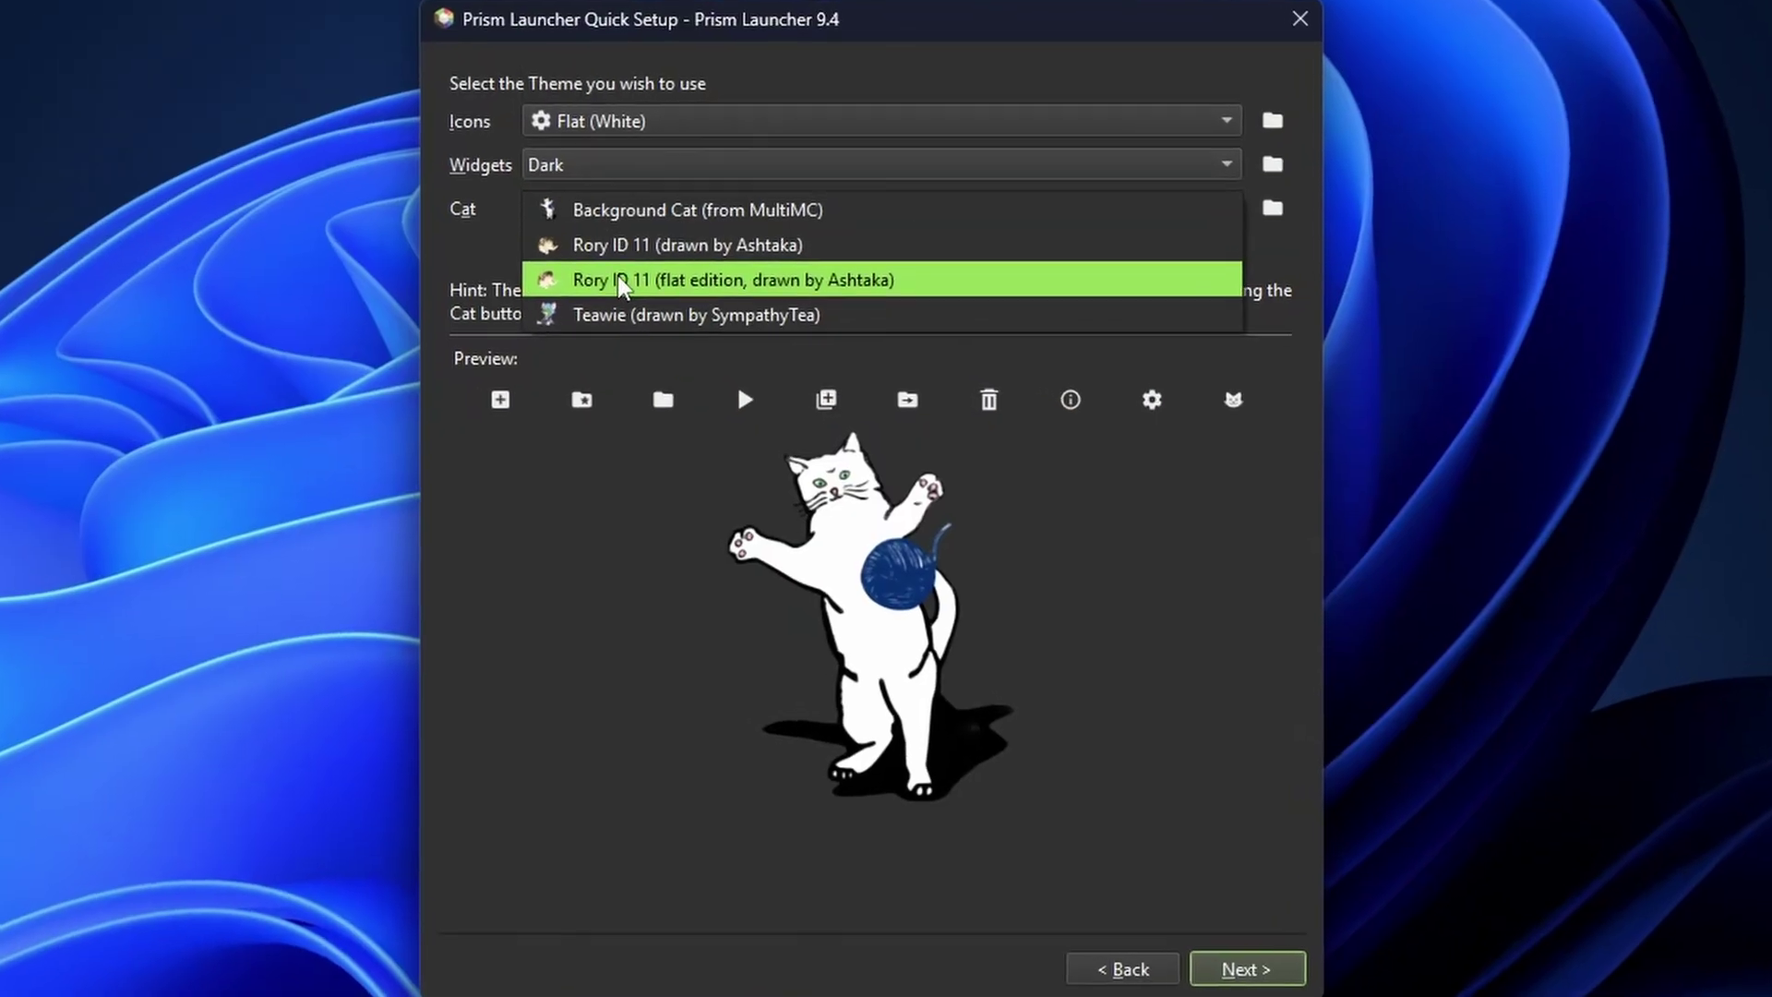
pyautogui.click(646, 290)
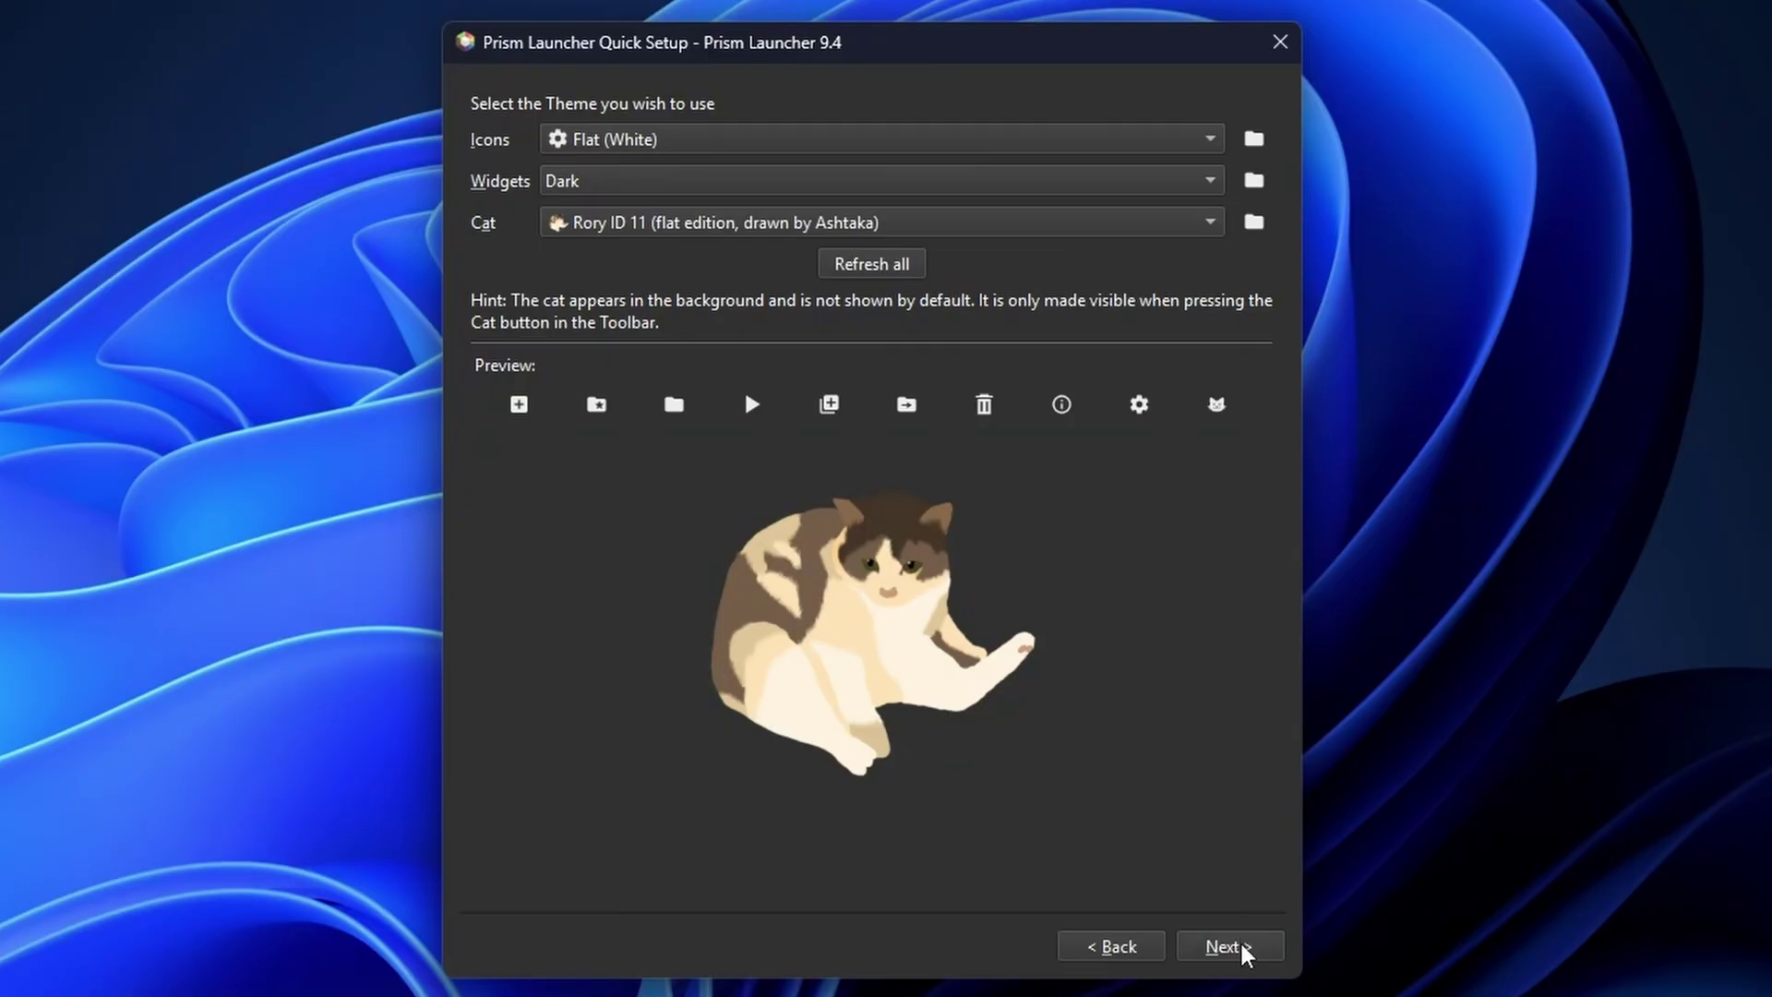
# Proceed past the theme choices and add a Microsoft account by signing in with Microsoft.
pyautogui.click(1237, 946)
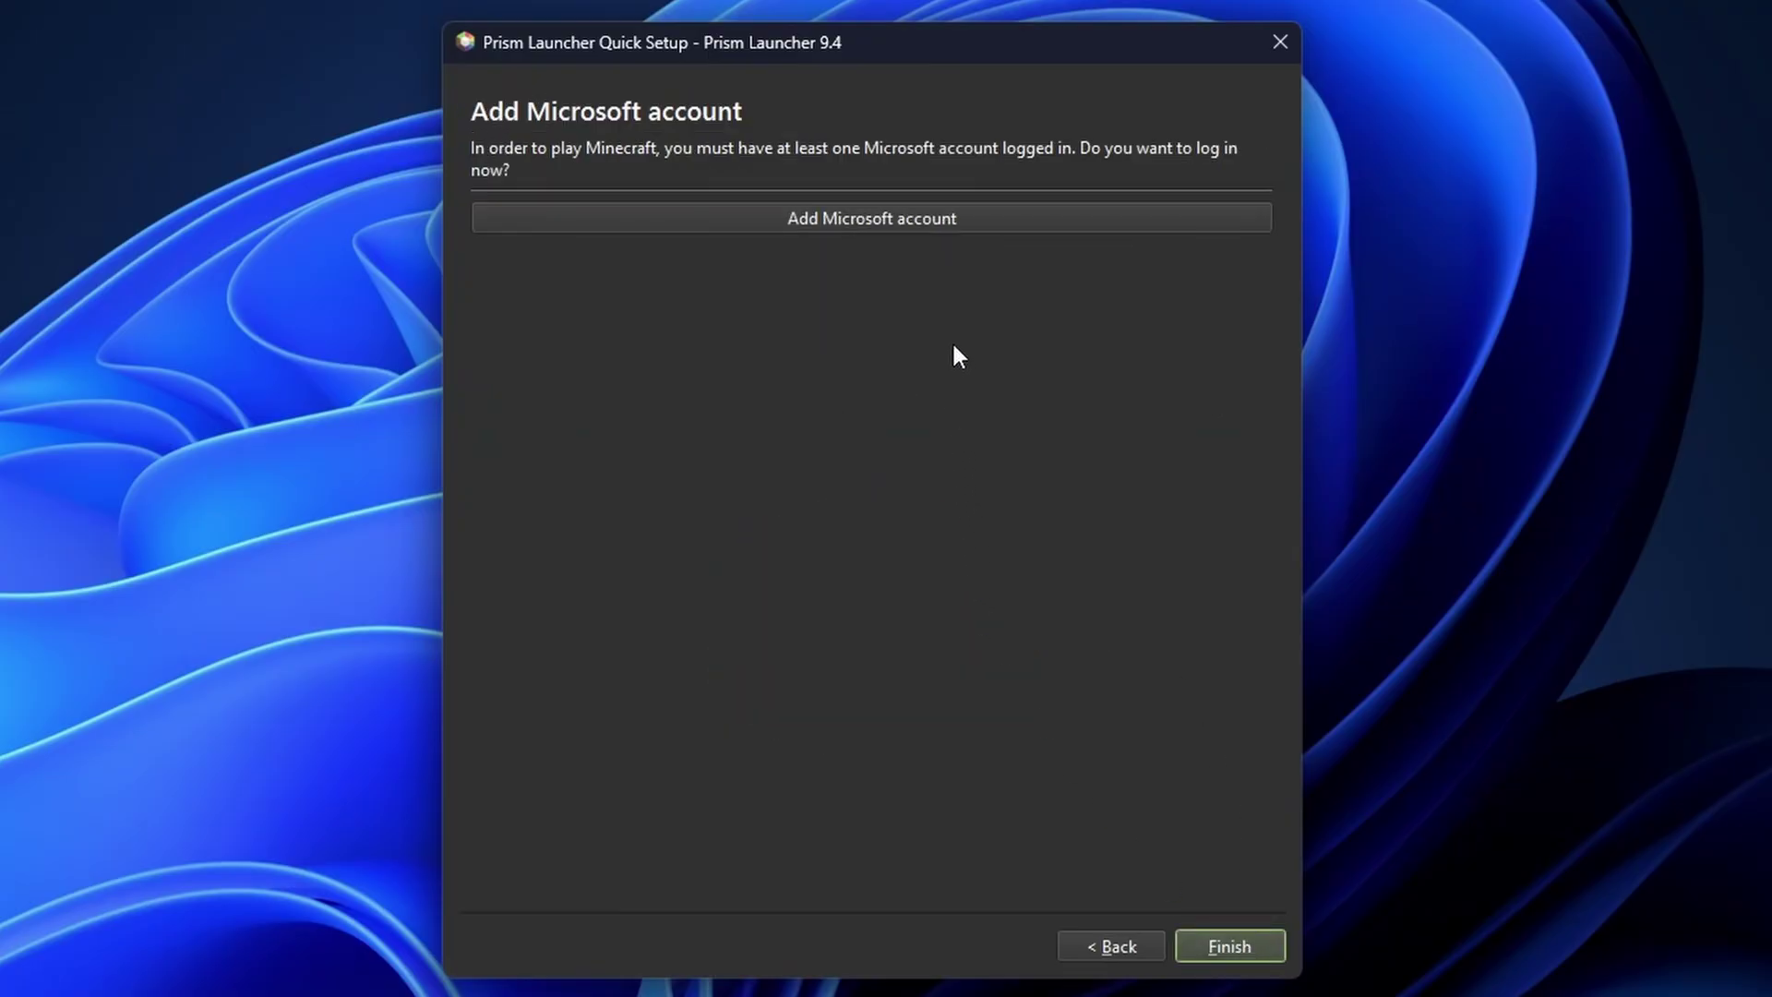
pyautogui.click(873, 217)
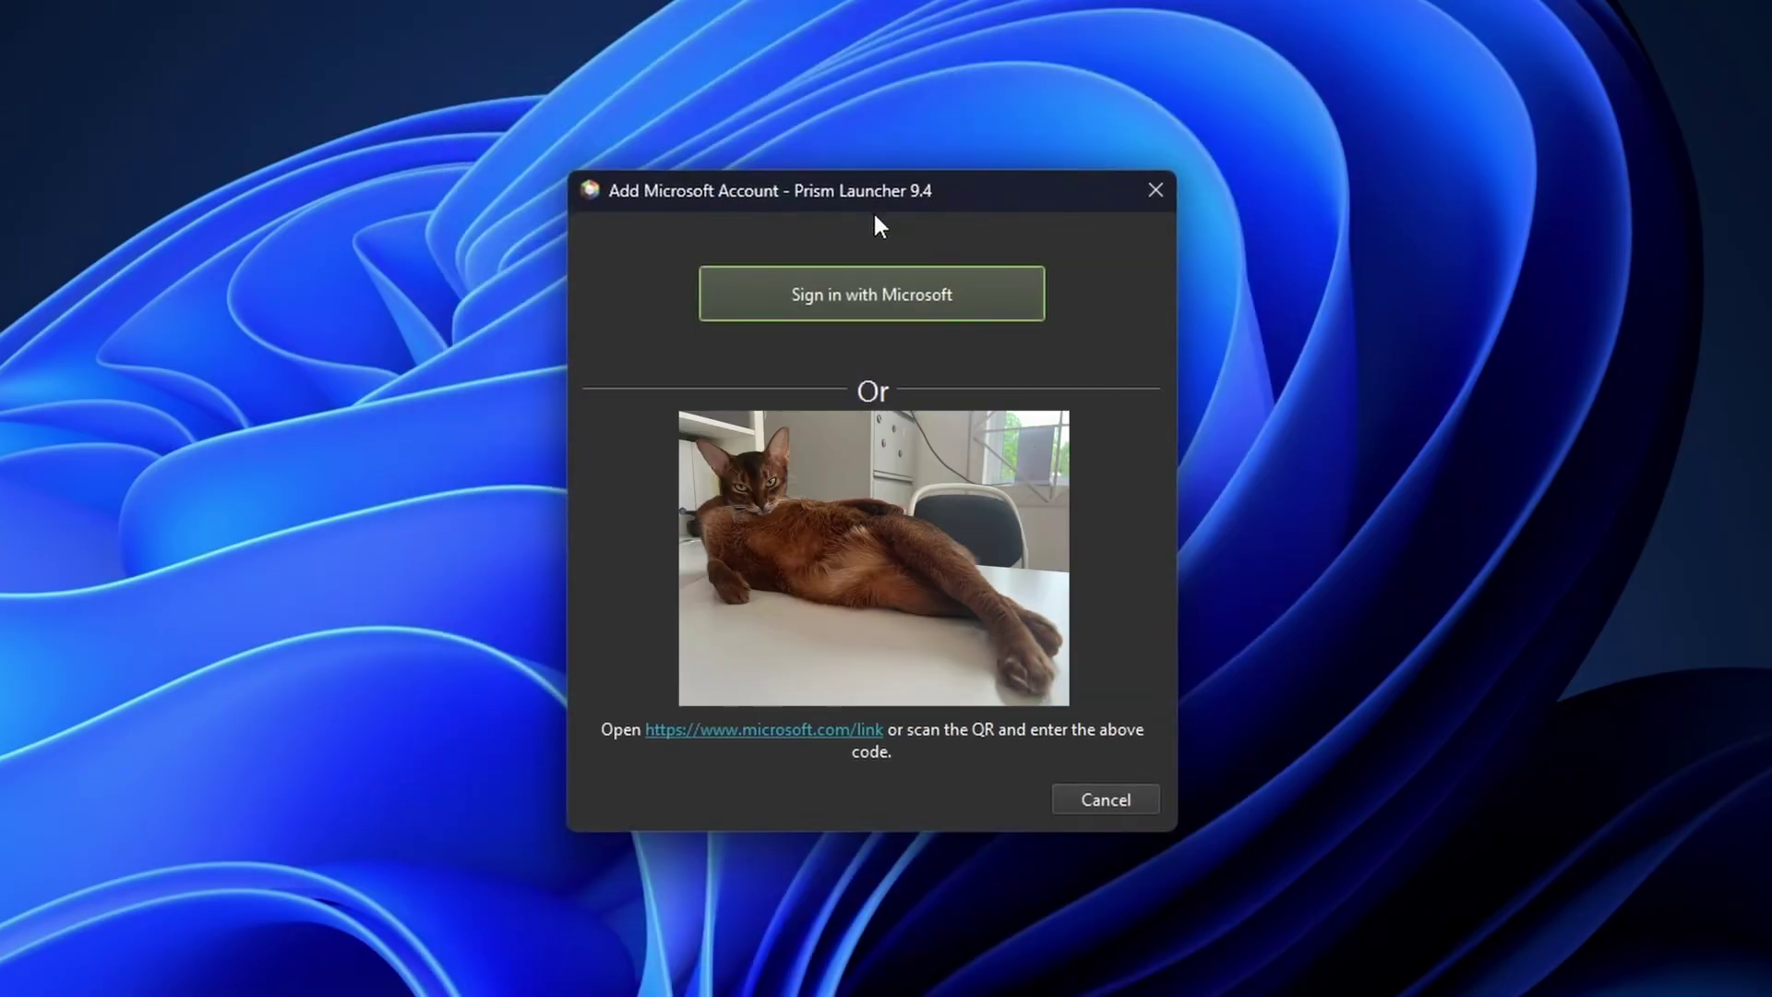
pyautogui.click(887, 284)
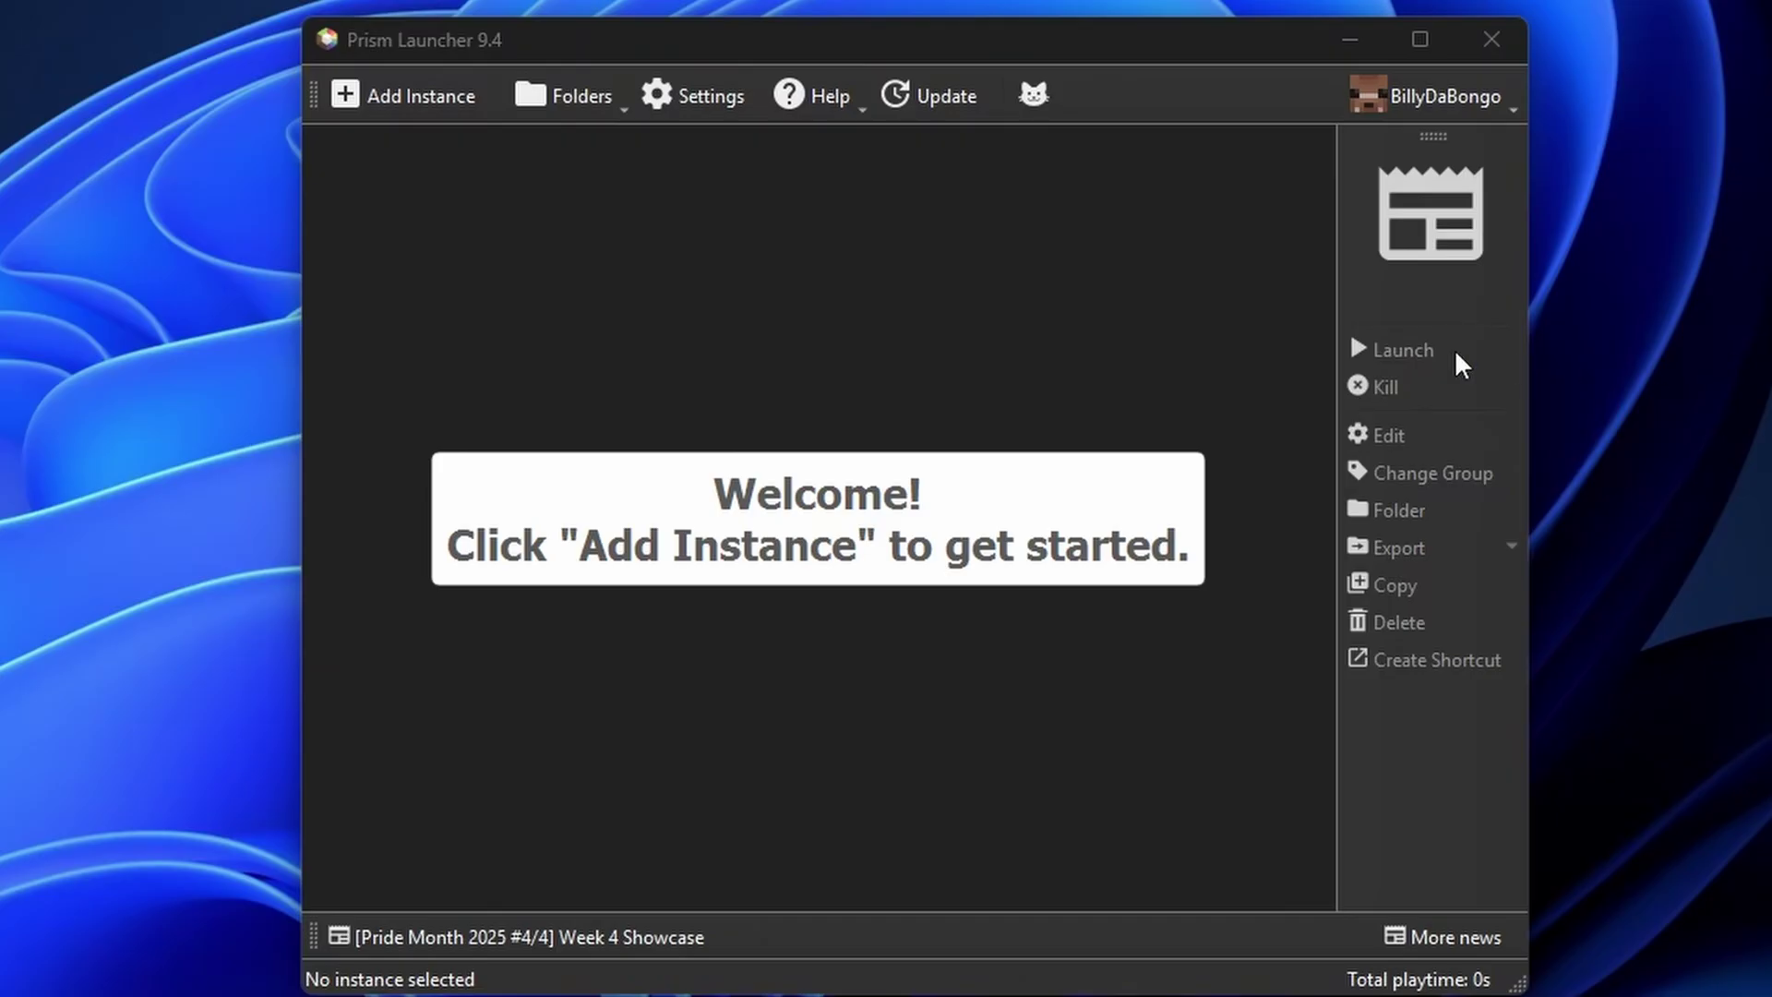
# Toggle the background cat in the launcher's main window, leaving it shown.
pyautogui.click(1041, 98)
pyautogui.click(1040, 97)
pyautogui.click(1040, 97)
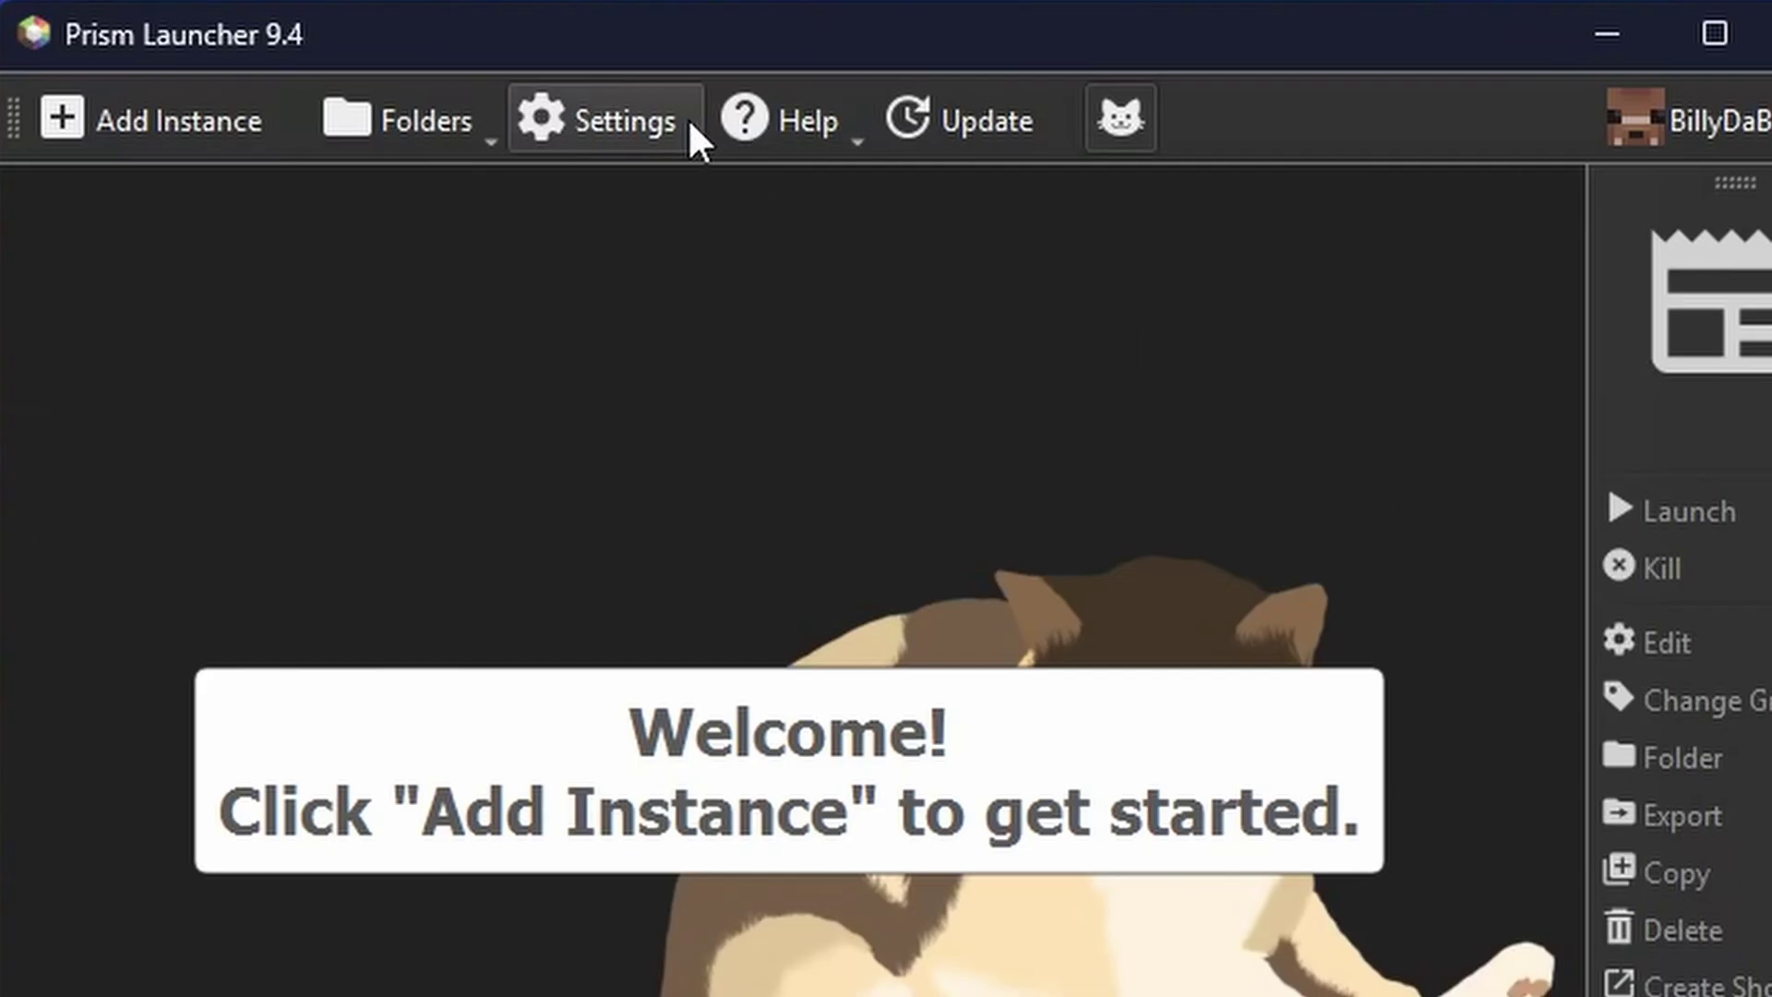
# Open the widget themes folder from the launcher's user interface settings.
pyautogui.click(562, 124)
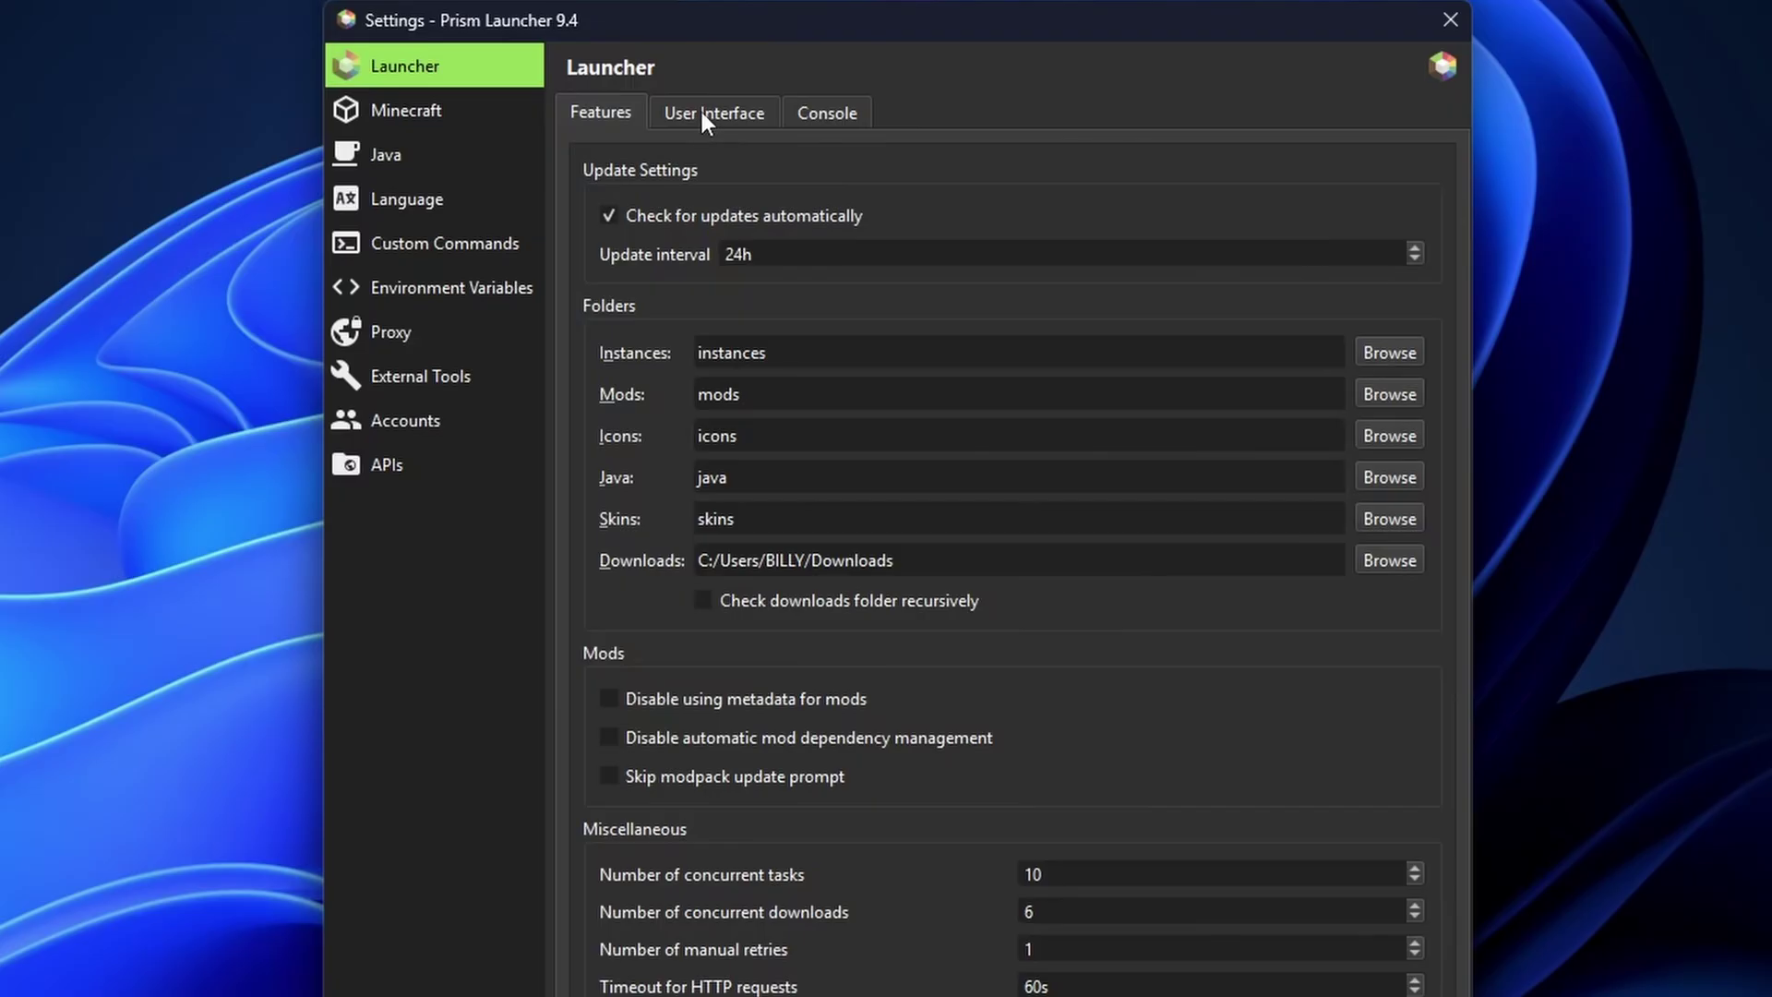
pyautogui.click(702, 113)
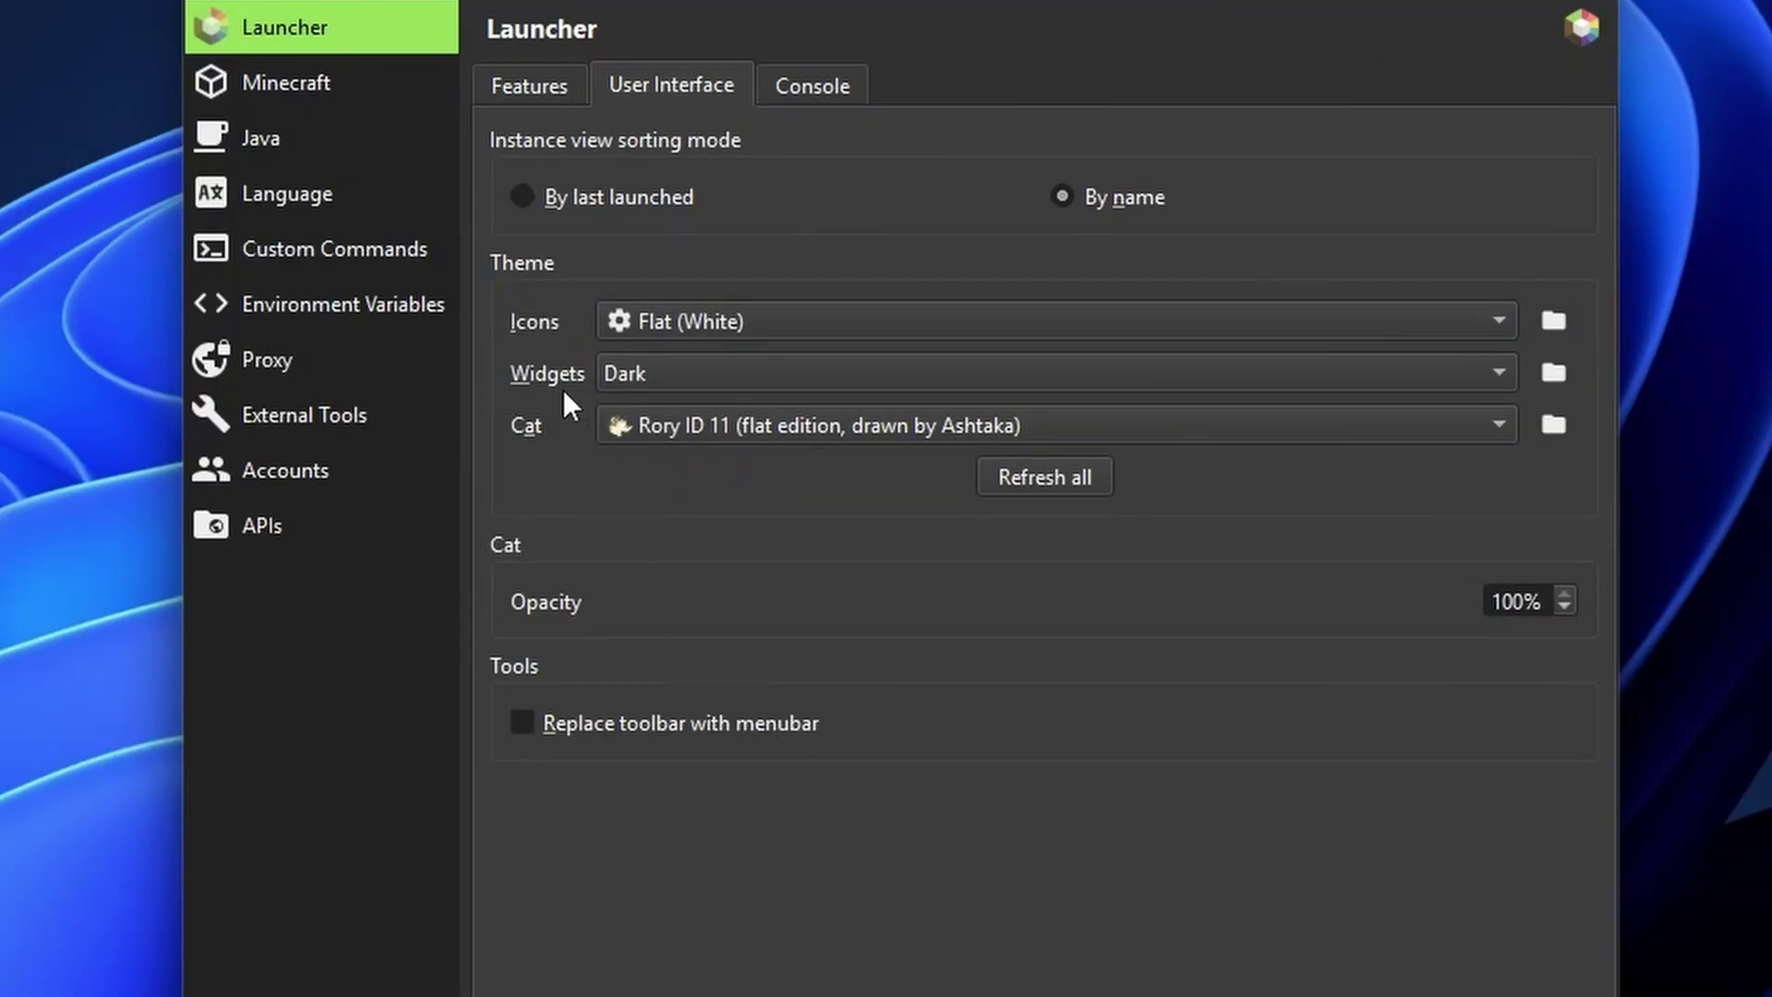
pyautogui.click(1555, 372)
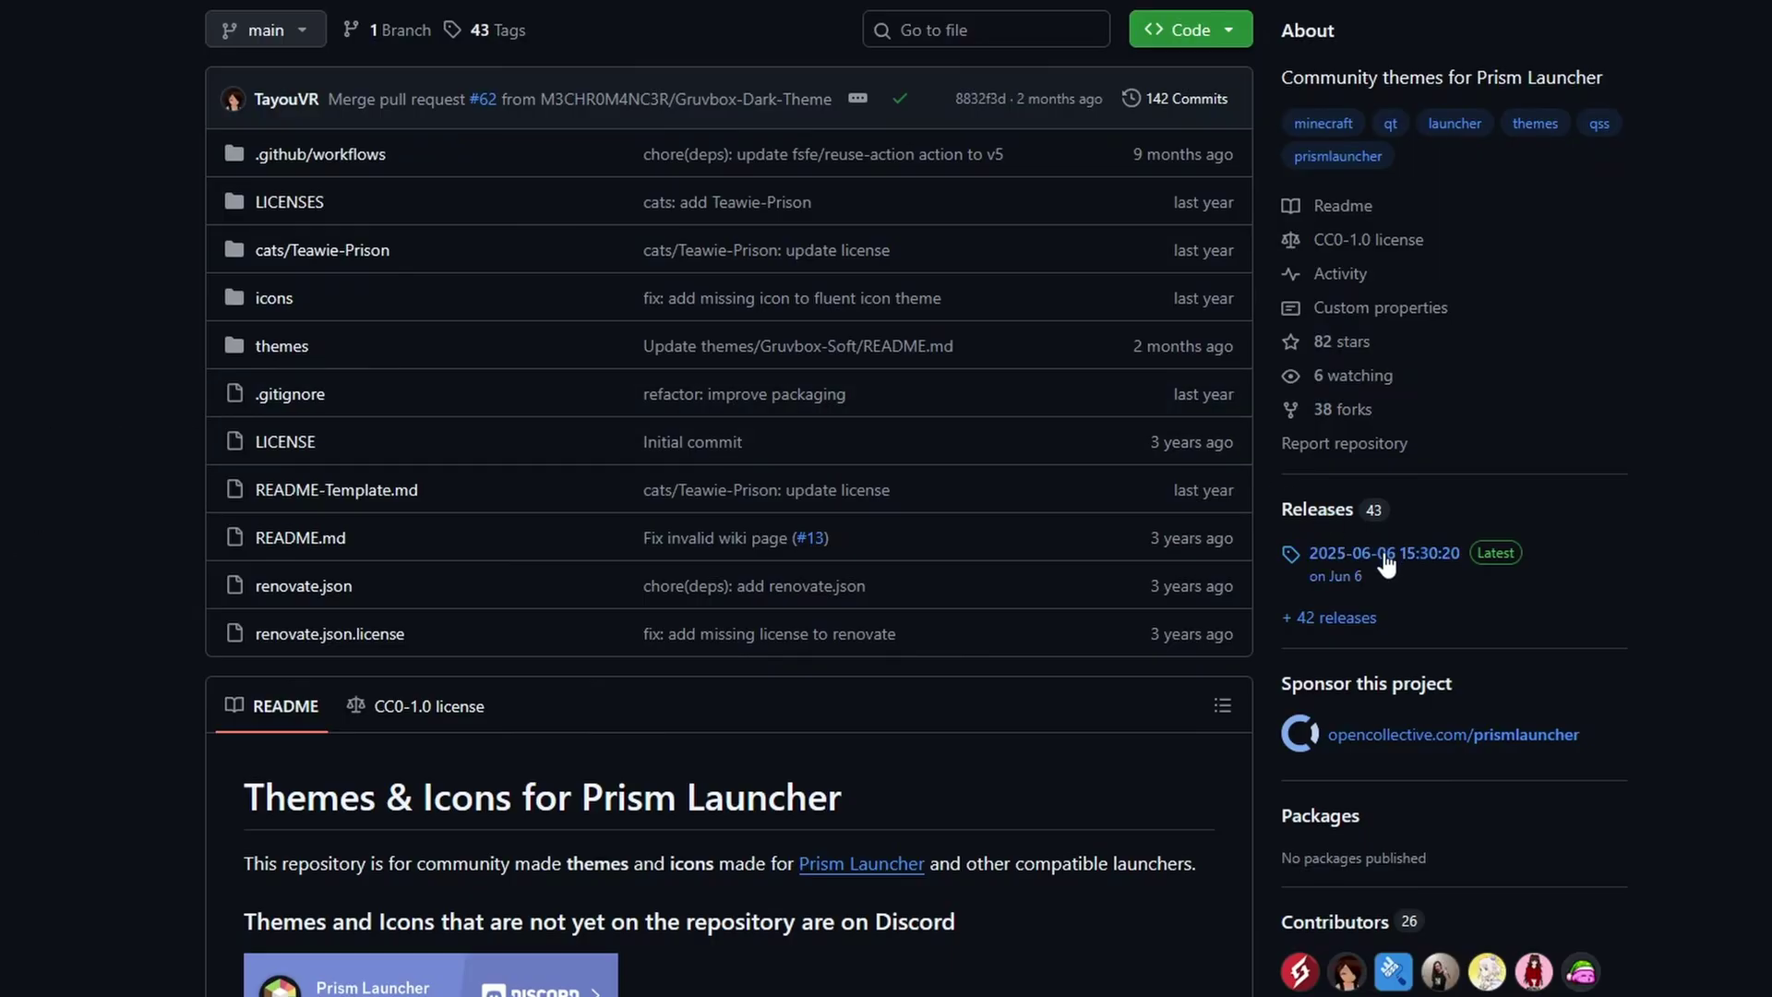
# Download Breeze-Dark-theme.zip from the latest release of the Prism Launcher themes repository and extract it.
pyautogui.click(1385, 554)
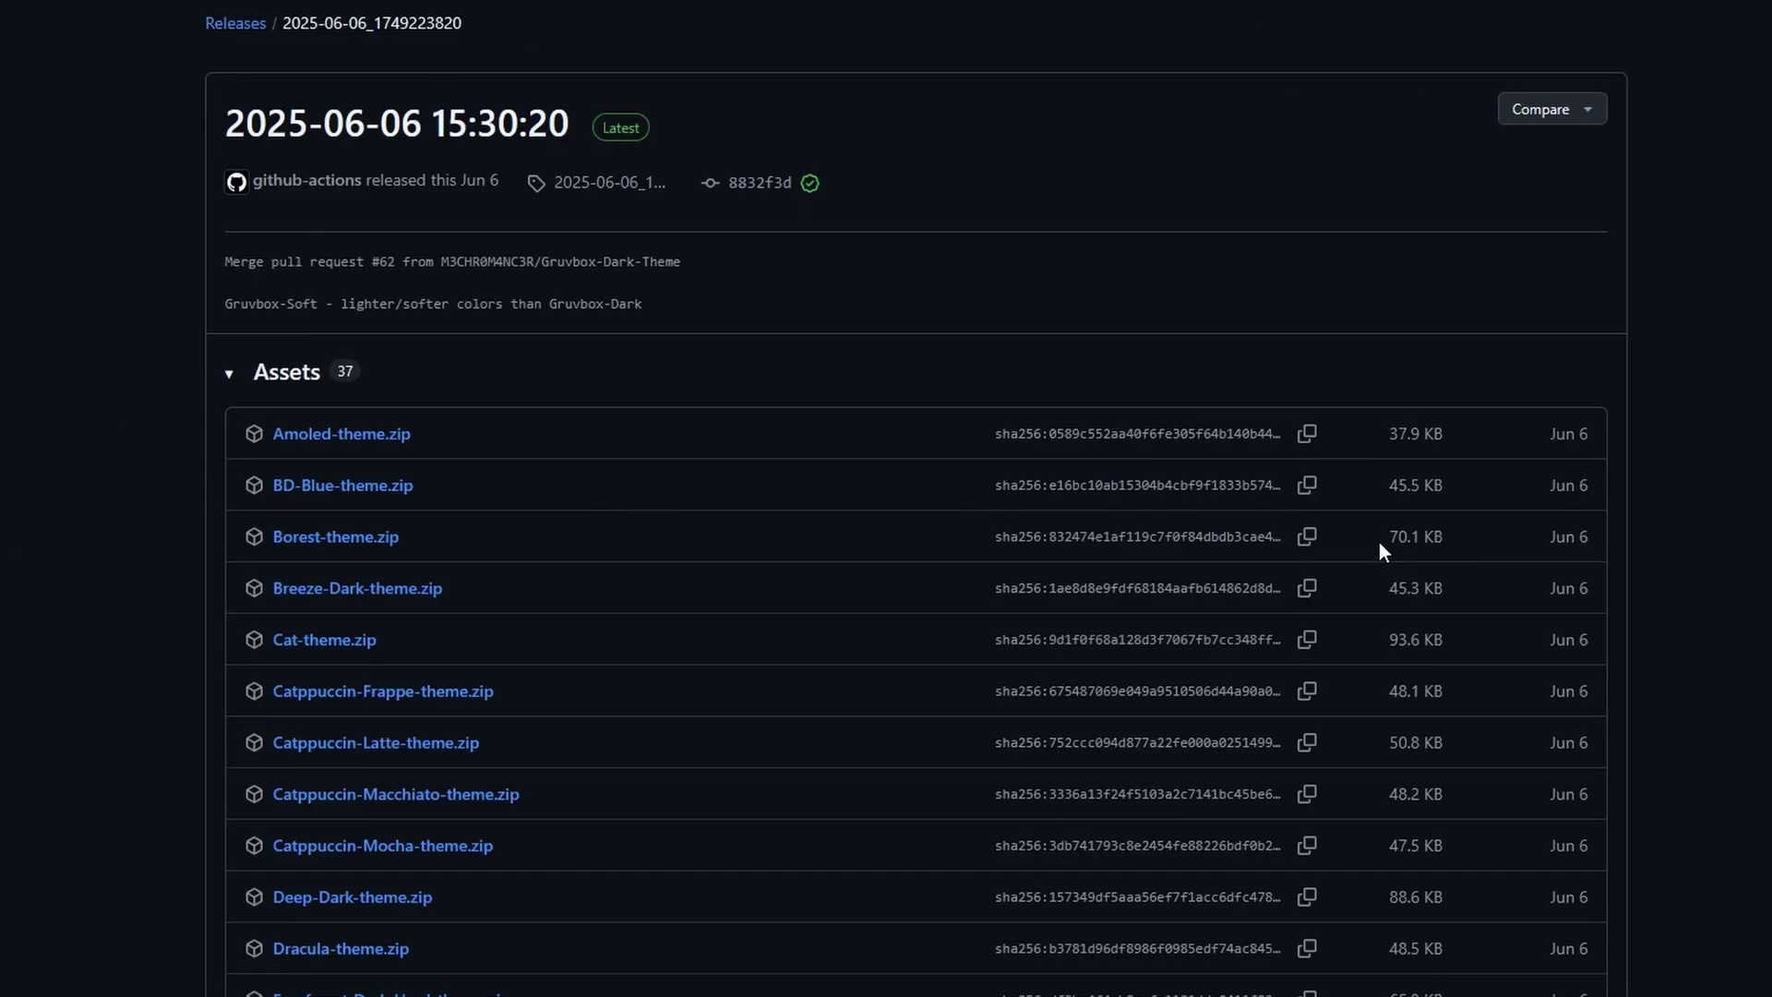
pyautogui.scroll(-4, 912, 320)
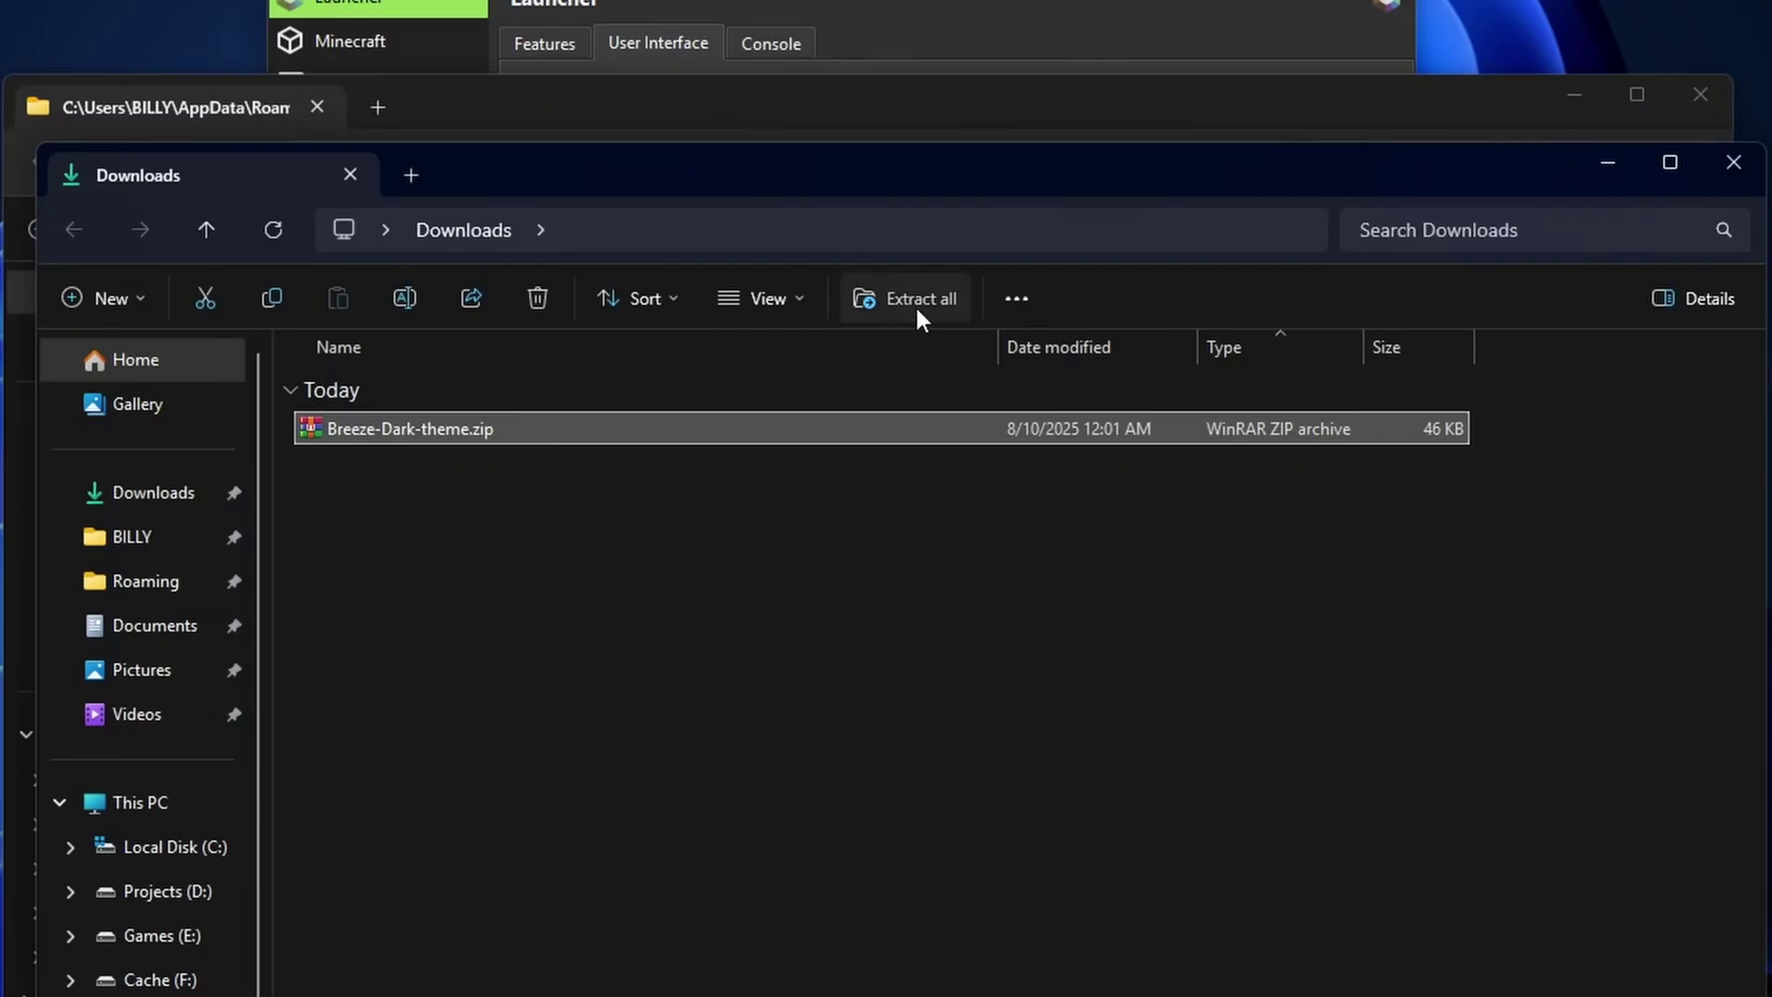
pyautogui.click(915, 303)
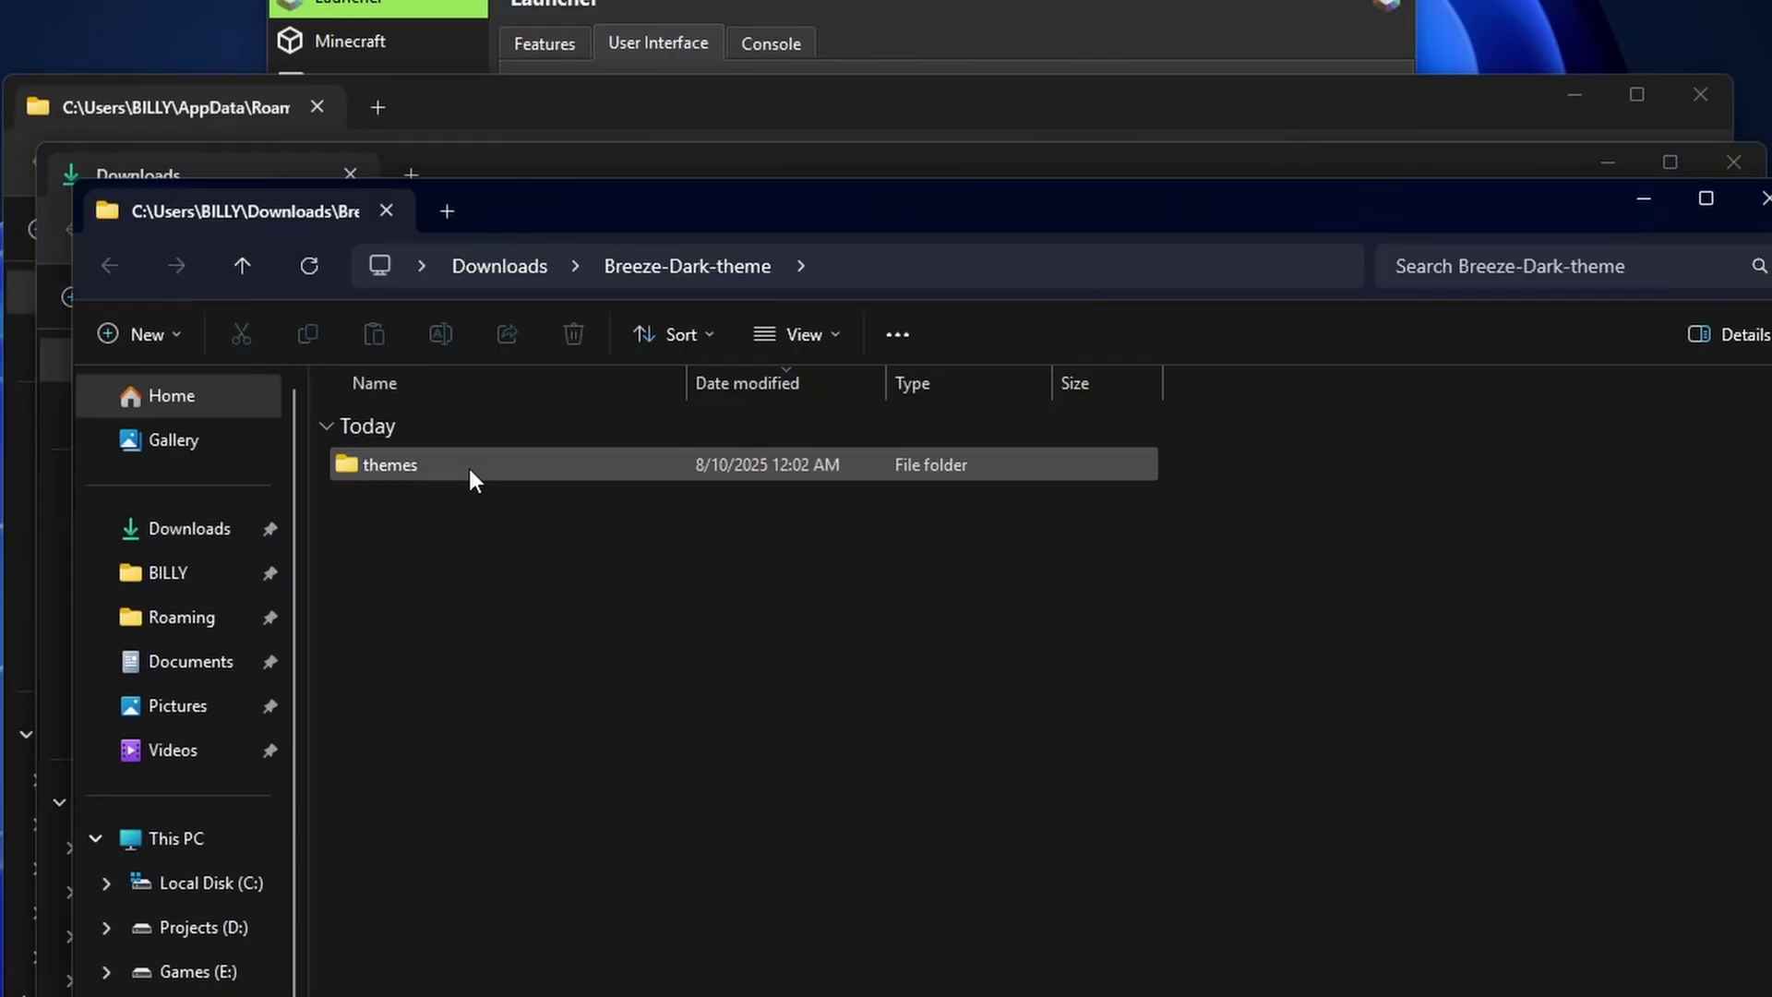
# Copy the extracted theme into the PrismLauncher themes folder and set the widgets theme to Breeze Dark.
pyautogui.doubleClick(468, 465)
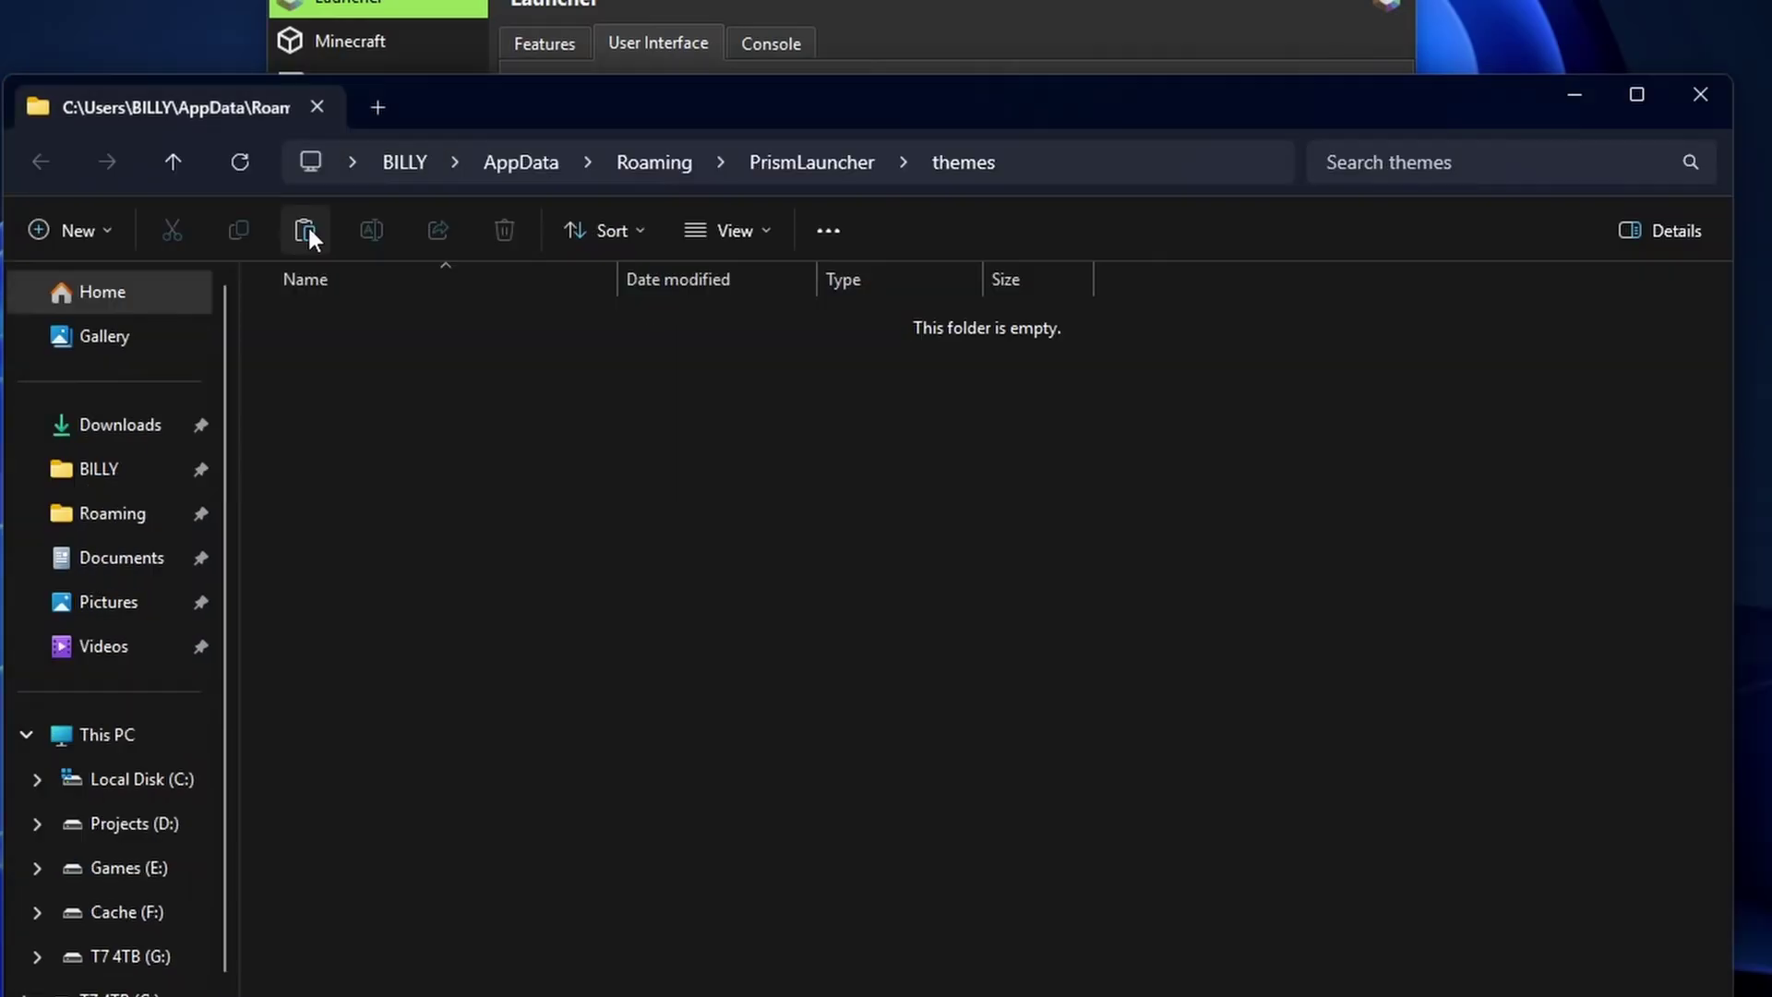
pyautogui.click(305, 228)
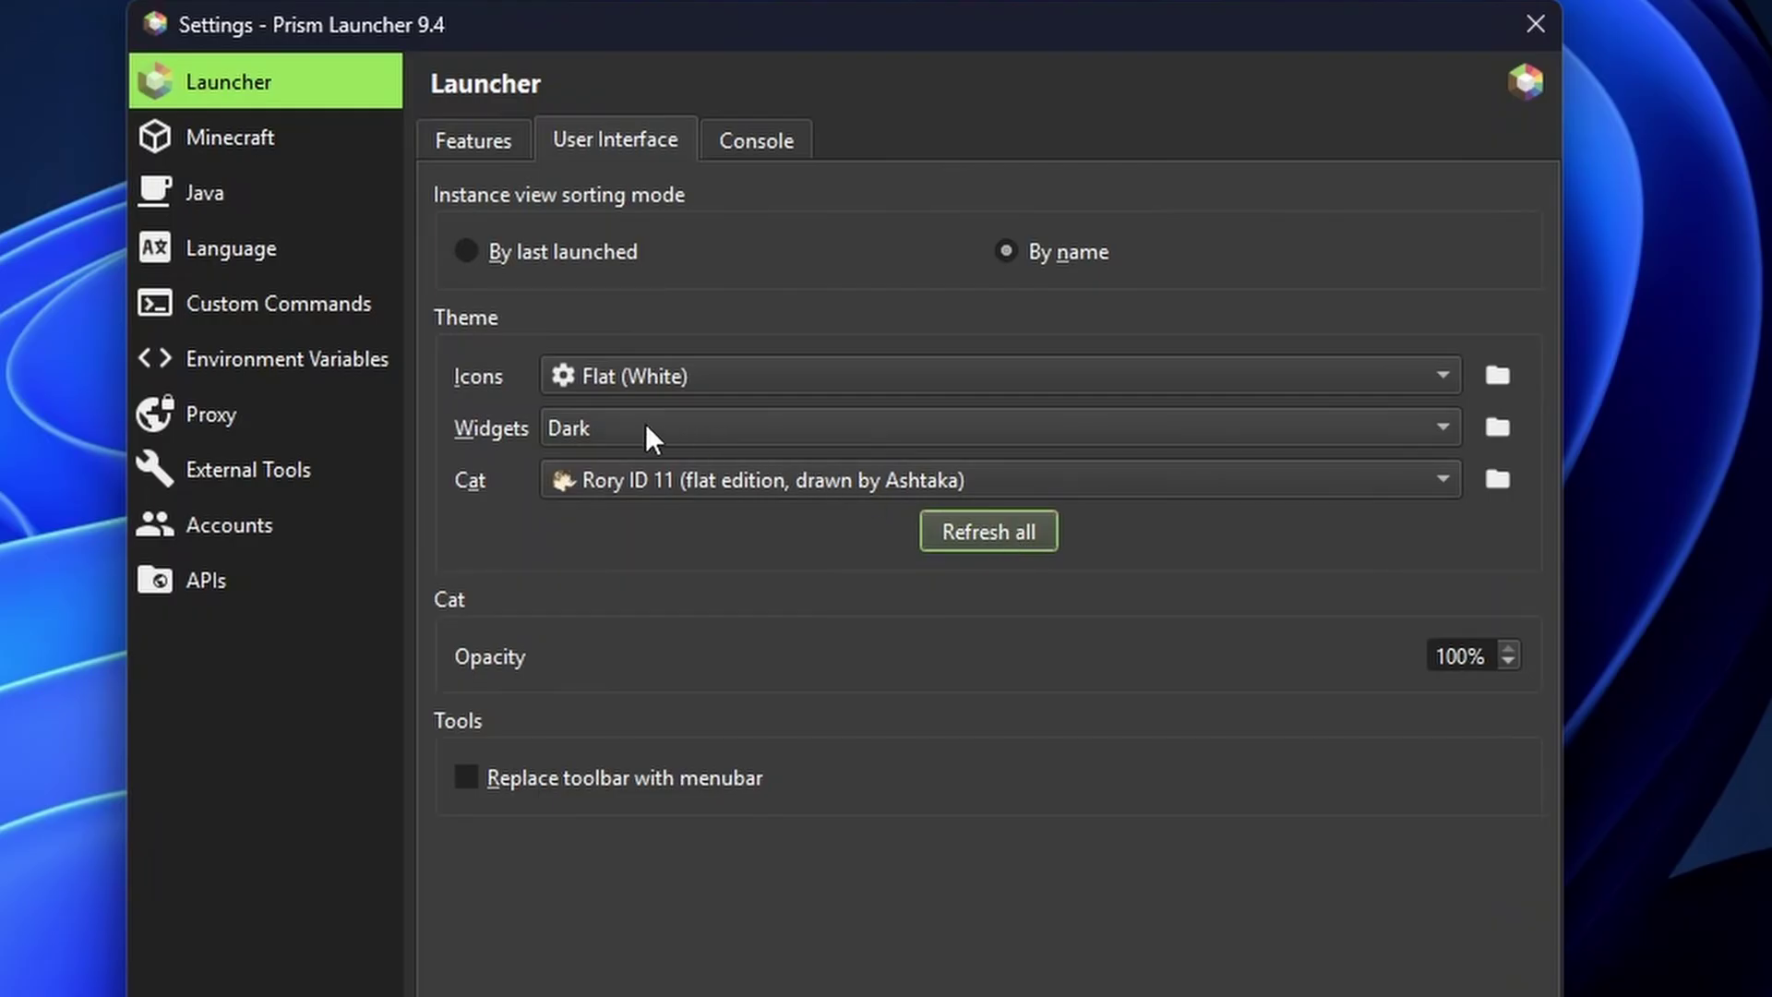
pyautogui.click(628, 426)
pyautogui.click(631, 266)
# Open the PrismLauncher catpacks folder and paste the copied custom cat image into it.
pyautogui.click(1421, 341)
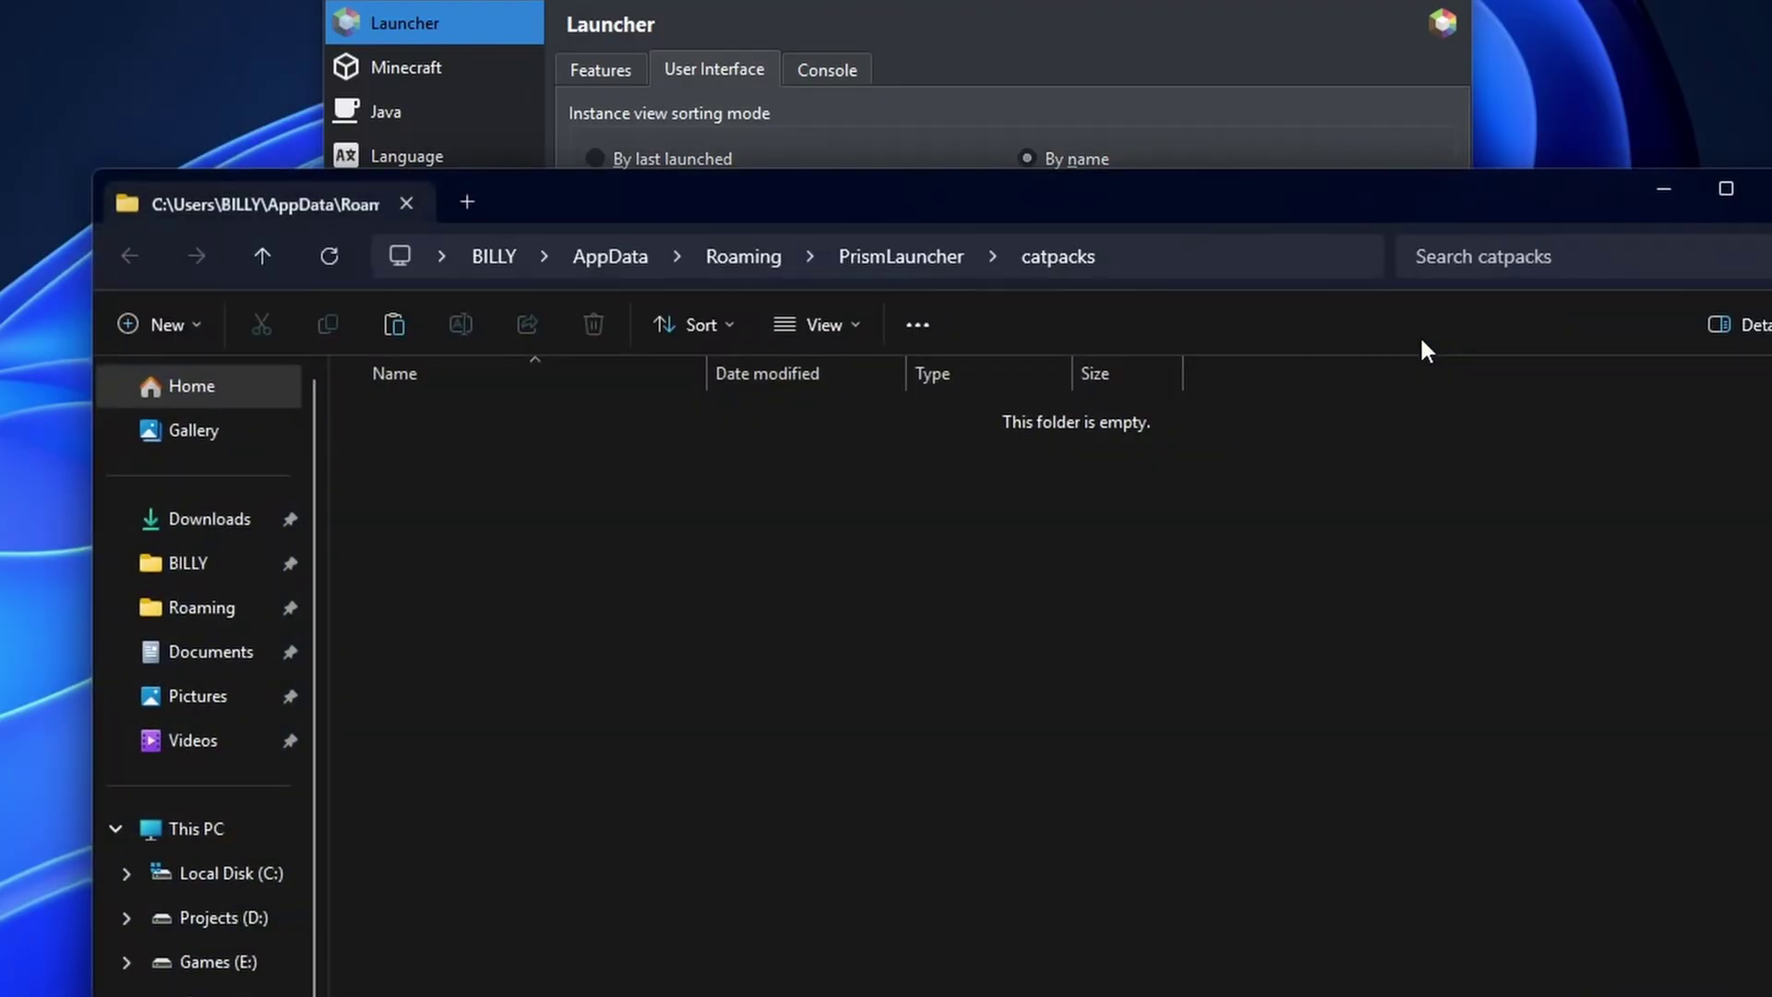
pyautogui.click(396, 325)
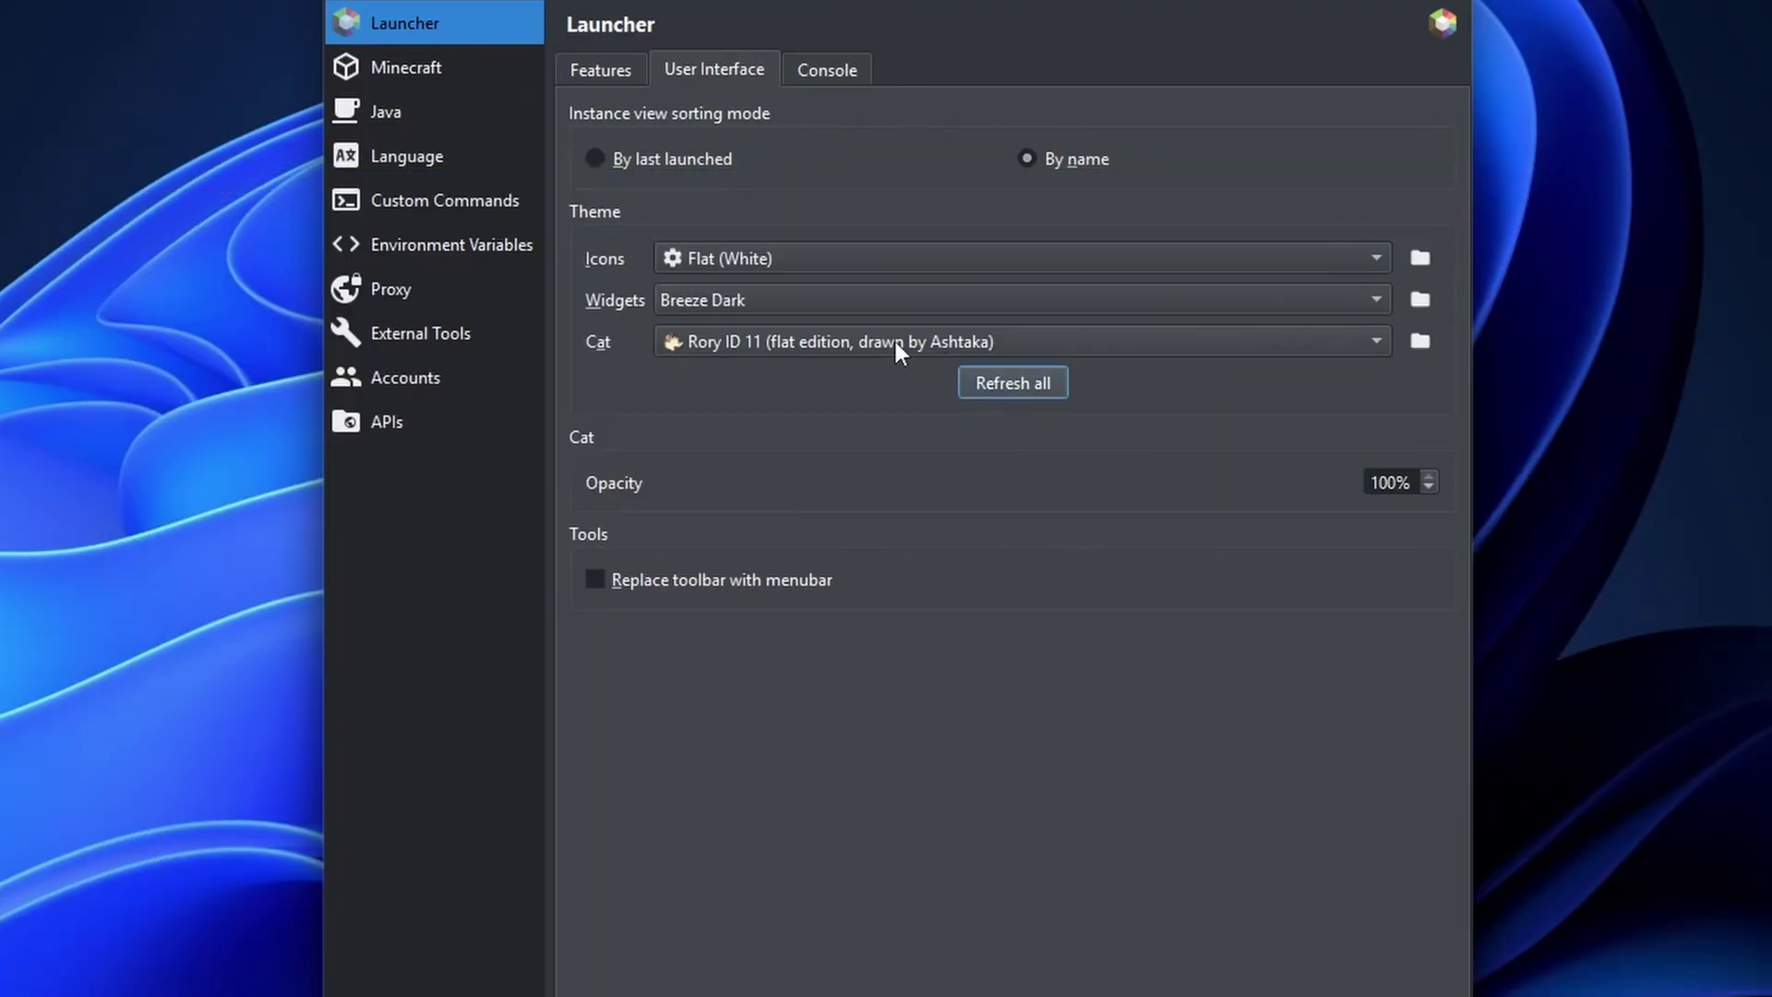
# Set the background cat to Bongo Small and its opacity to 25%.
pyautogui.click(890, 337)
pyautogui.click(740, 240)
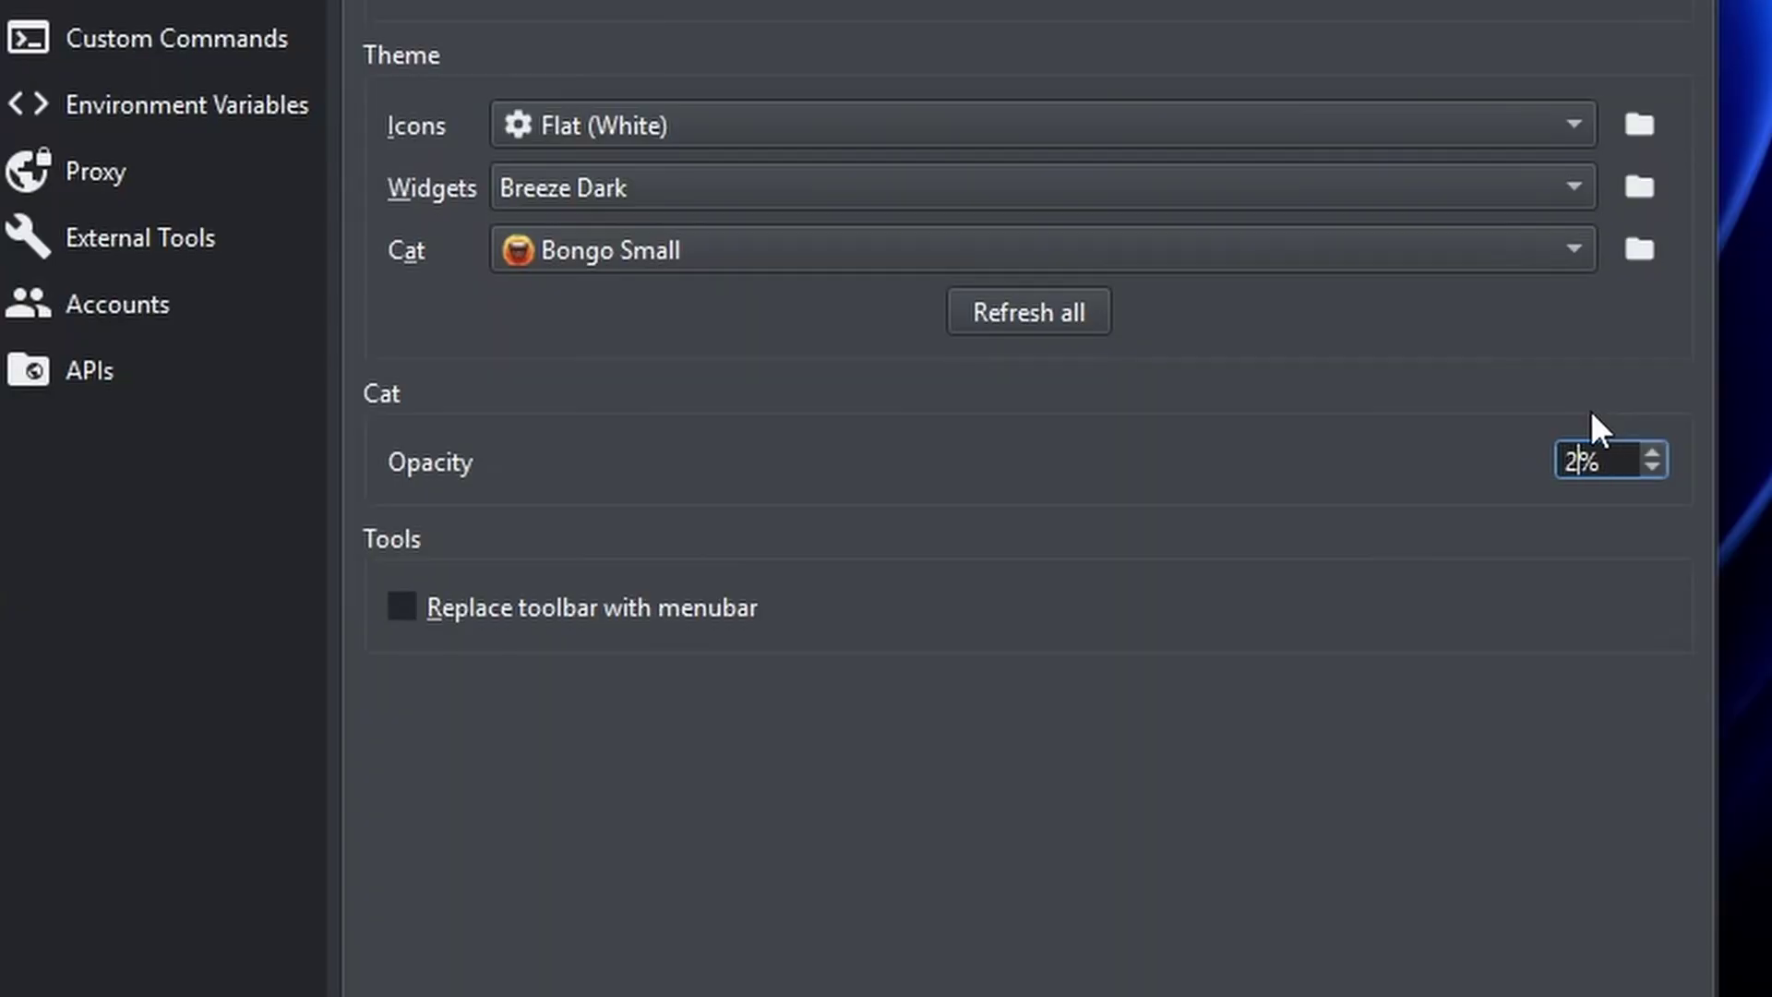
pyautogui.write('5')
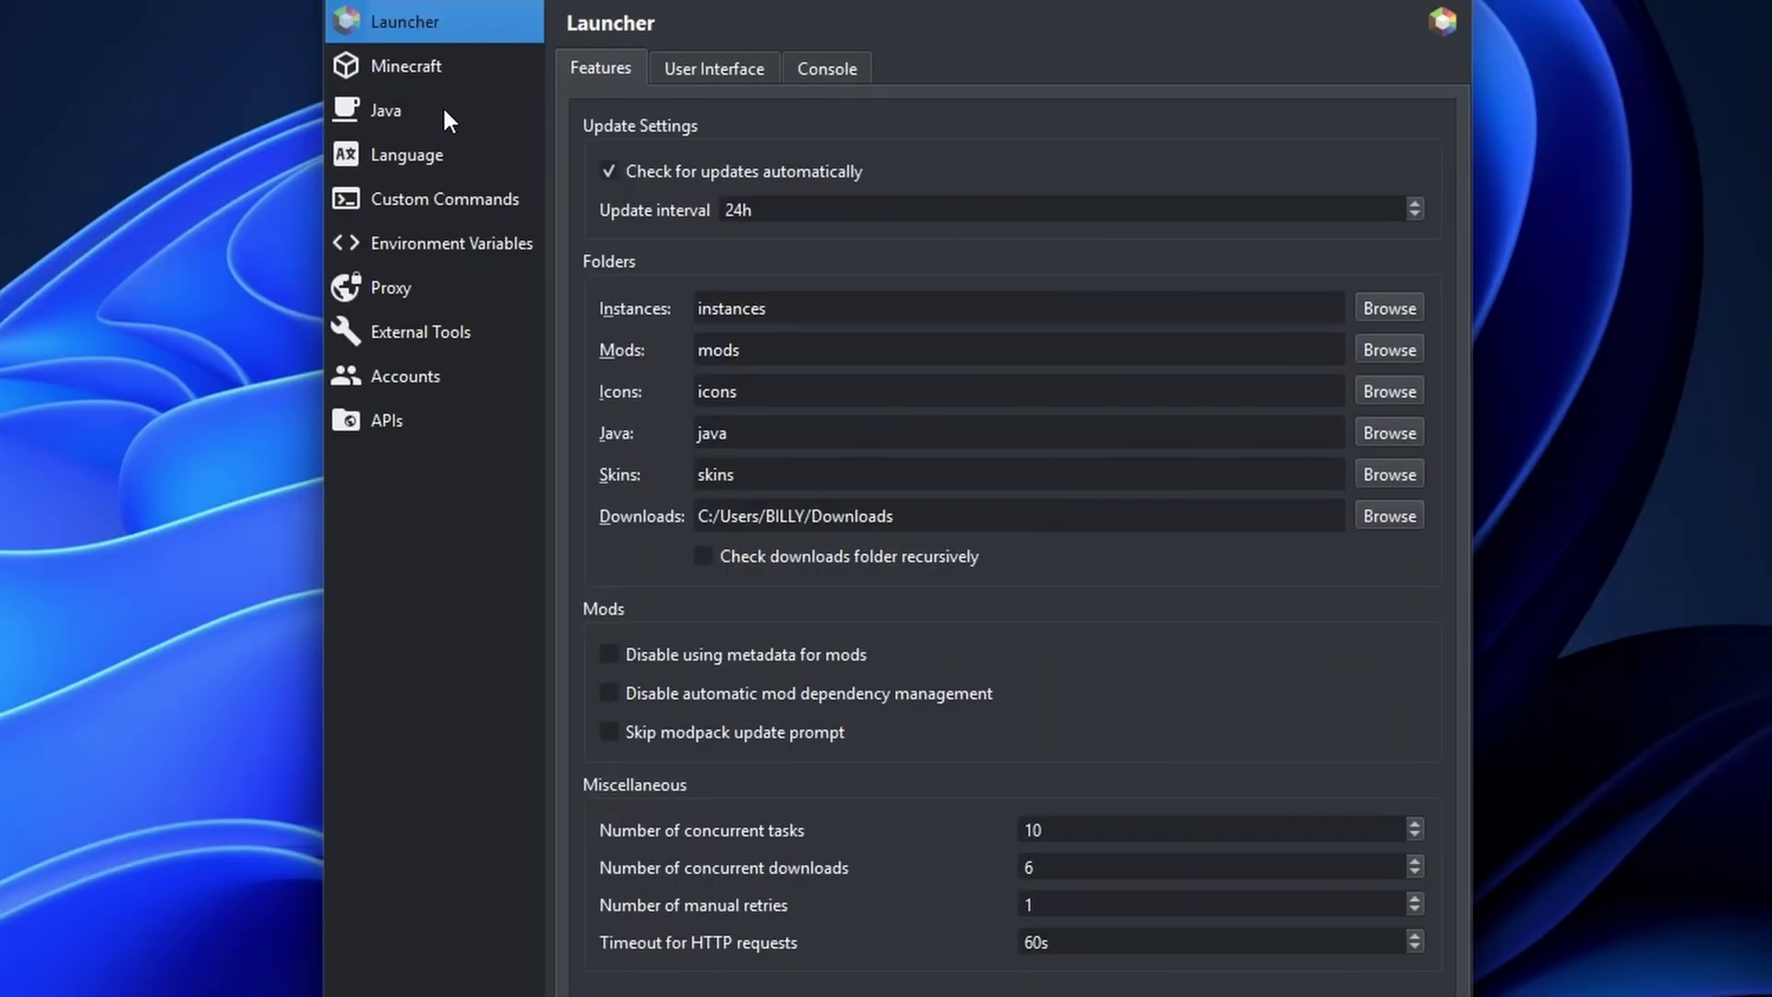
# Set the maximum Java memory allocation to 8000 MiB in the launcher's Java settings.
pyautogui.click(445, 119)
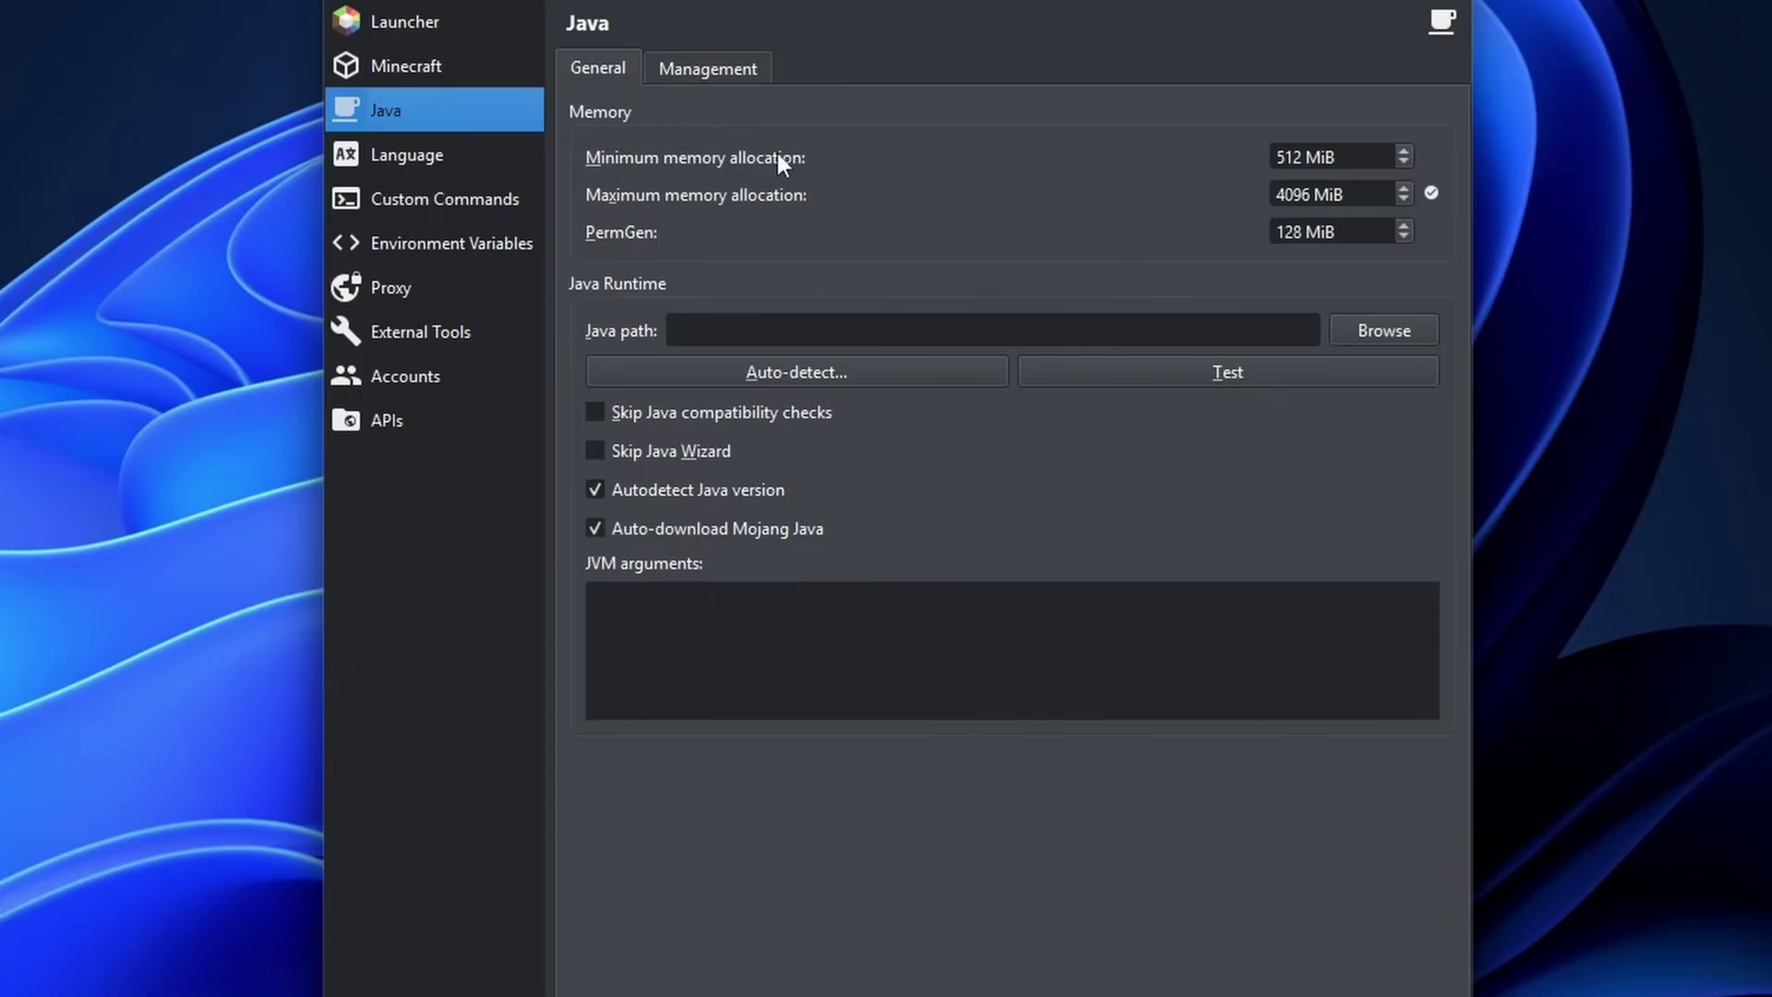
pyautogui.doubleClick(1311, 194)
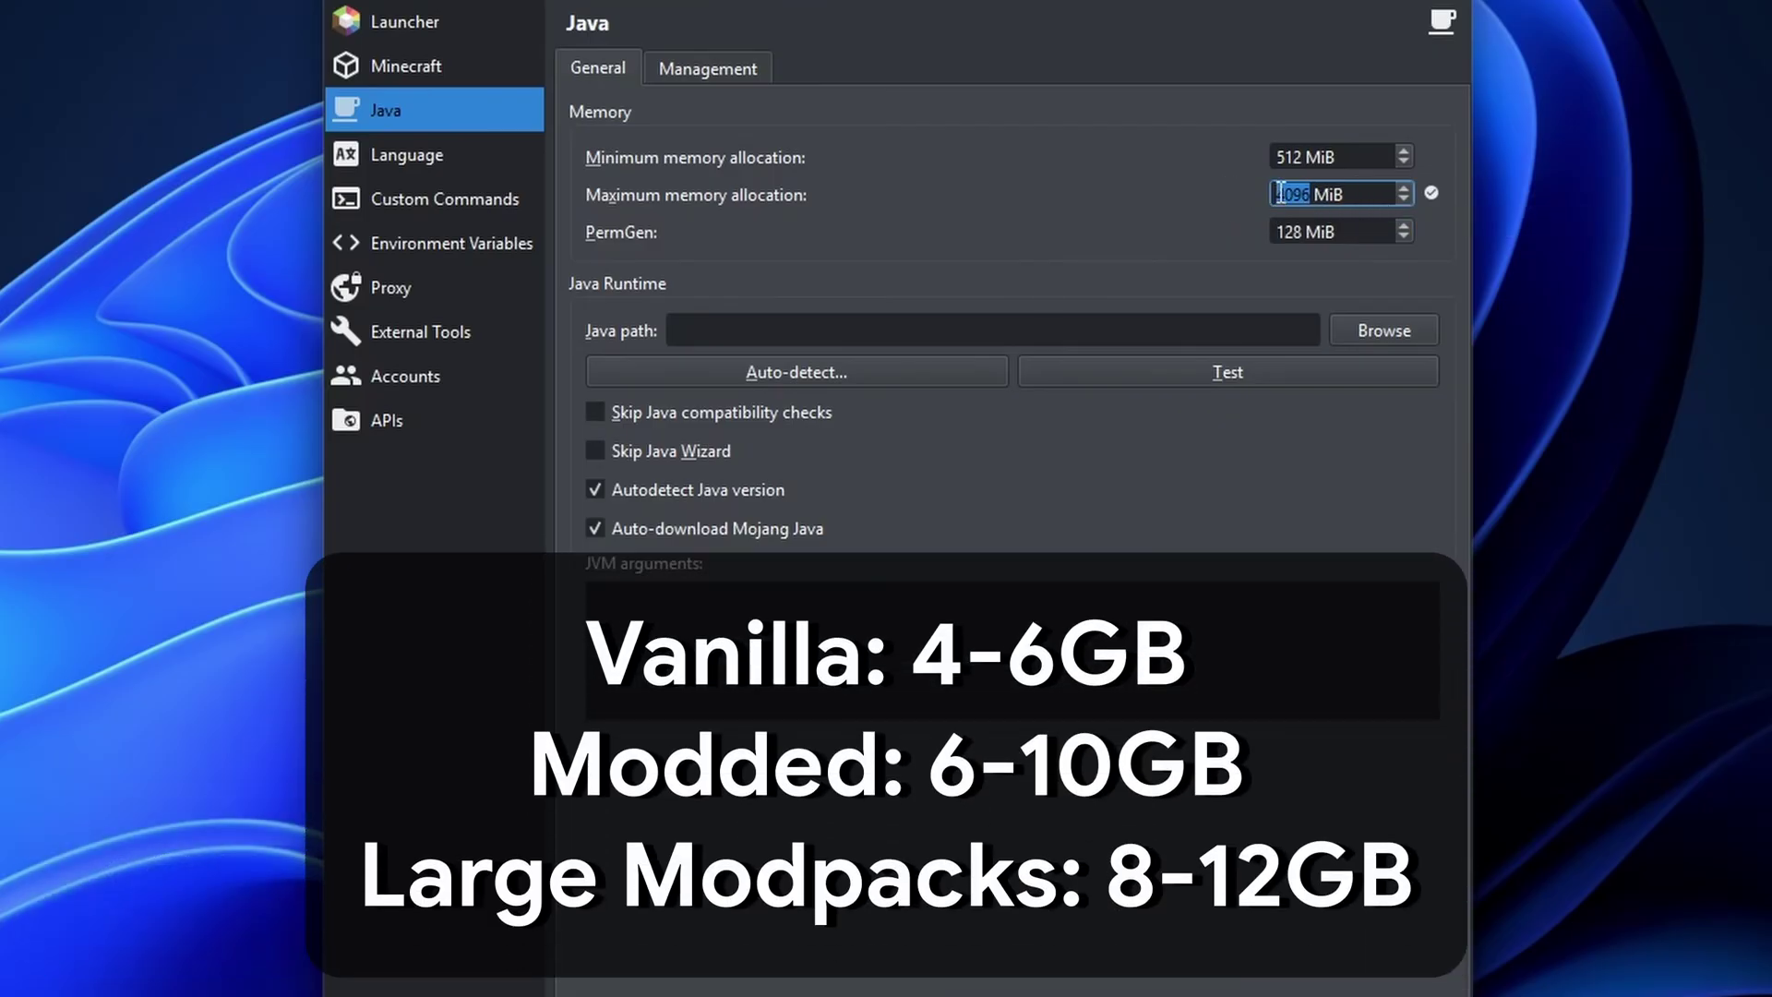
pyautogui.write('8000')
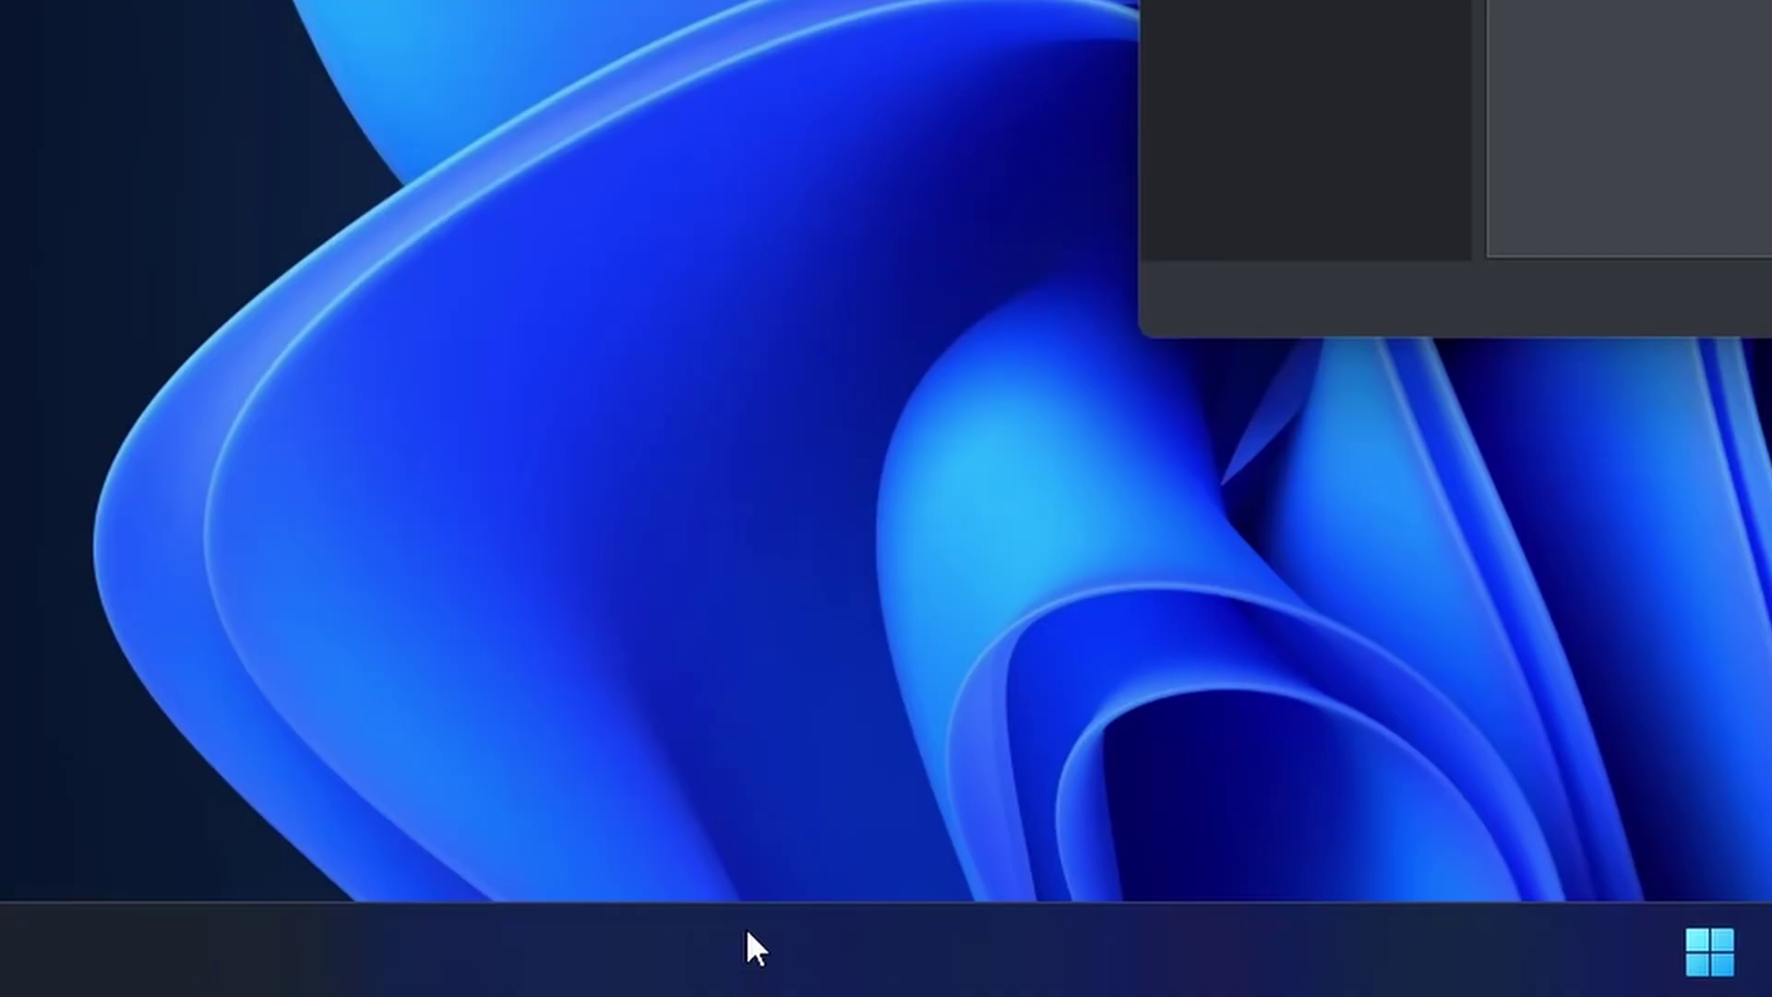
# Check the computer's memory in Task Manager's performance view.
pyautogui.rightClick(746, 928)
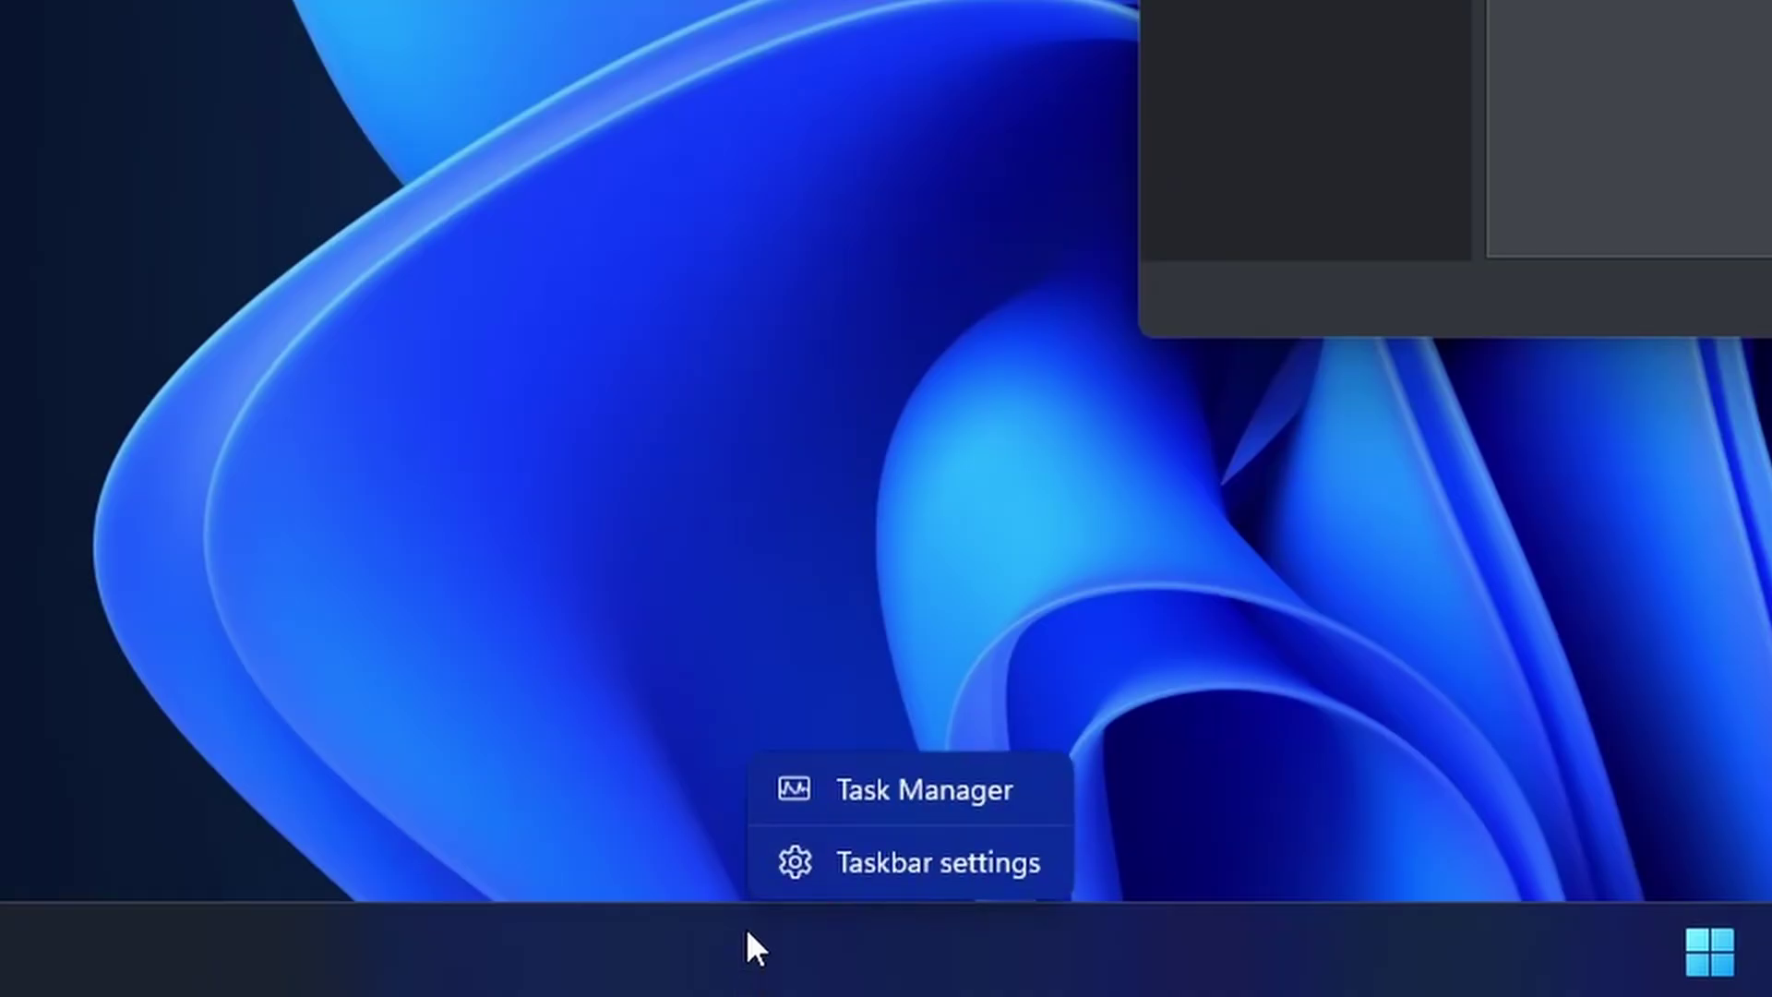
pyautogui.click(850, 791)
pyautogui.click(434, 220)
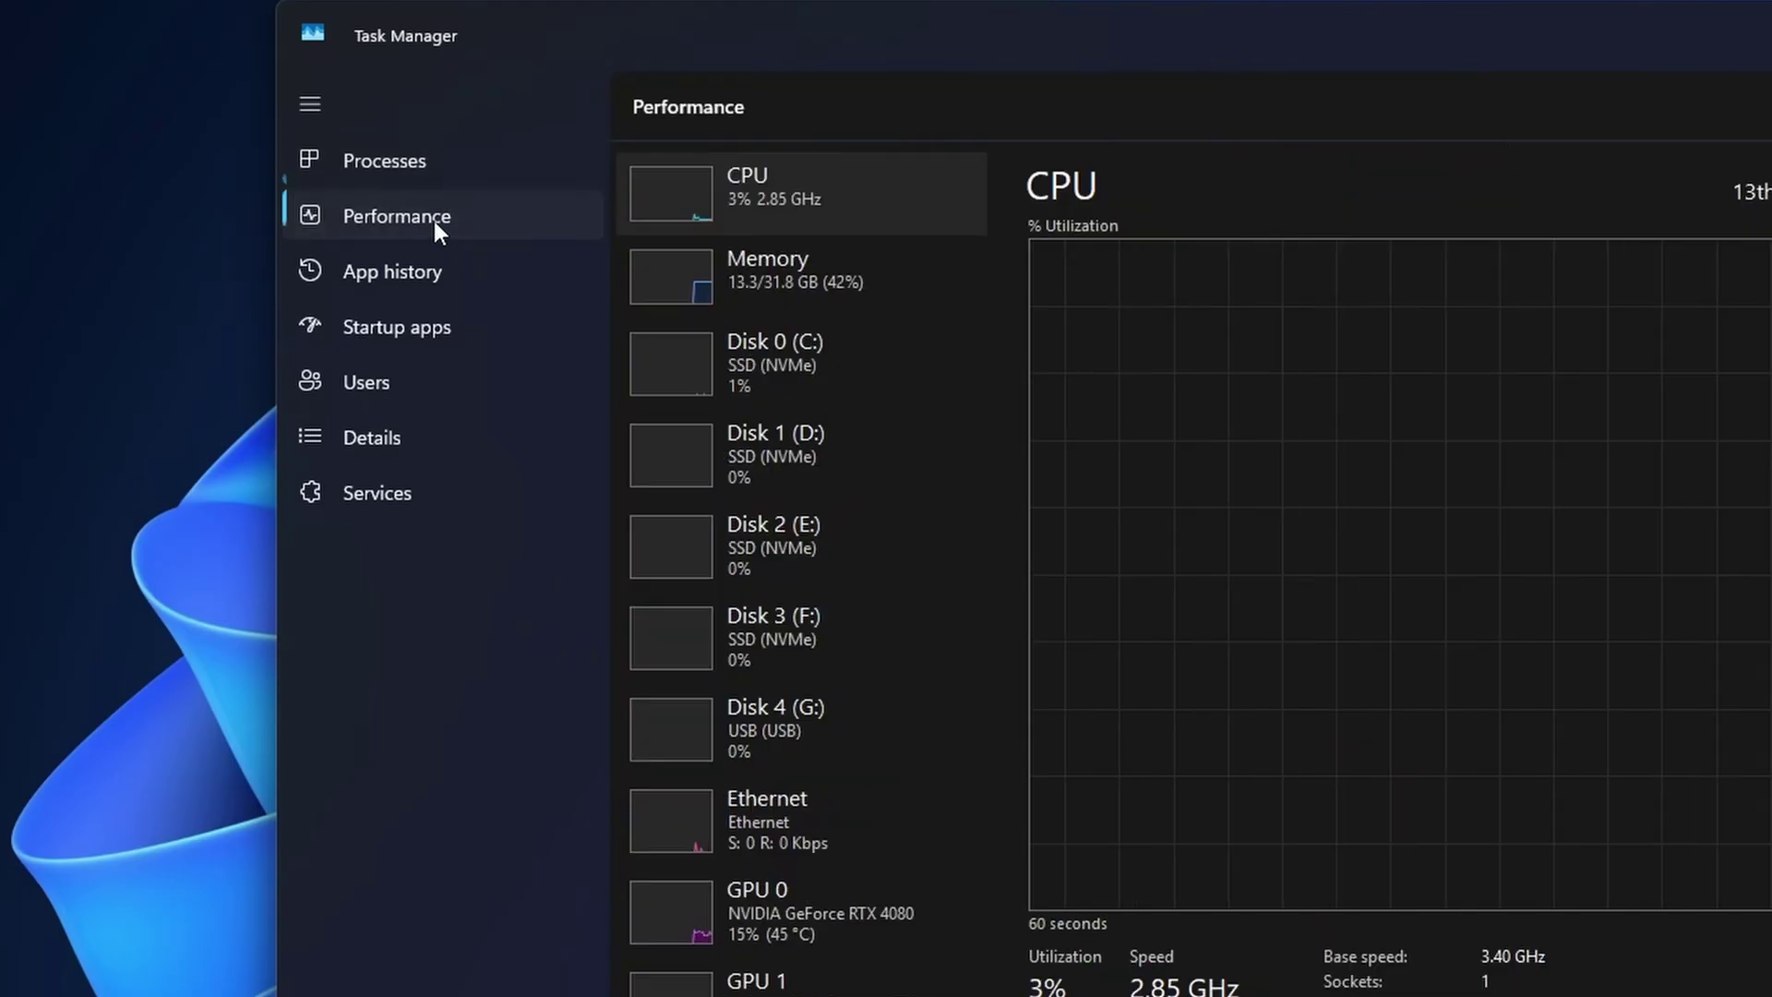
pyautogui.click(798, 303)
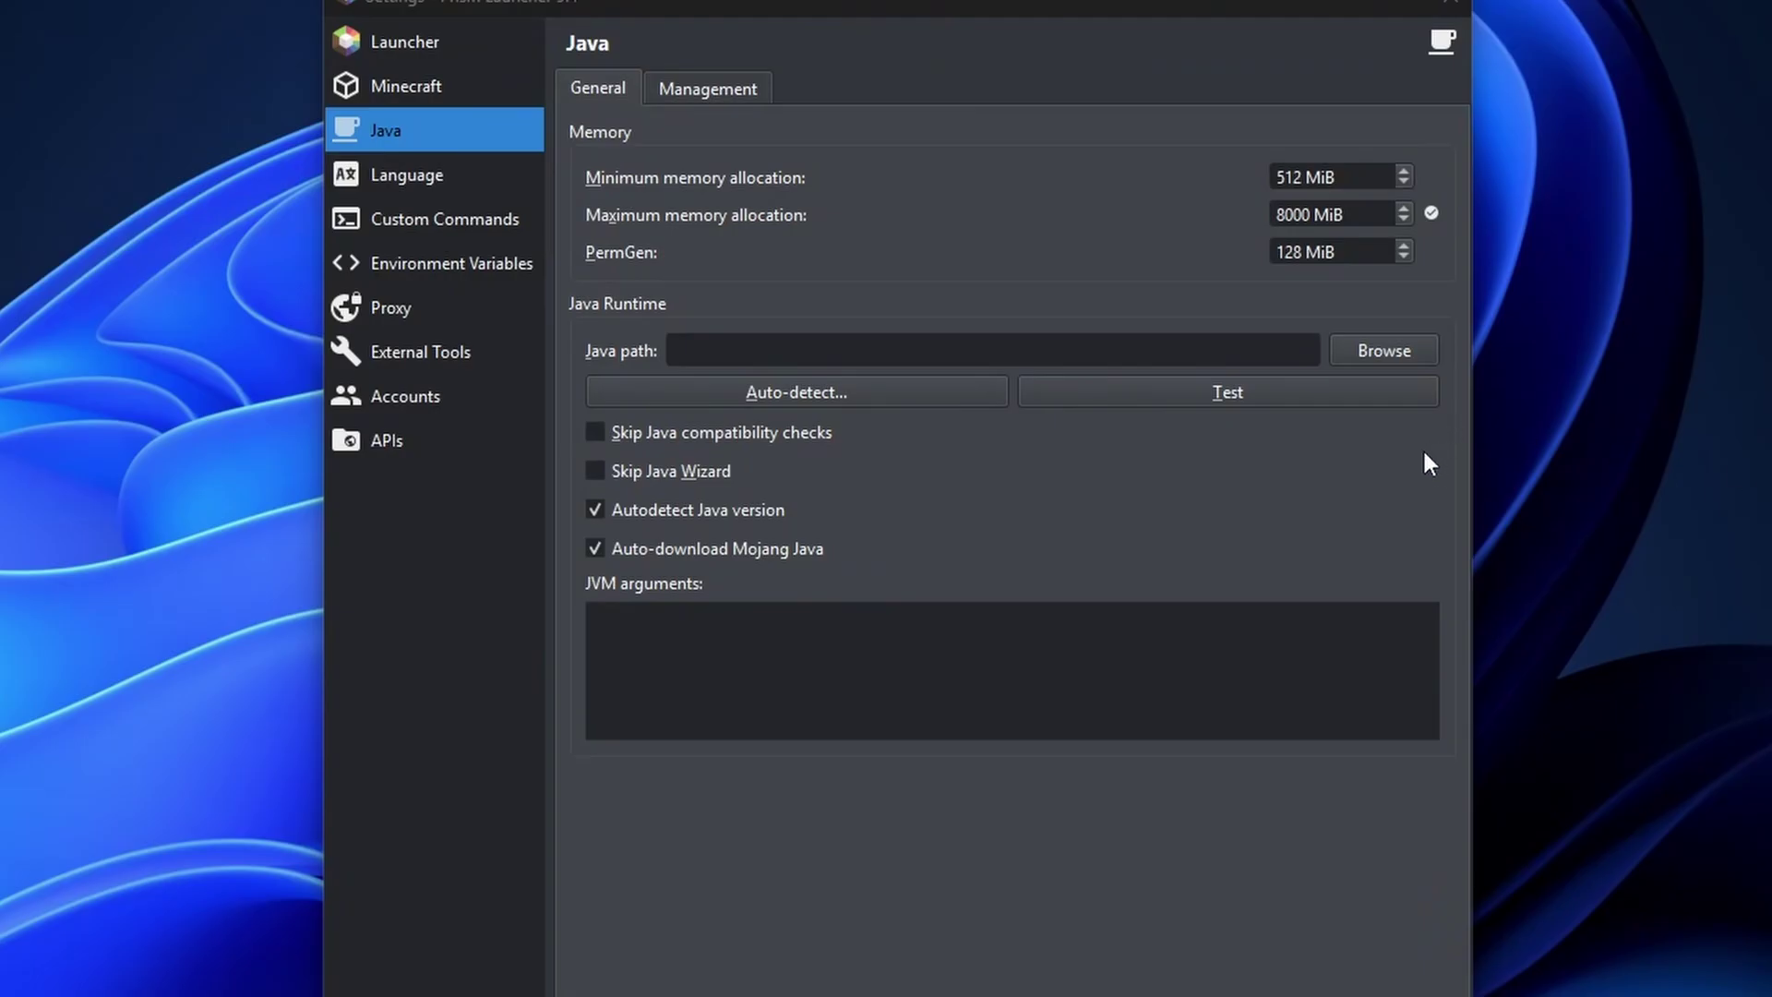
pyautogui.click(1347, 464)
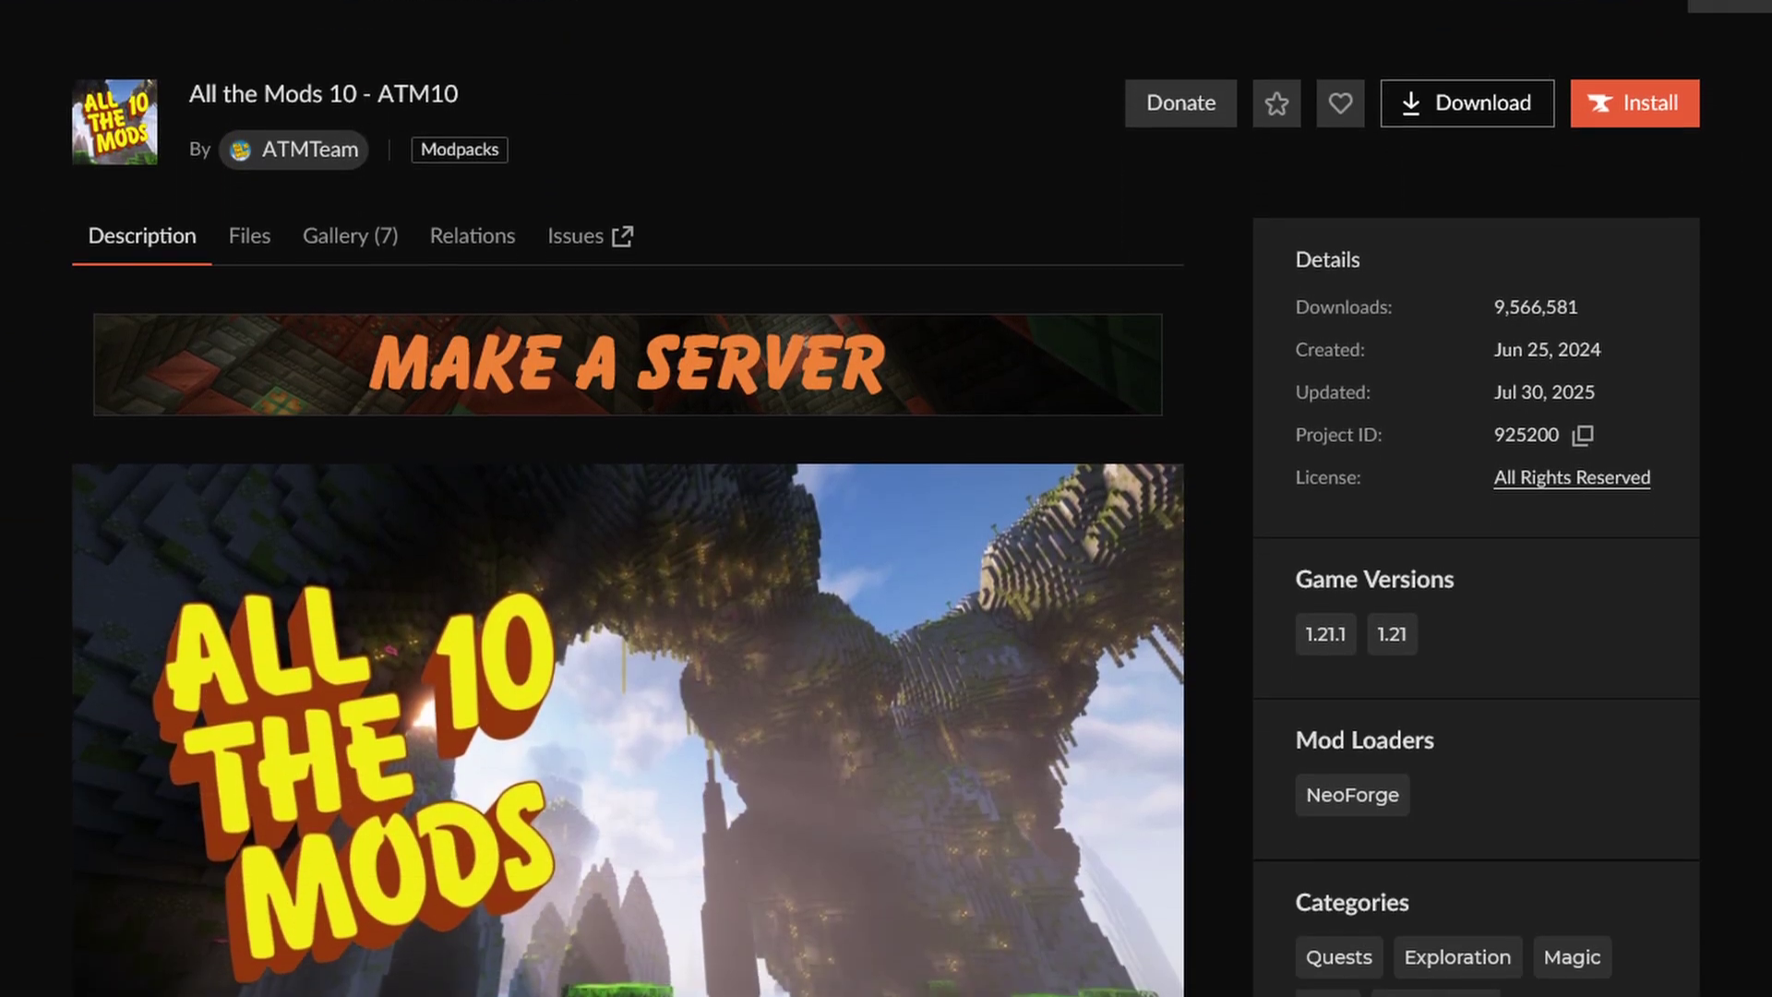
pyautogui.scroll(-7, 887, 498)
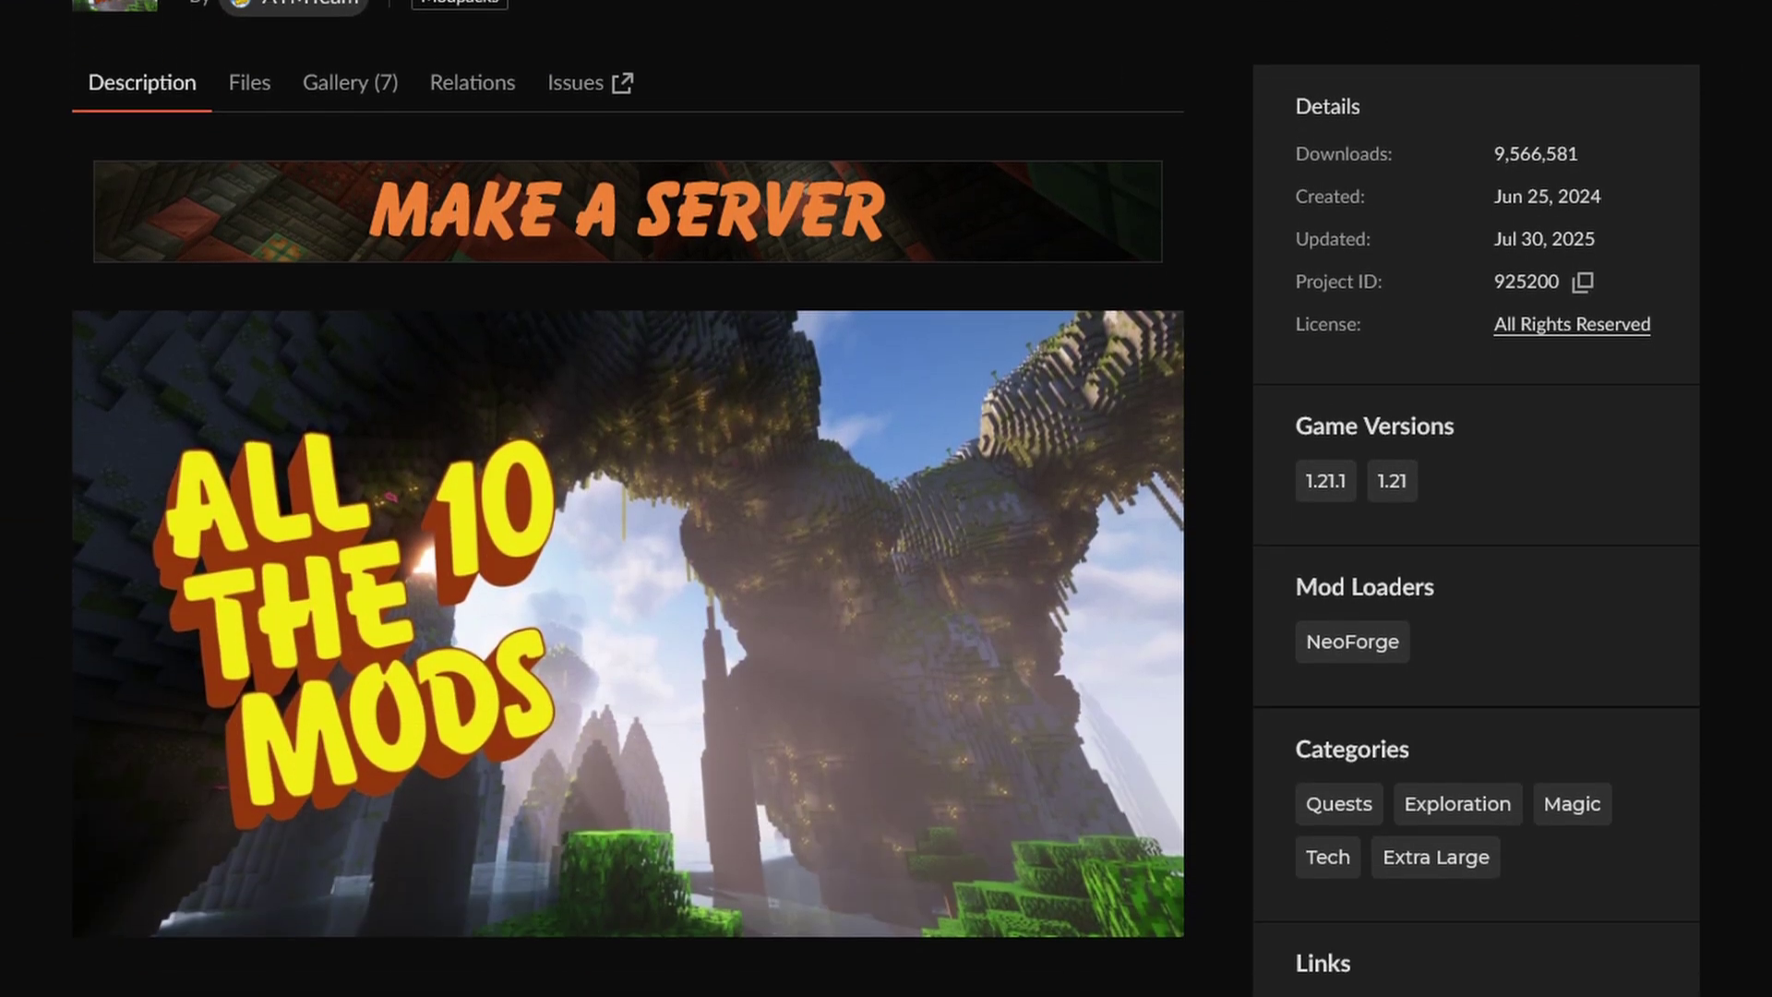
pyautogui.scroll(-2, 886, 498)
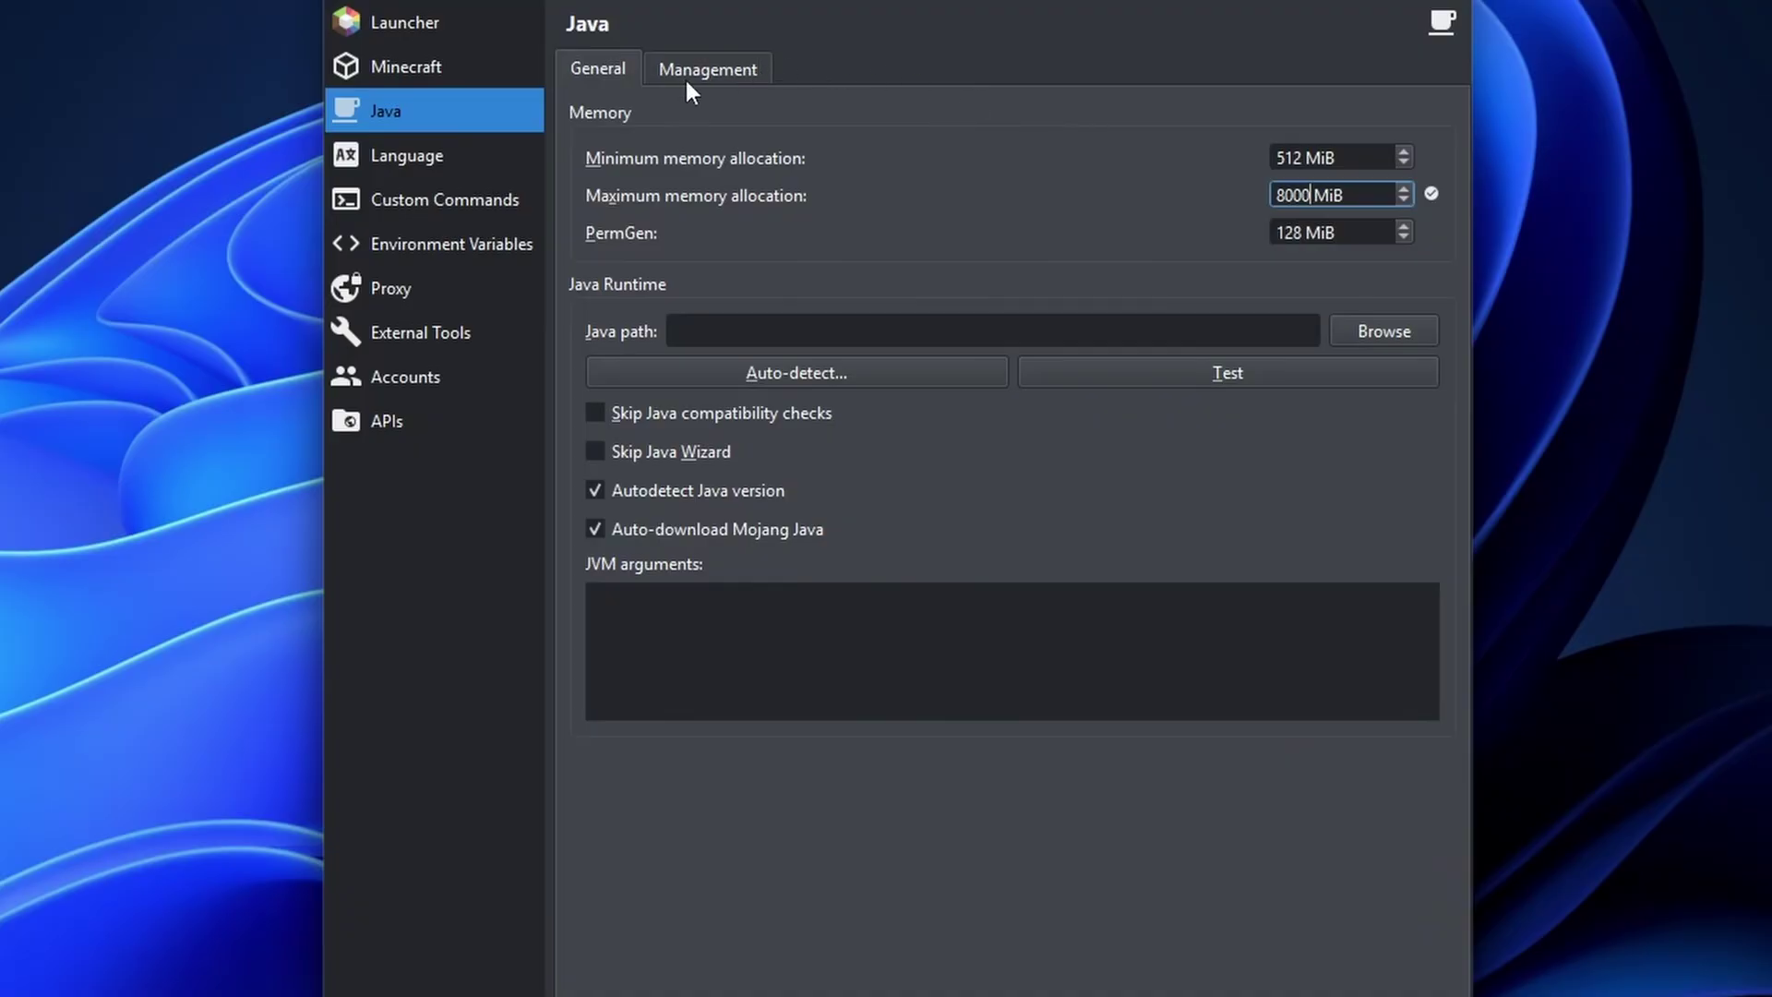
# Download the Adoptium Java 21 runtime, version 21.0.8.9, as a managed Java version.
pyautogui.click(685, 73)
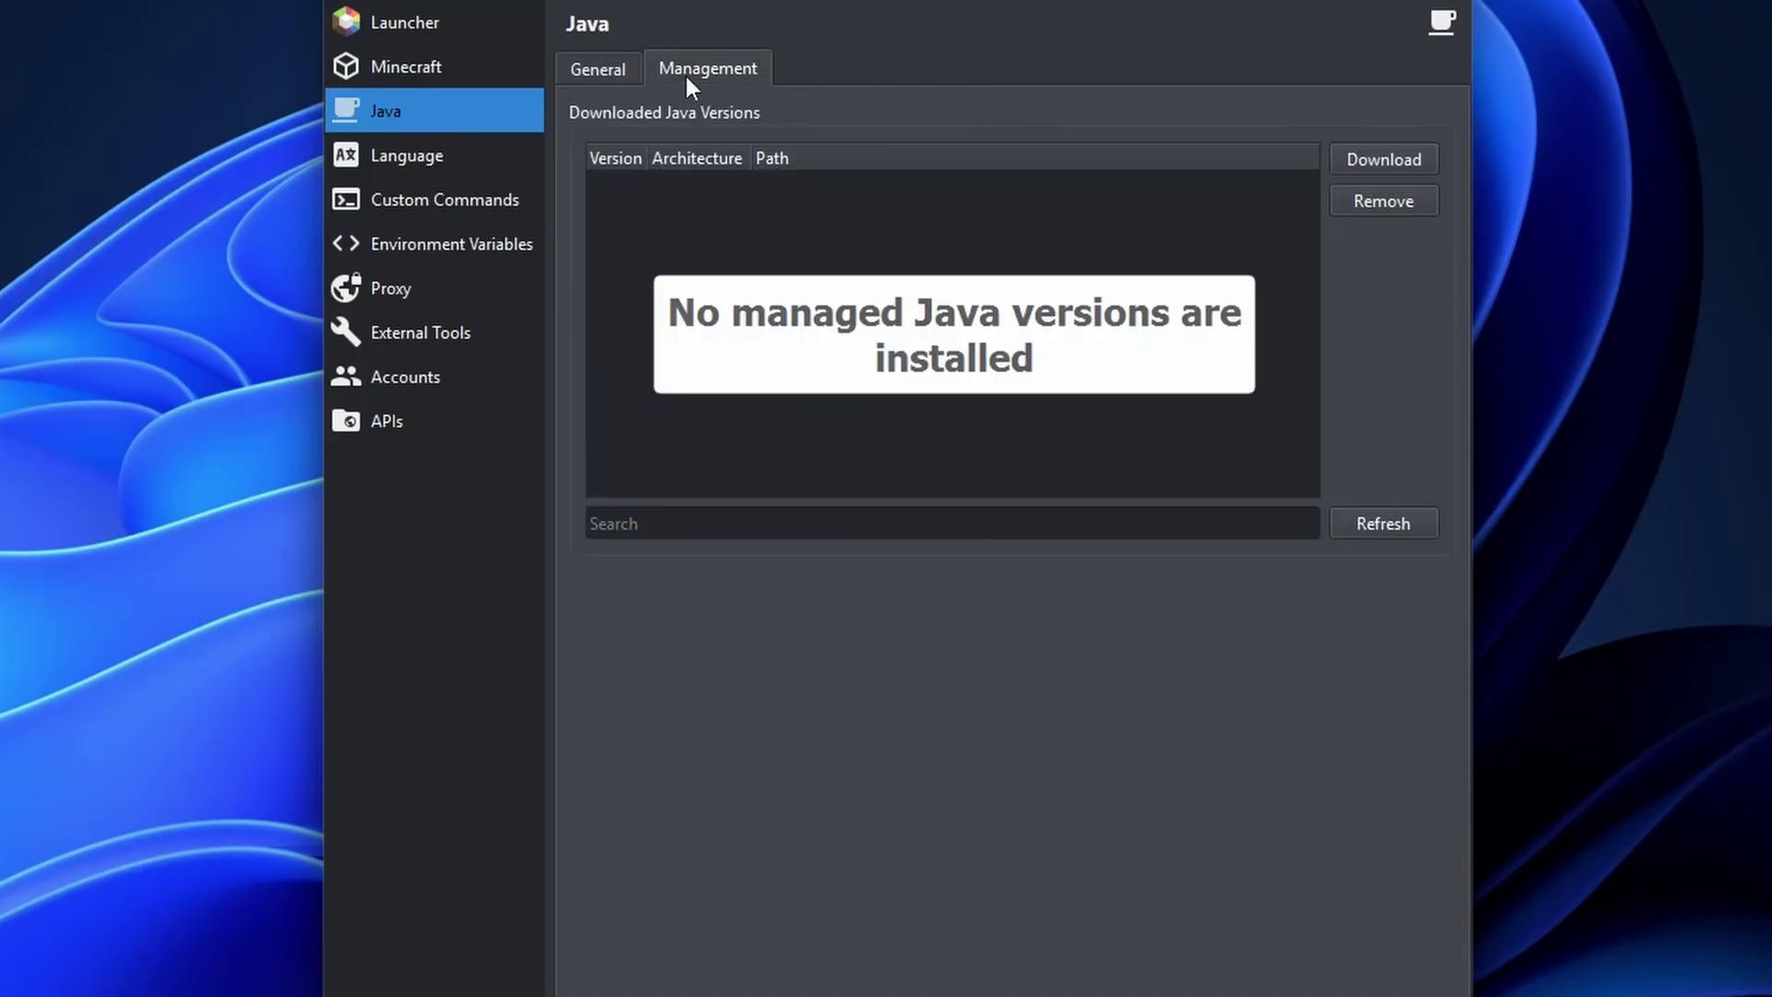
pyautogui.click(1358, 163)
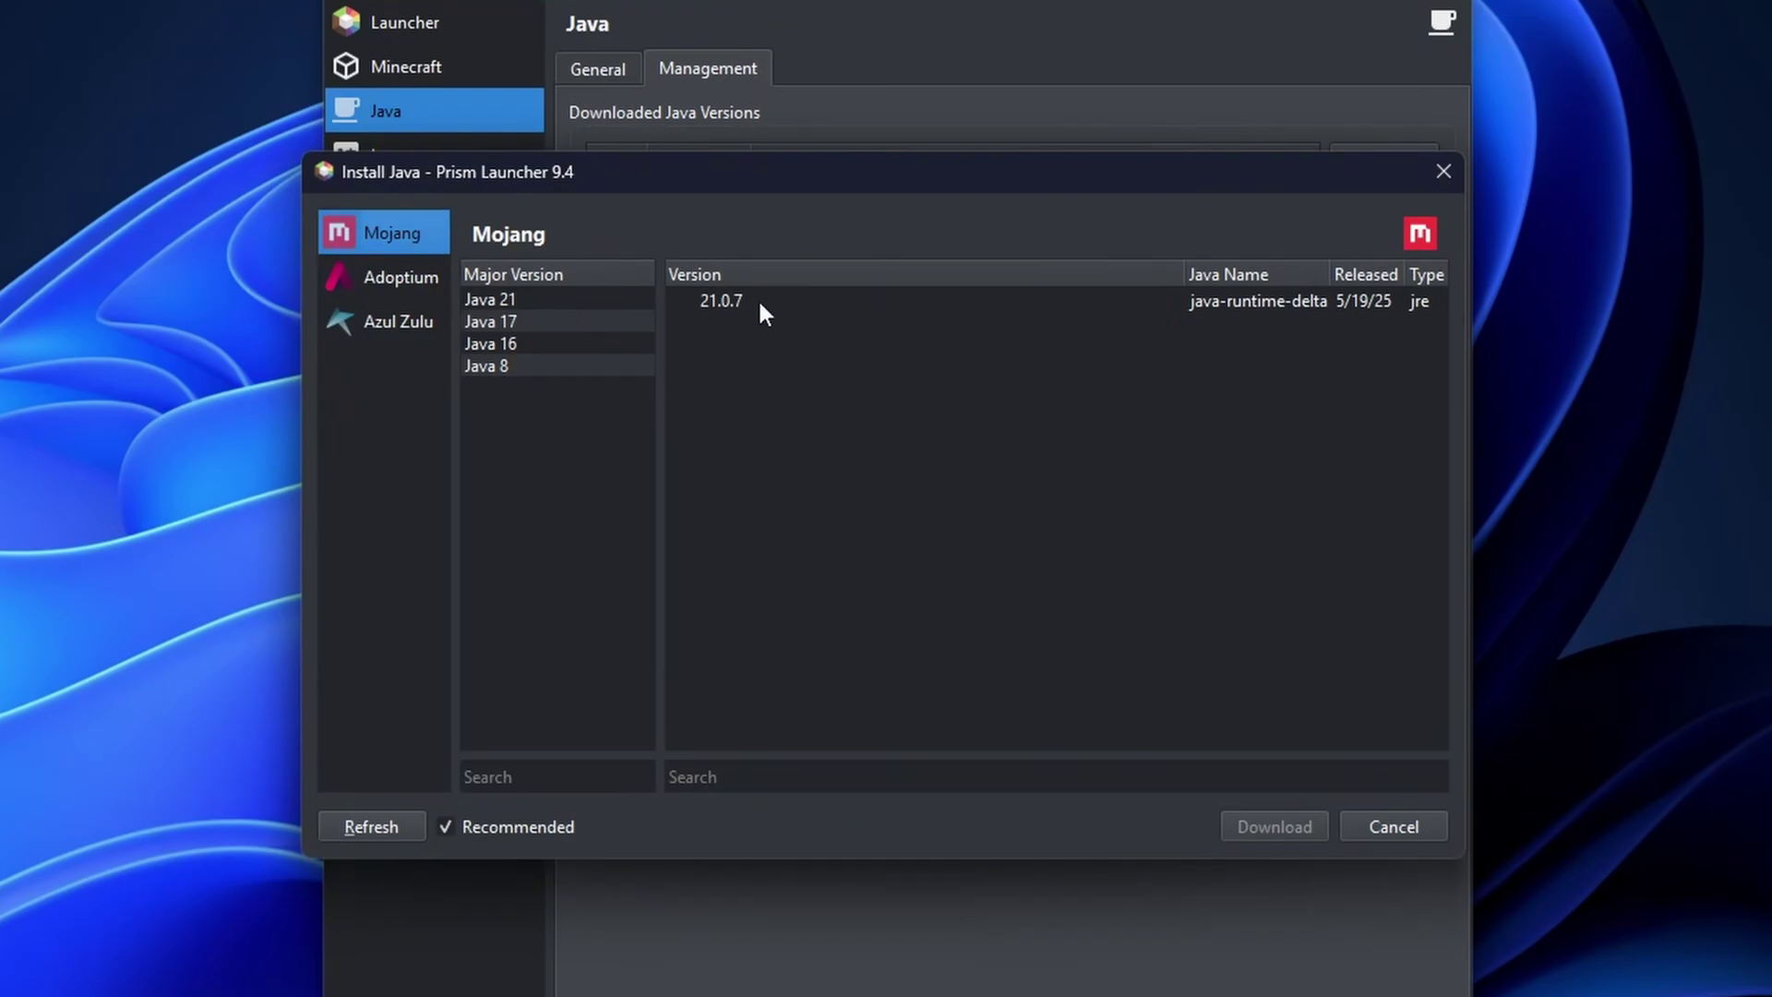
pyautogui.click(416, 328)
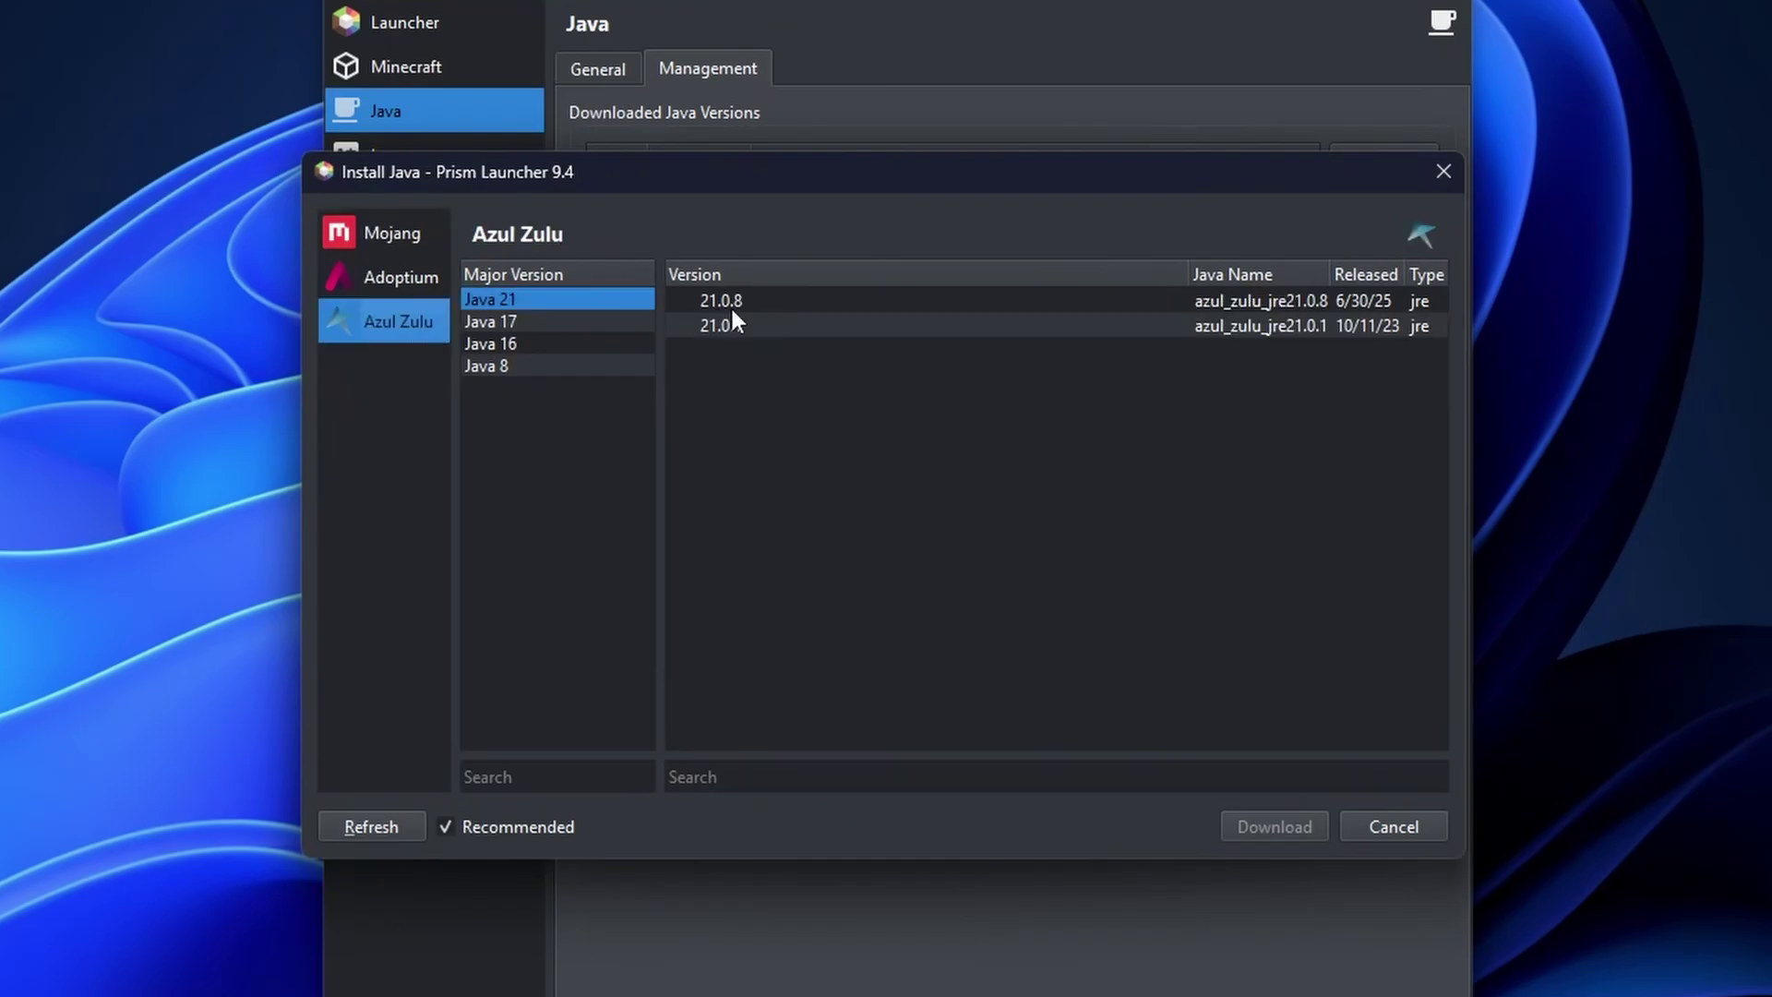
pyautogui.click(406, 279)
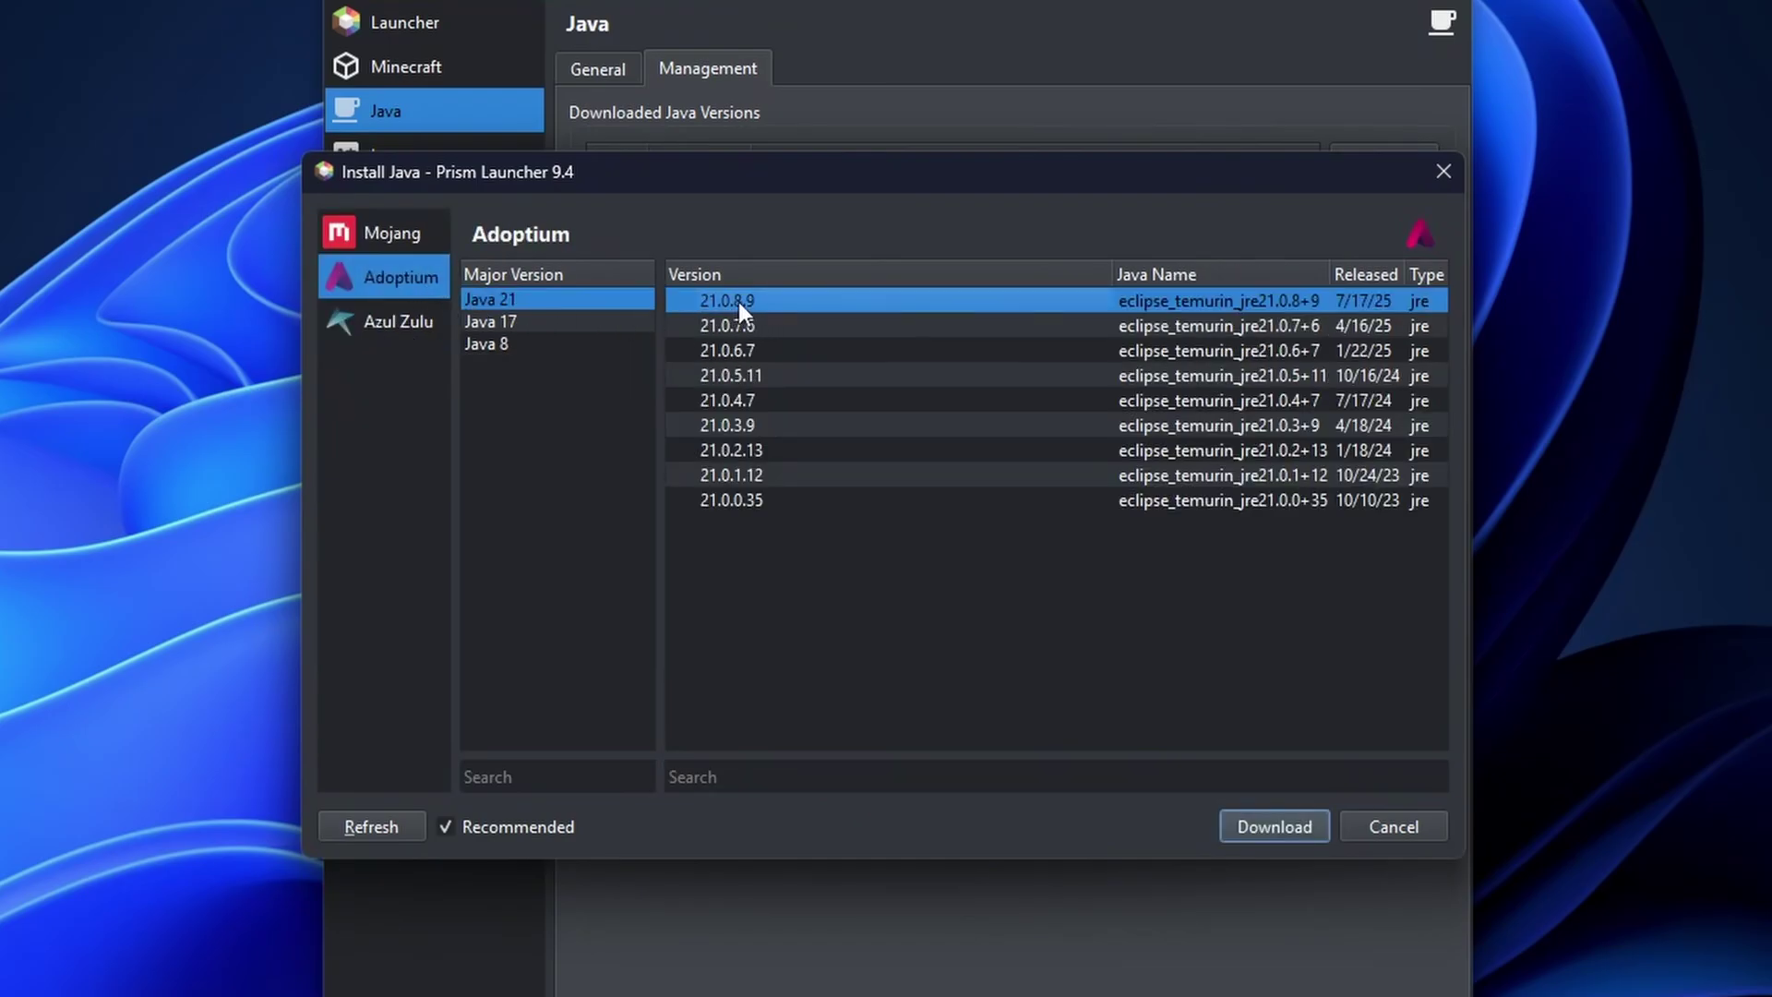
pyautogui.click(1285, 822)
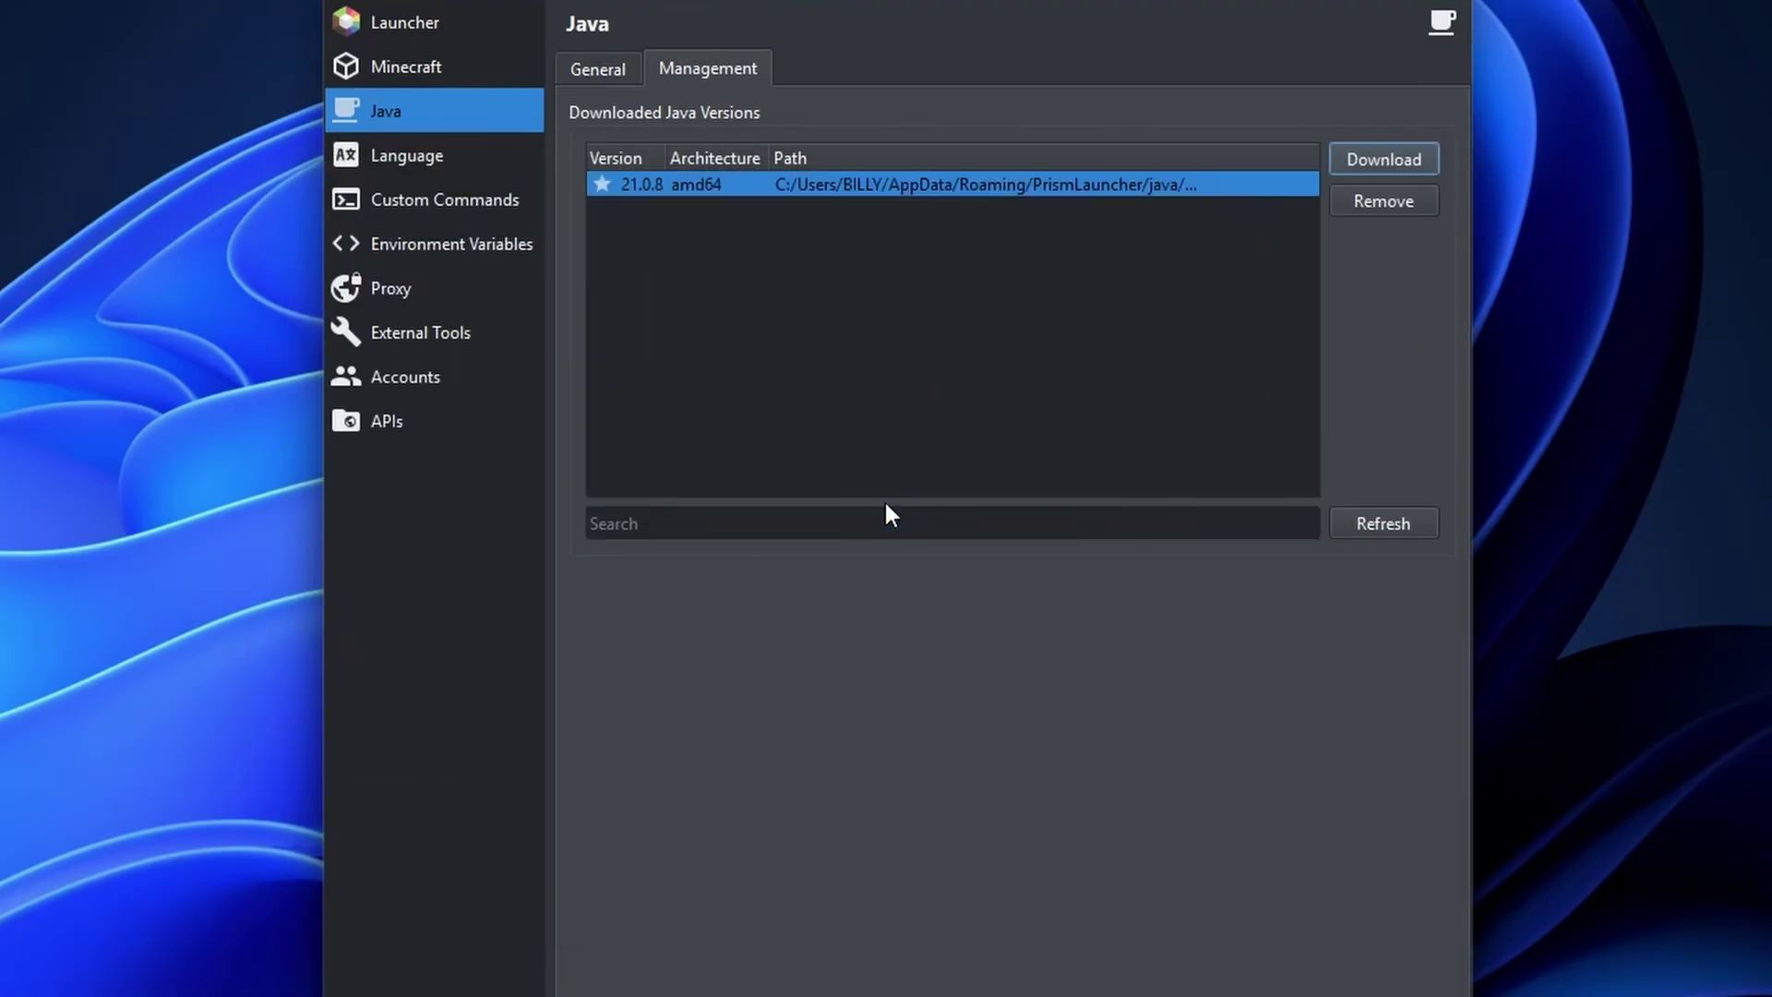
# Add a second Microsoft account to the launcher and open the skin manager for that account.
pyautogui.click(403, 377)
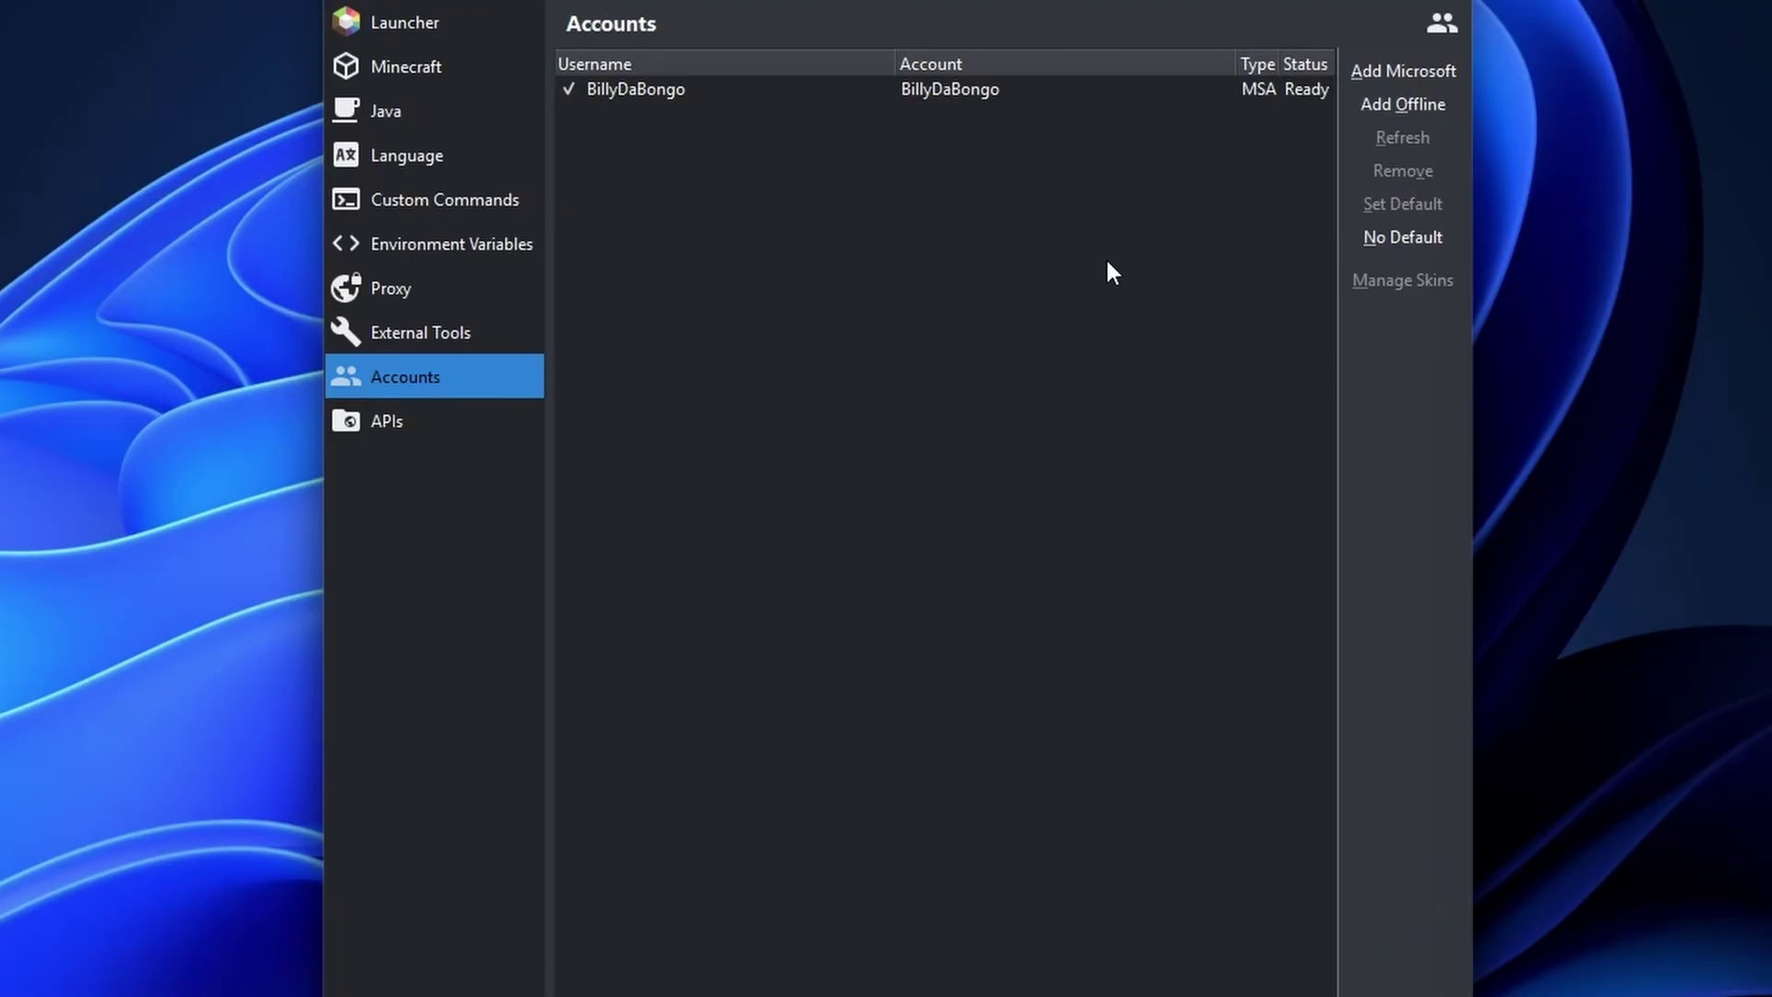
pyautogui.click(1394, 80)
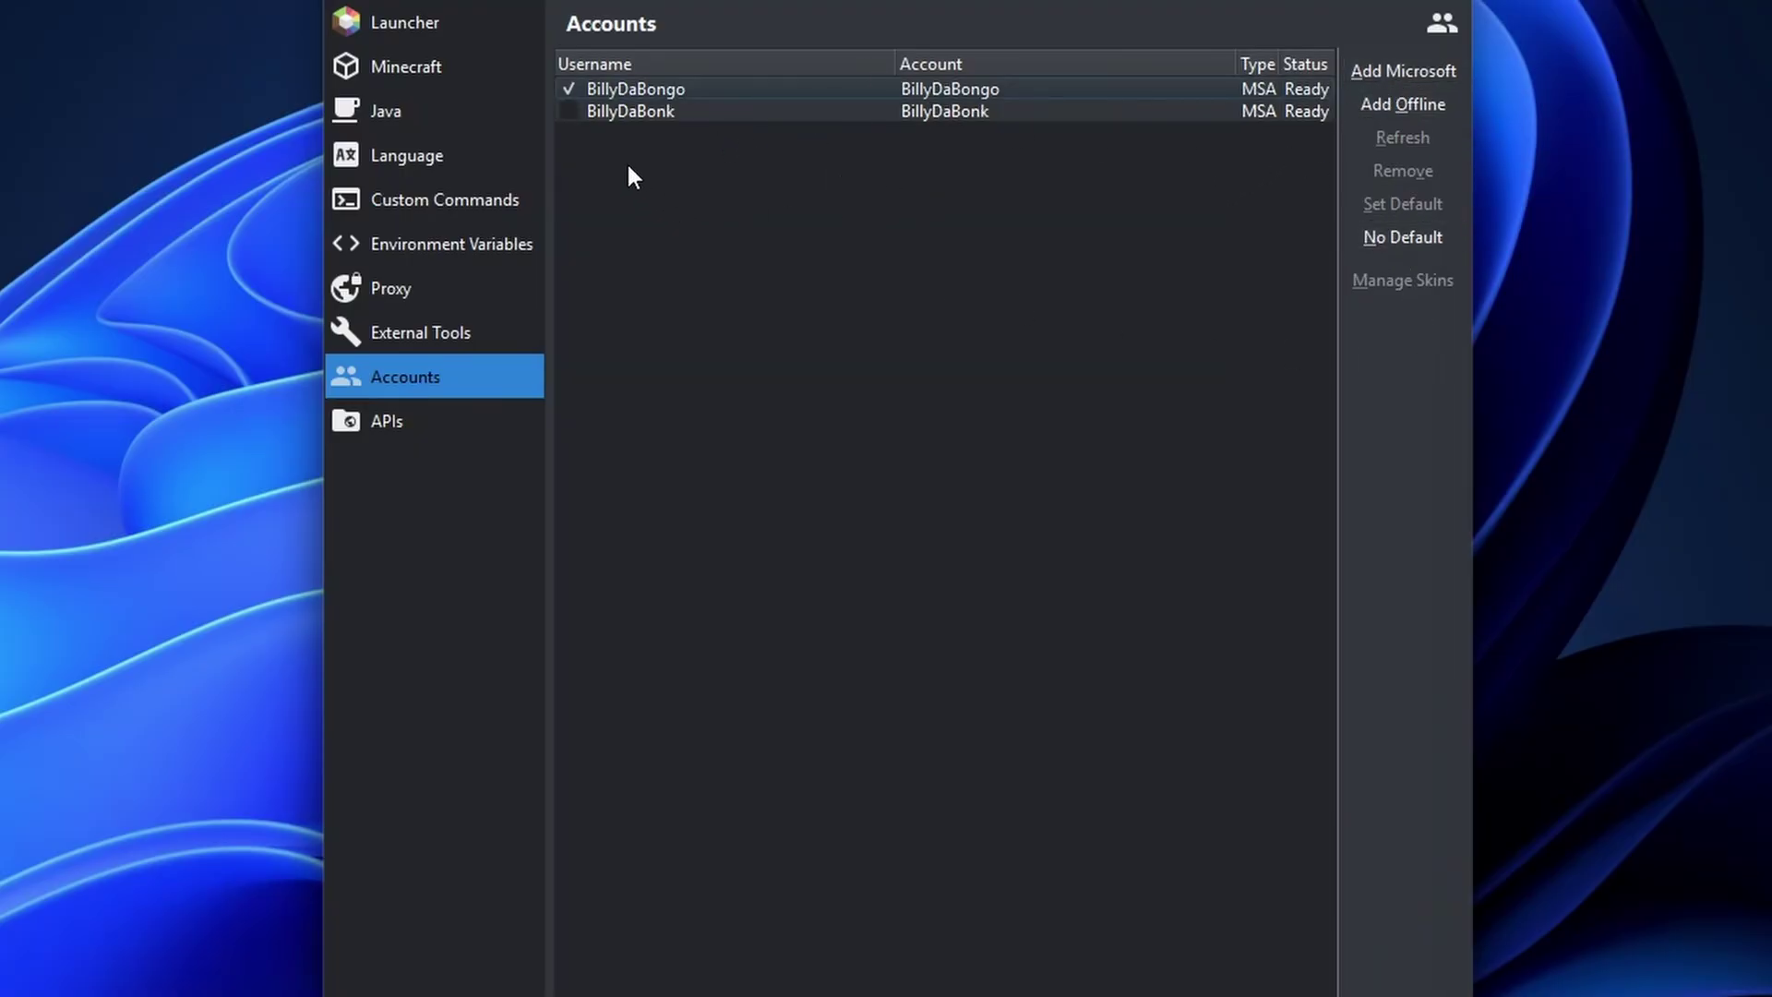
pyautogui.click(630, 111)
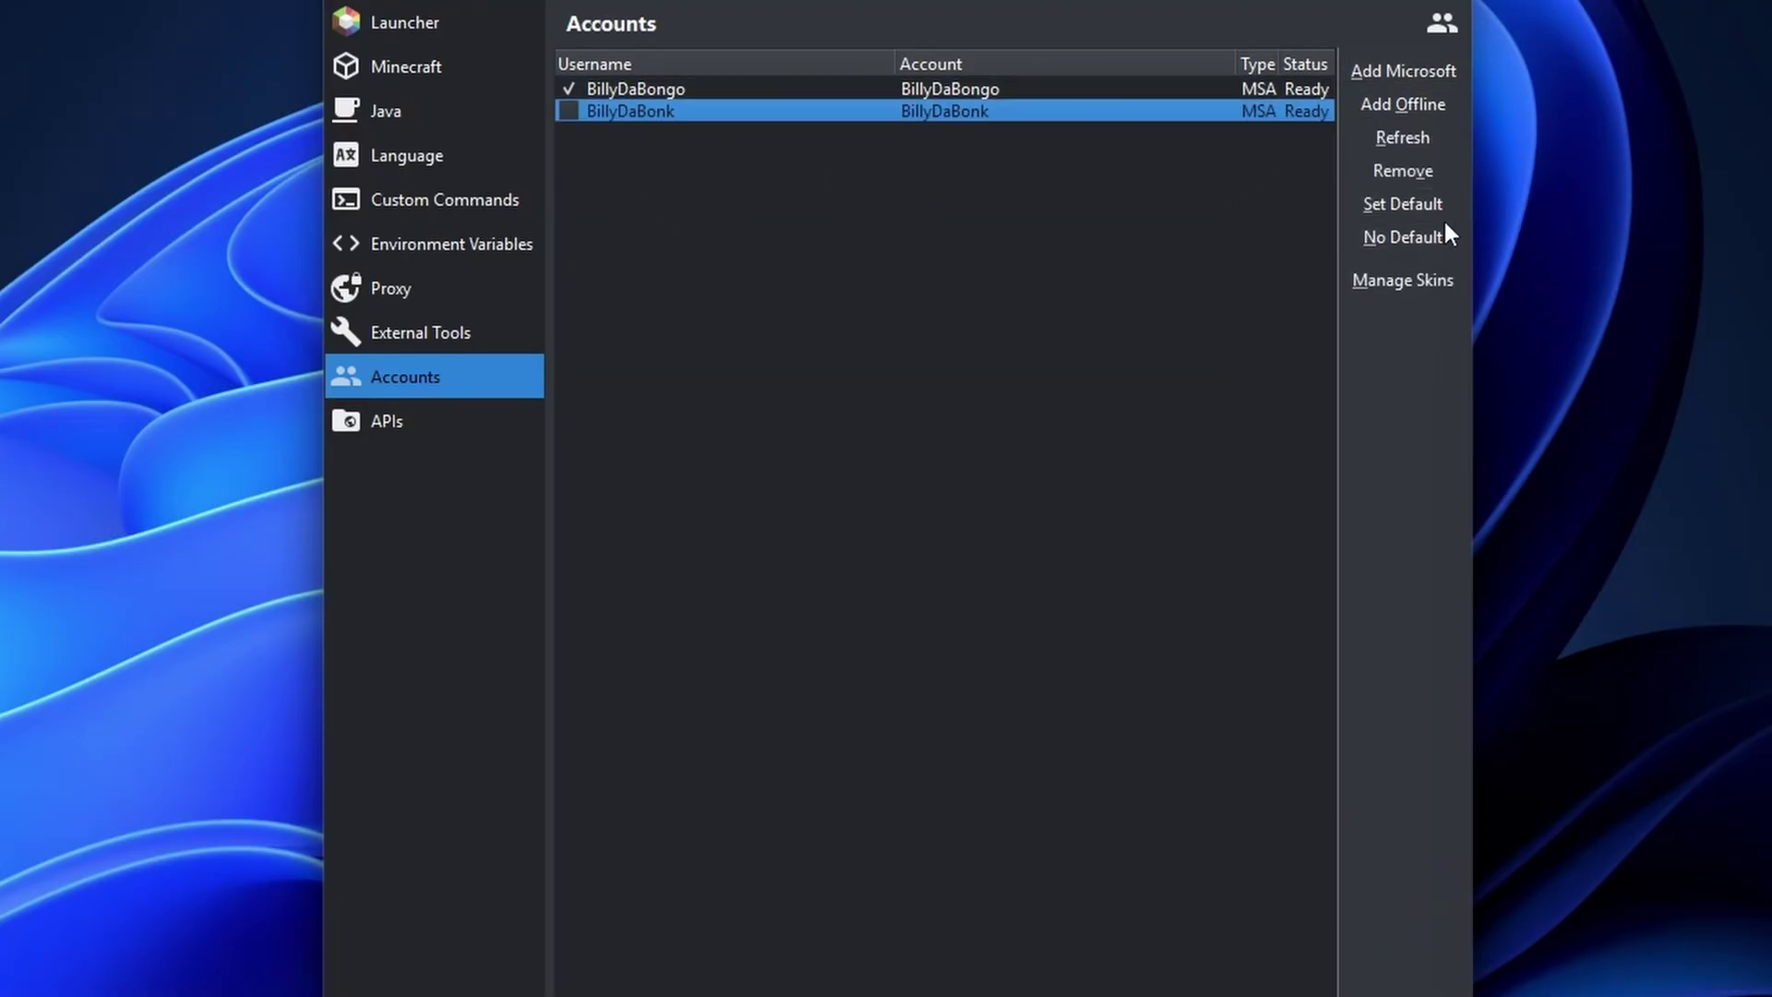
pyautogui.click(1403, 281)
pyautogui.click(656, 70)
pyautogui.click(846, 58)
pyautogui.click(665, 69)
pyautogui.click(805, 70)
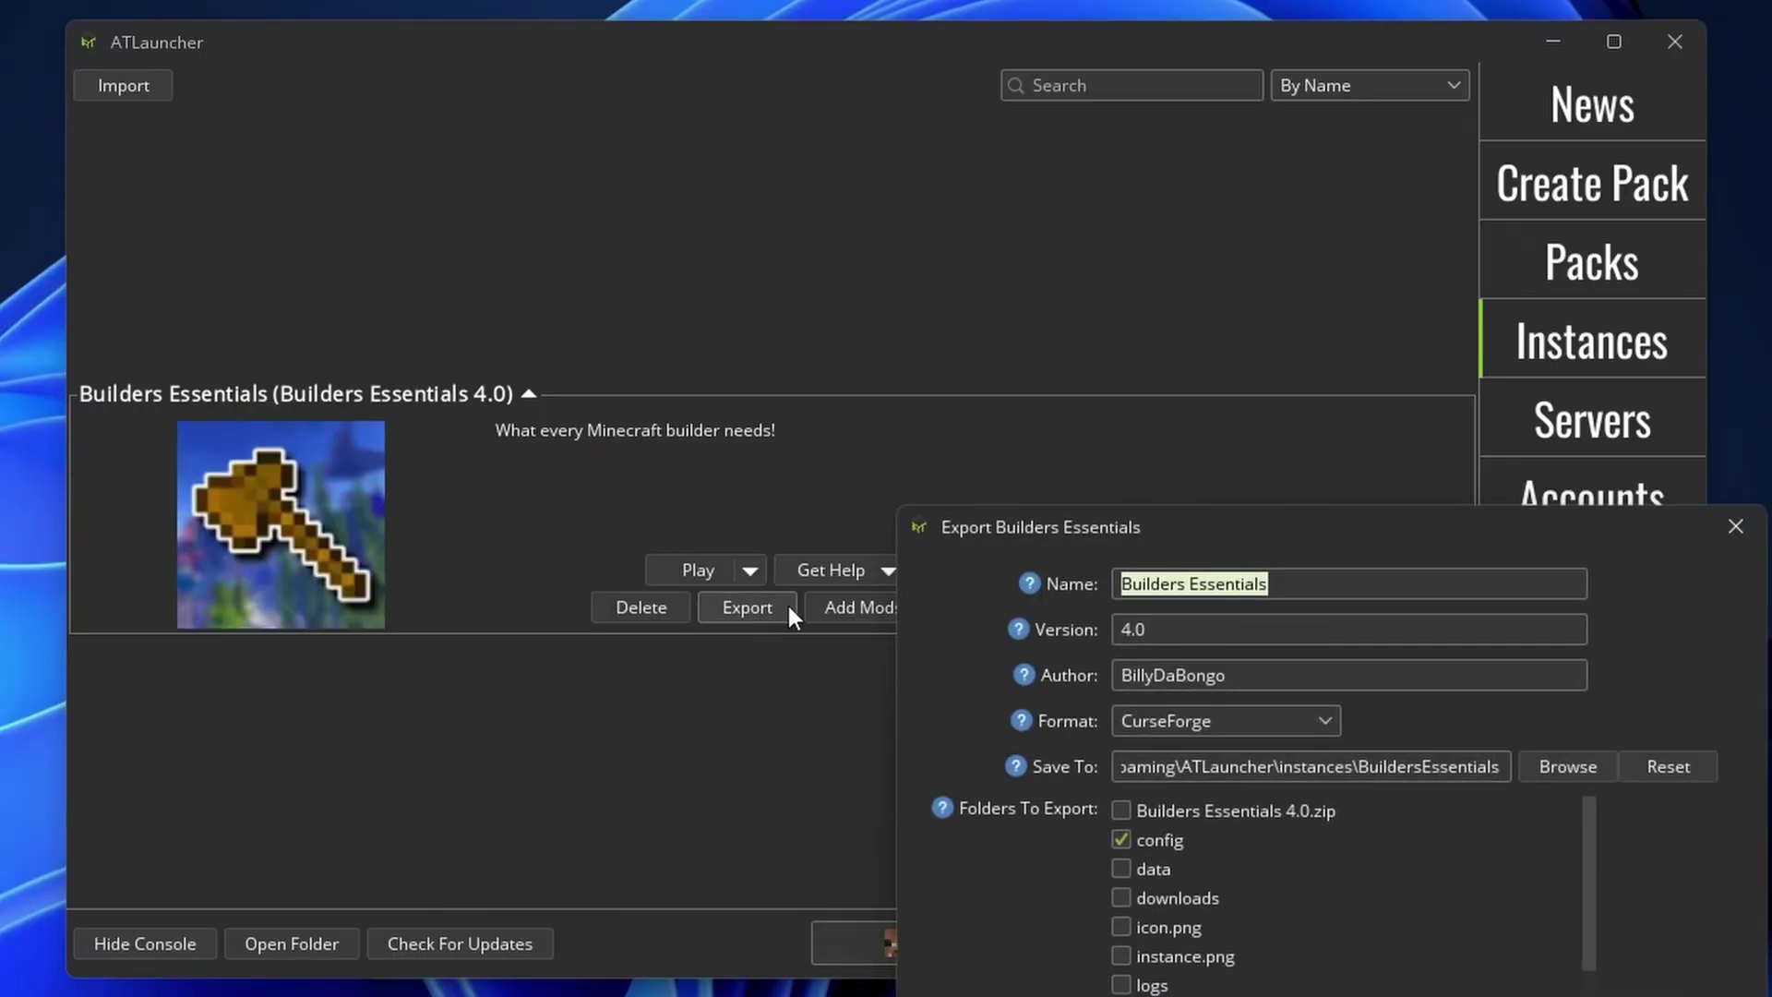
# Export the Builders Essentials 4.0 instance from ATLauncher in CurseForge format and import the resulting zip into Prism Launcher.
pyautogui.moveTo(1265, 527); pyautogui.dragTo(823, 245)
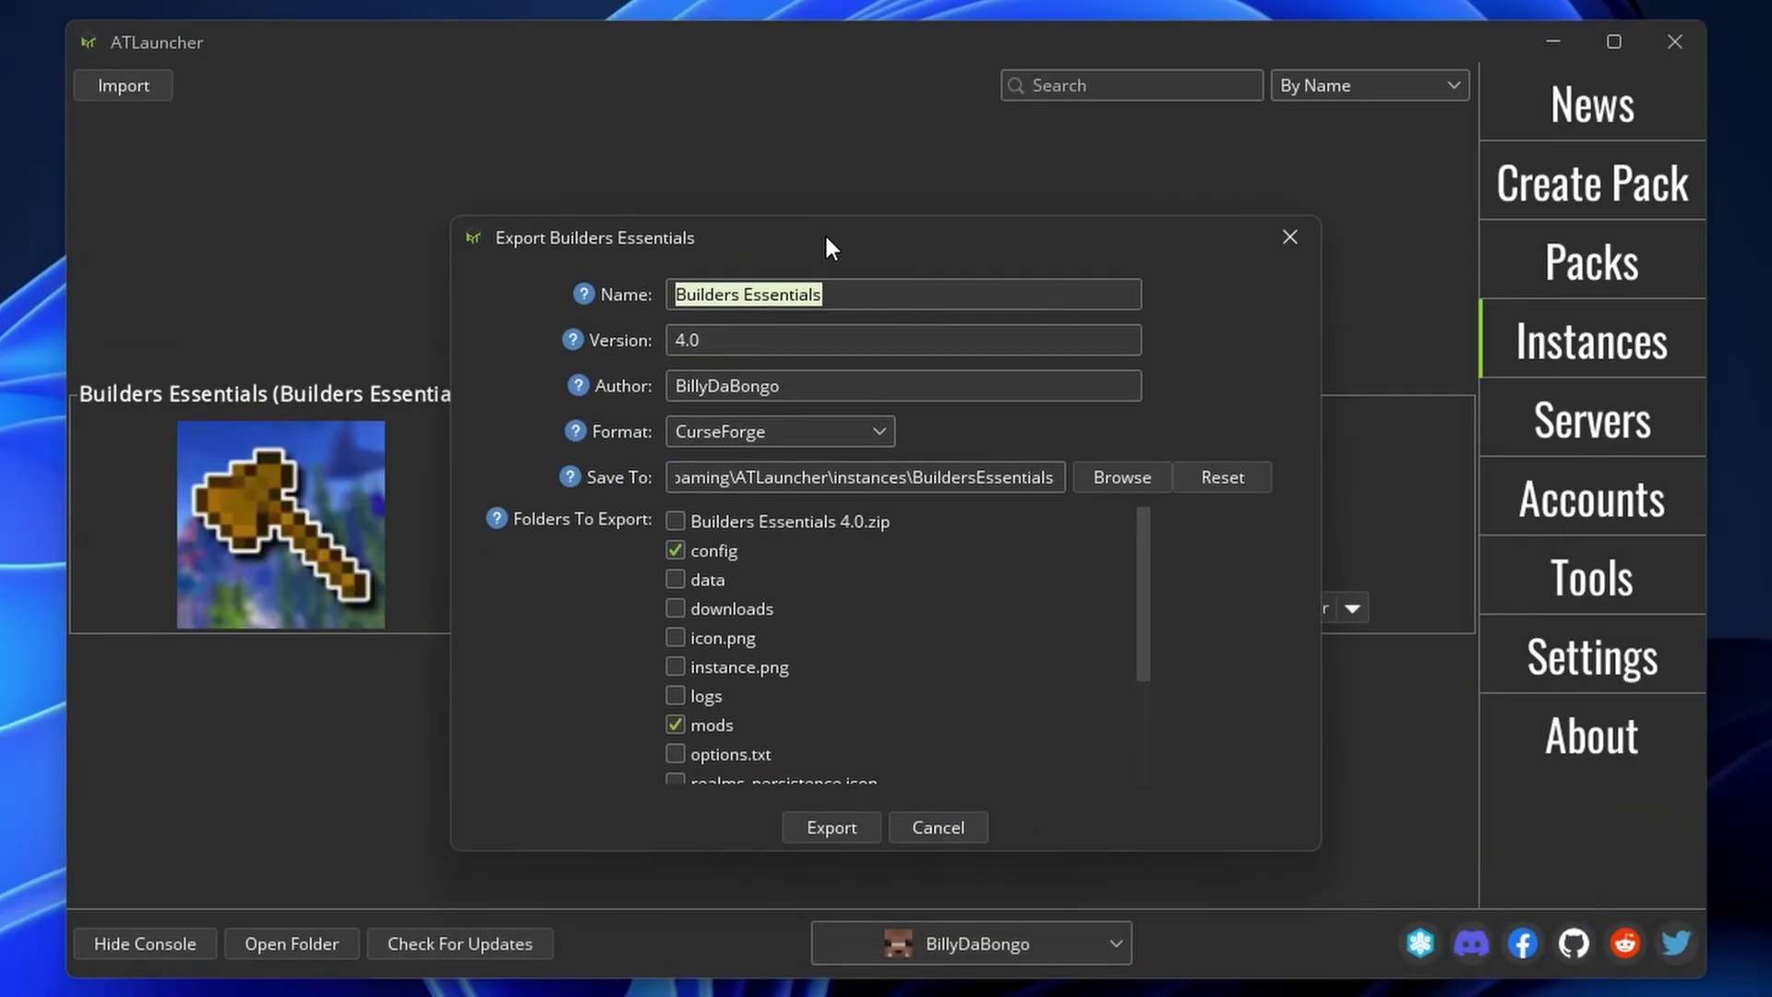
pyautogui.click(832, 844)
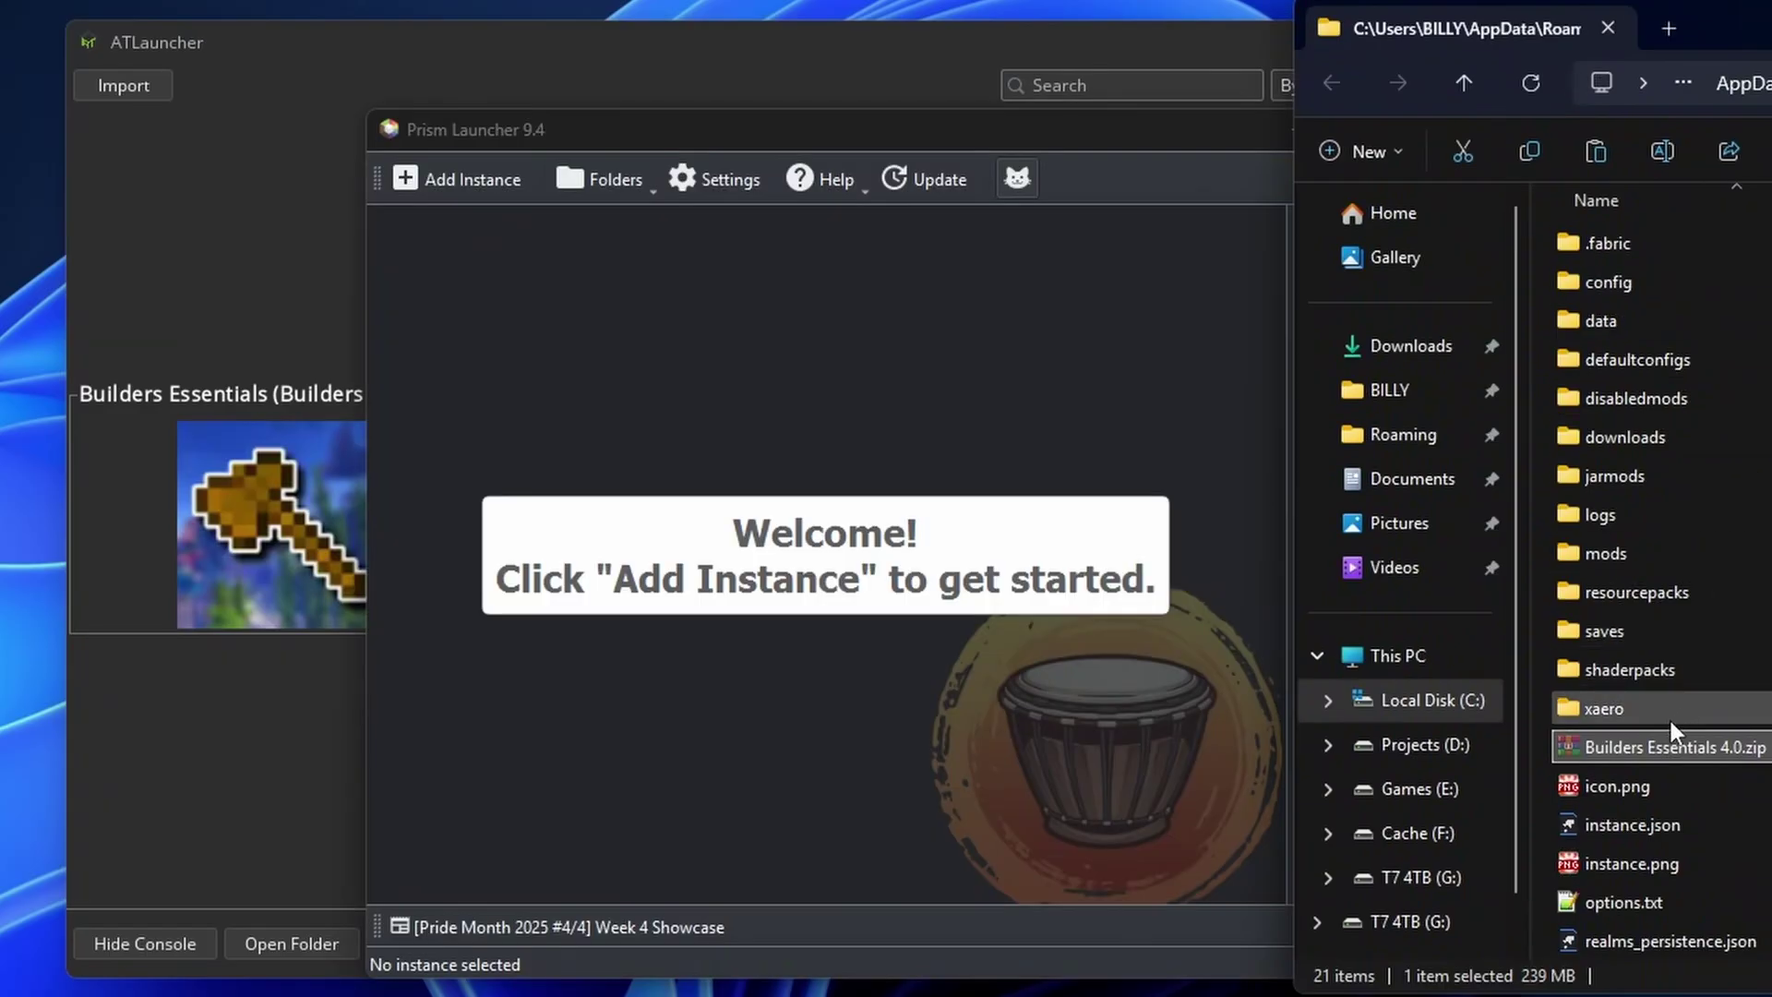
pyautogui.moveTo(1672, 734); pyautogui.dragTo(827, 506)
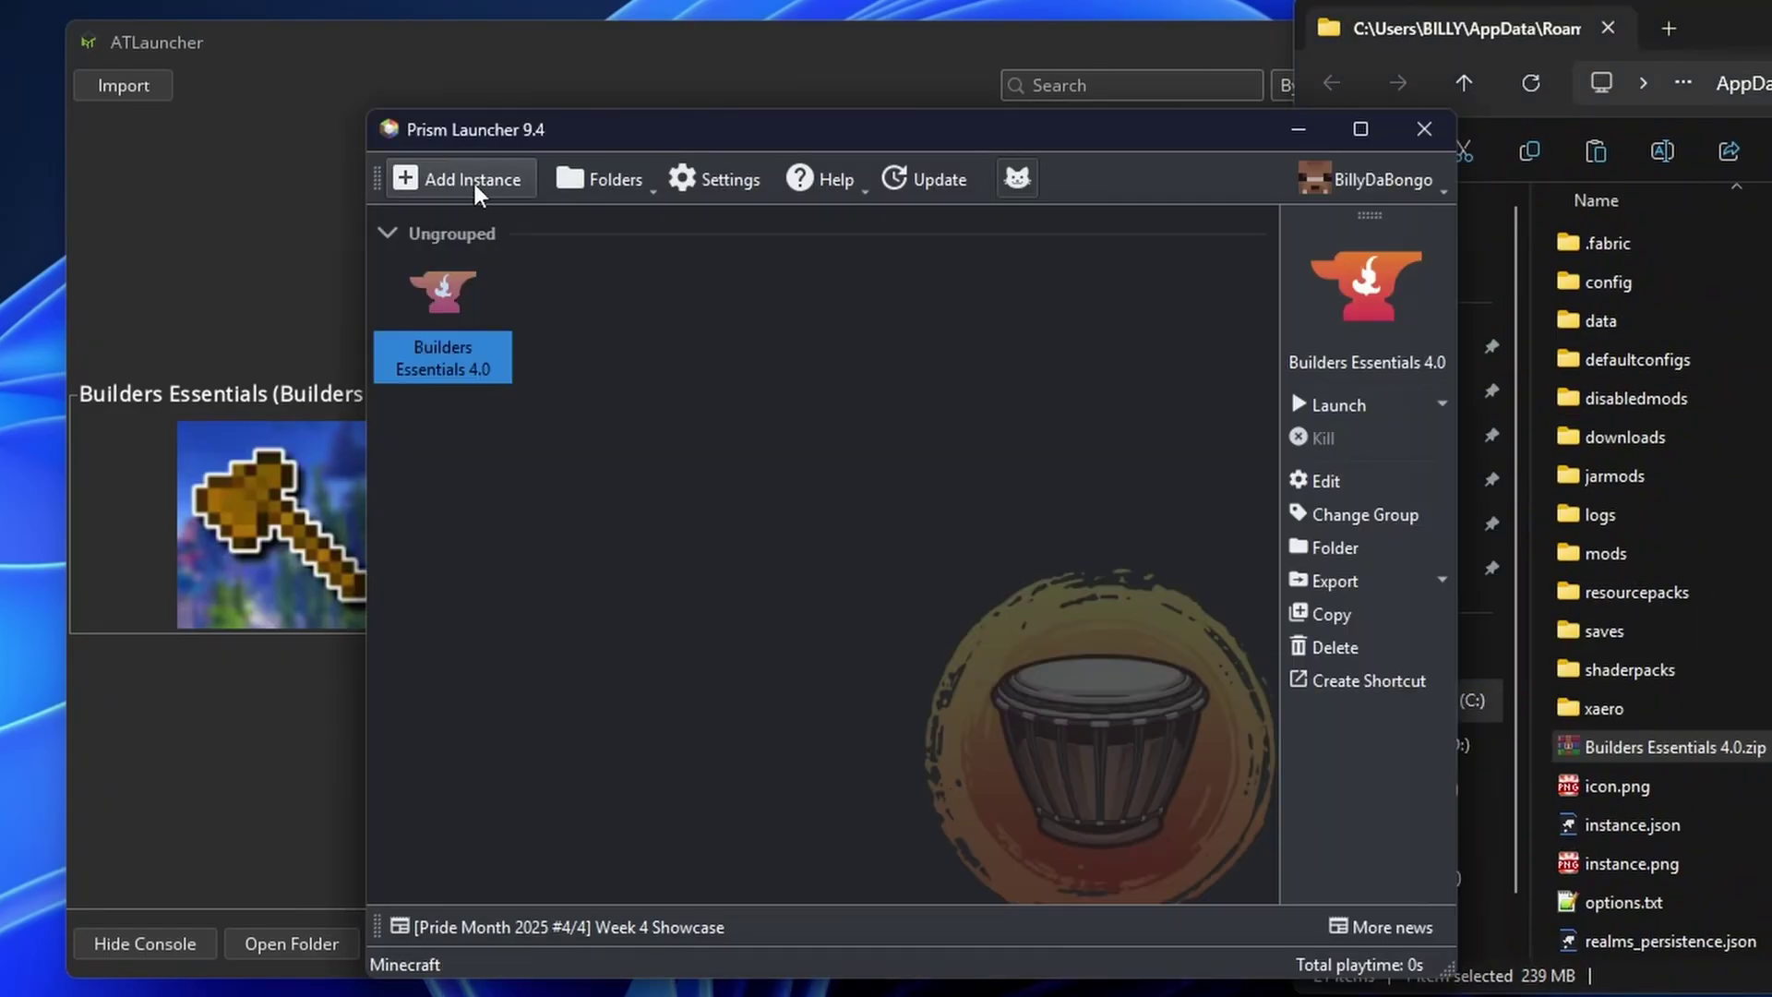
# Open the import page for a new instance, and view the Java Edition installations in Minecraft Launcher.
pyautogui.click(473, 180)
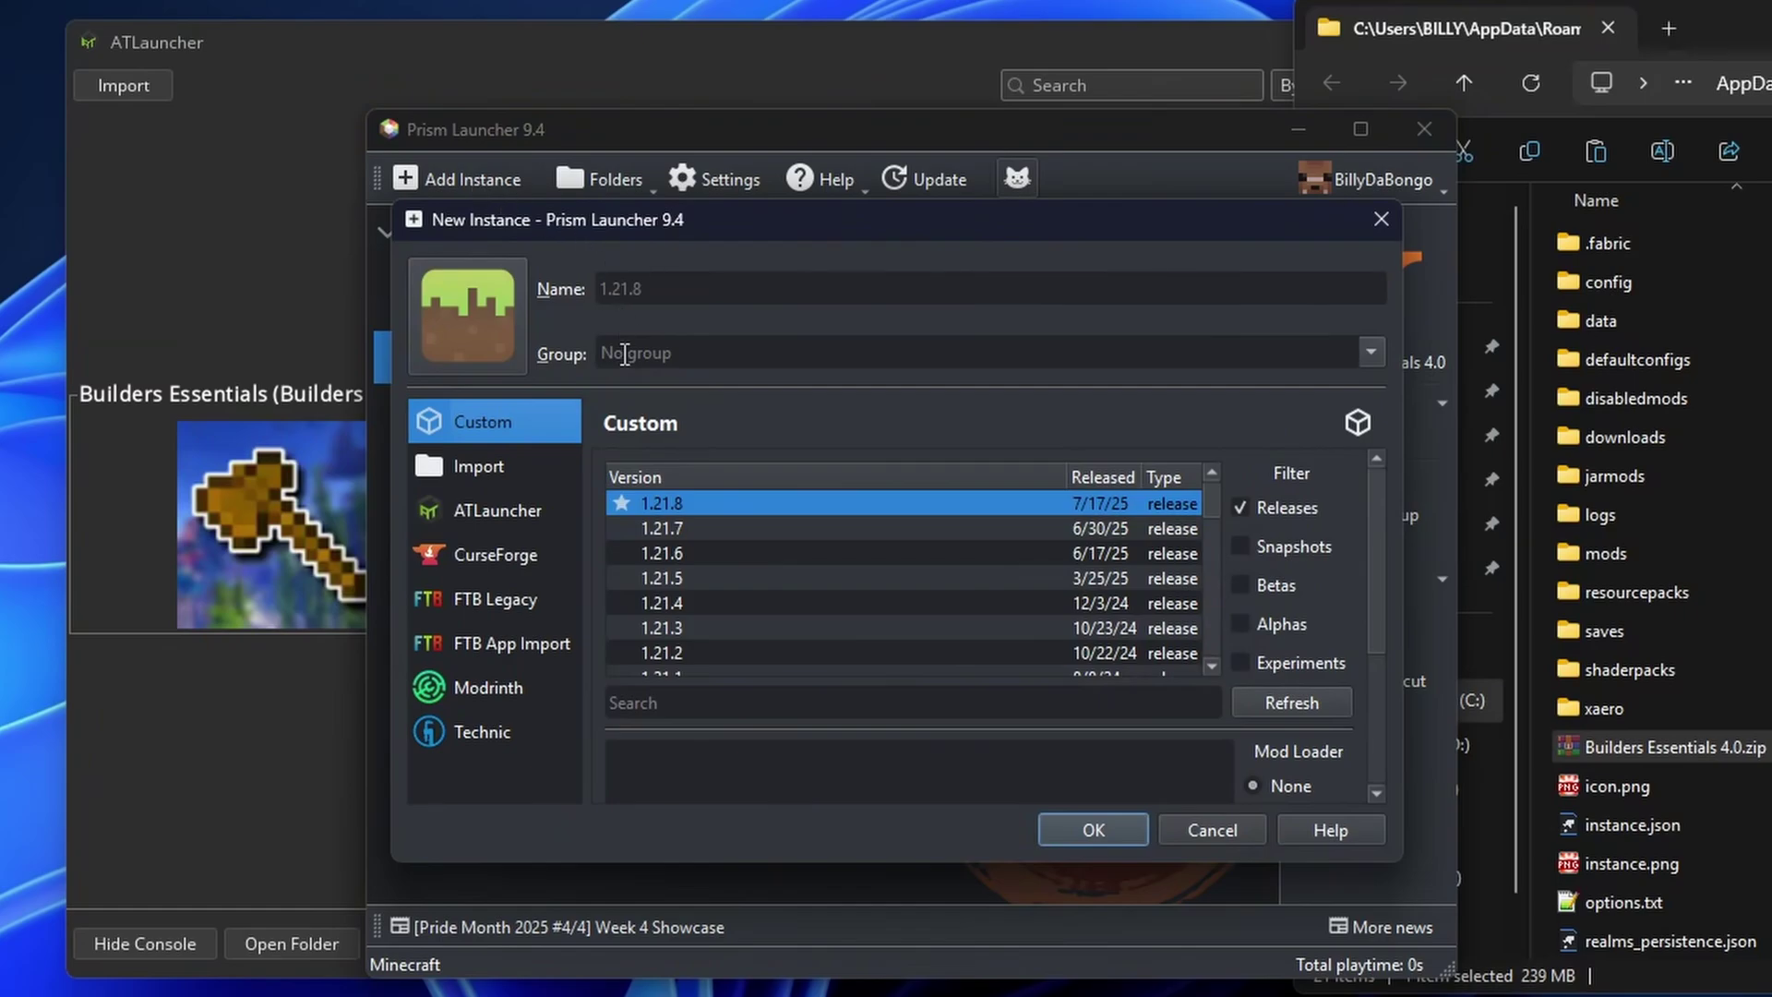
pyautogui.click(506, 467)
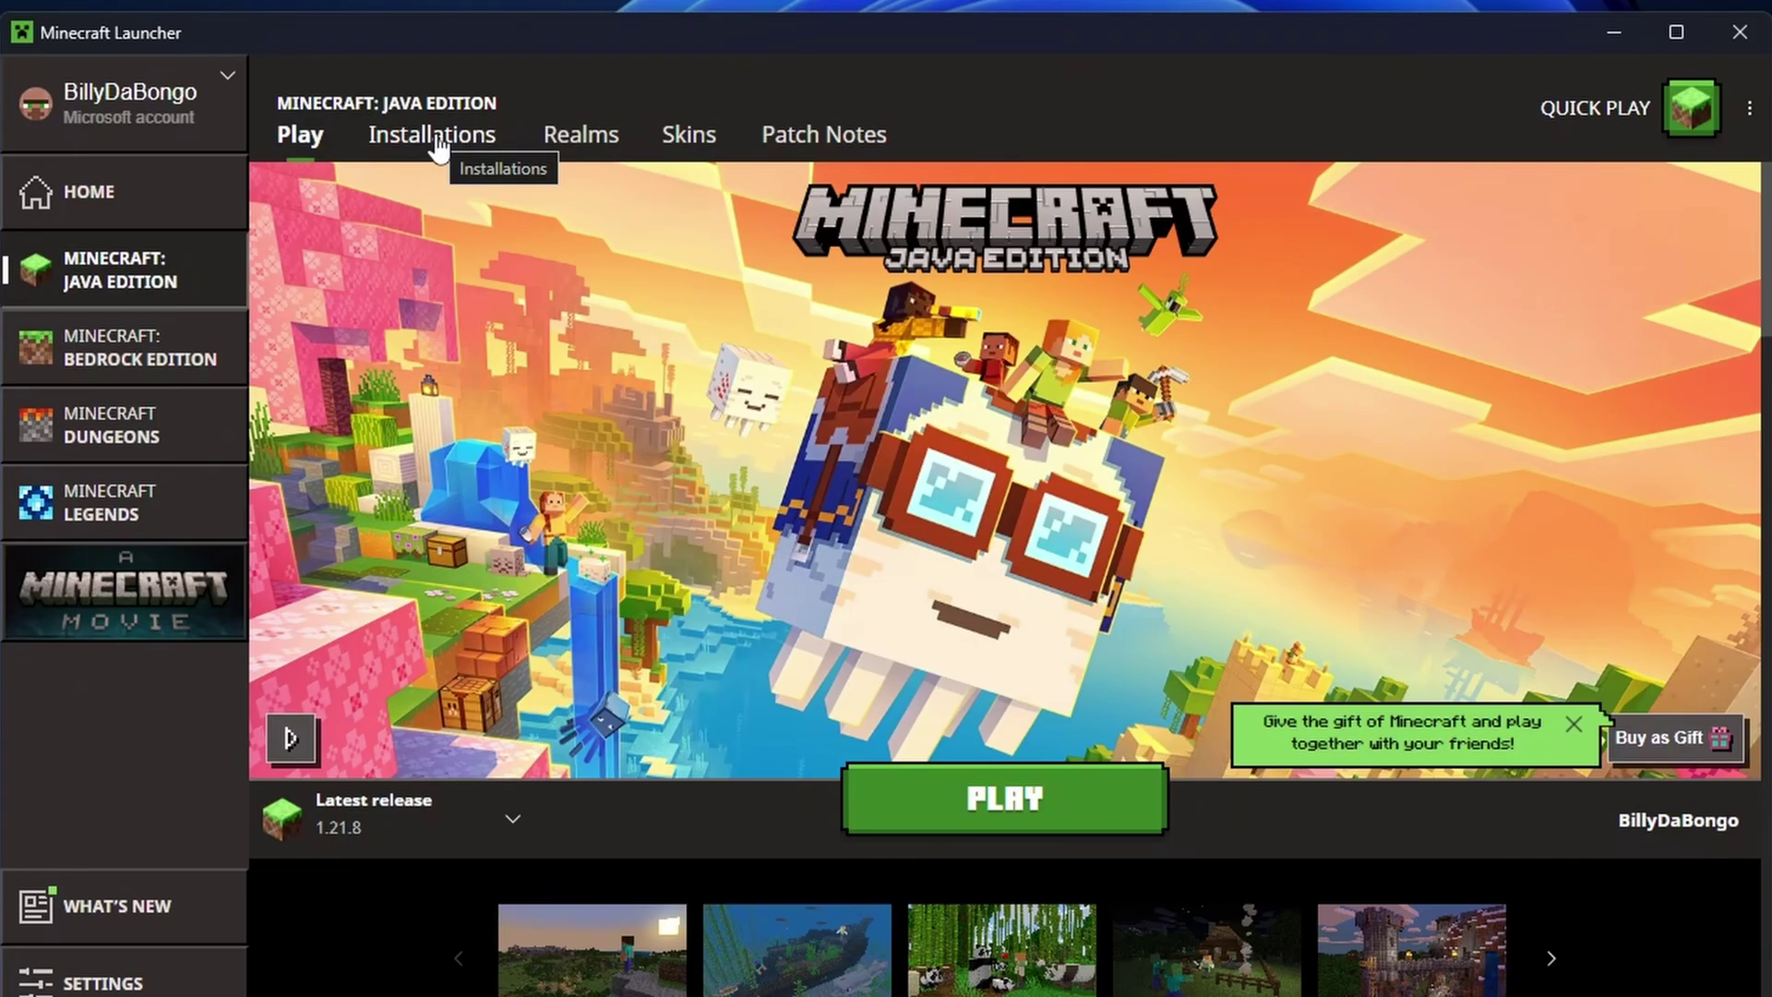
pyautogui.click(434, 137)
pyautogui.moveTo(563, 479)
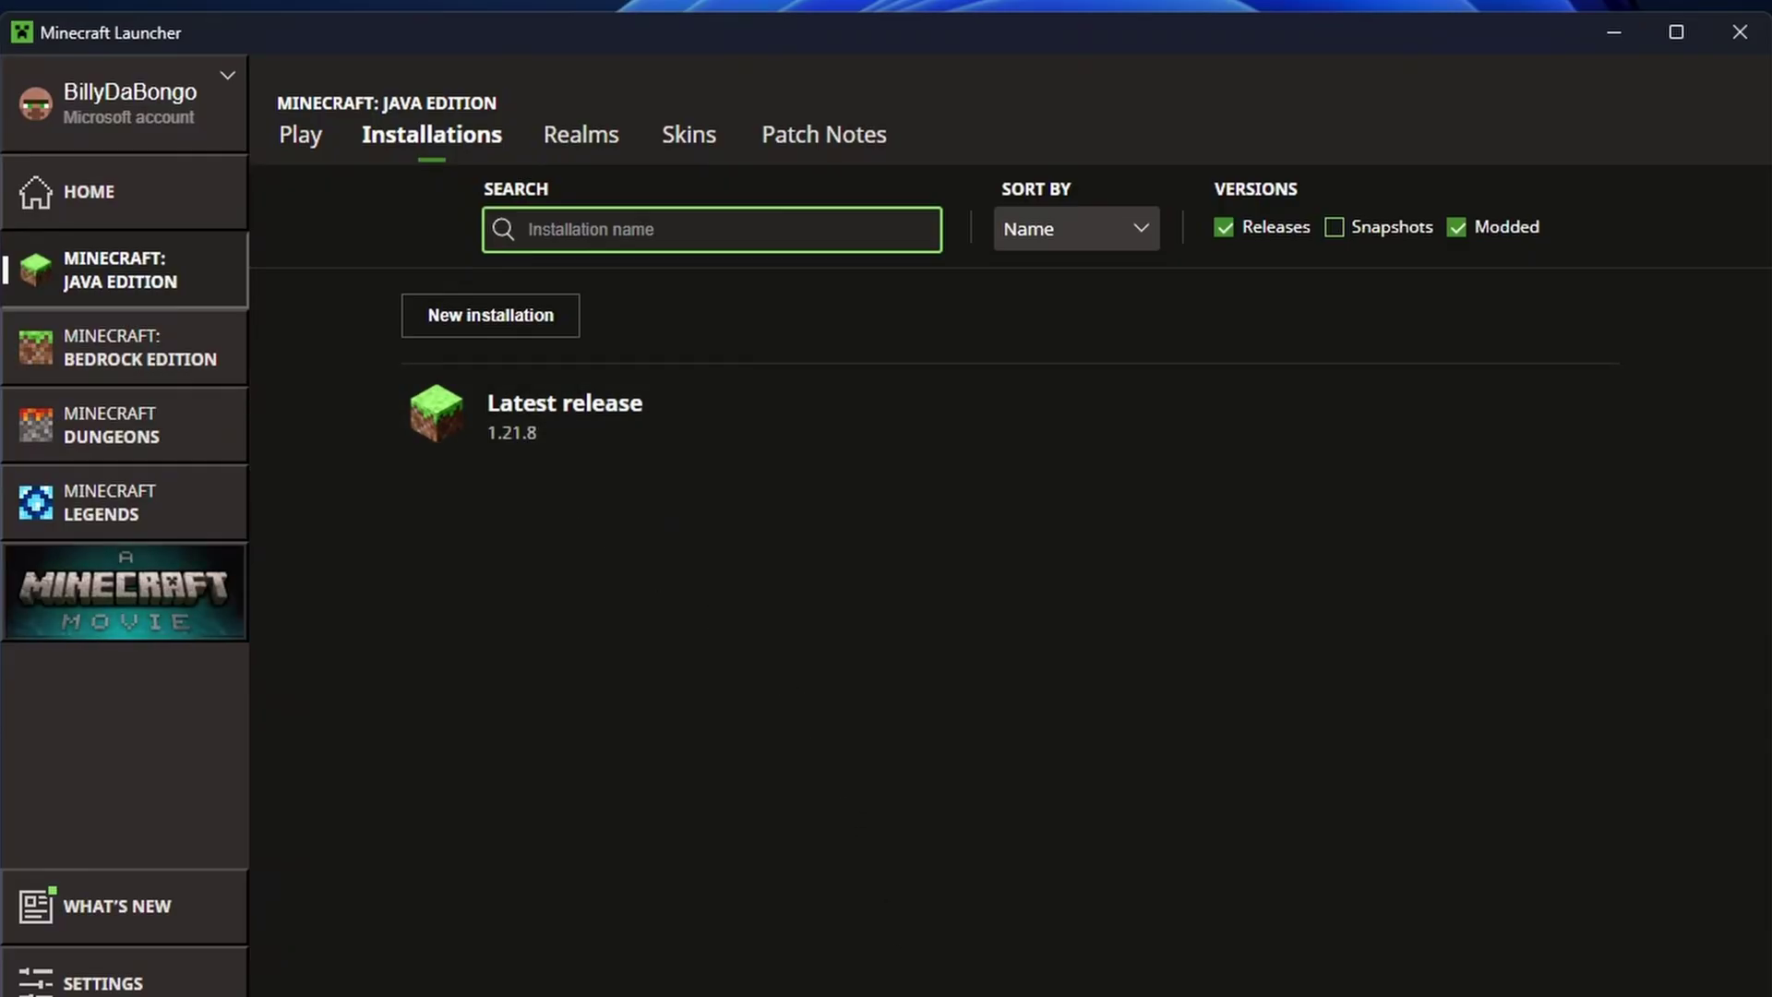
# Switch to Prism Launcher and create a Fabulously Optimized instance from Modrinth, version 10.2.0-beta.3 for 1.21.8.
pyautogui.click(1060, 964)
pyautogui.click(442, 185)
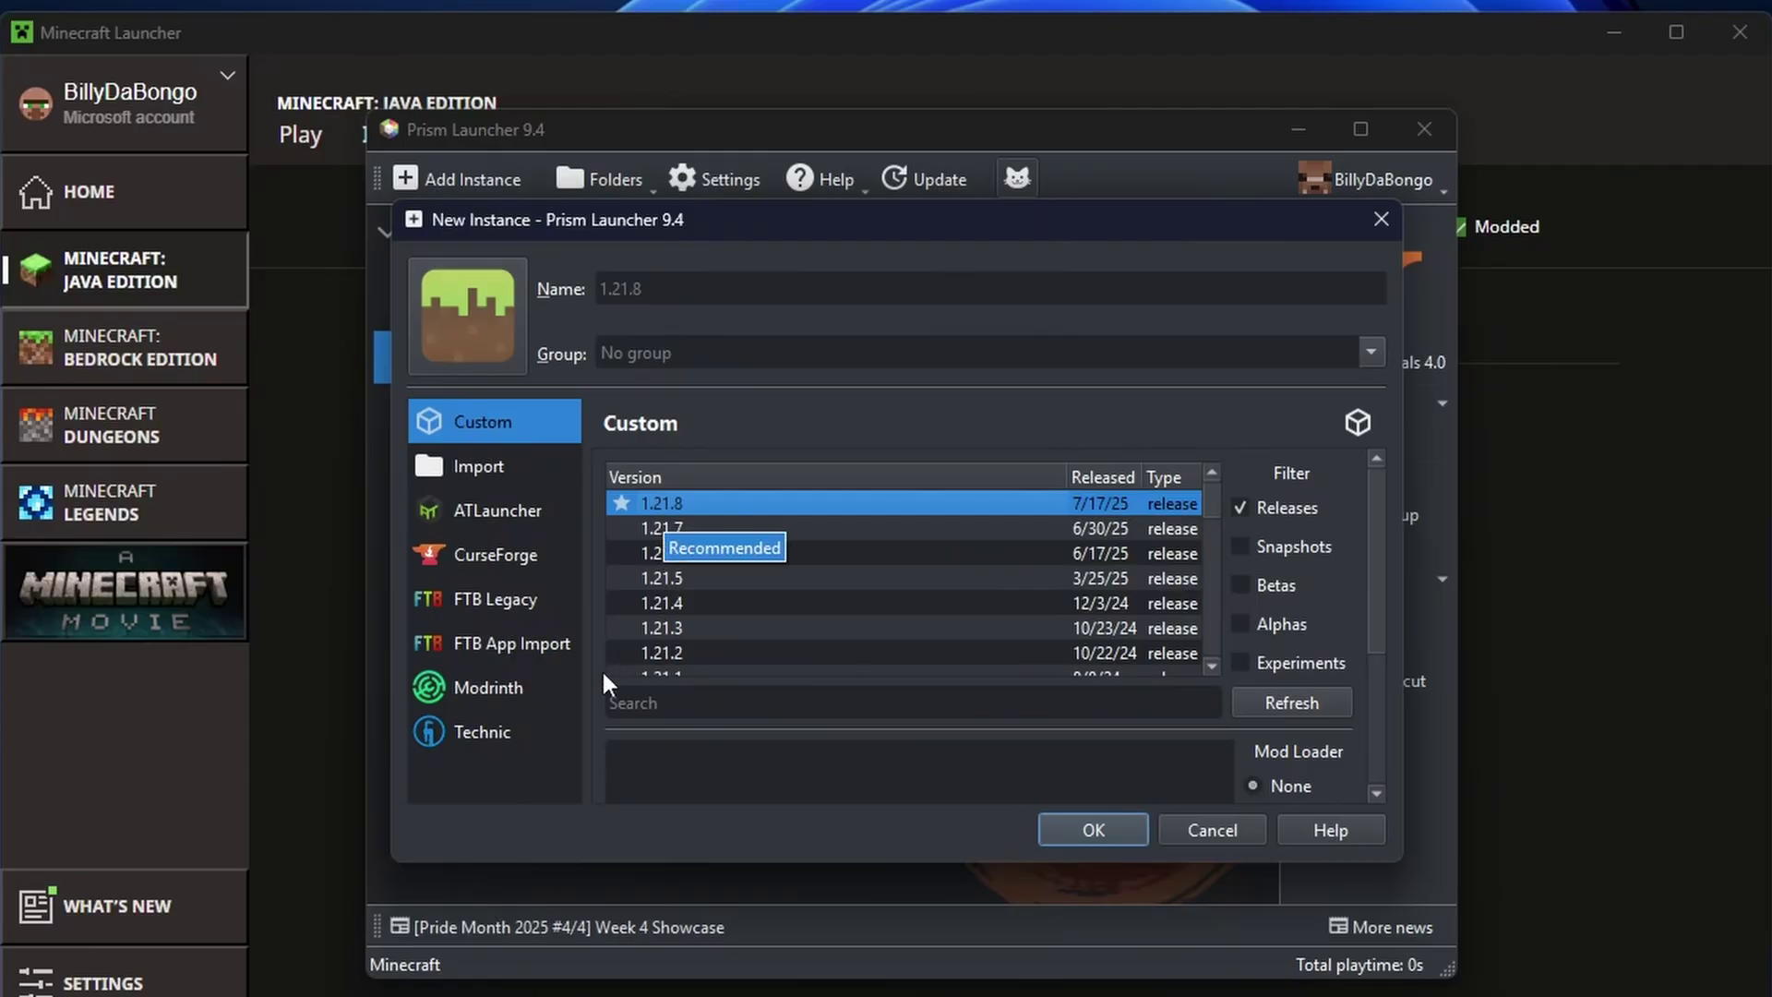
pyautogui.click(486, 689)
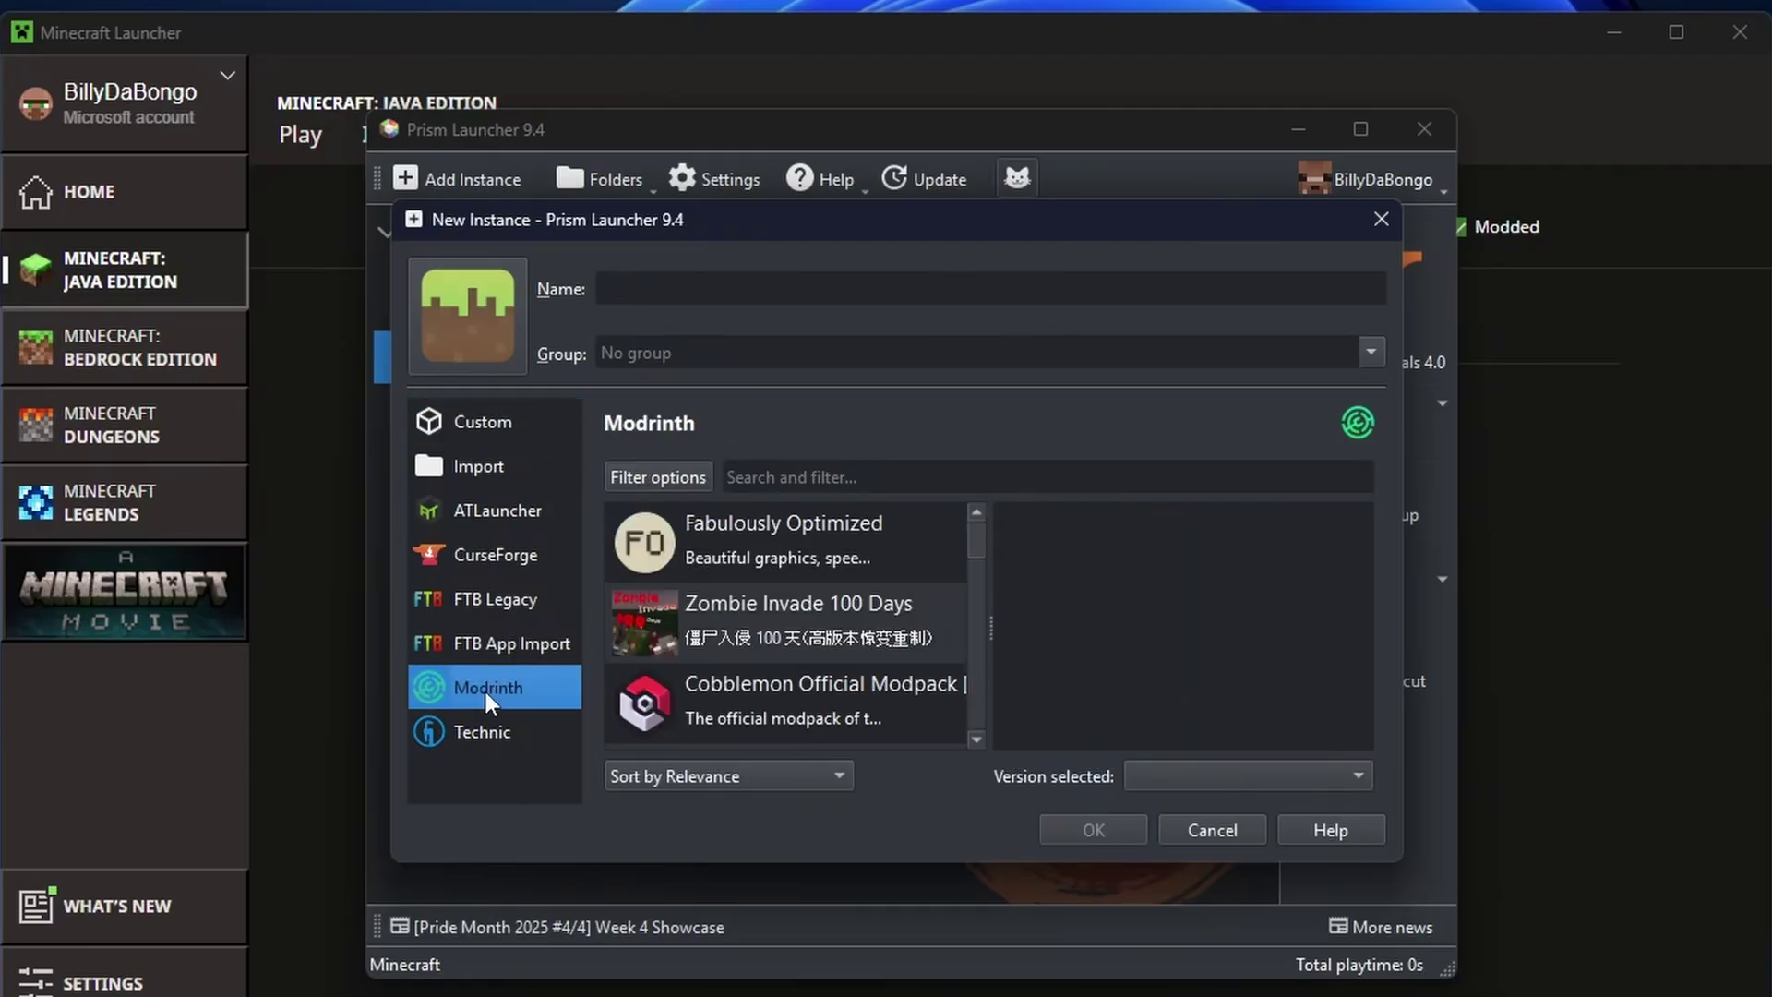
pyautogui.click(768, 528)
pyautogui.click(1221, 776)
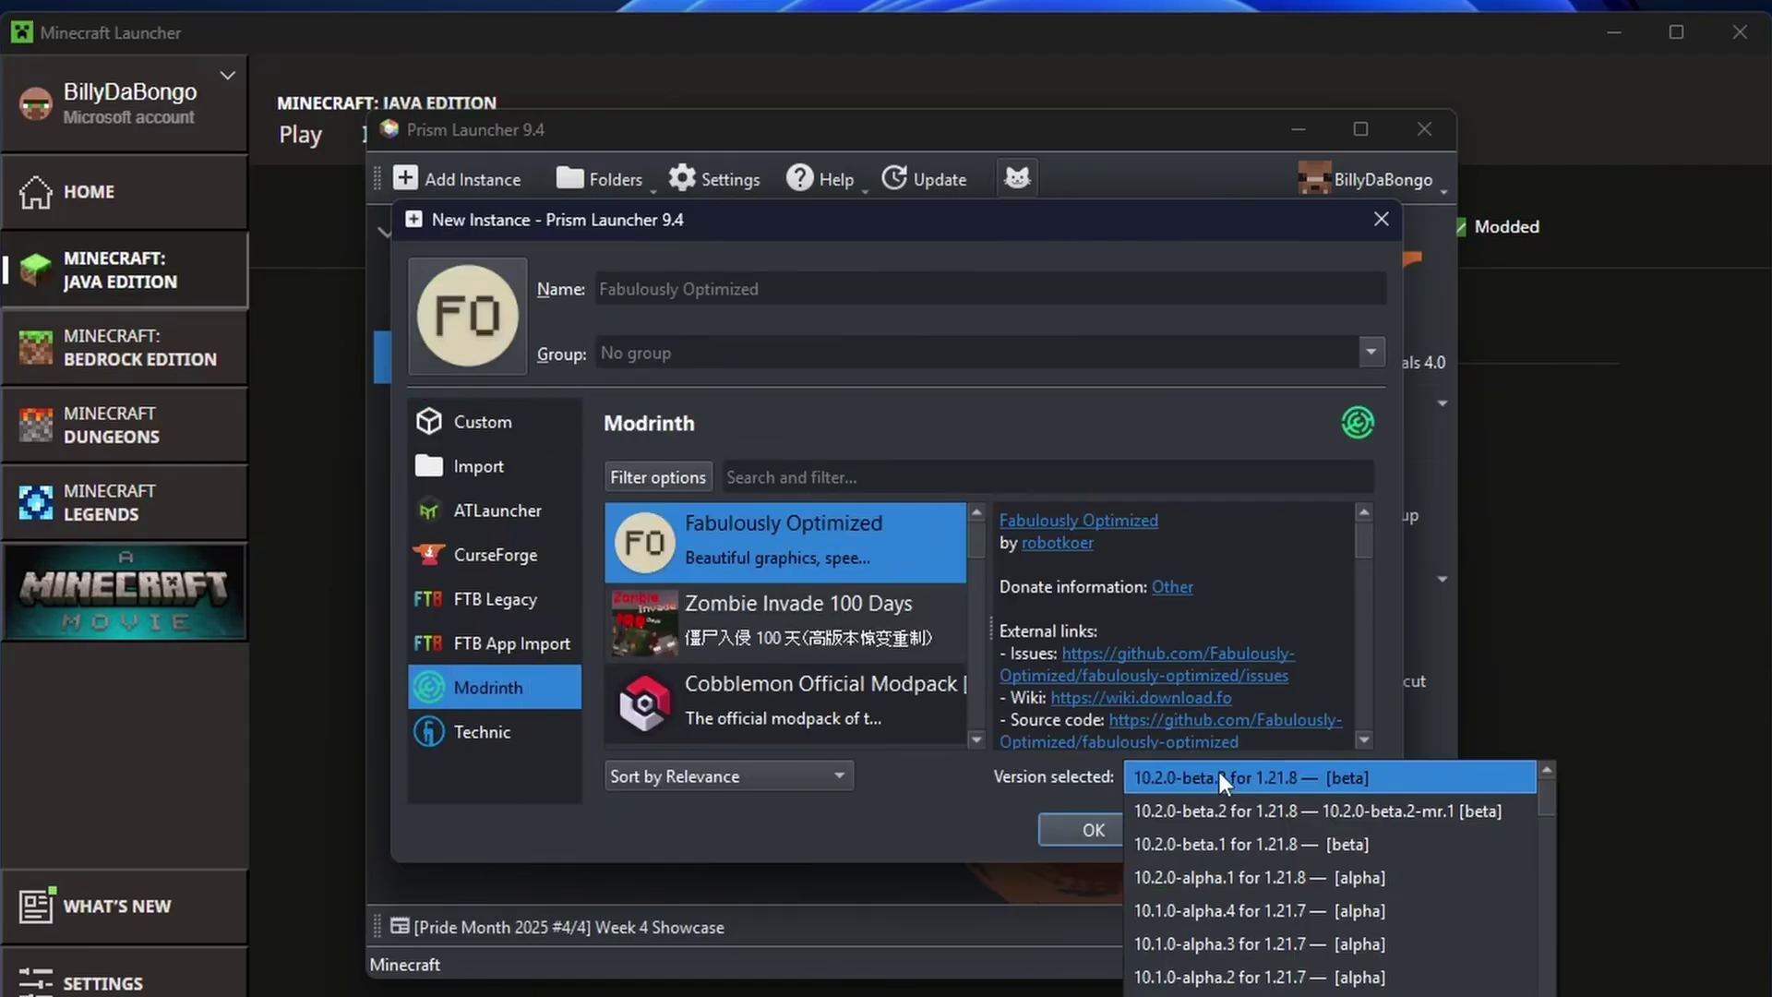
pyautogui.click(1283, 781)
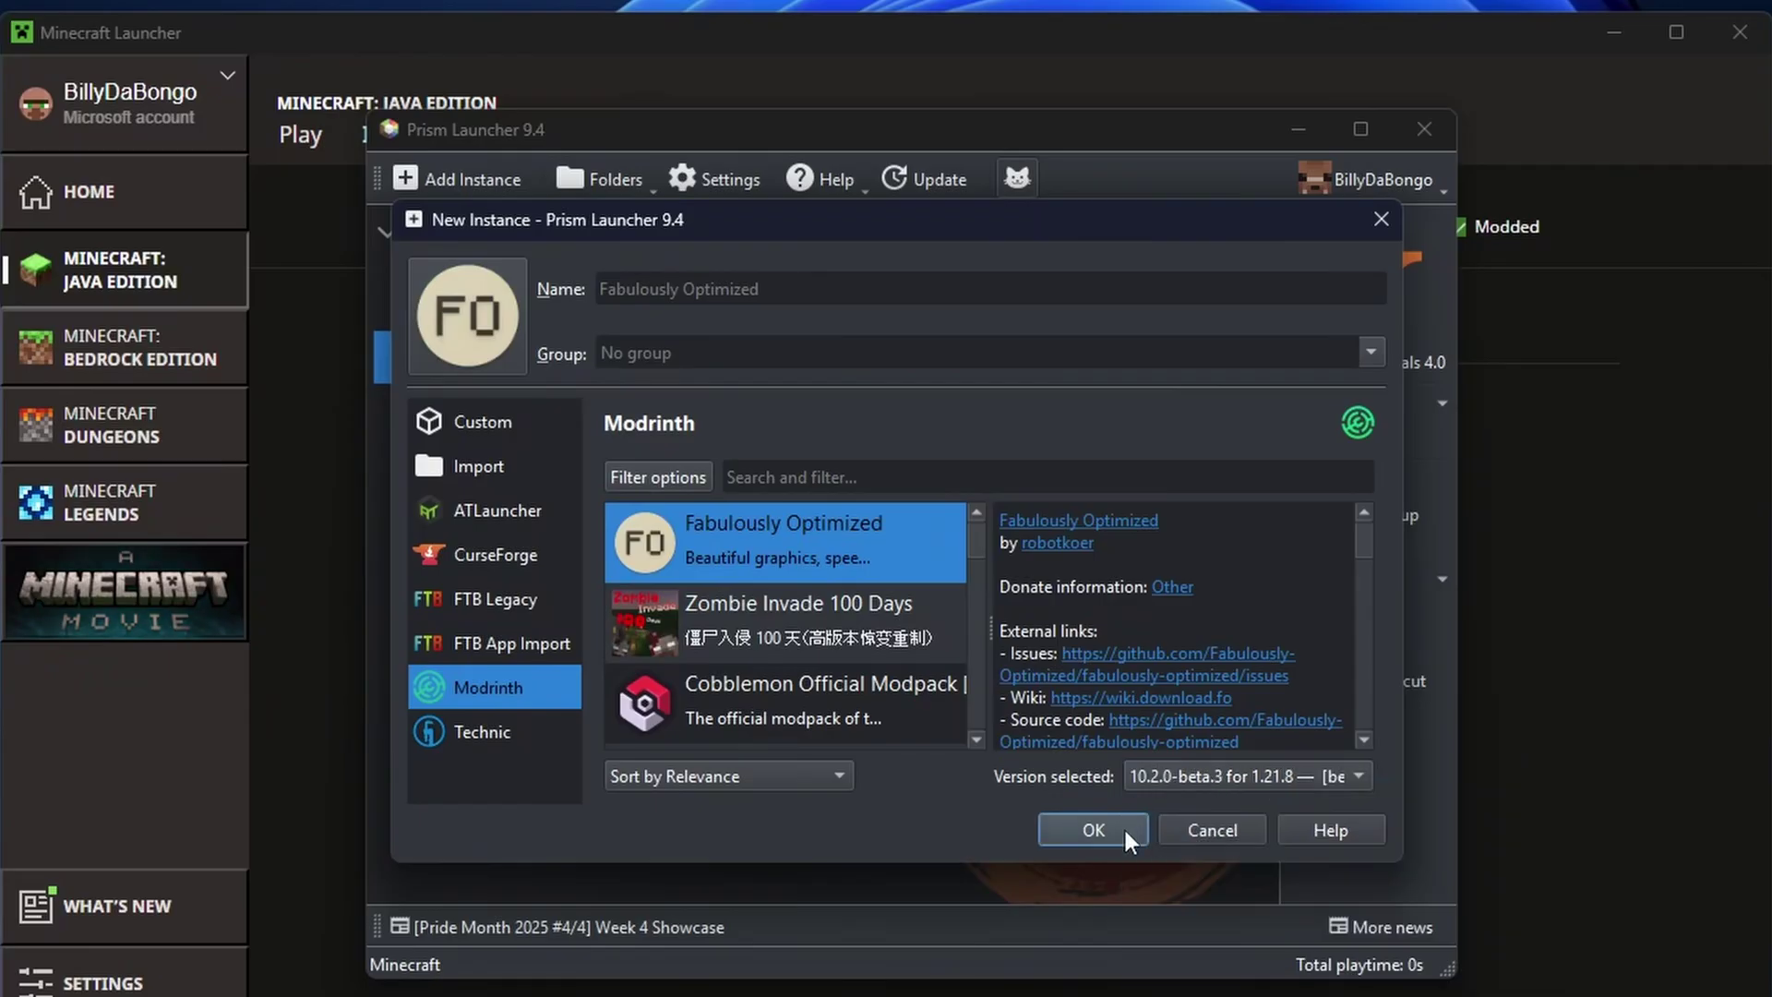
pyautogui.click(1093, 830)
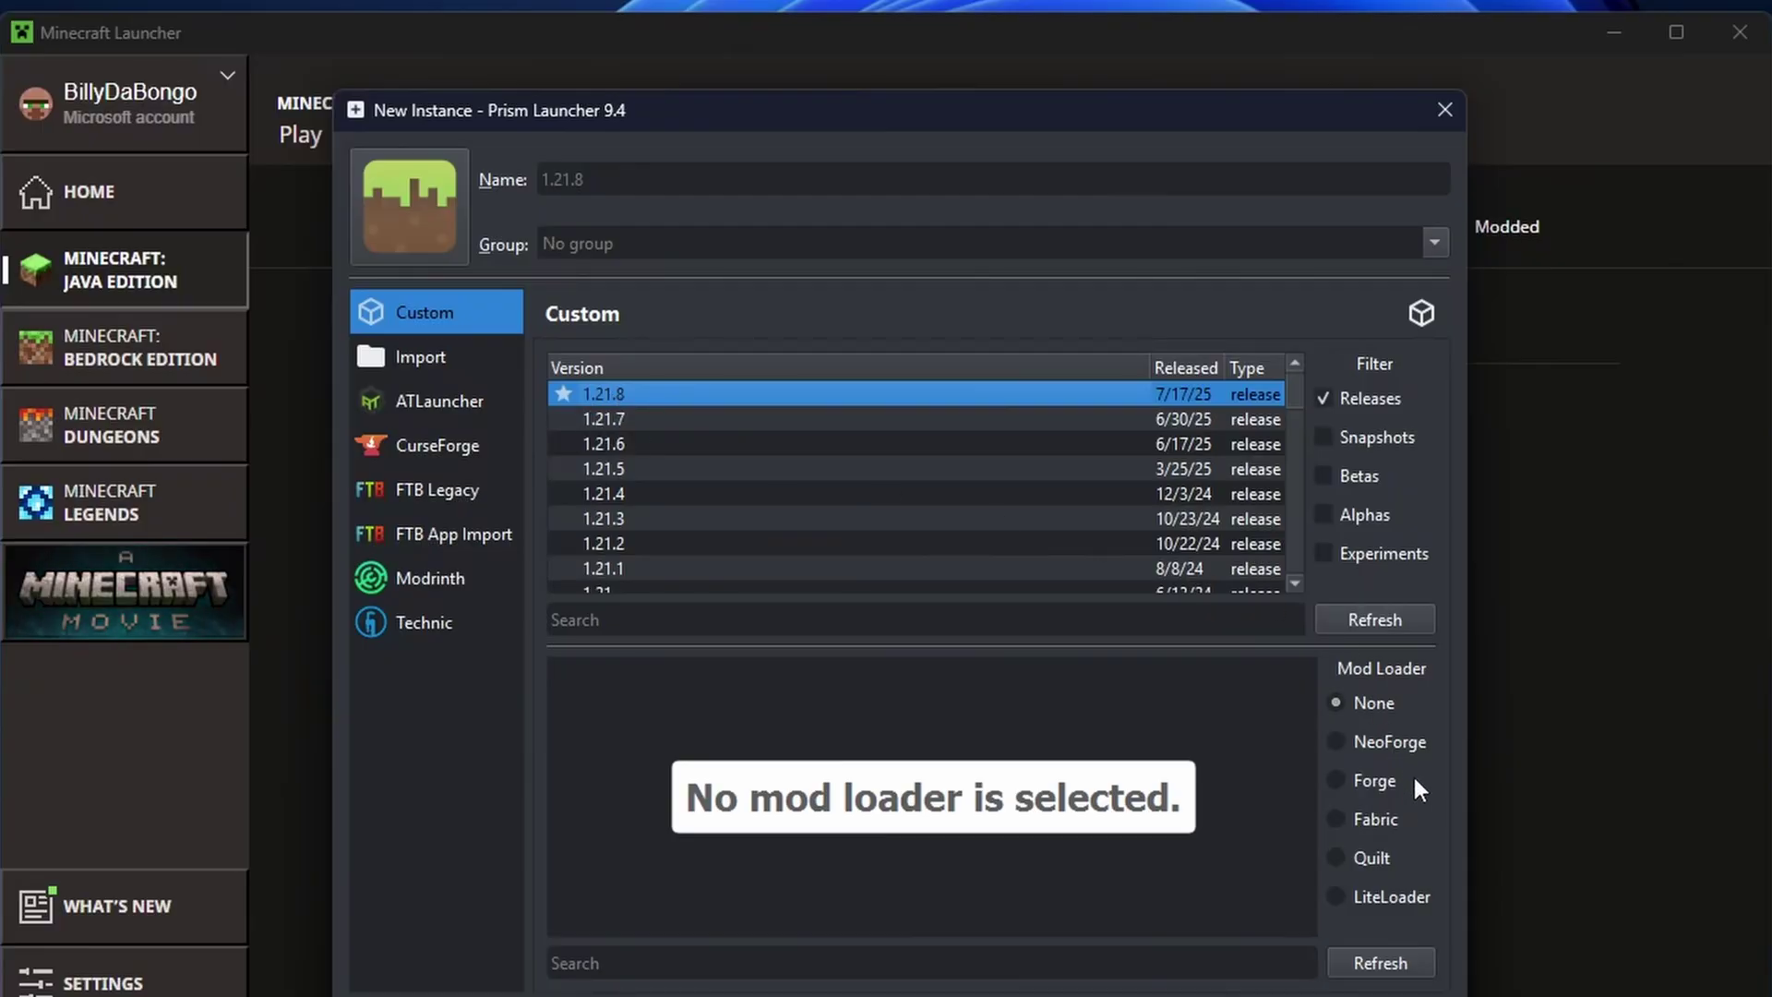
# Create a custom 1.21.8 instance with Fabric 0.17.2, and launch it once before quitting the game.
pyautogui.click(1337, 818)
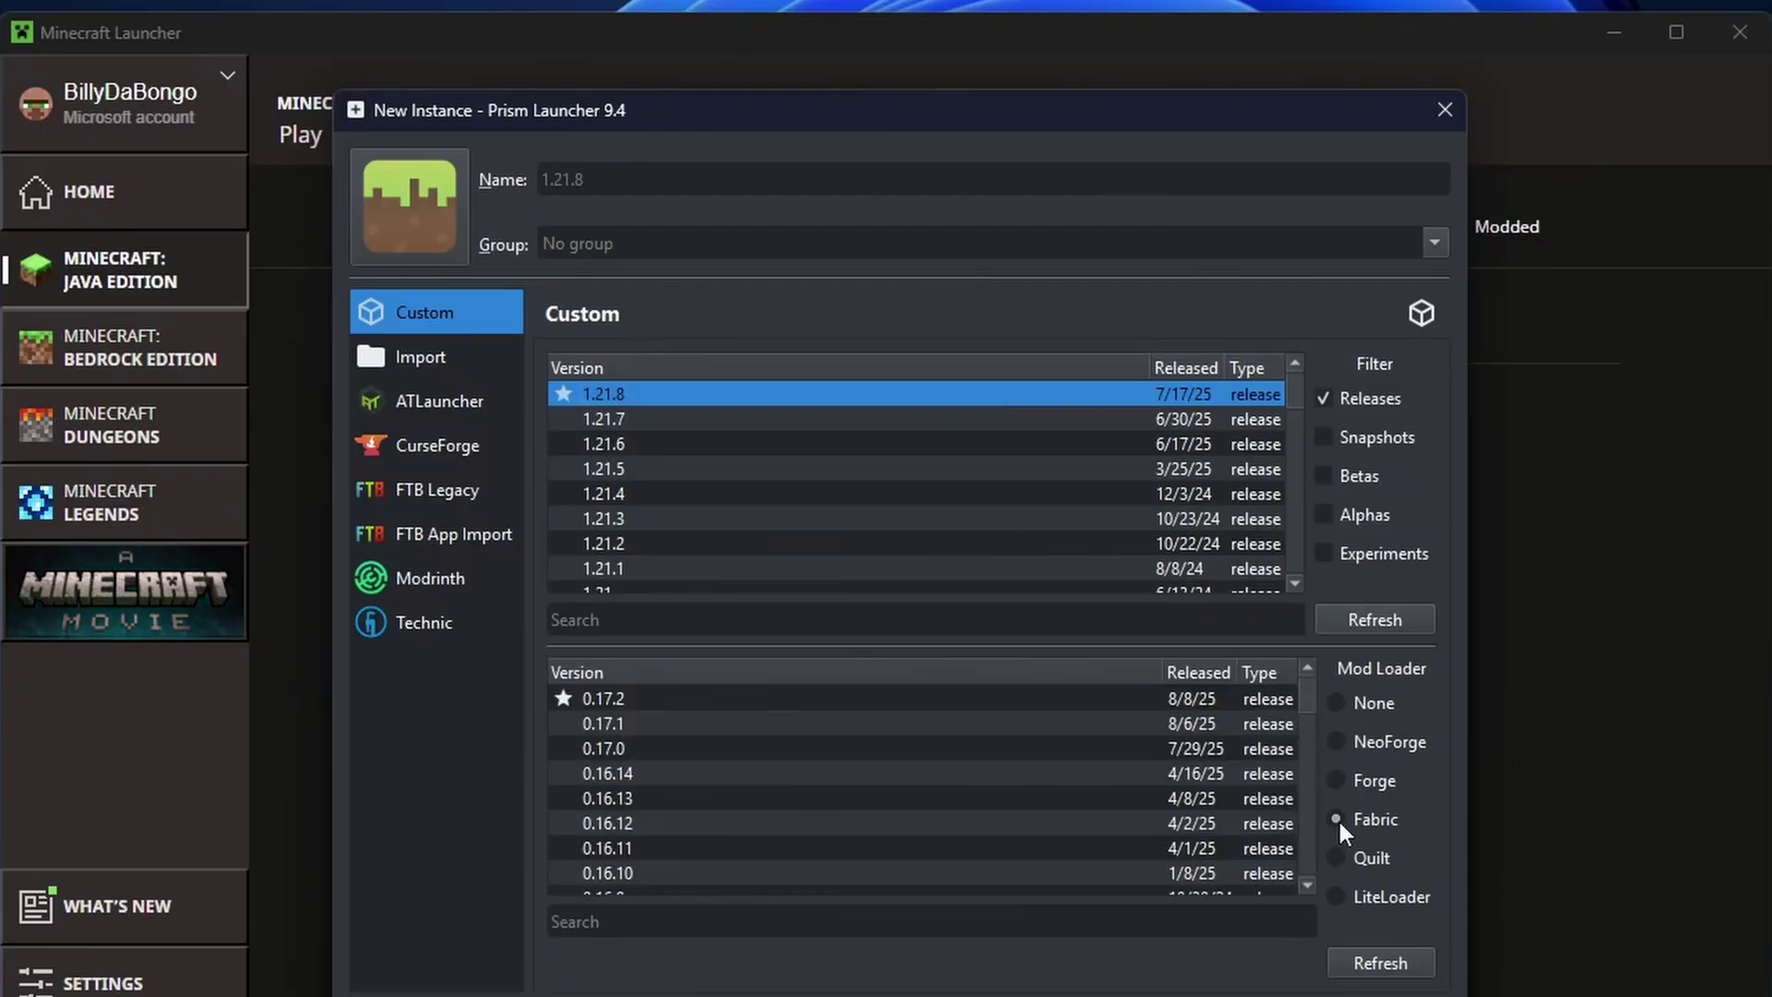
pyautogui.click(602, 694)
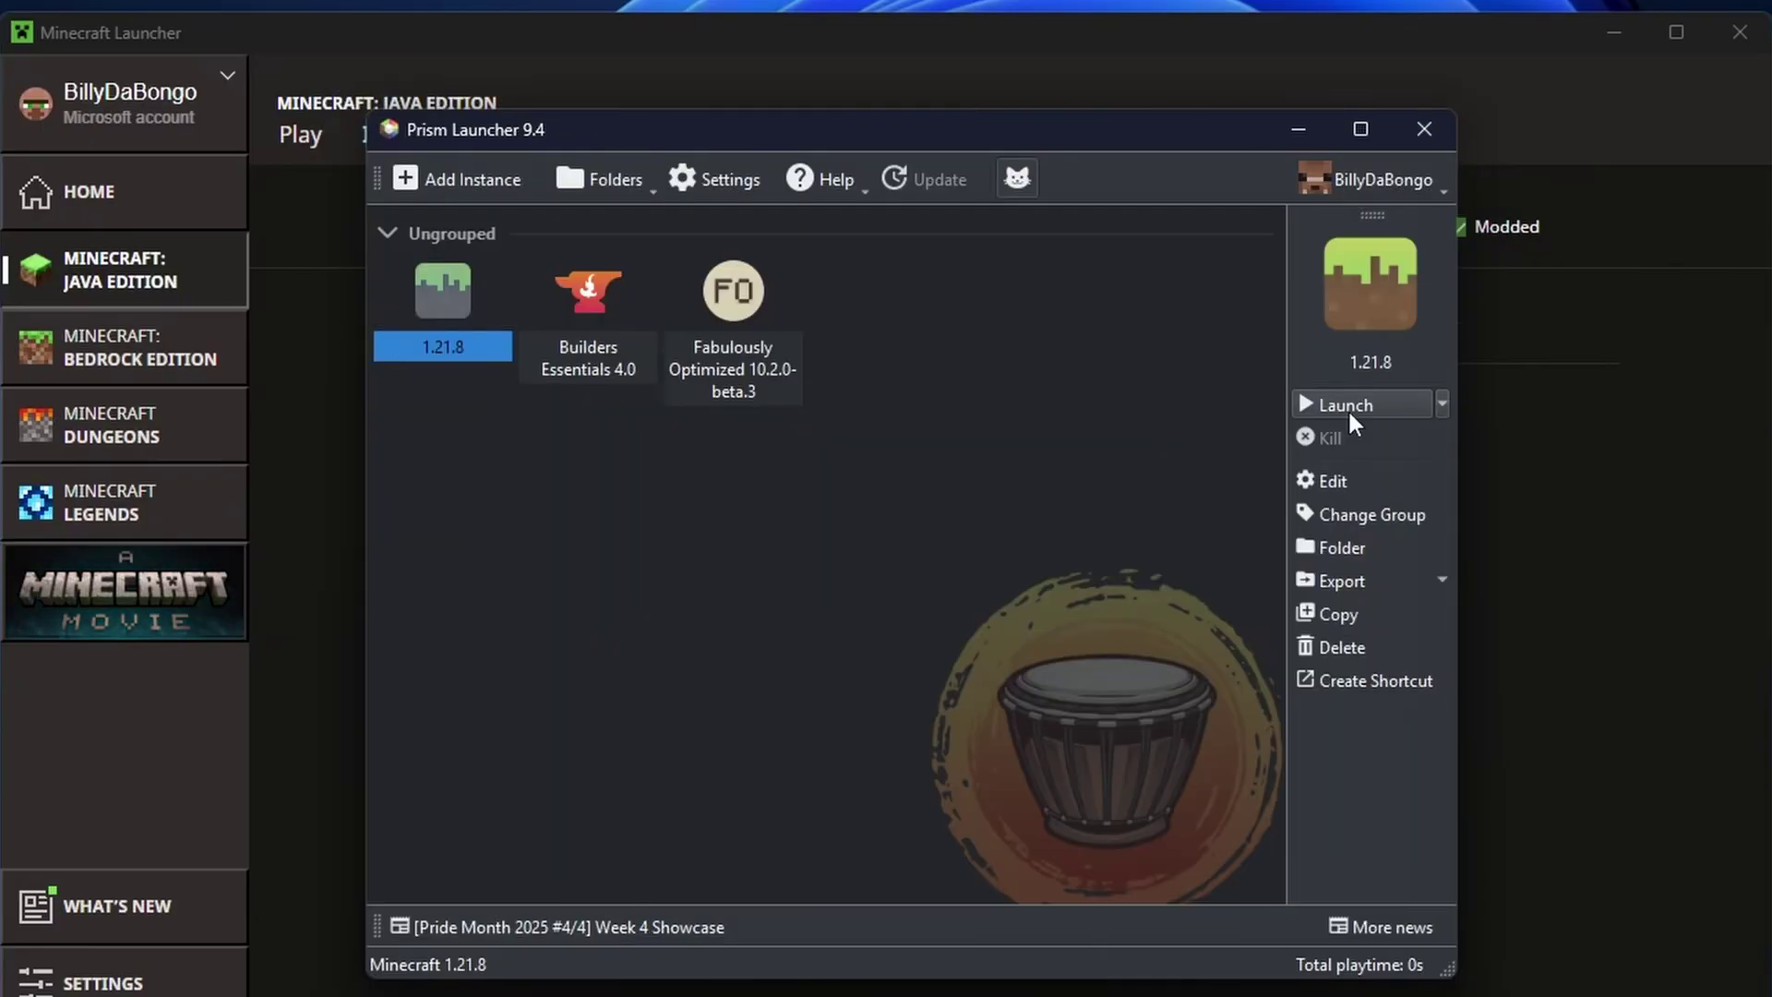
pyautogui.click(1348, 408)
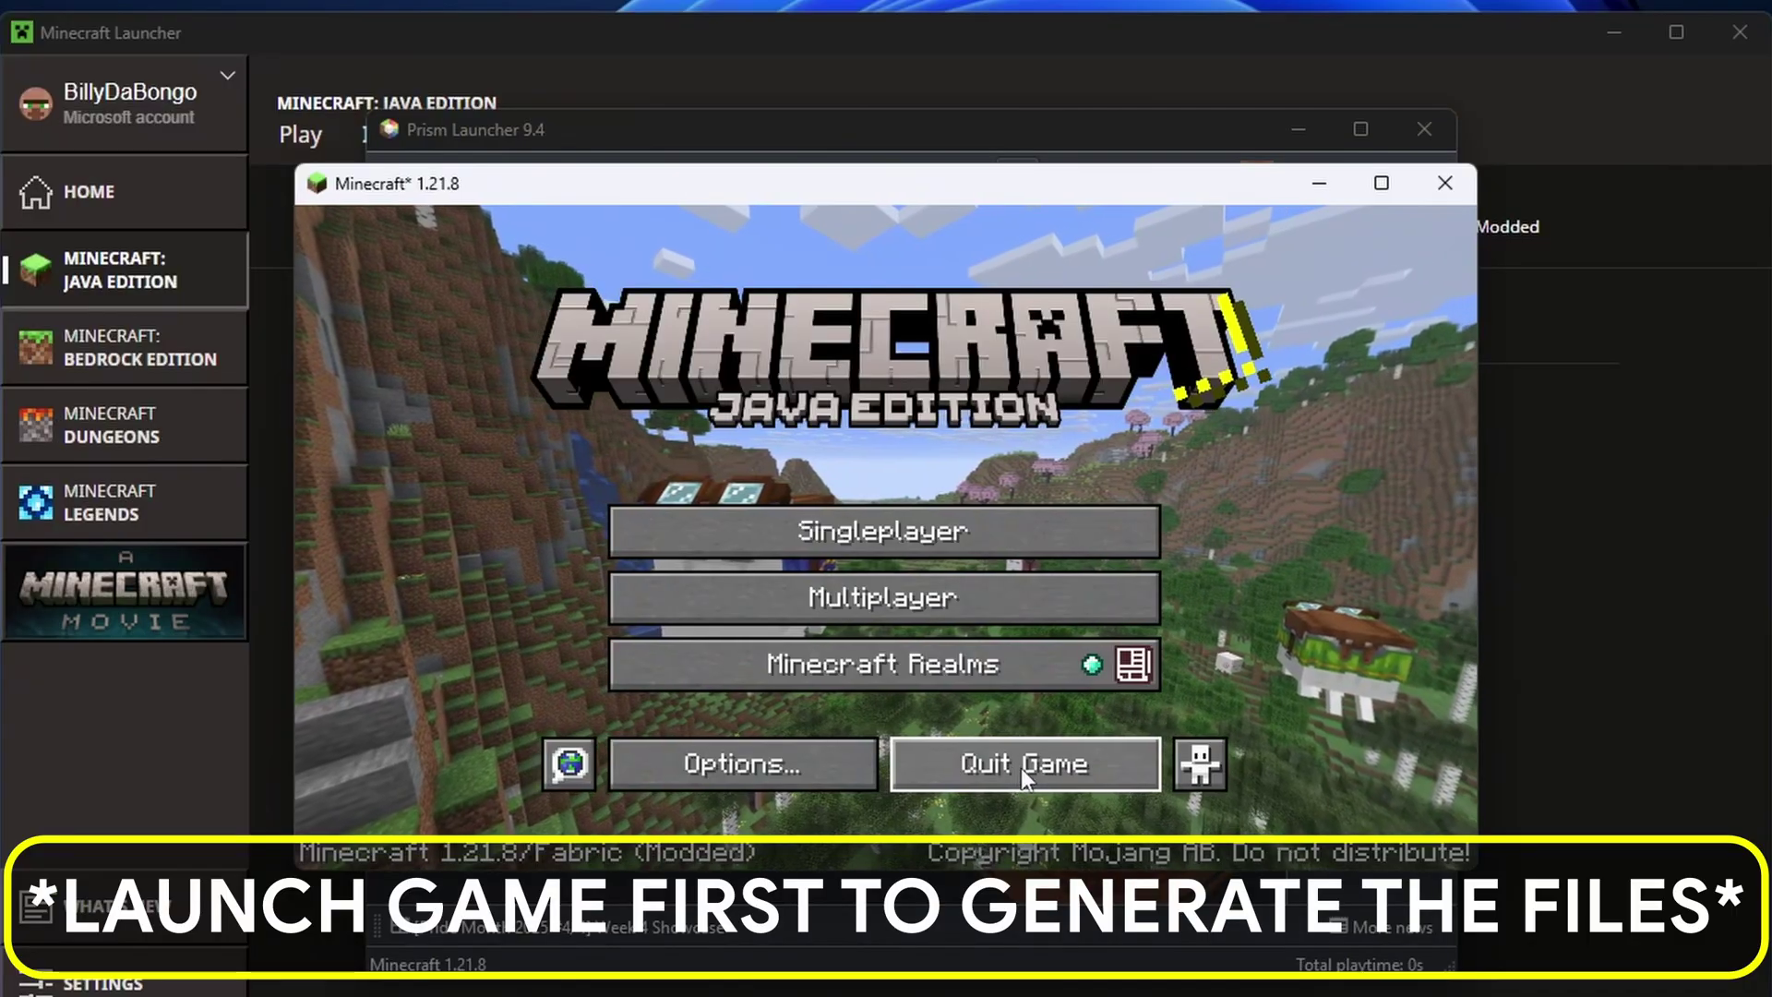
pyautogui.click(1019, 770)
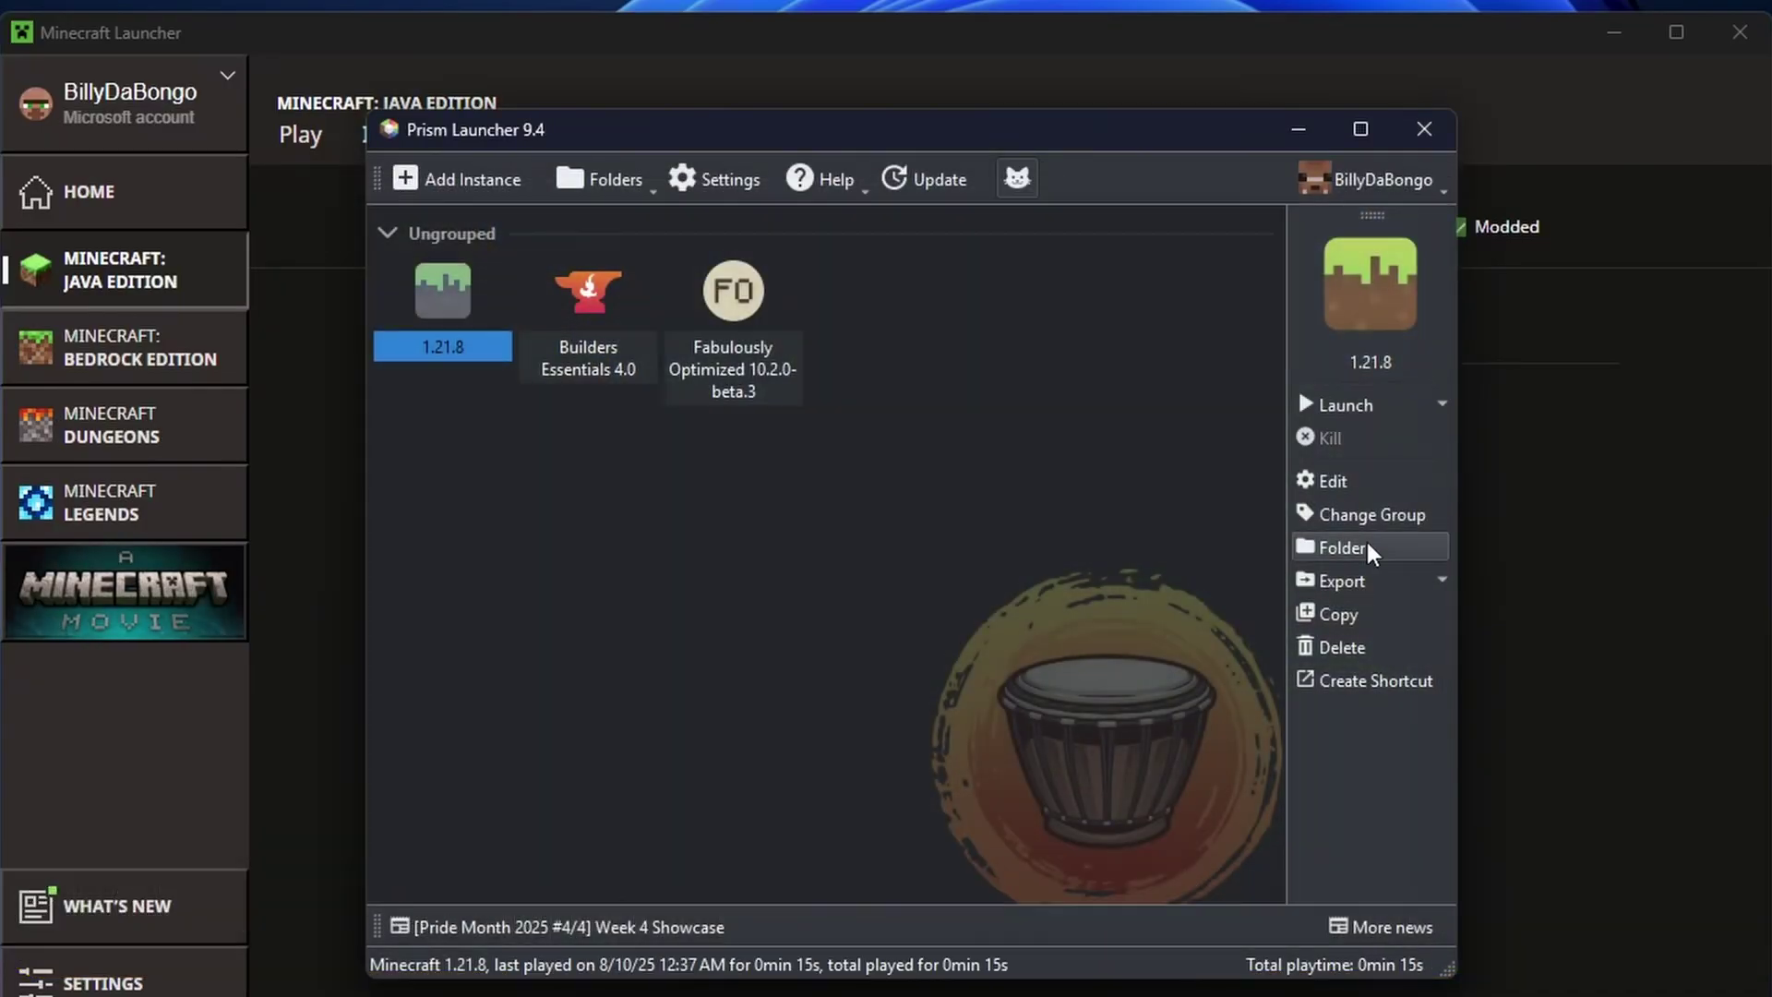
# Open the 1.21.8 instance's minecraft folder and the installation folder of Latest release in Minecraft Launcher.
pyautogui.click(1367, 543)
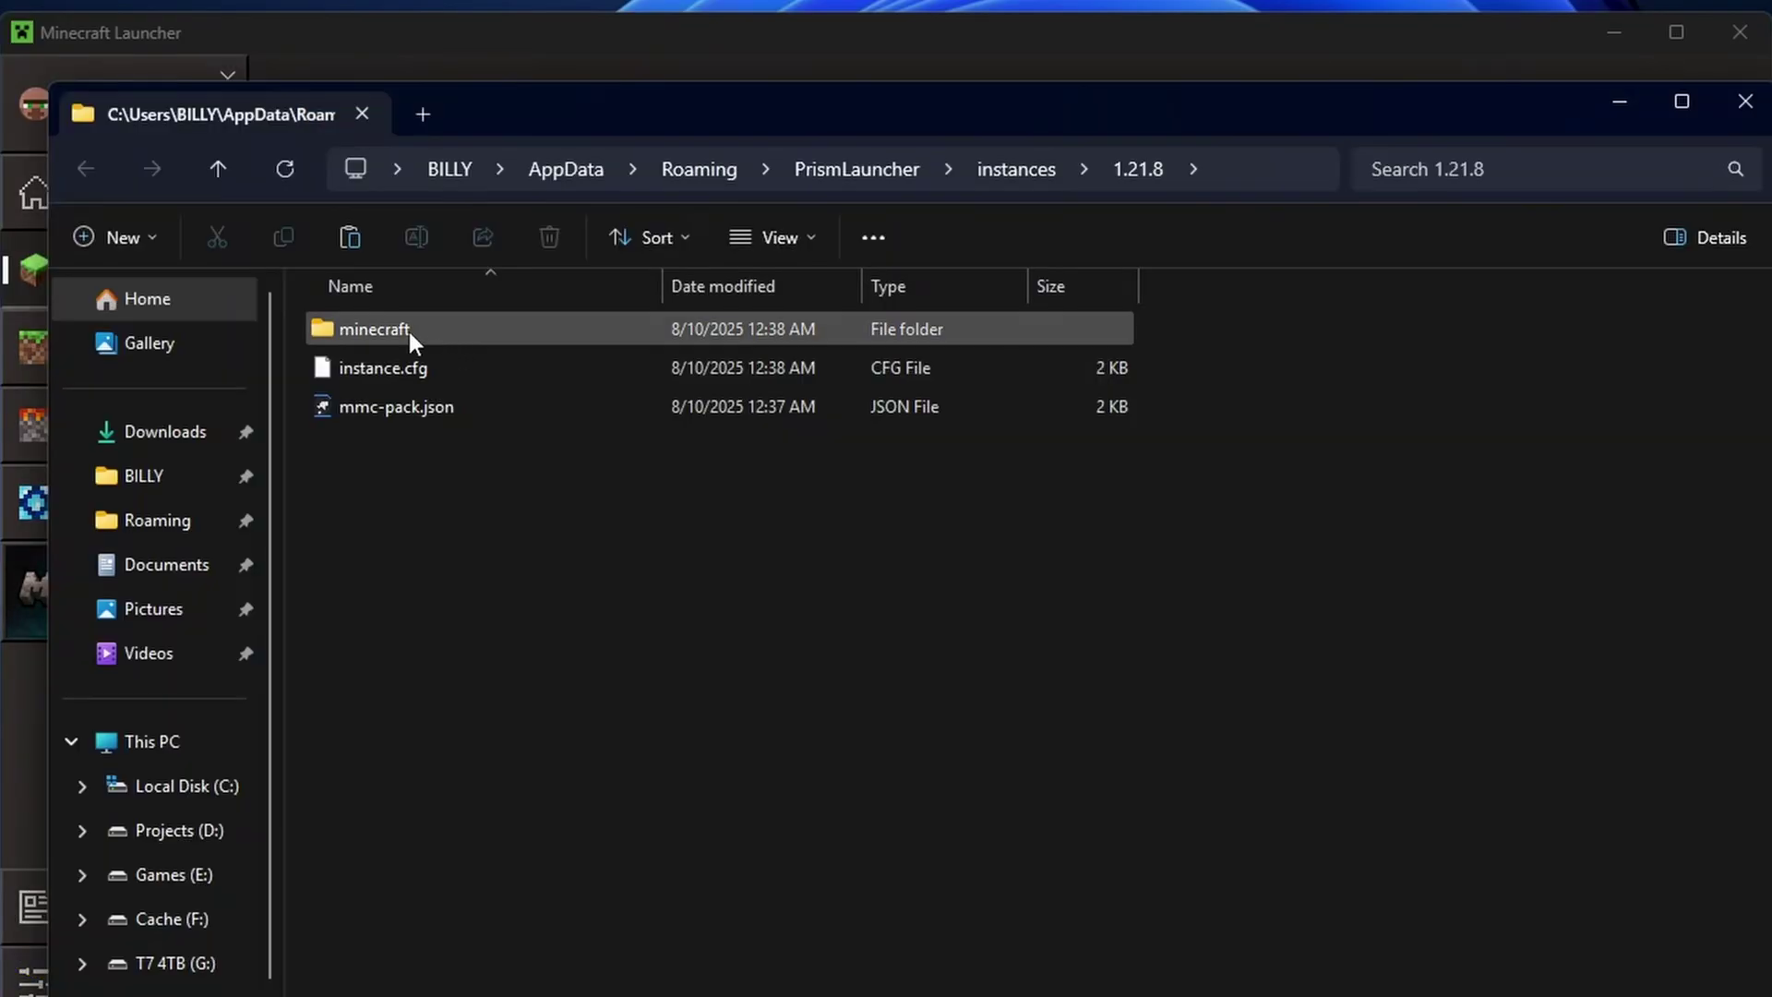
pyautogui.doubleClick(408, 330)
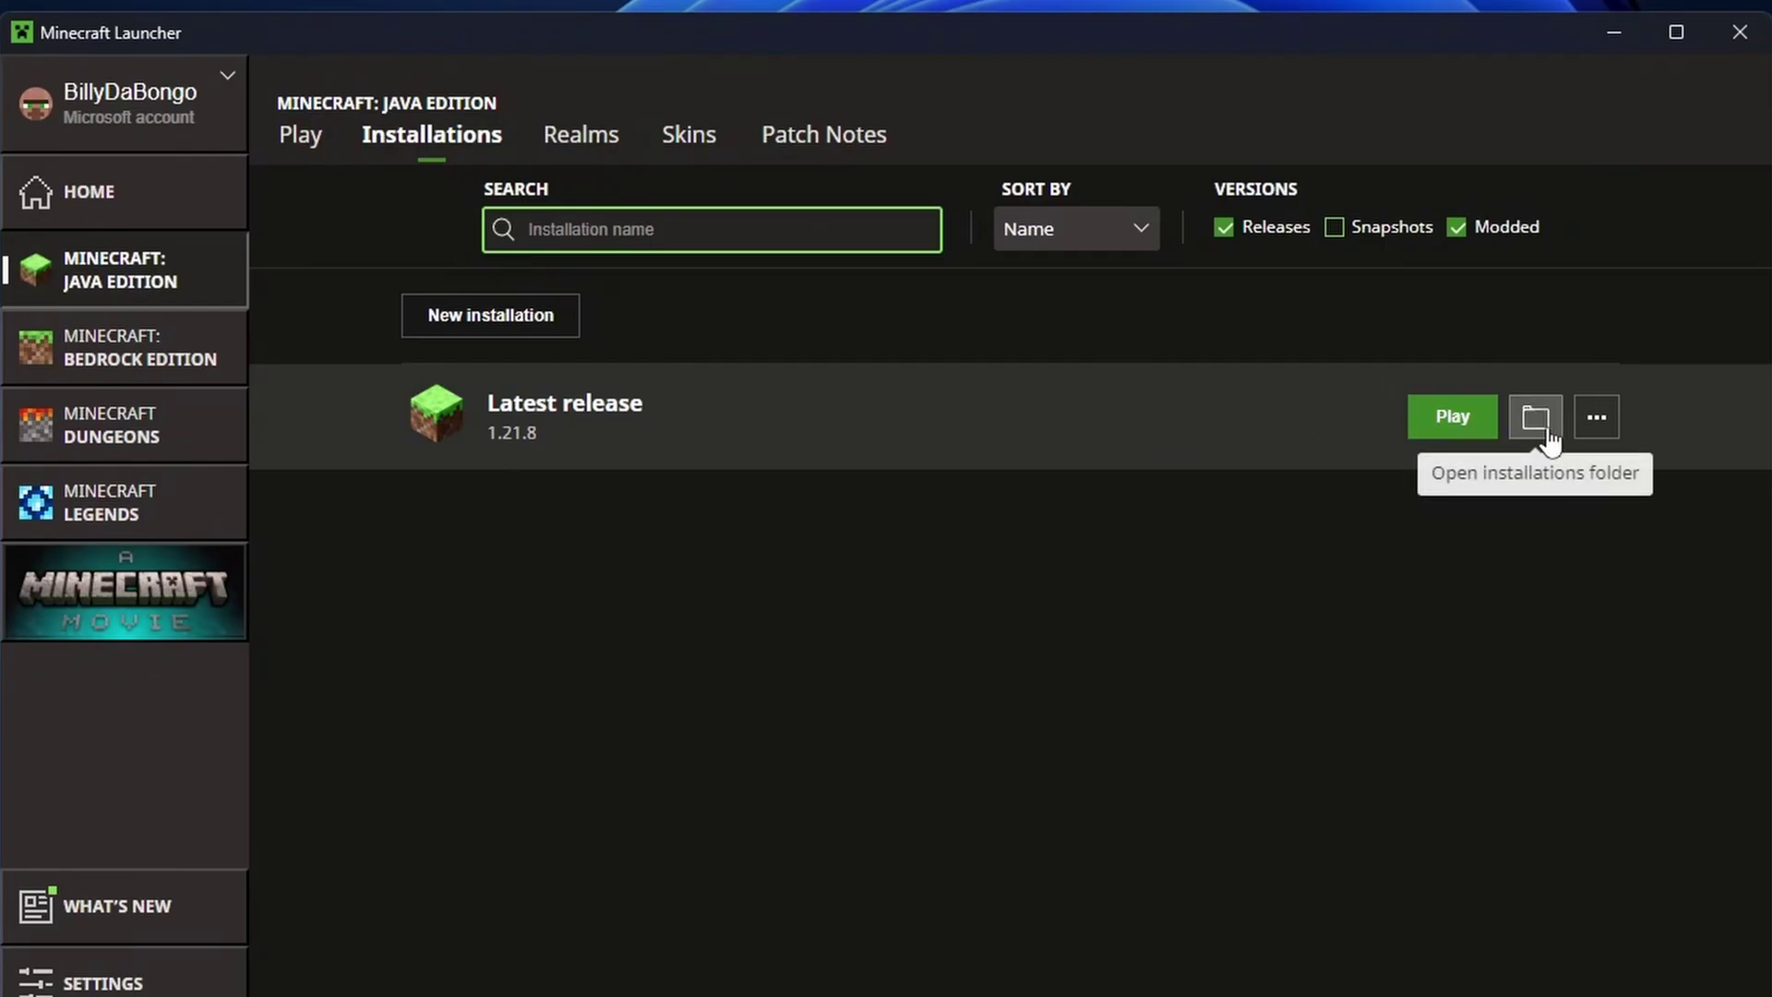
pyautogui.click(1544, 427)
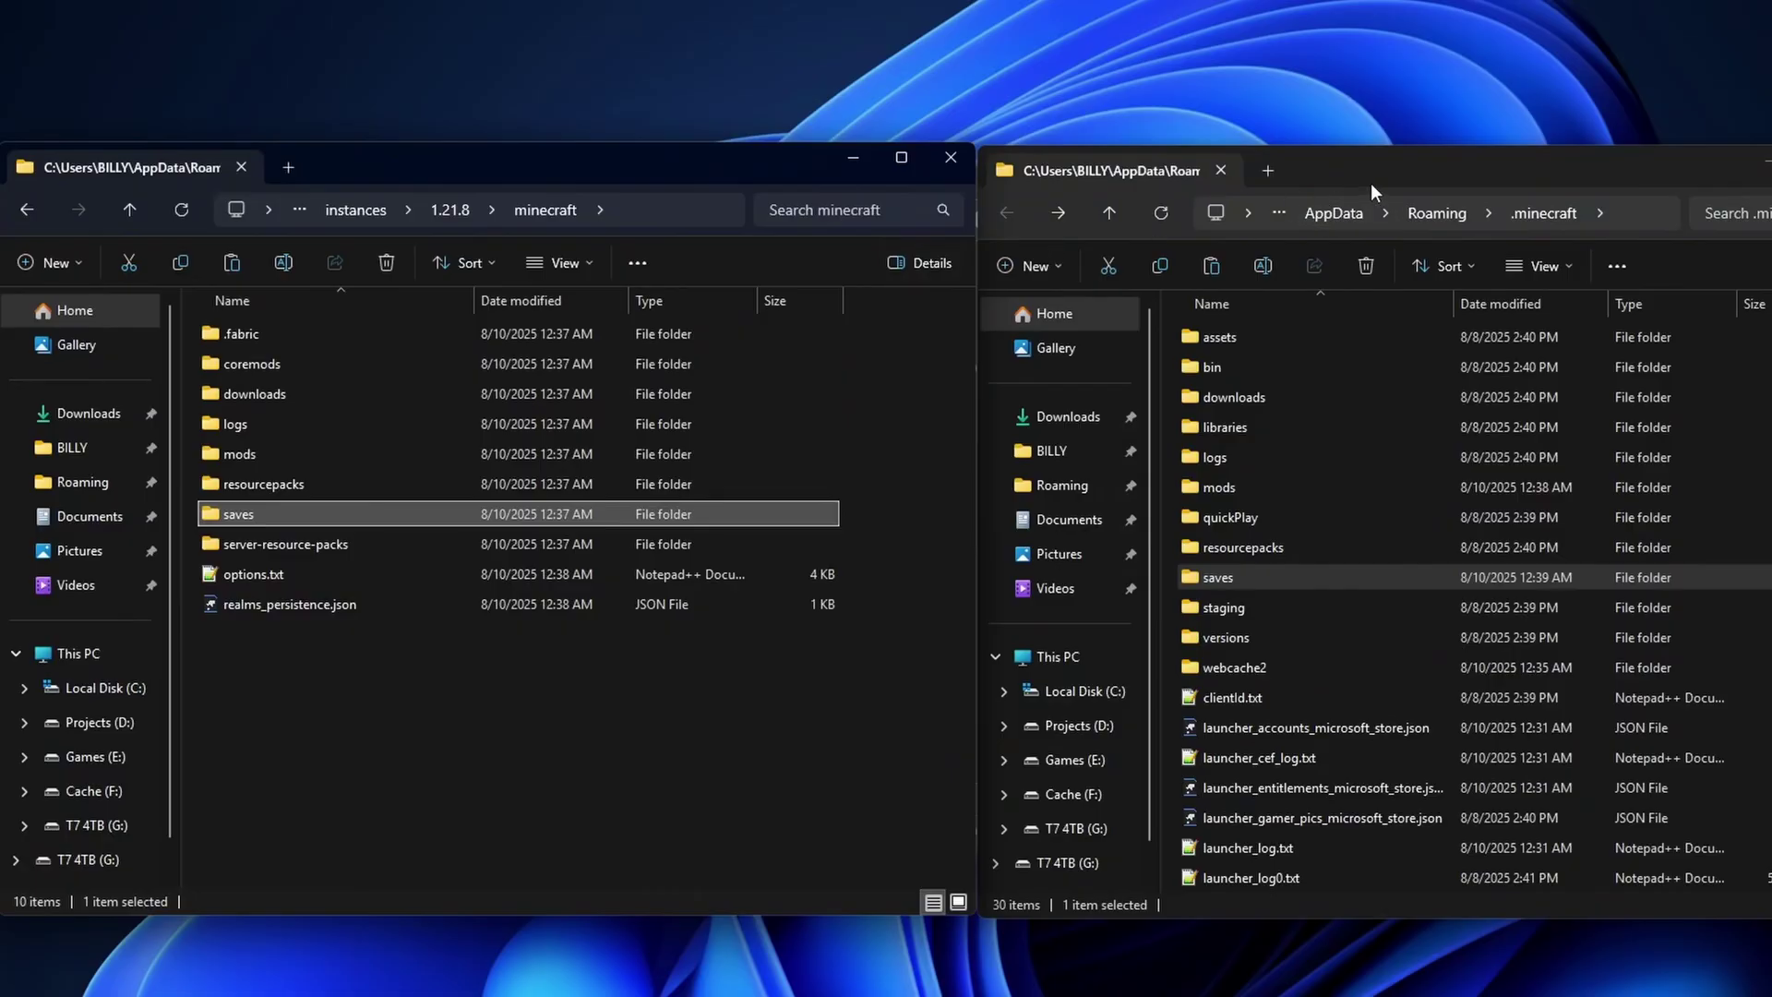
# Move the worlds from .minecraft's saves folder into the instance's saves folder, and transfer the mods folder to the instance's minecraft folder.
pyautogui.click(1371, 183)
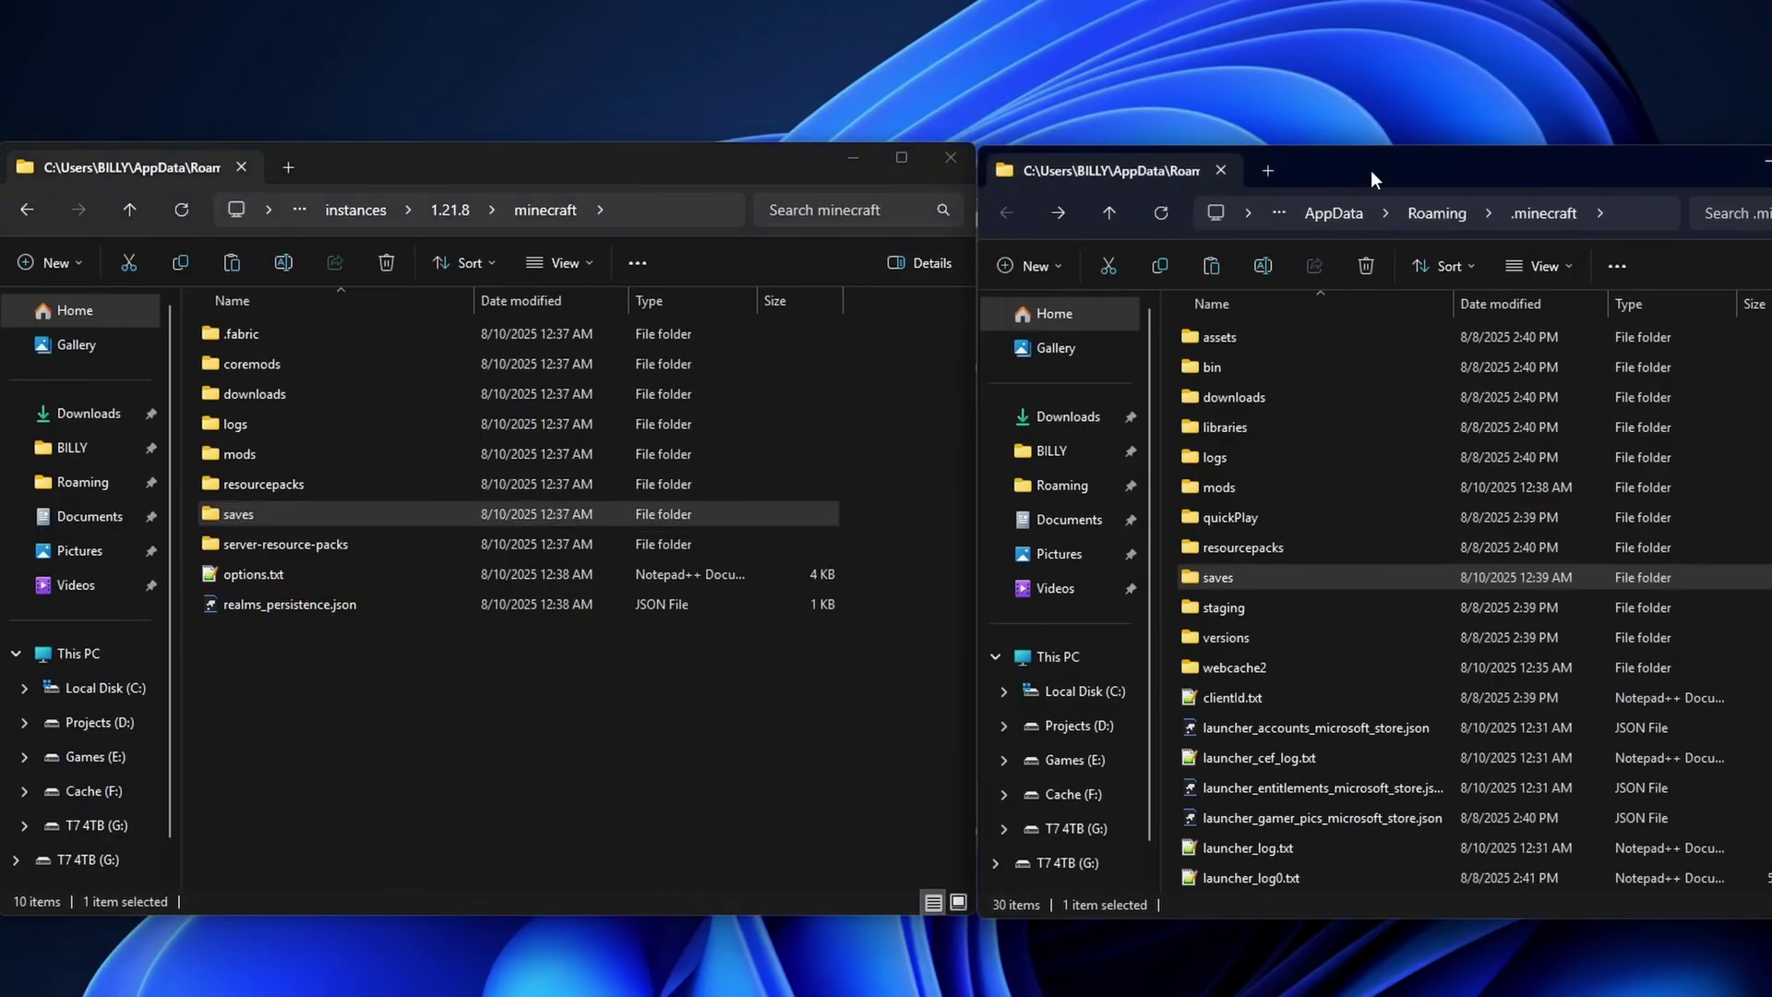
pyautogui.click(1305, 579)
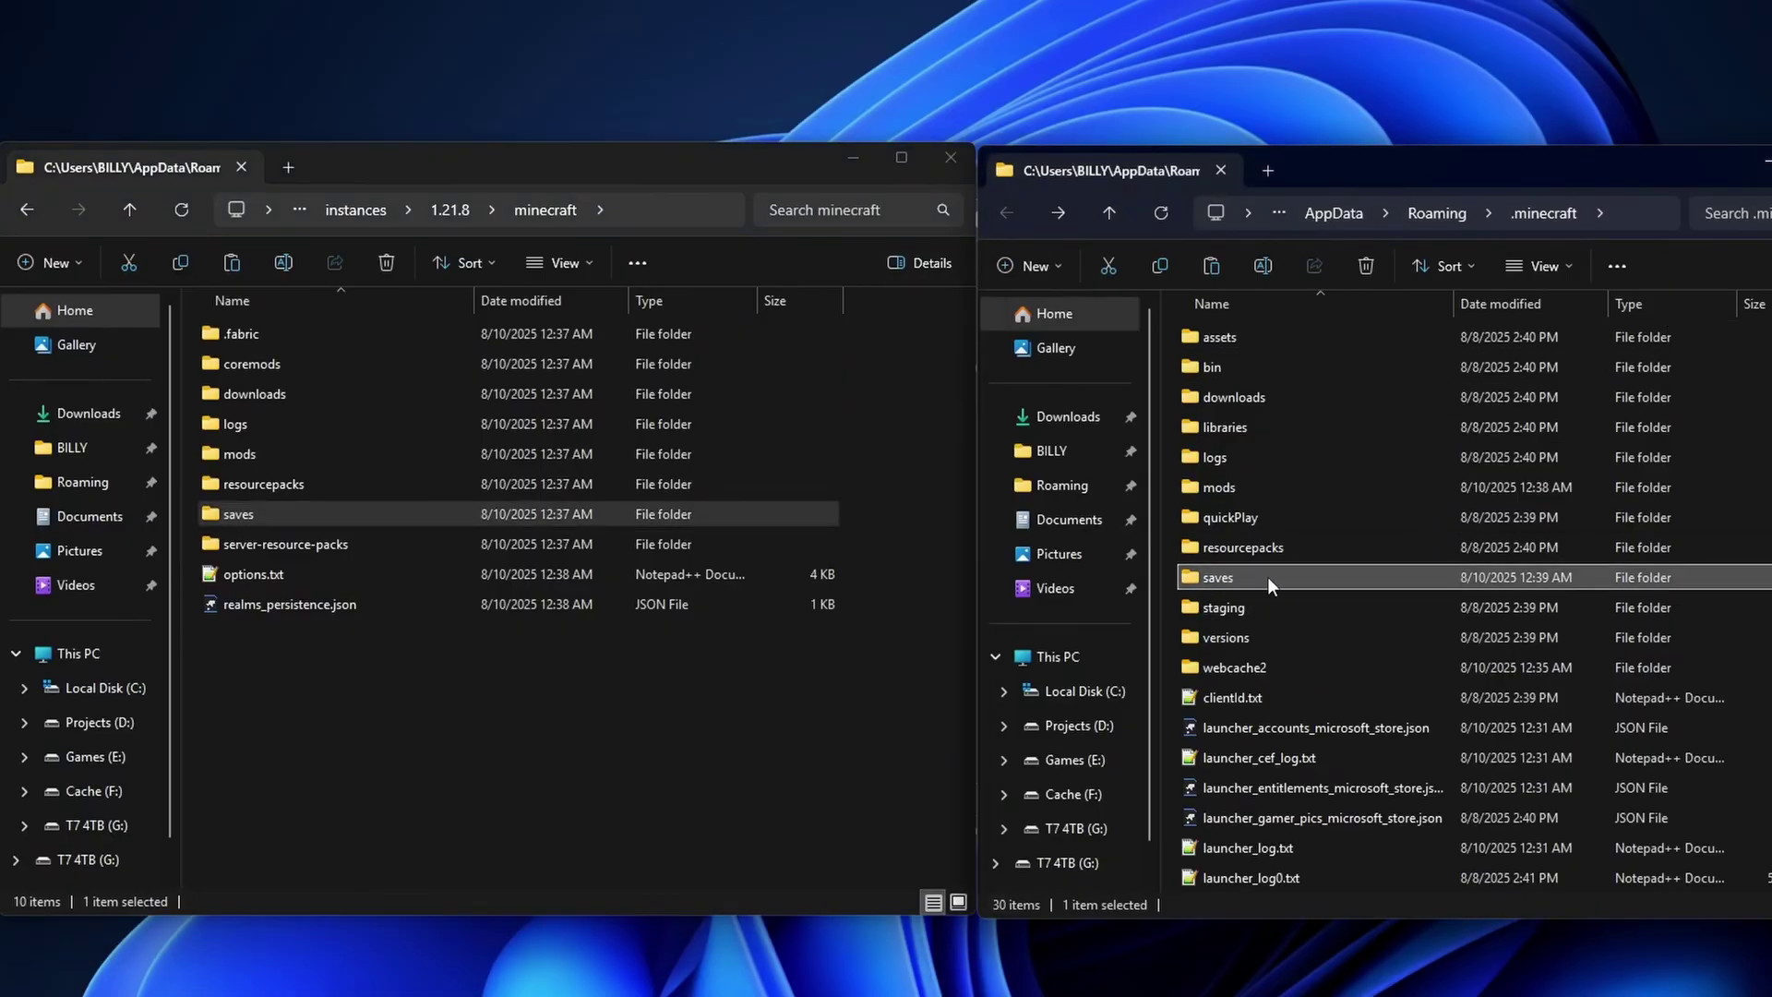
pyautogui.doubleClick(1227, 578)
pyautogui.moveTo(1378, 512); pyautogui.dragTo(244, 517)
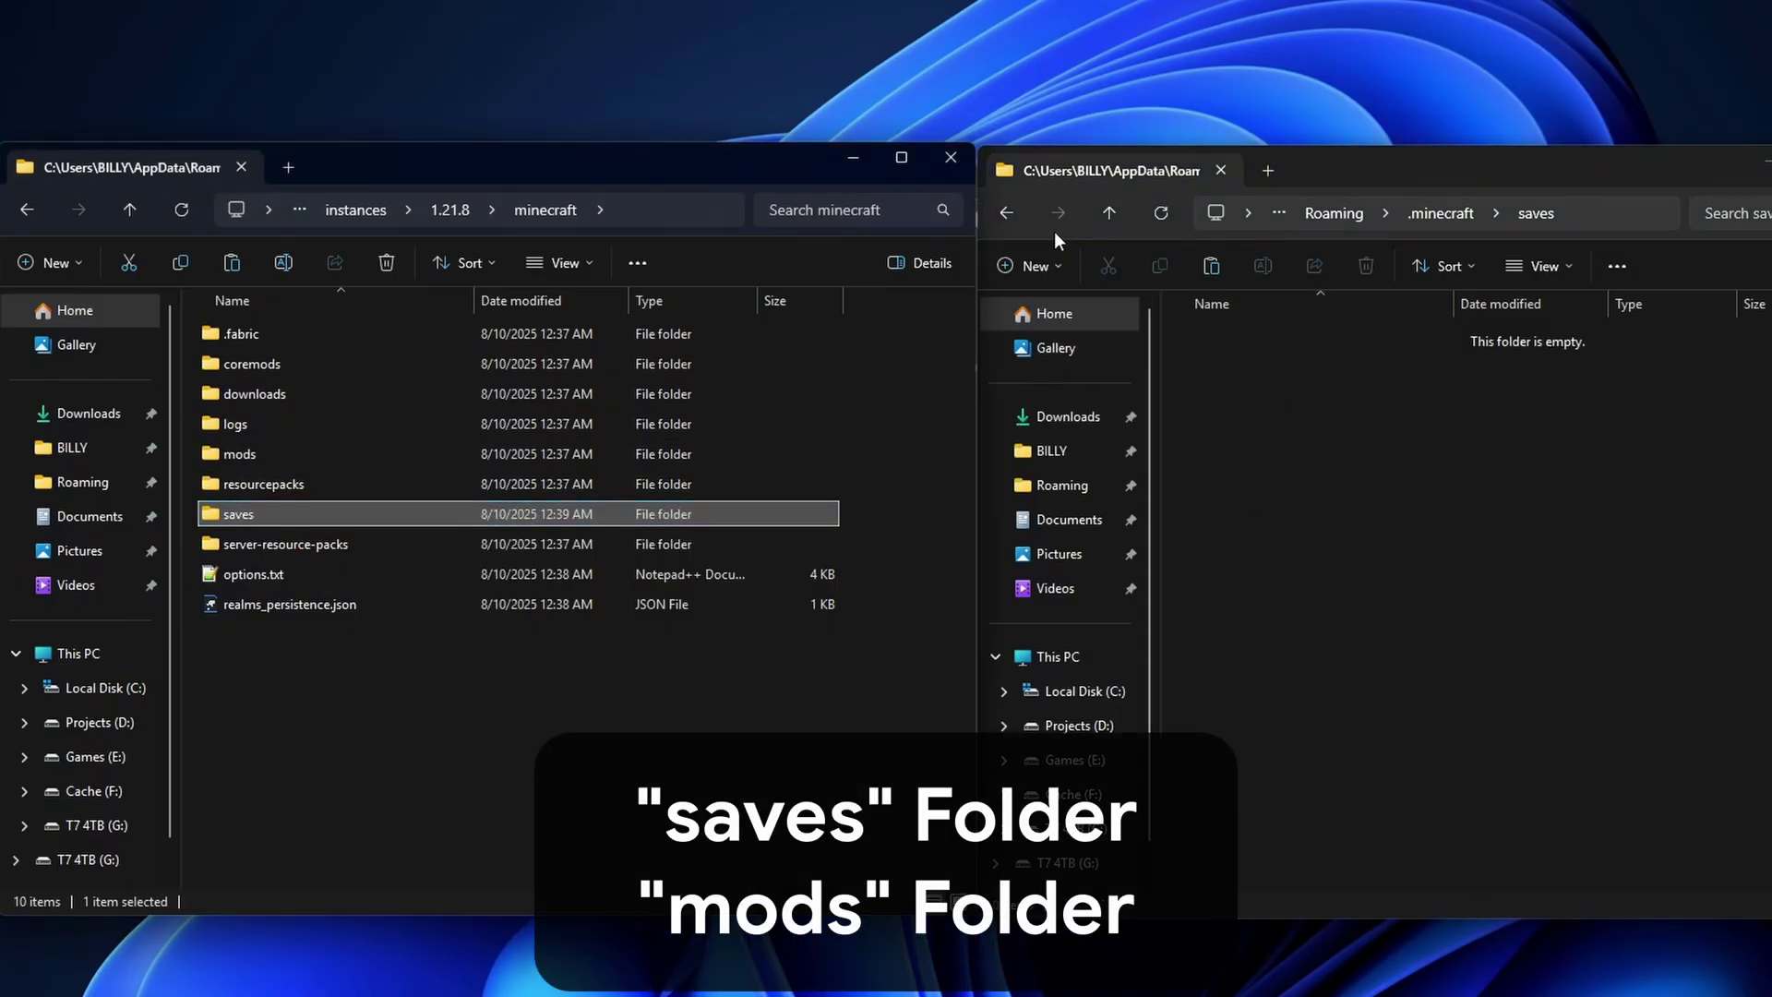
pyautogui.click(1008, 212)
pyautogui.moveTo(1227, 487); pyautogui.dragTo(578, 695)
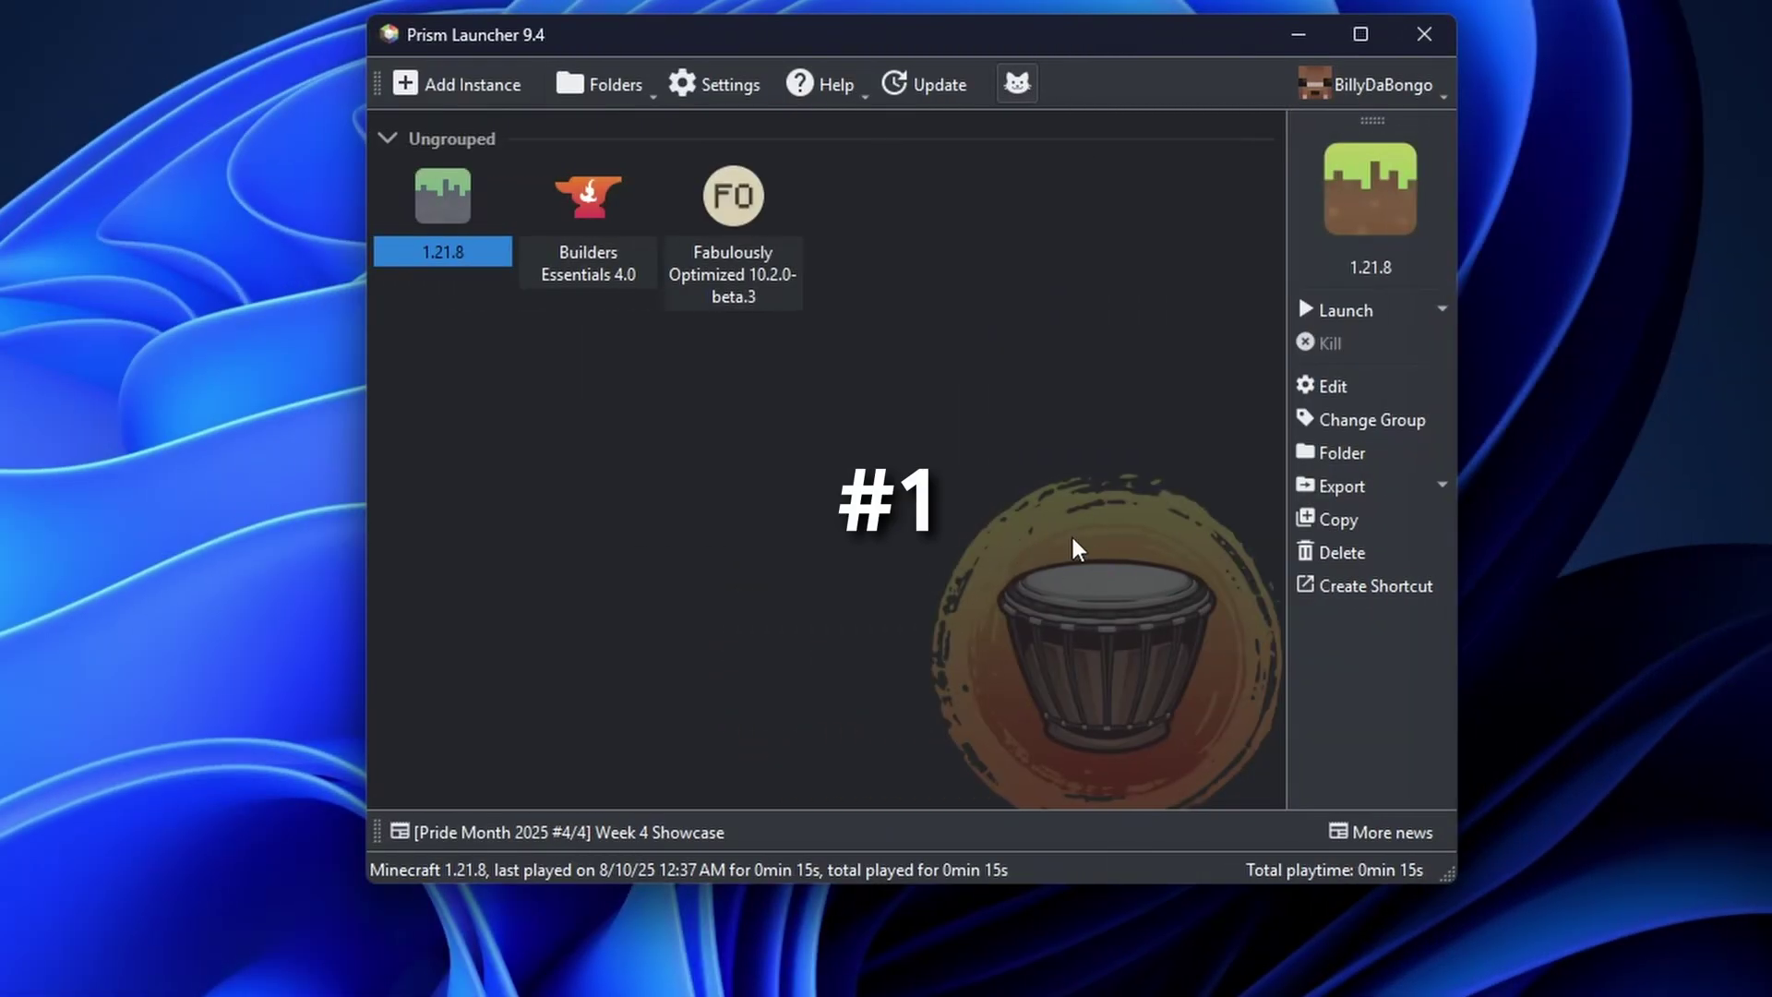
# Switch to Prism Launcher and create a custom 1.21.1 instance with NeoForge as the mod loader.
pyautogui.click(414, 82)
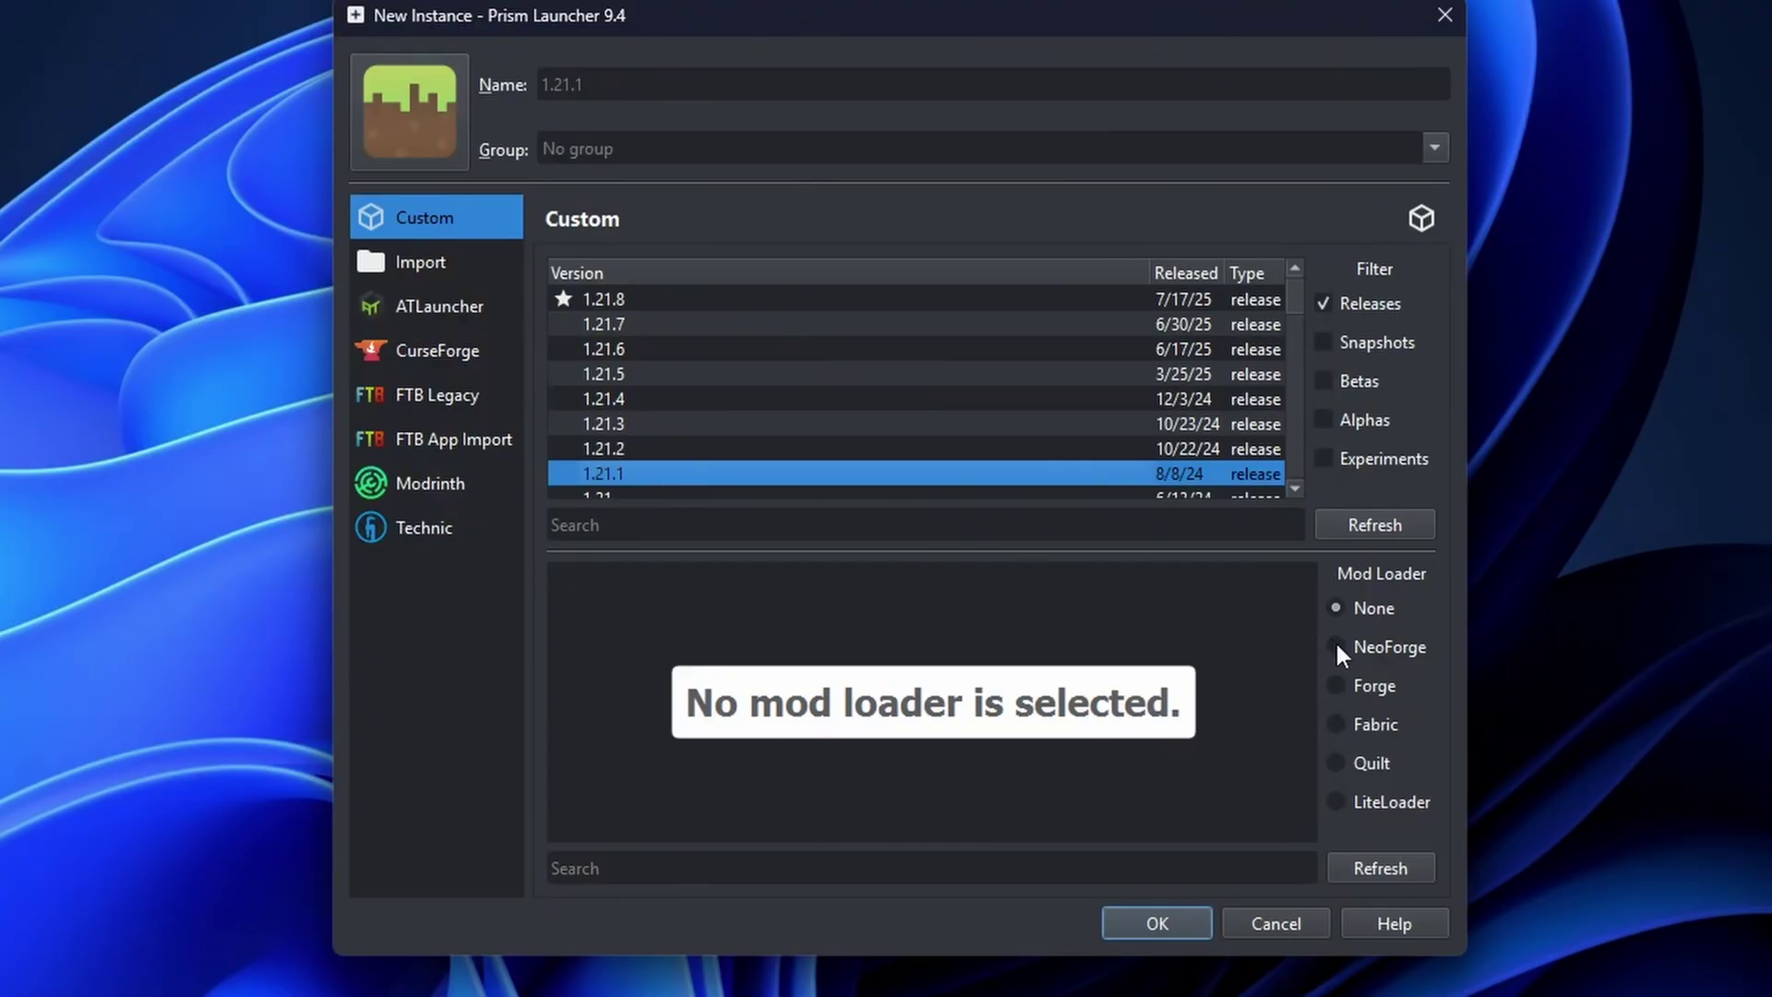
pyautogui.click(1337, 648)
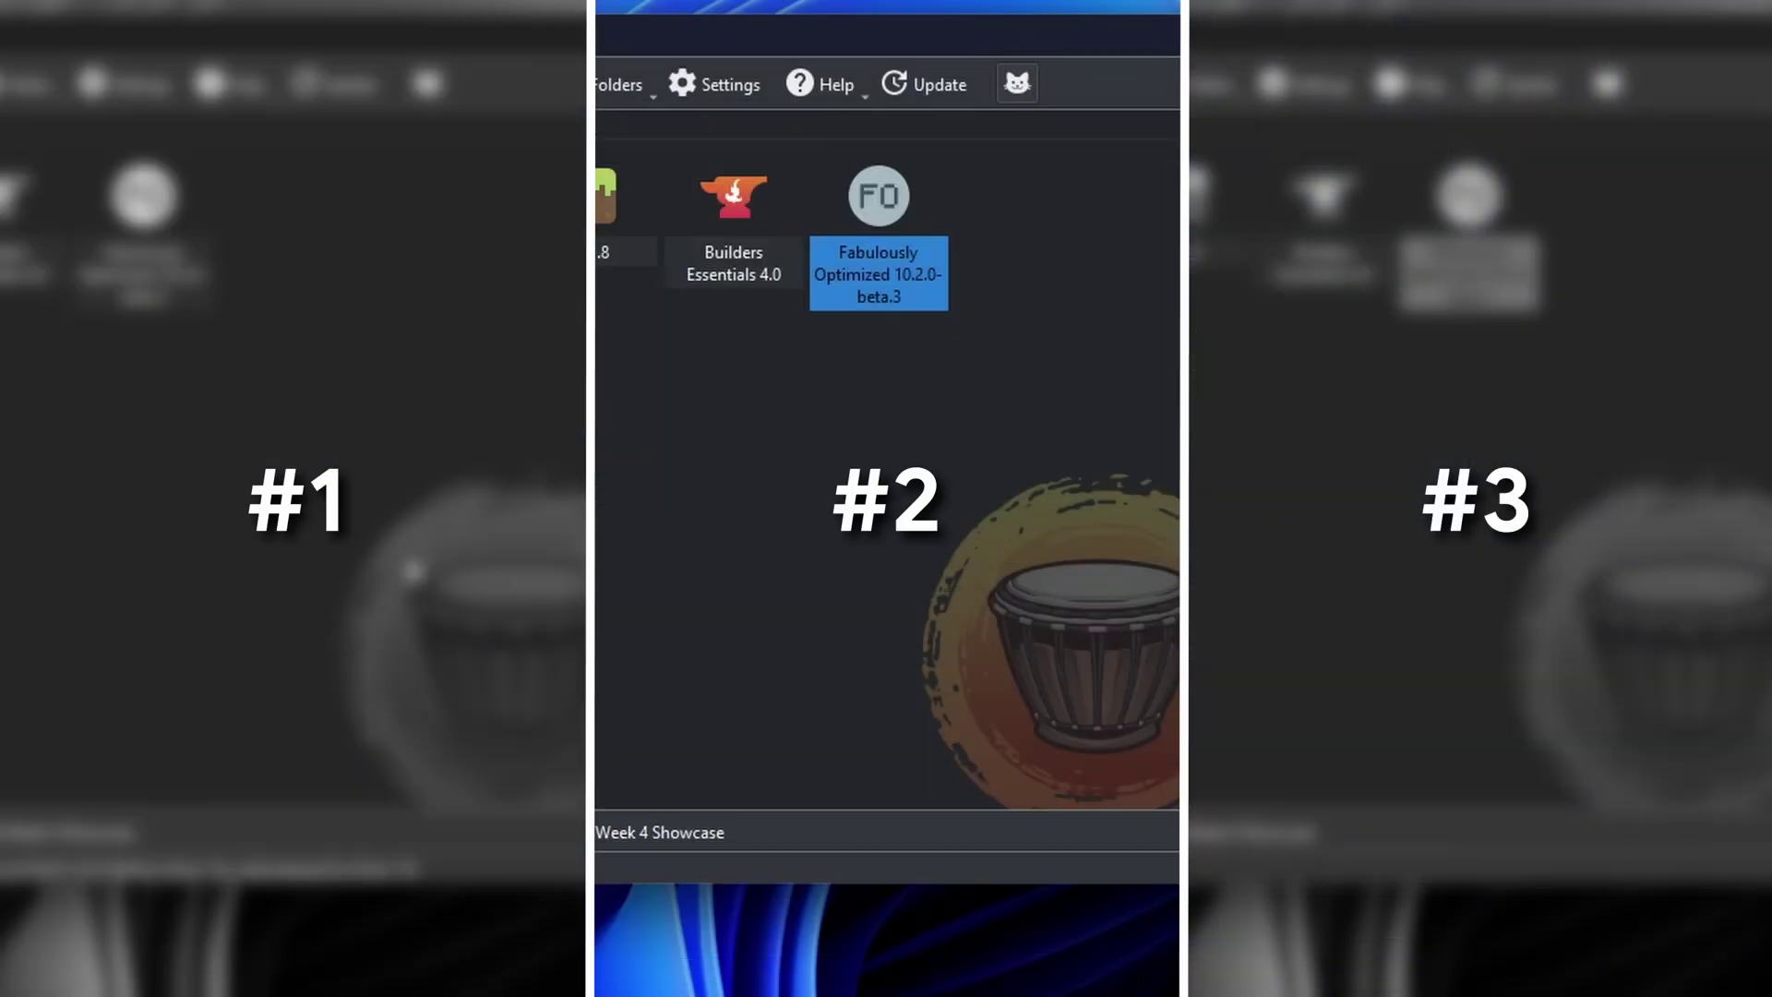
# Delete the Fabulously Optimized instance and recreate it from Modrinth with version 10.2.0-beta.3 for 1.21.8.
pyautogui.press('Delete')
pyautogui.click(1001, 507)
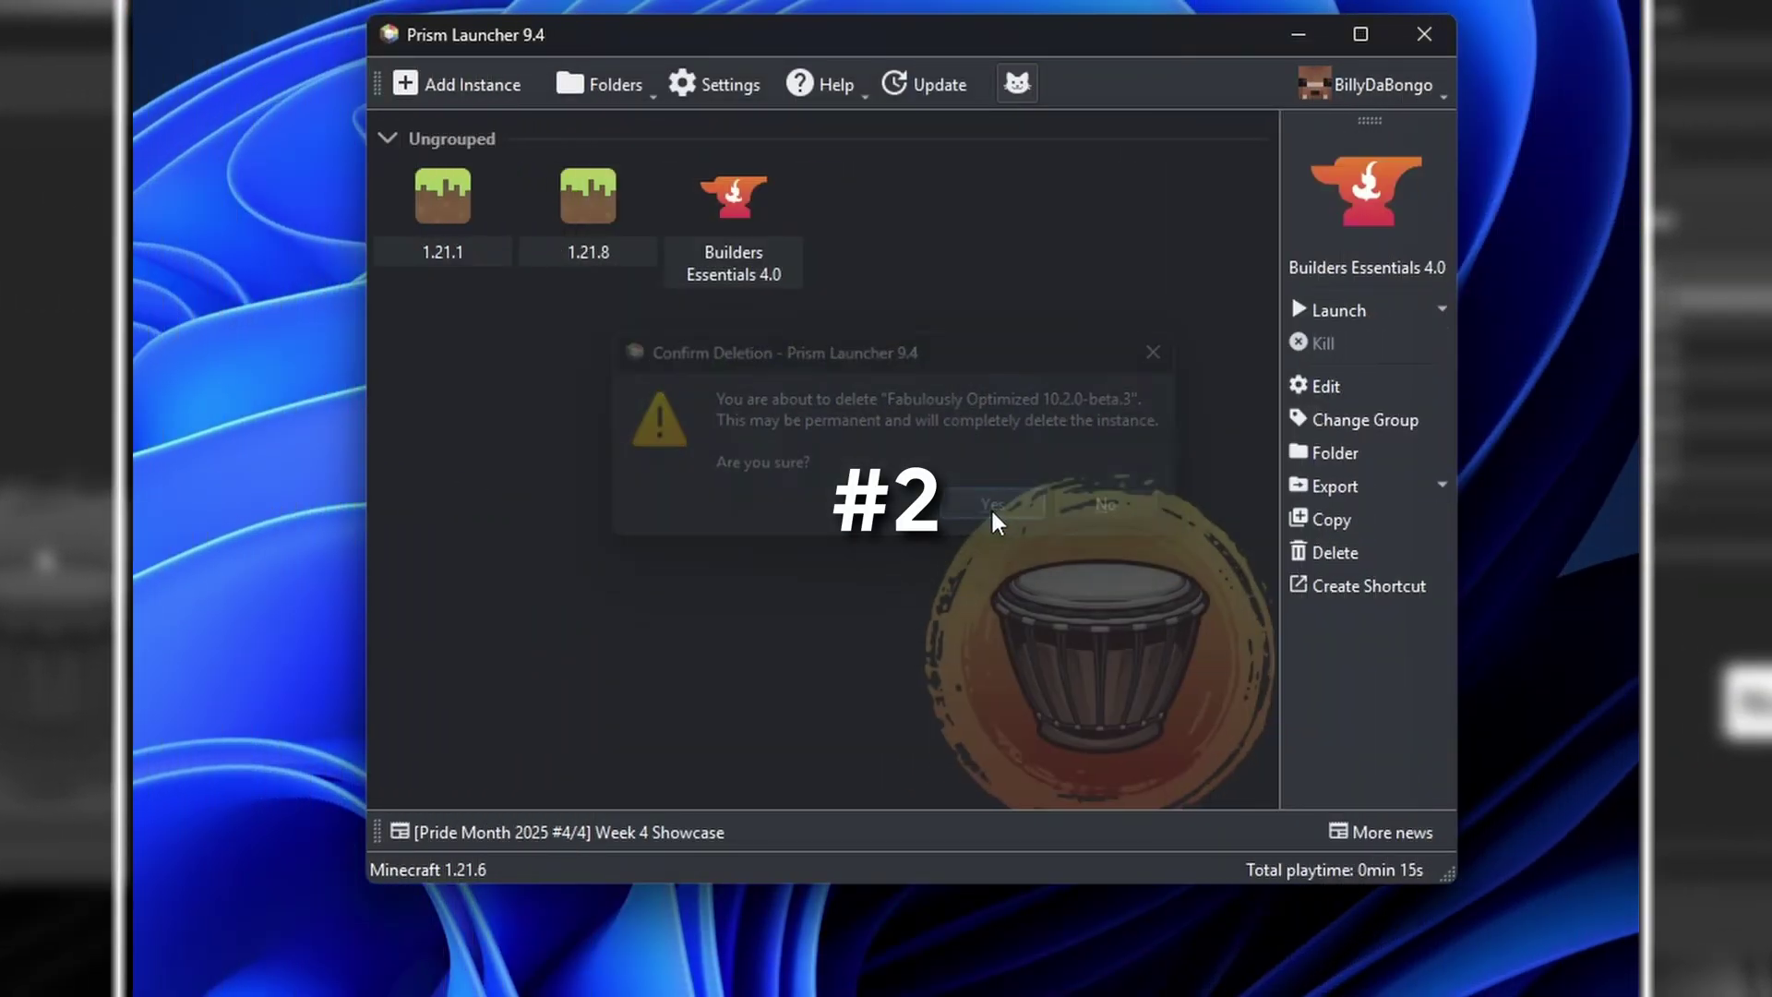
pyautogui.click(452, 83)
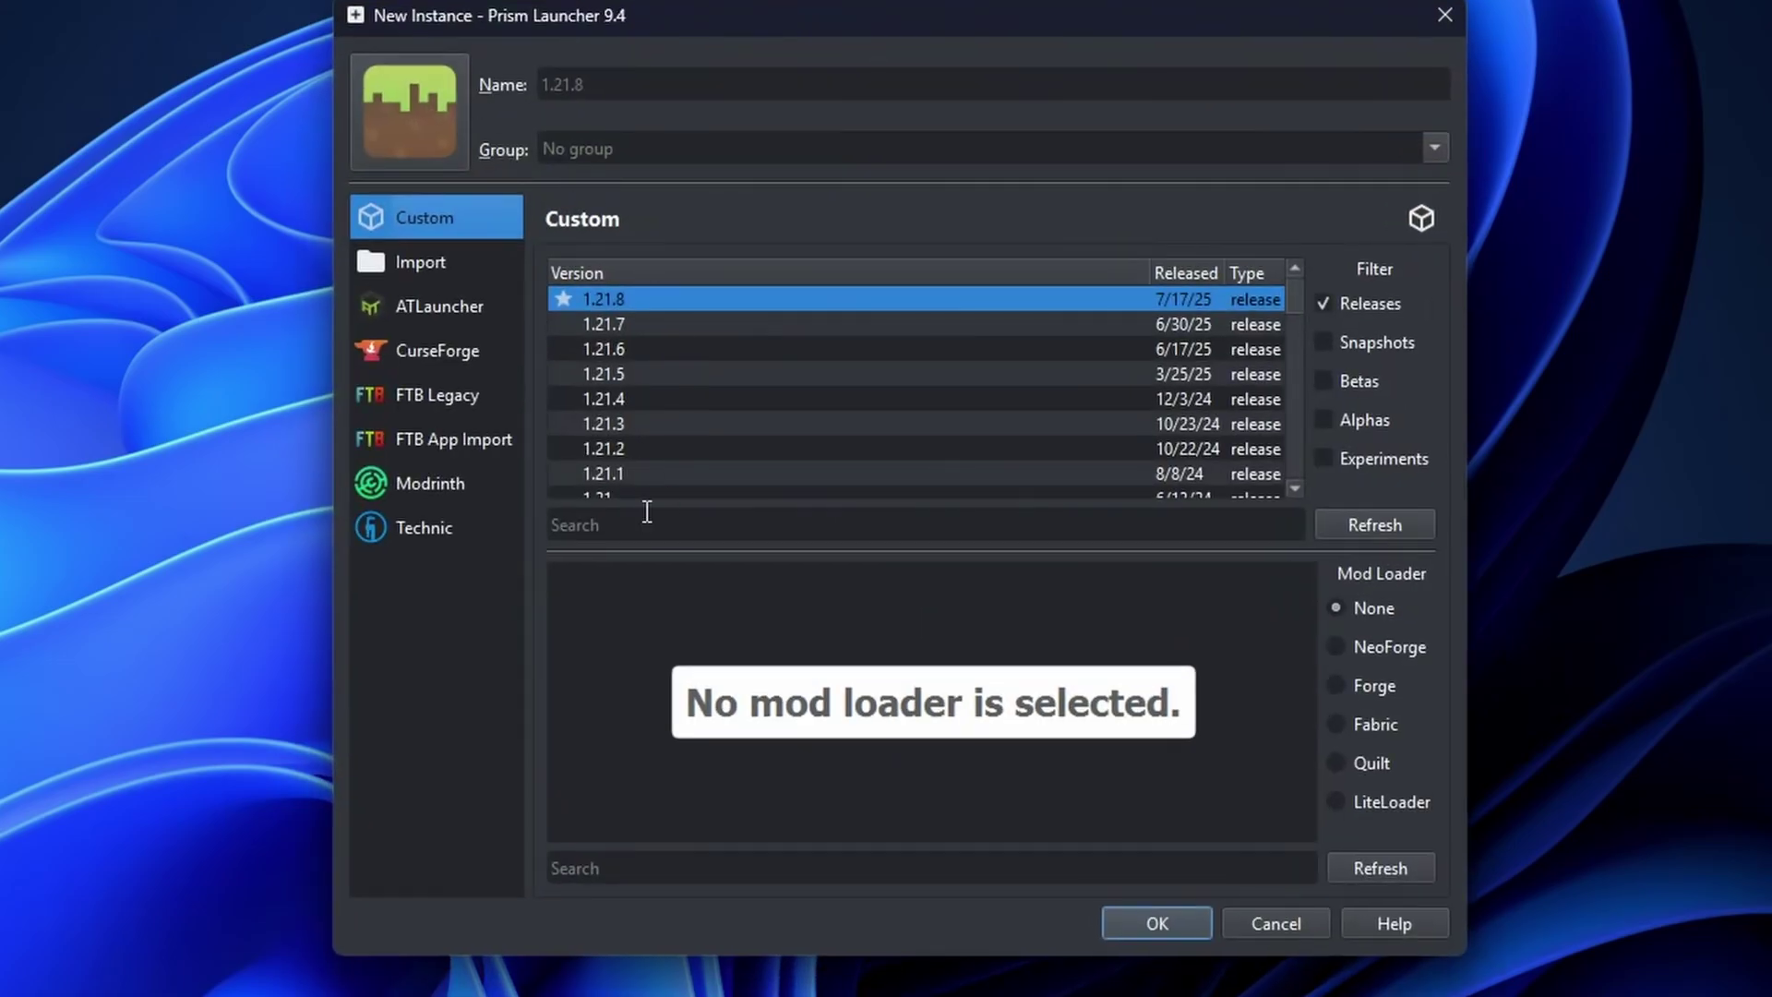
pyautogui.click(430, 485)
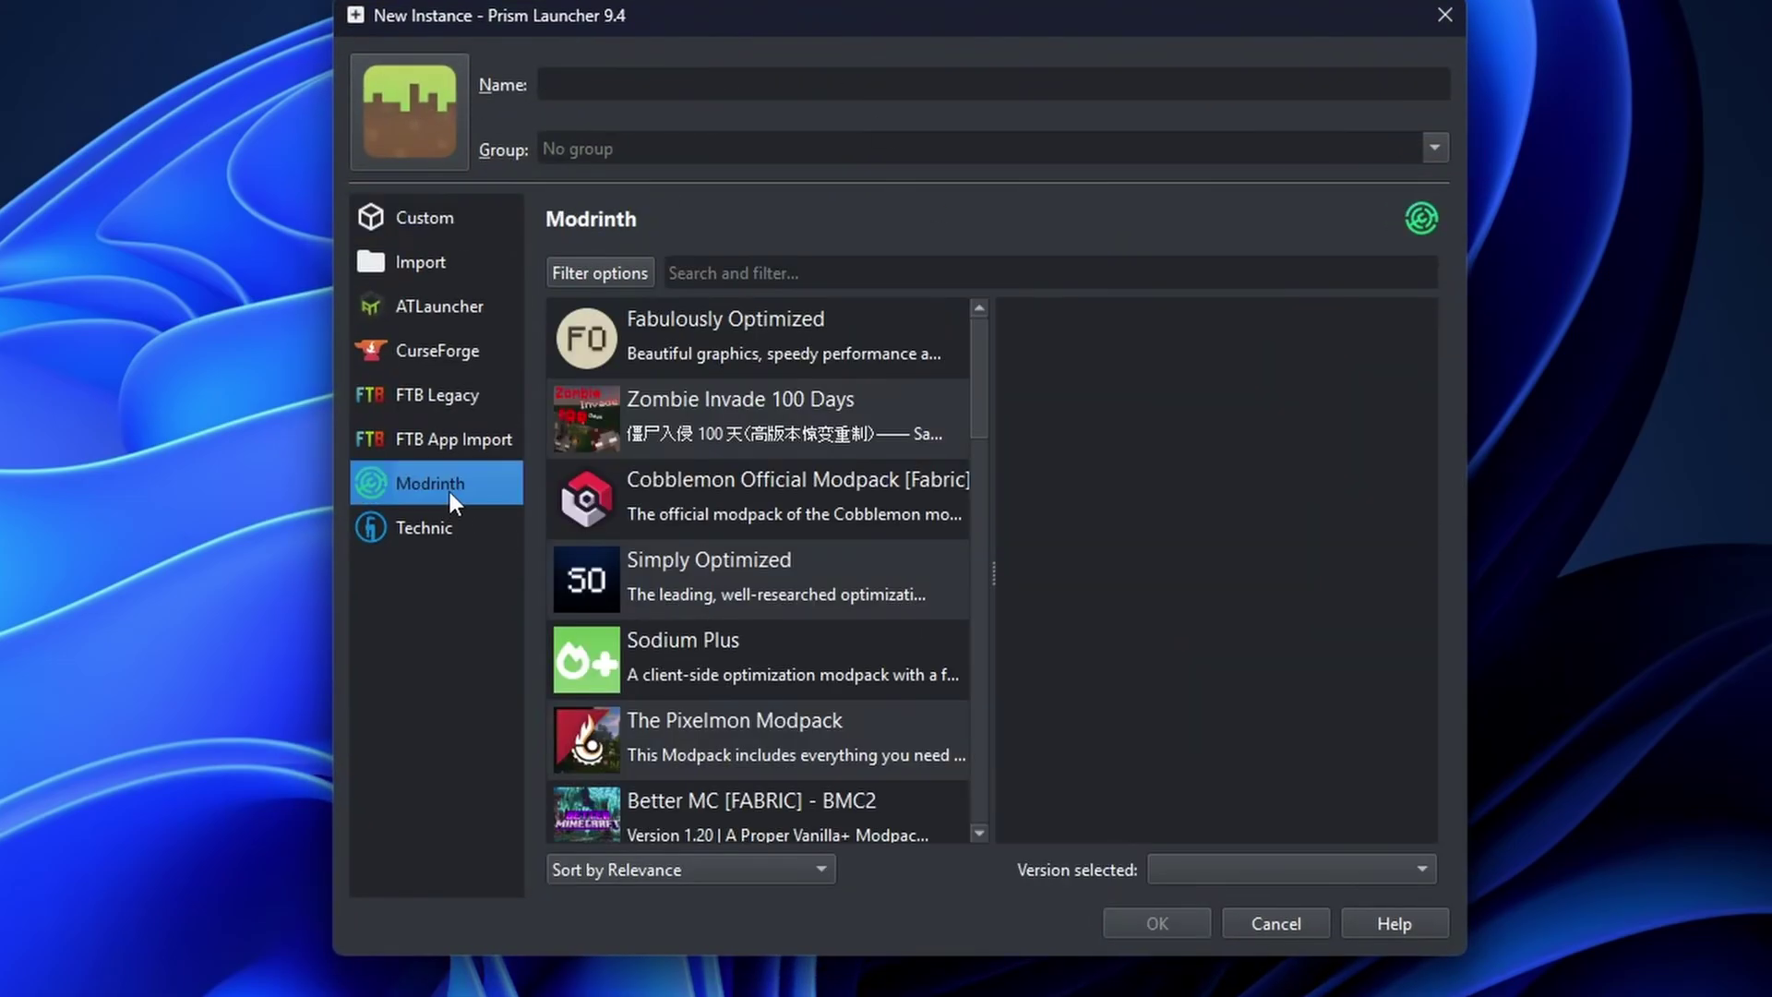
pyautogui.click(772, 338)
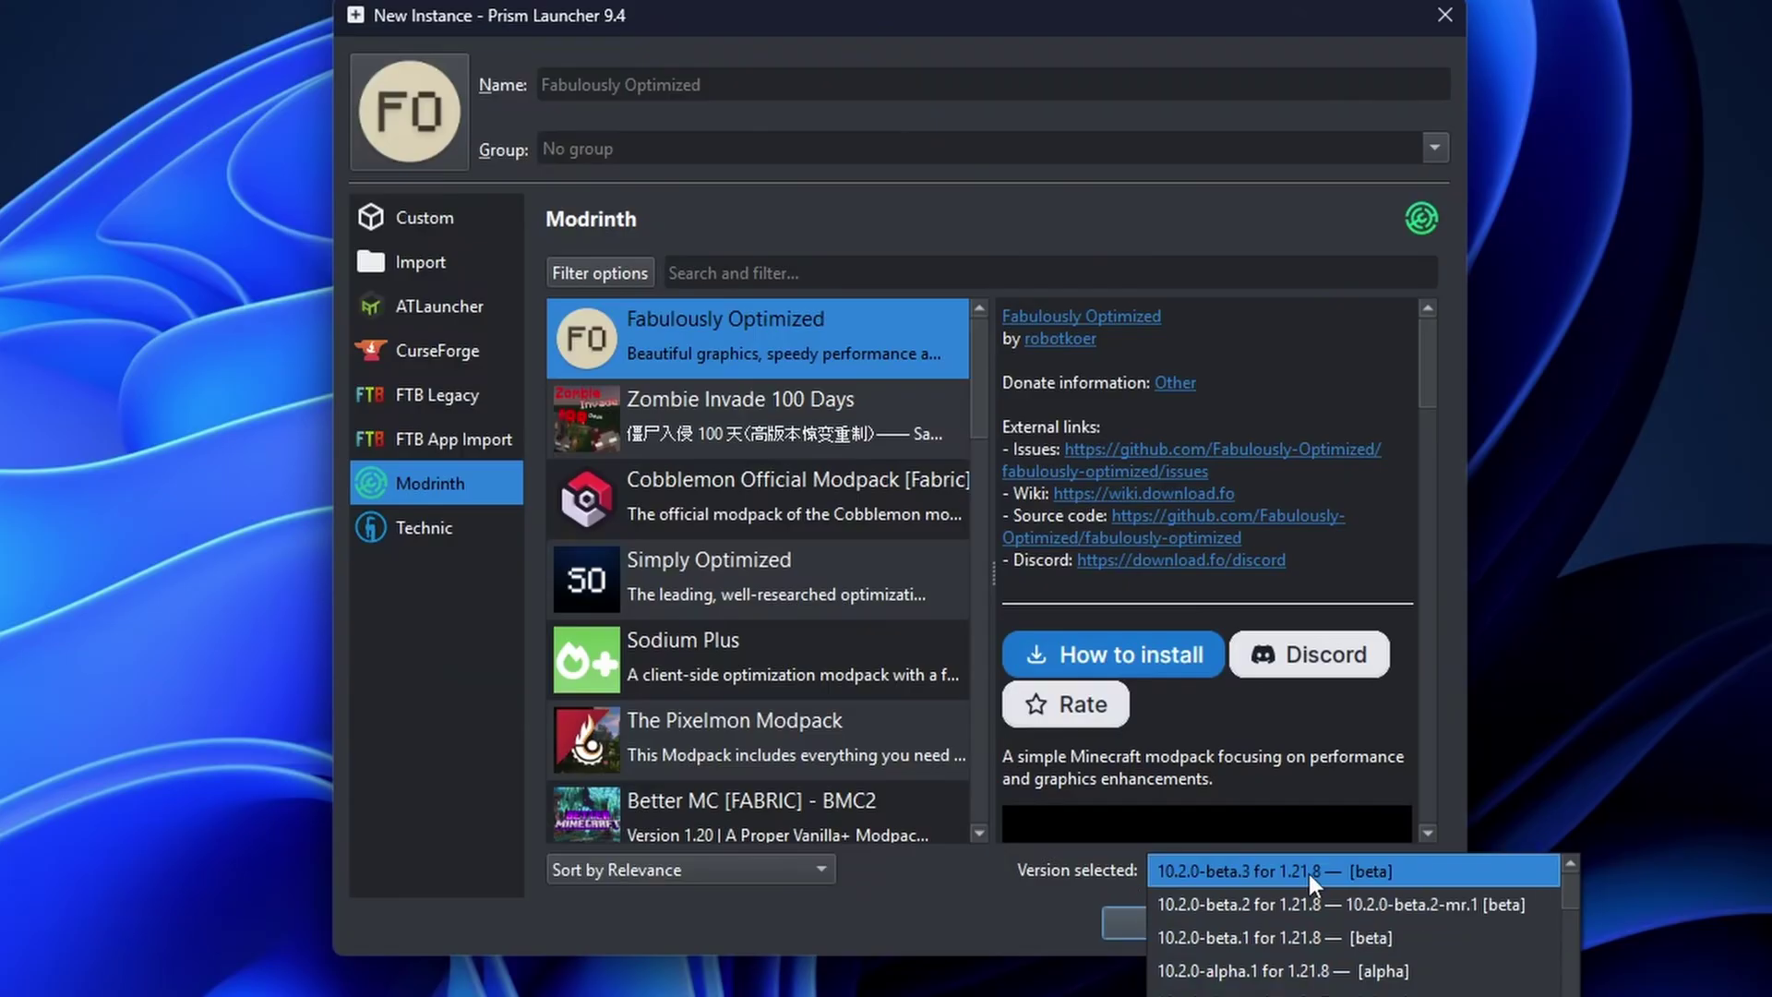
pyautogui.click(1309, 870)
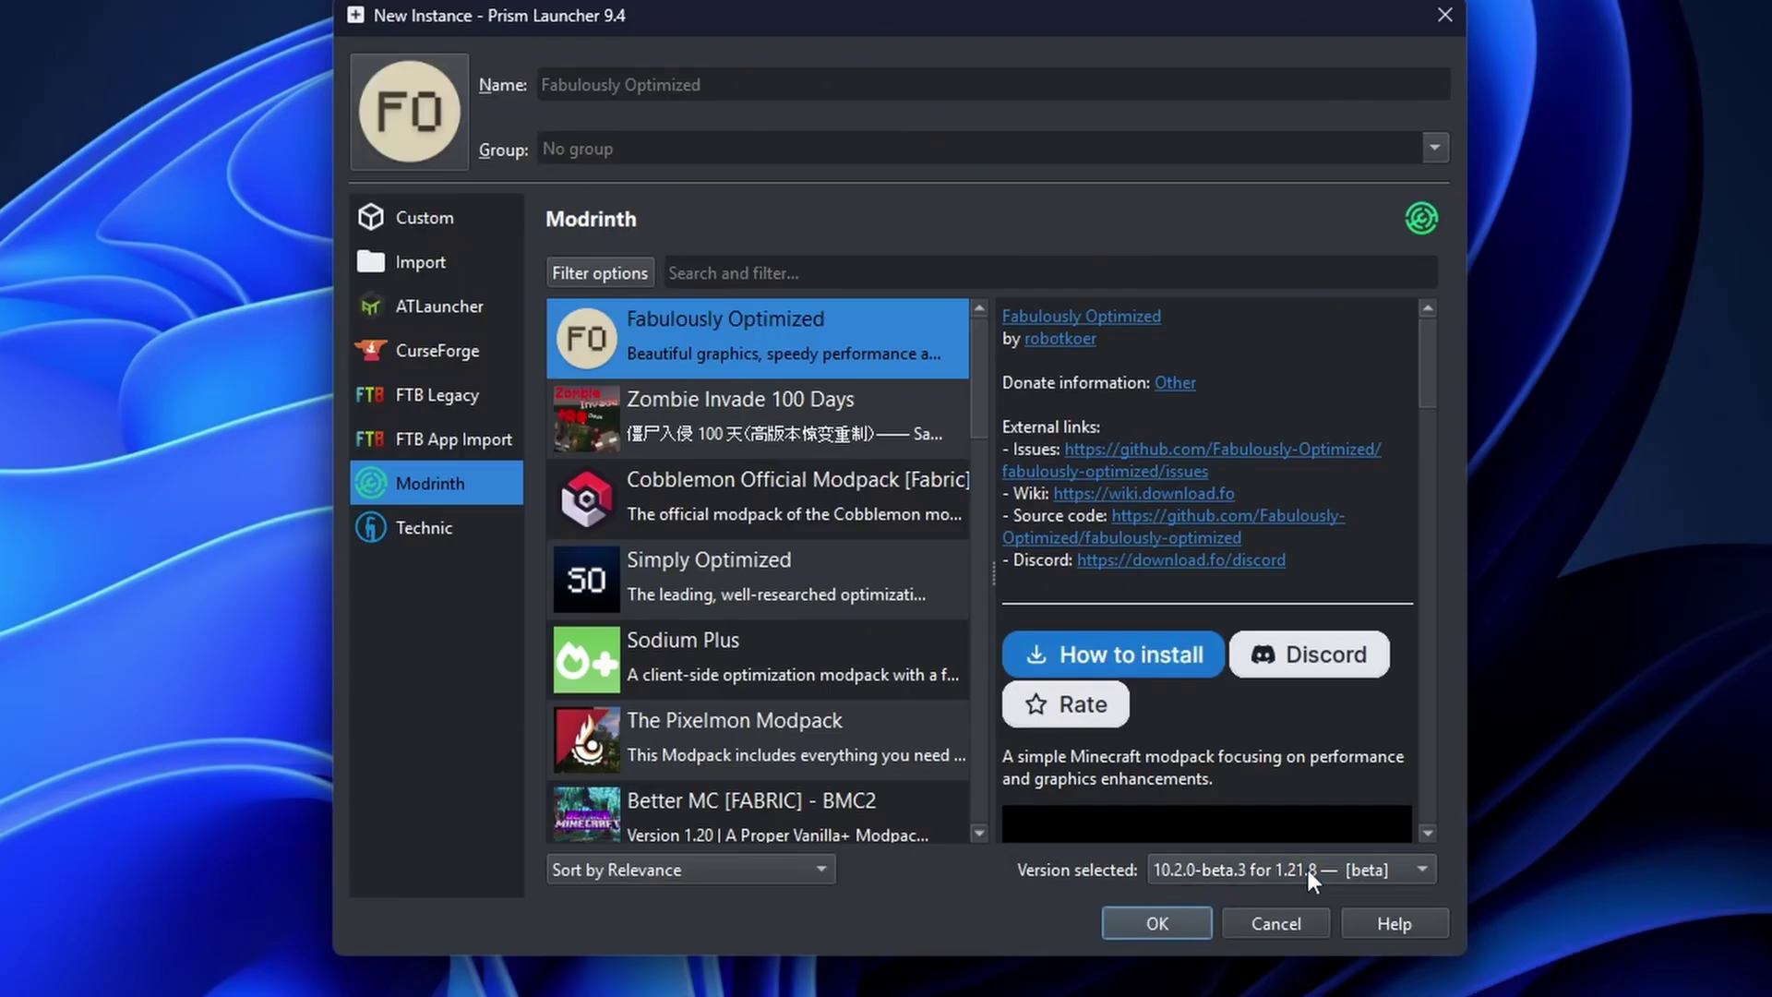
pyautogui.click(1157, 924)
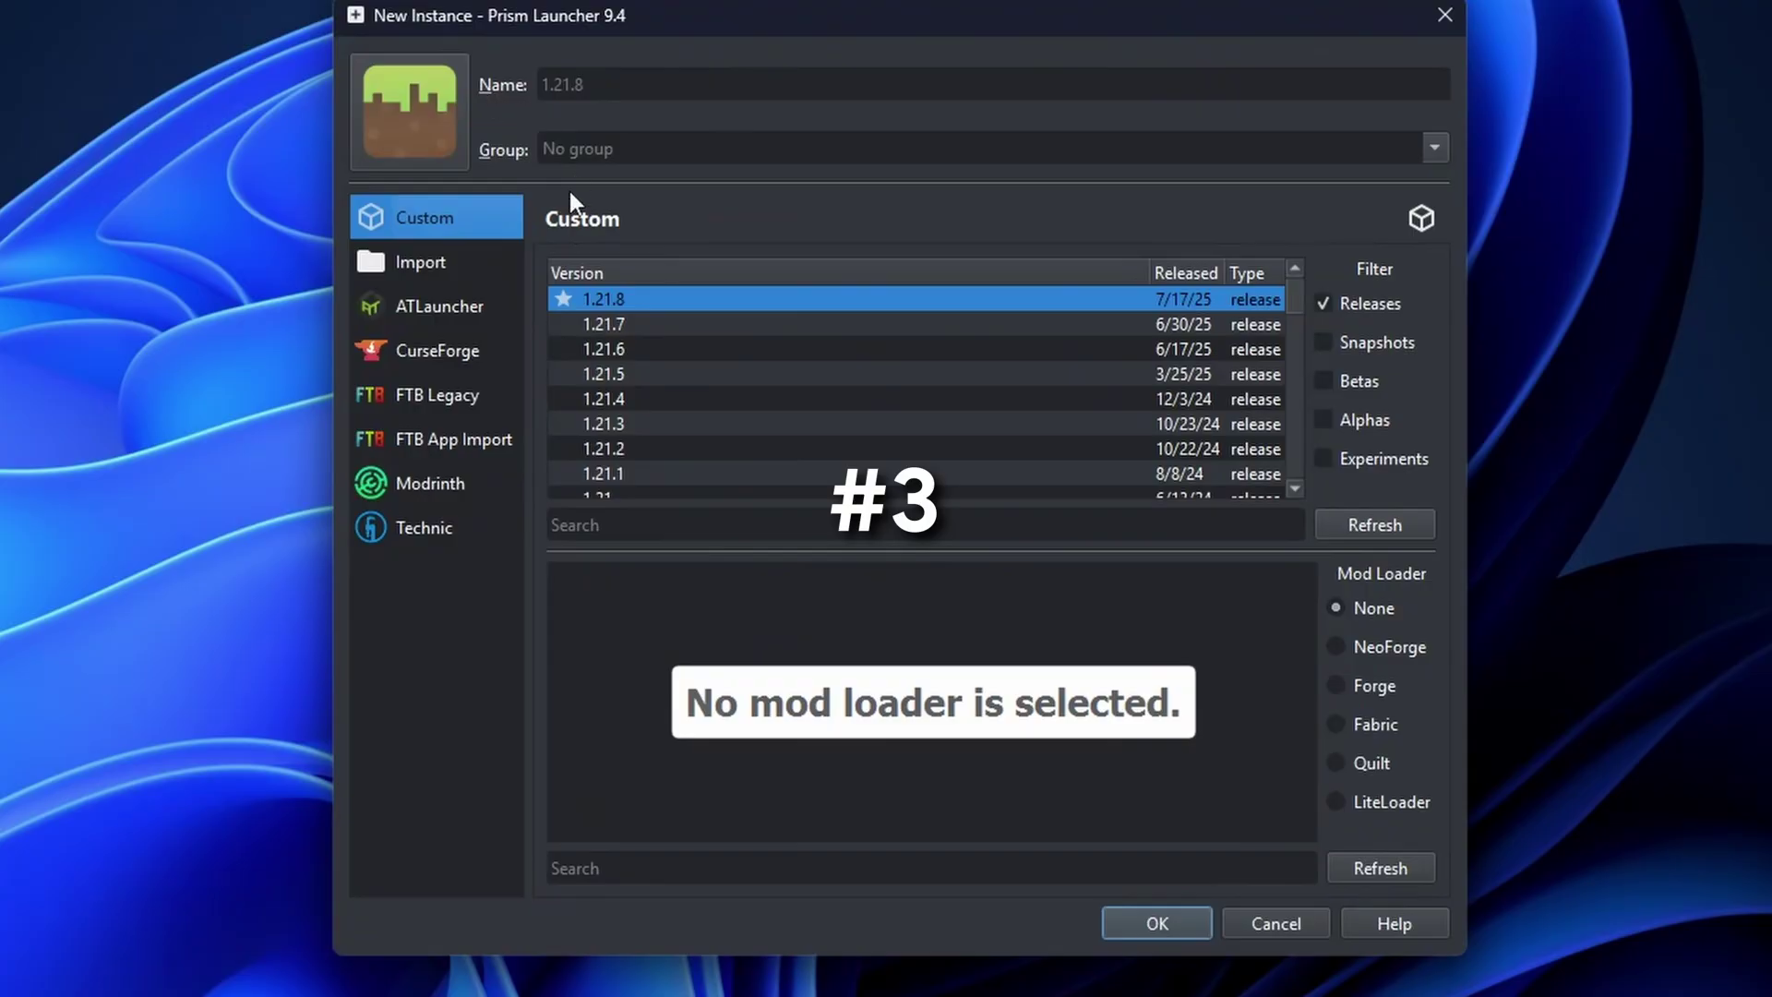
# Browse CurseForge modpacks for a new instance, sort them by popularity and search for "all the mods".
pyautogui.click(414, 347)
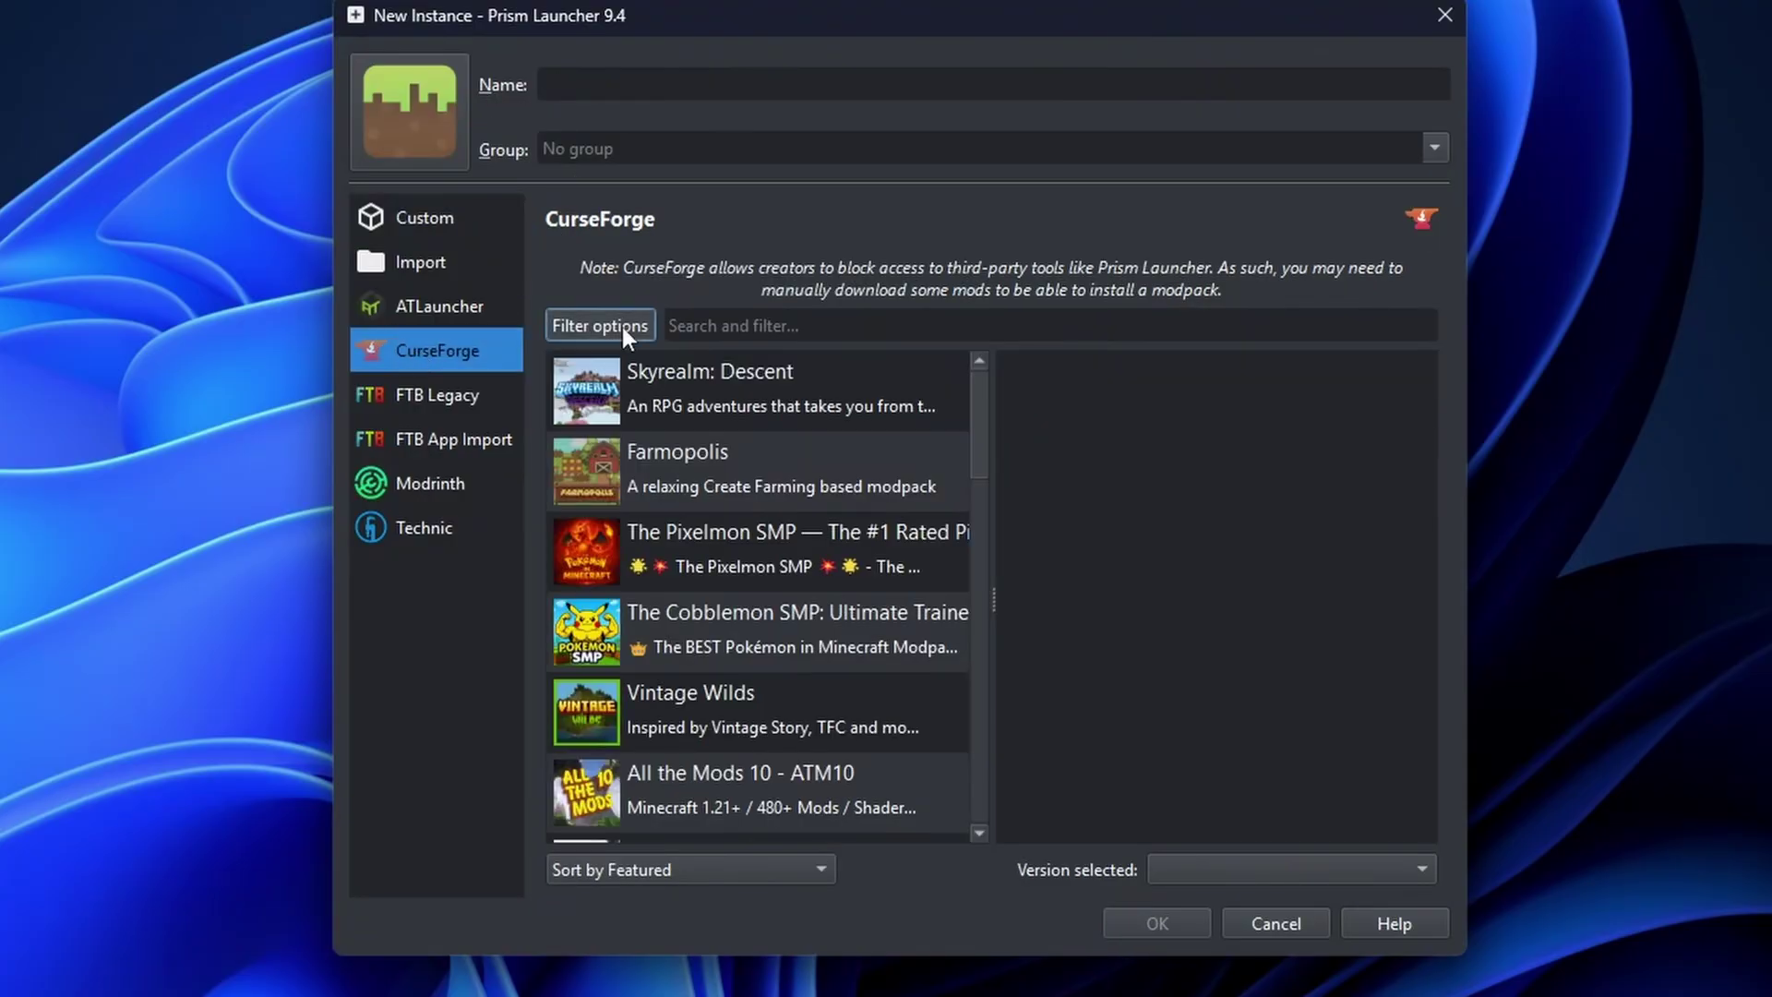
pyautogui.click(623, 327)
pyautogui.click(672, 869)
pyautogui.click(661, 904)
pyautogui.click(761, 325)
pyautogui.write('all the mods')
# Create an All the Mods 10 - ATM10 instance with version 4.5 for 1.21.1, downloading the blocked Structory and Structory Towers mods.
pyautogui.click(757, 387)
pyautogui.click(1283, 869)
pyautogui.click(1315, 875)
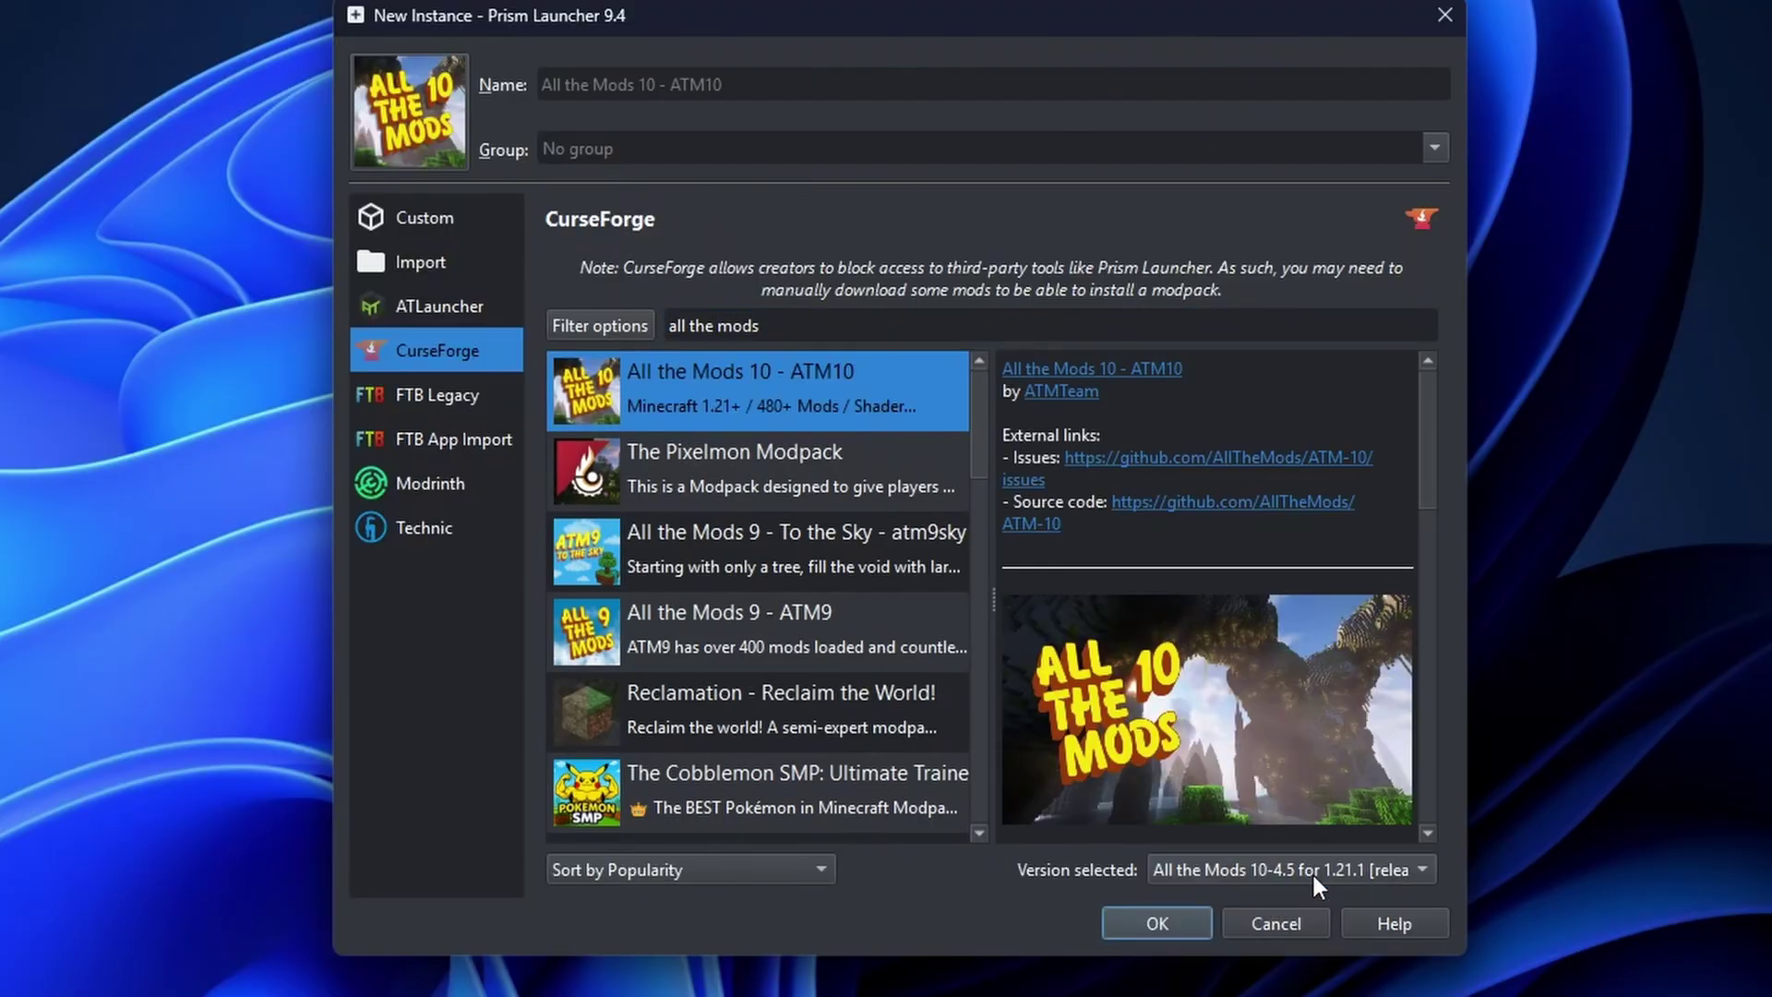
pyautogui.click(1151, 921)
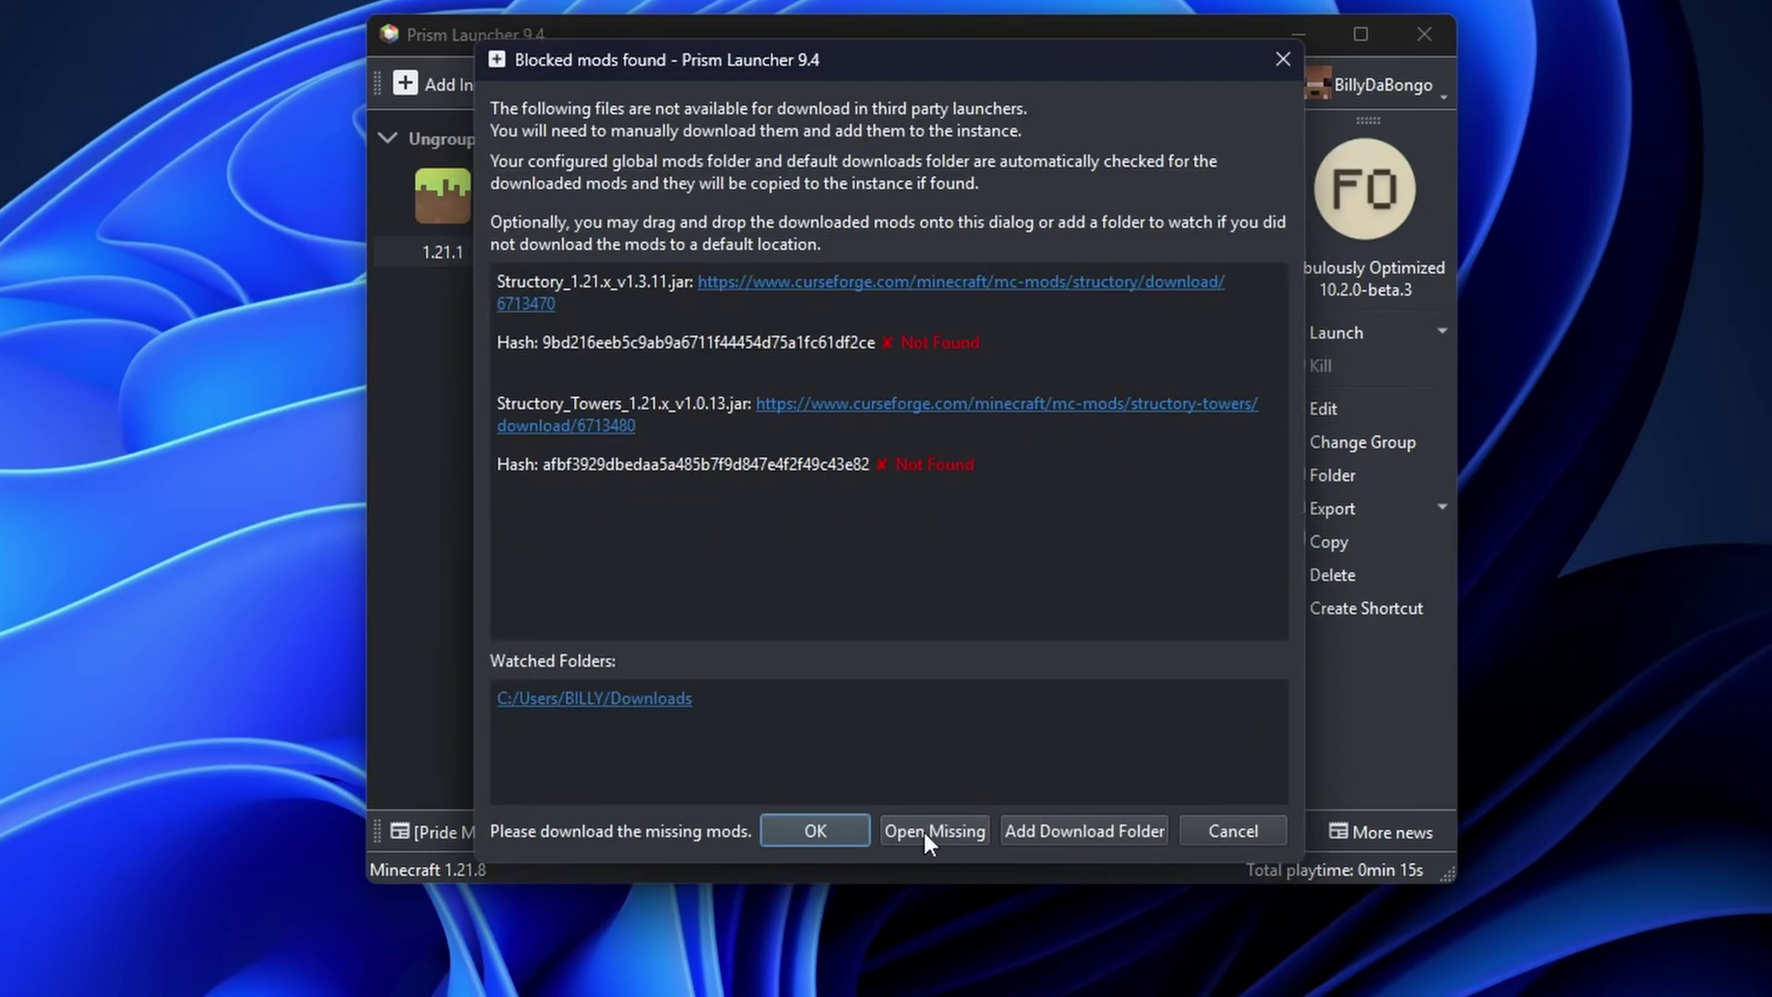
pyautogui.click(923, 833)
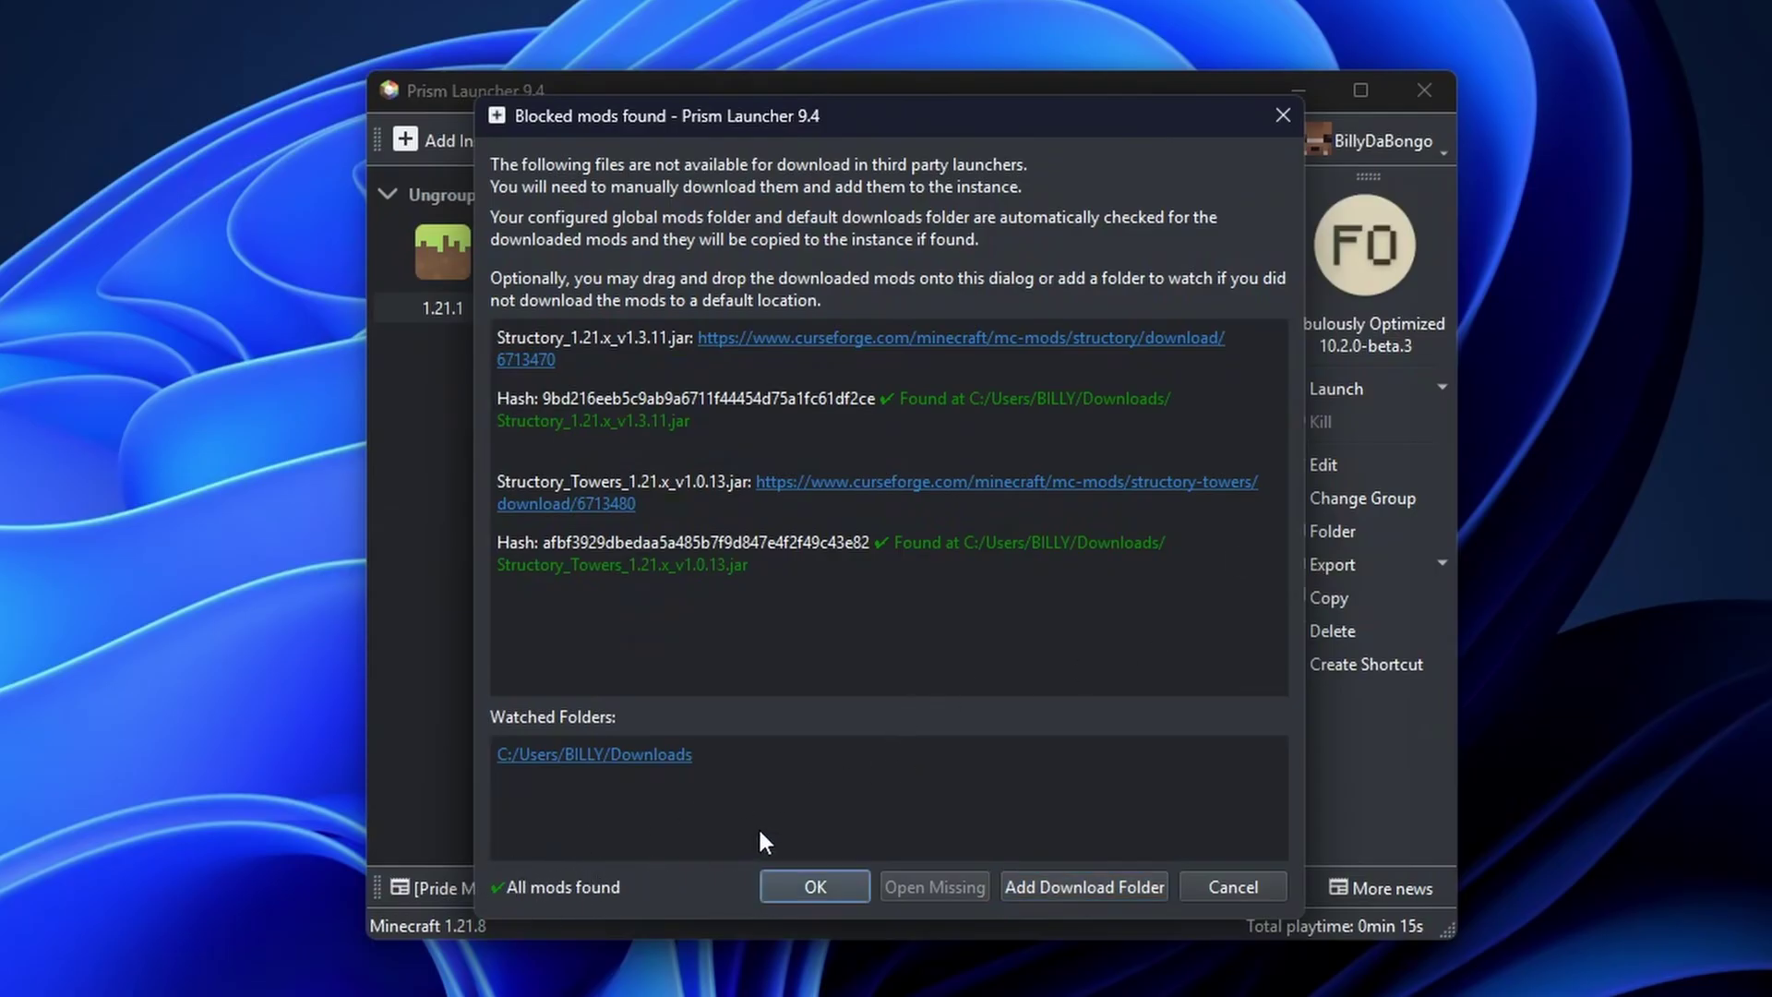
pyautogui.click(814, 888)
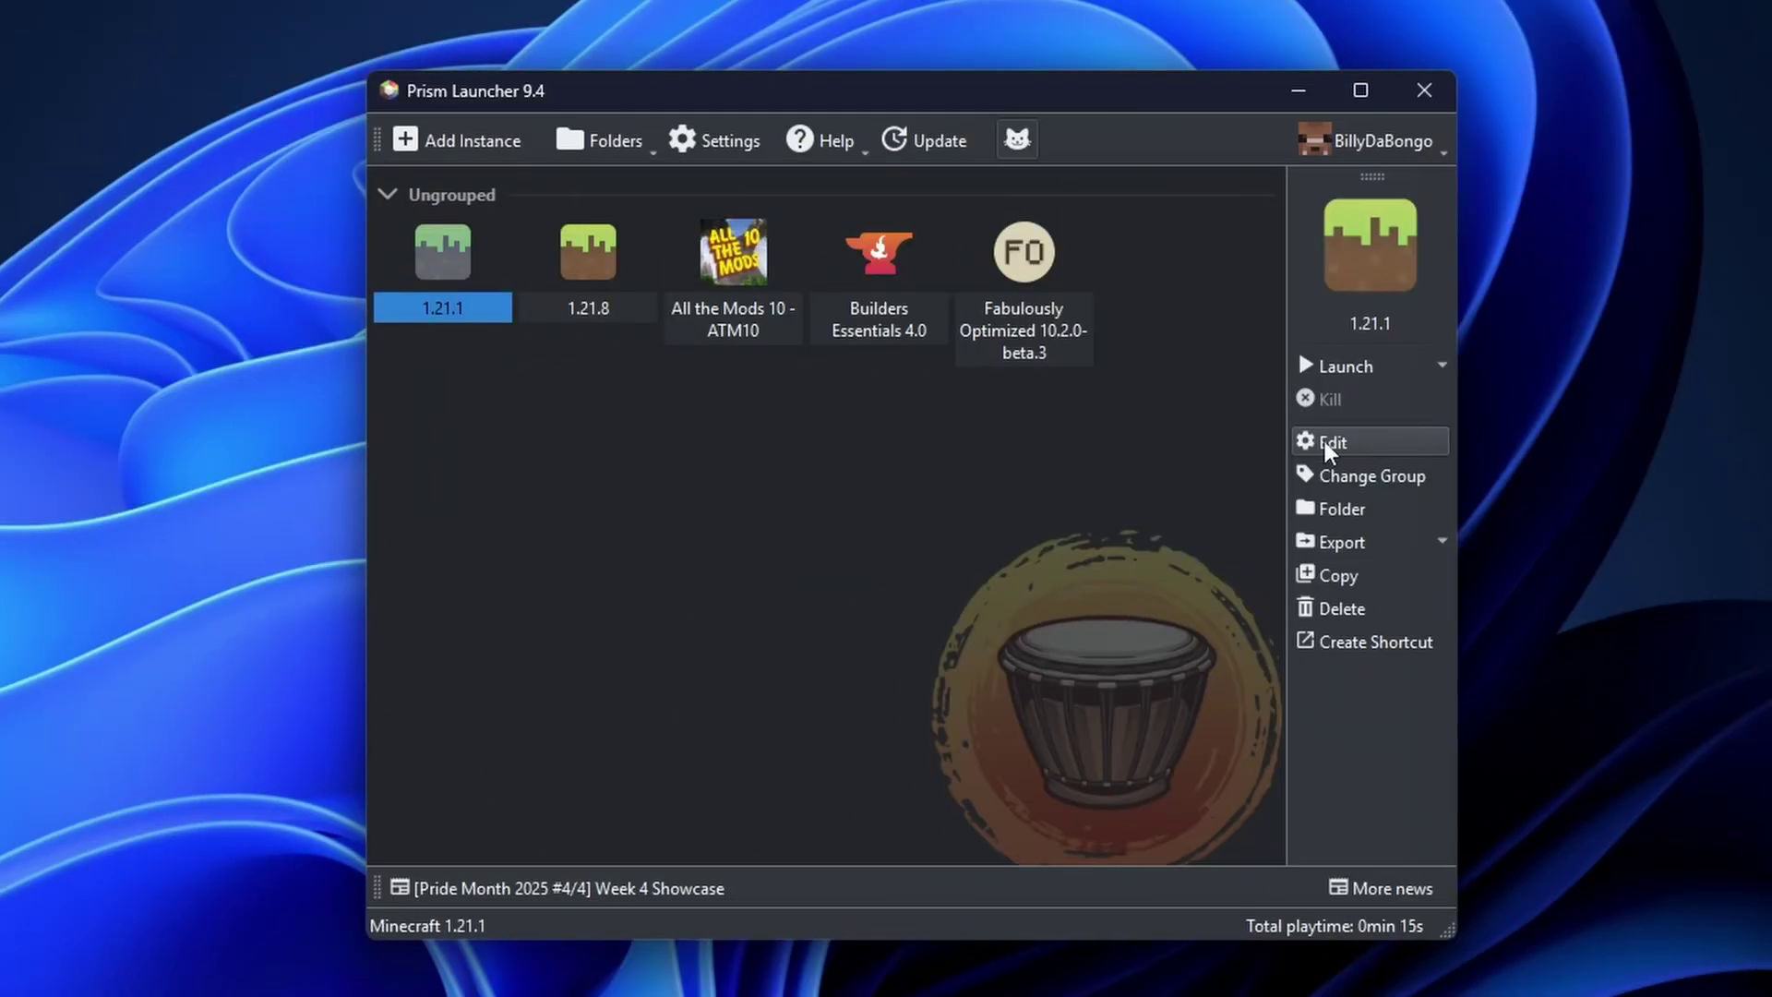
# Edit the 1.21.1 instance and open the version change for its Minecraft component.
pyautogui.click(1326, 441)
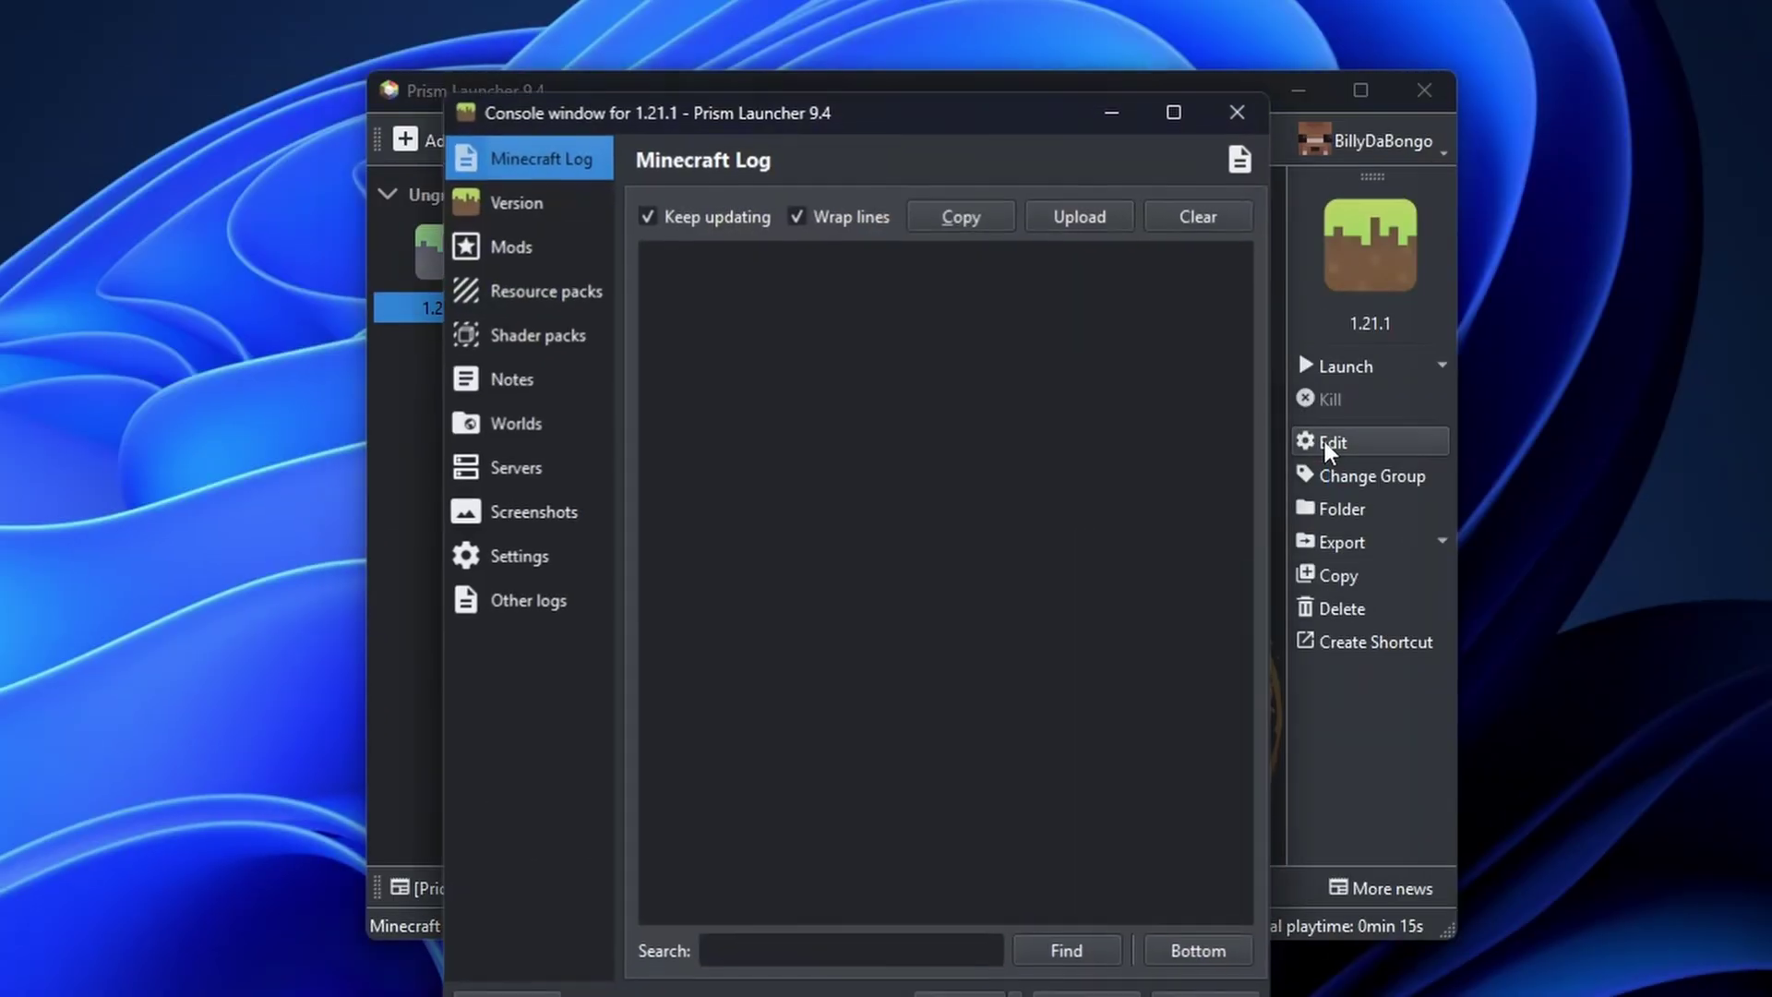
pyautogui.click(522, 201)
pyautogui.click(777, 245)
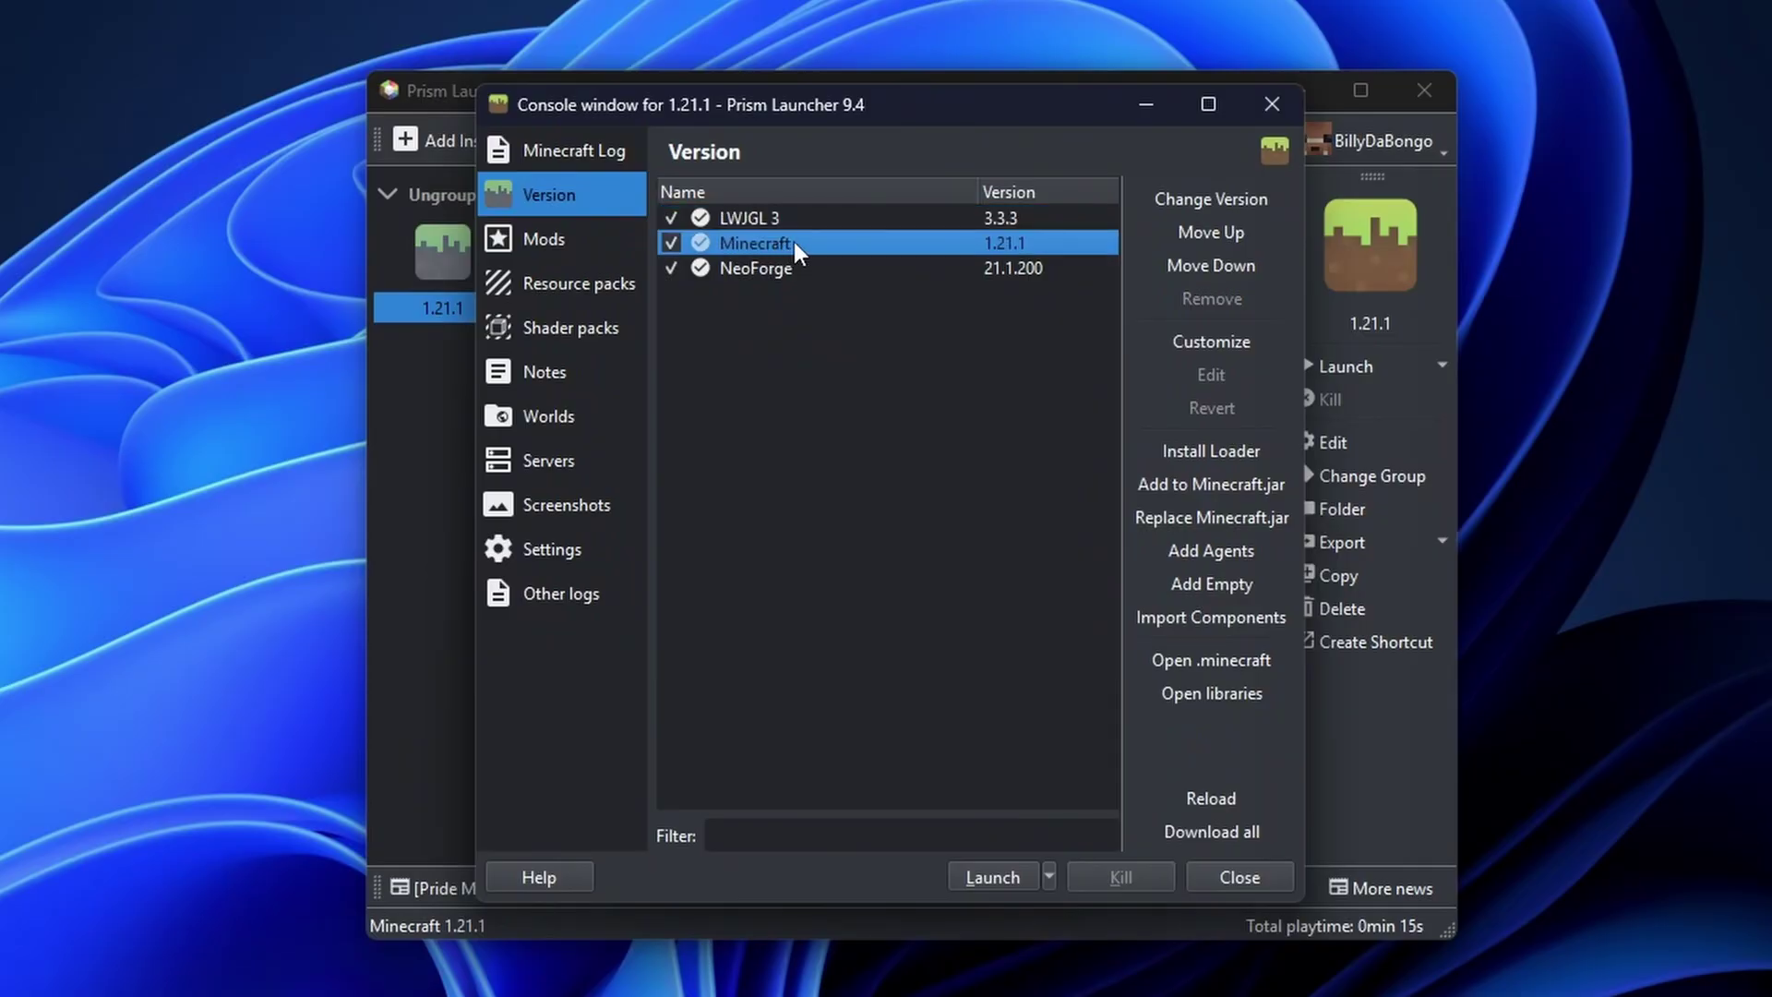
pyautogui.click(1222, 194)
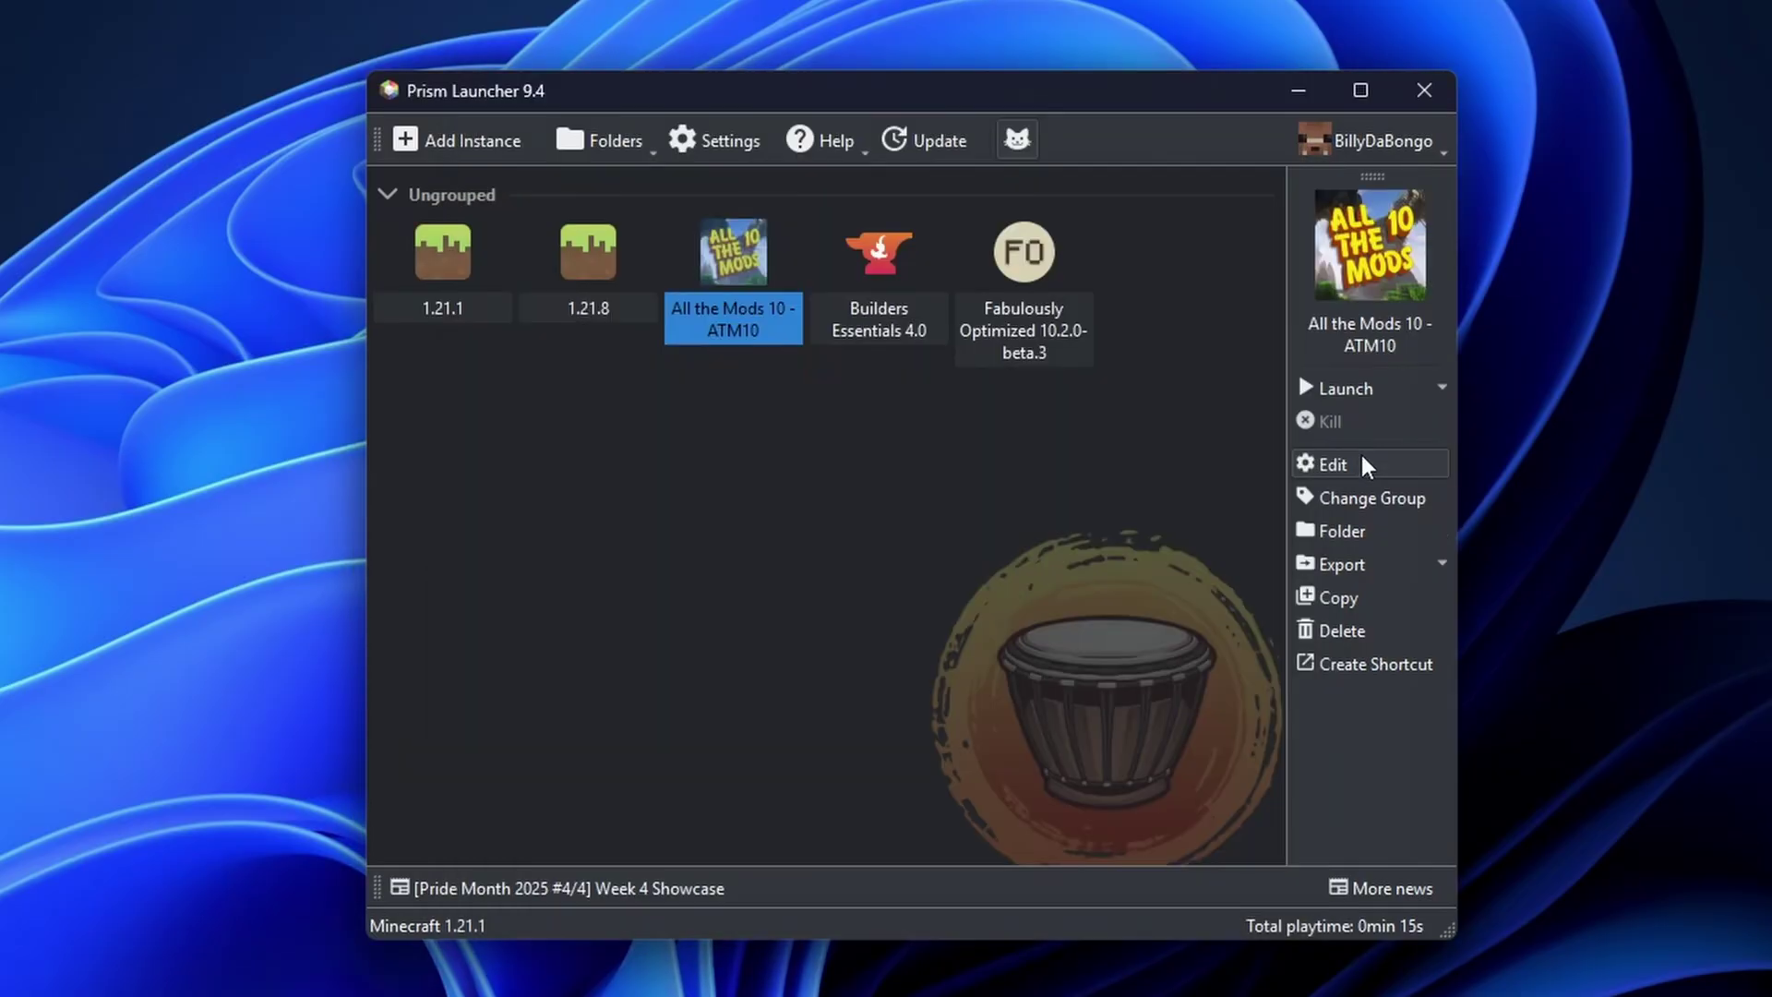
# View the CurseForge pack information of the All the Mods 10 - ATM10 instance and start a pack update.
pyautogui.click(1361, 452)
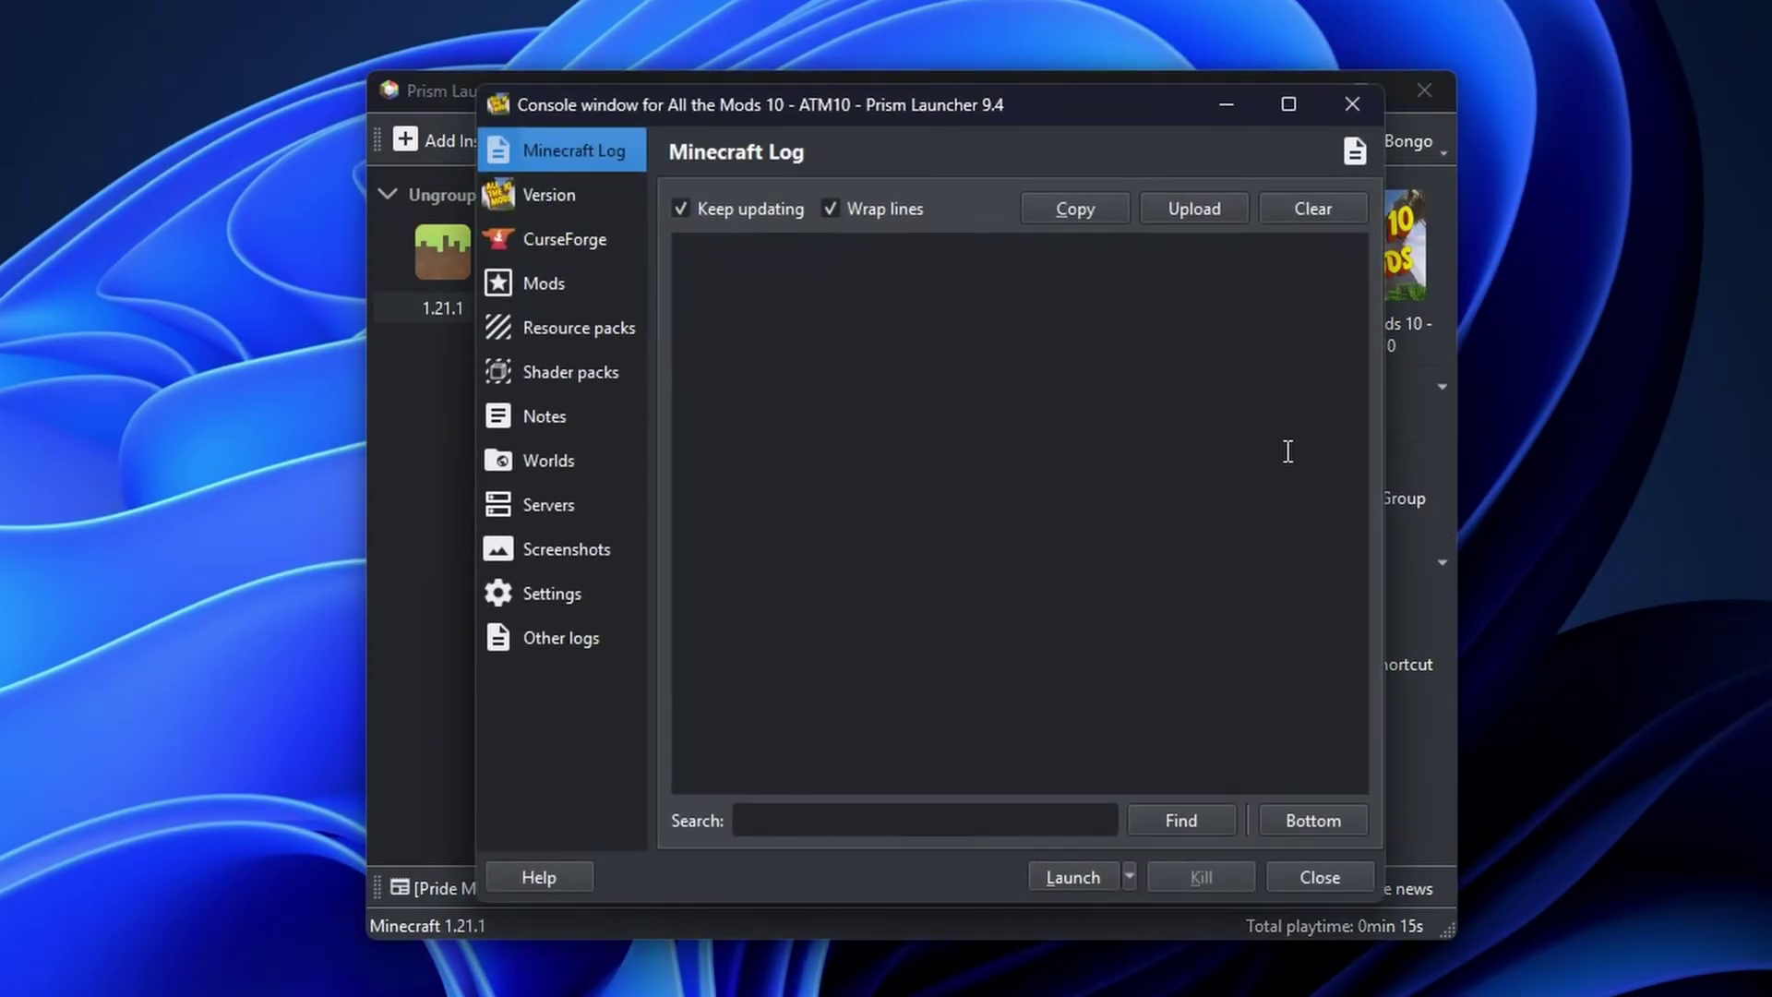
pyautogui.click(535, 246)
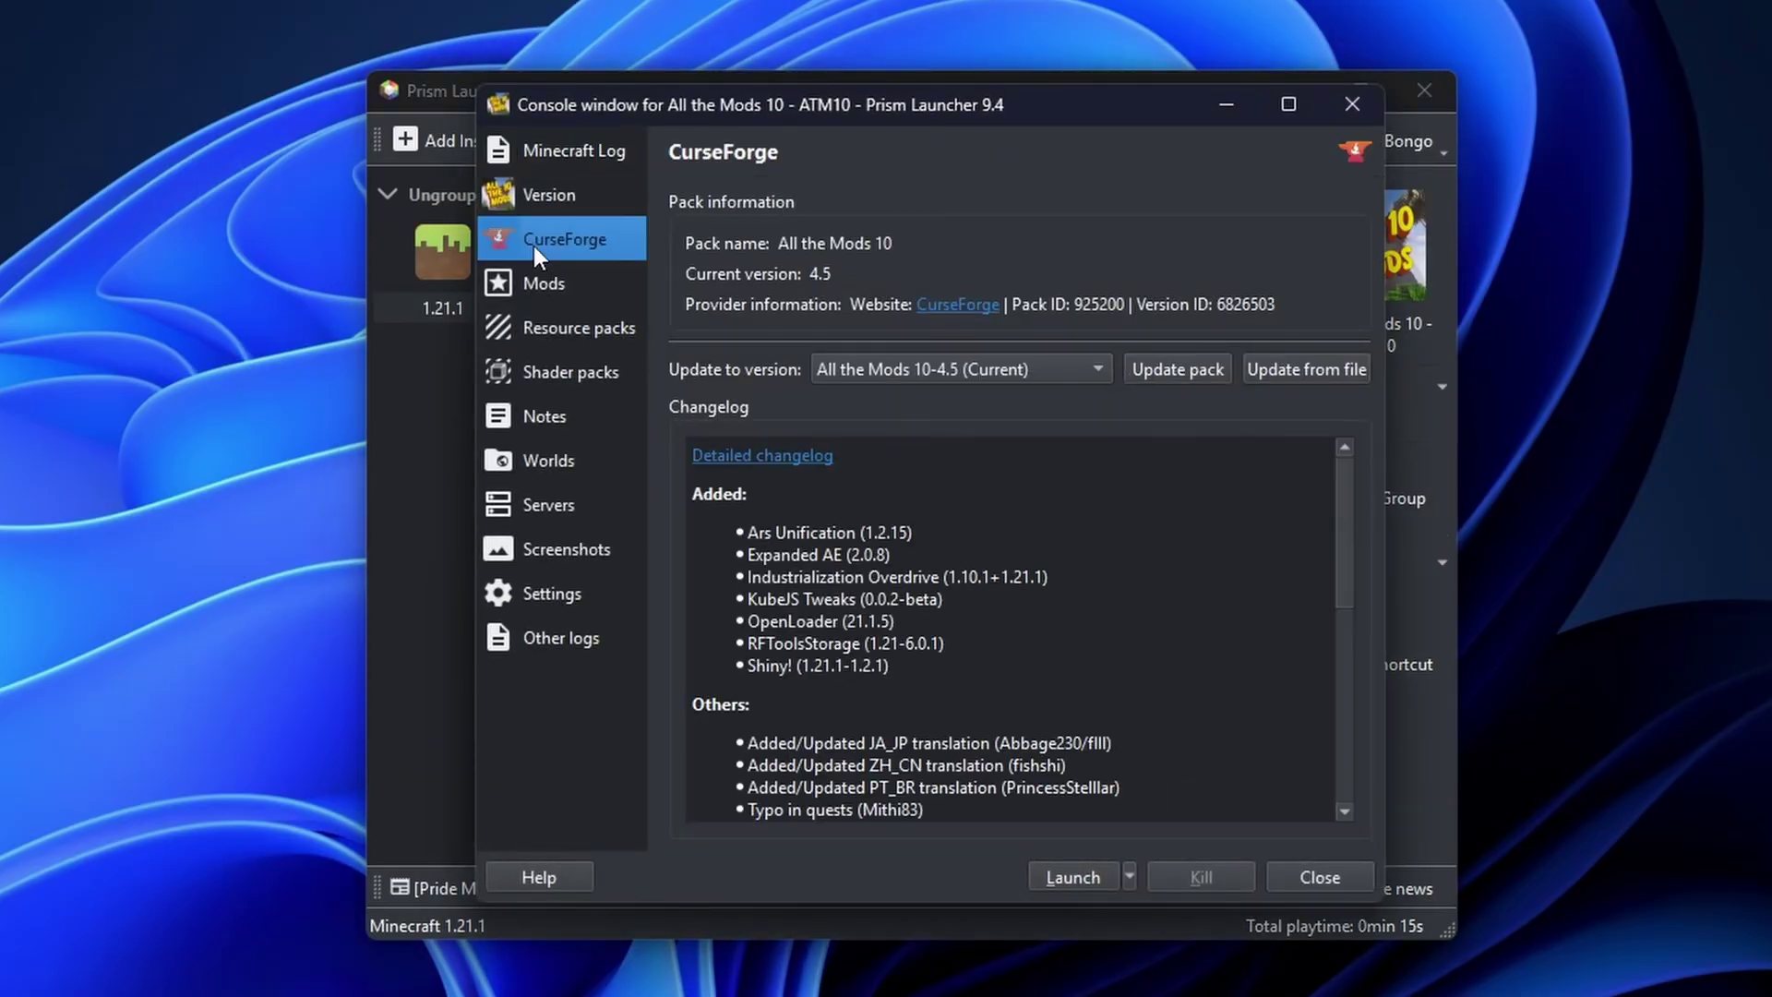
pyautogui.click(1172, 368)
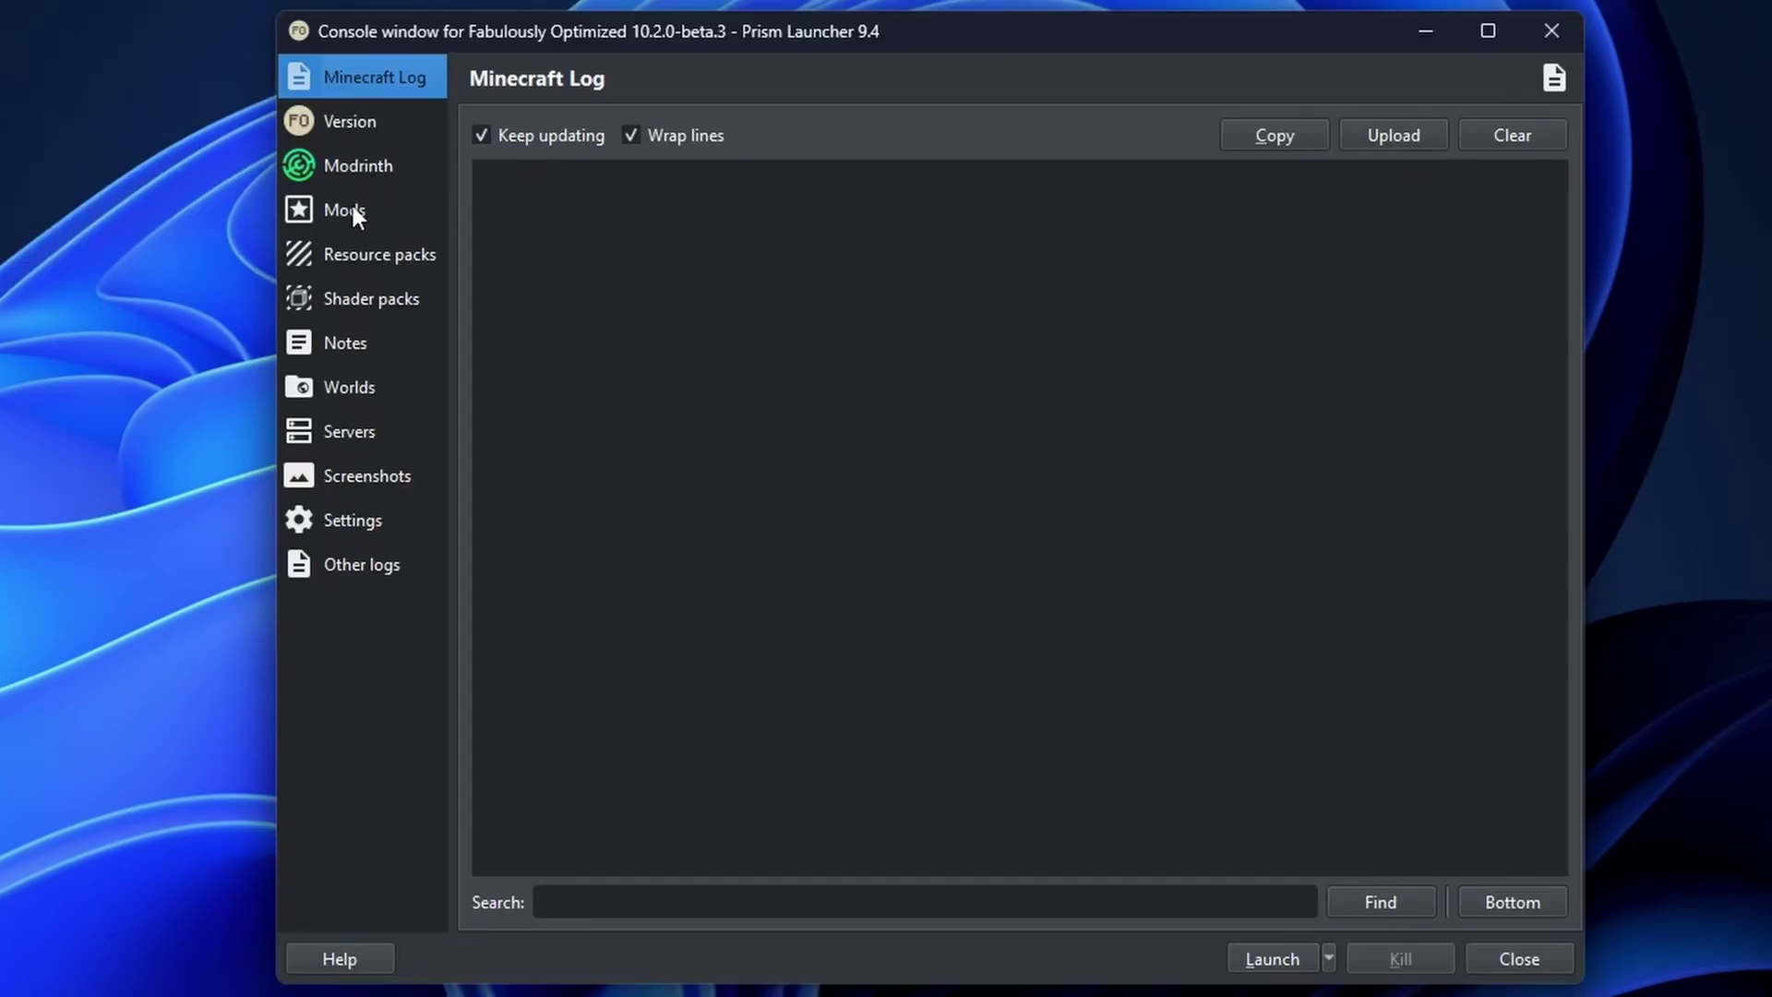
# Open the Modrinth mod downloads for the Fabulously Optimized instance, filtered to the Equipment category and sorted by downloads.
pyautogui.click(349, 210)
pyautogui.click(1489, 129)
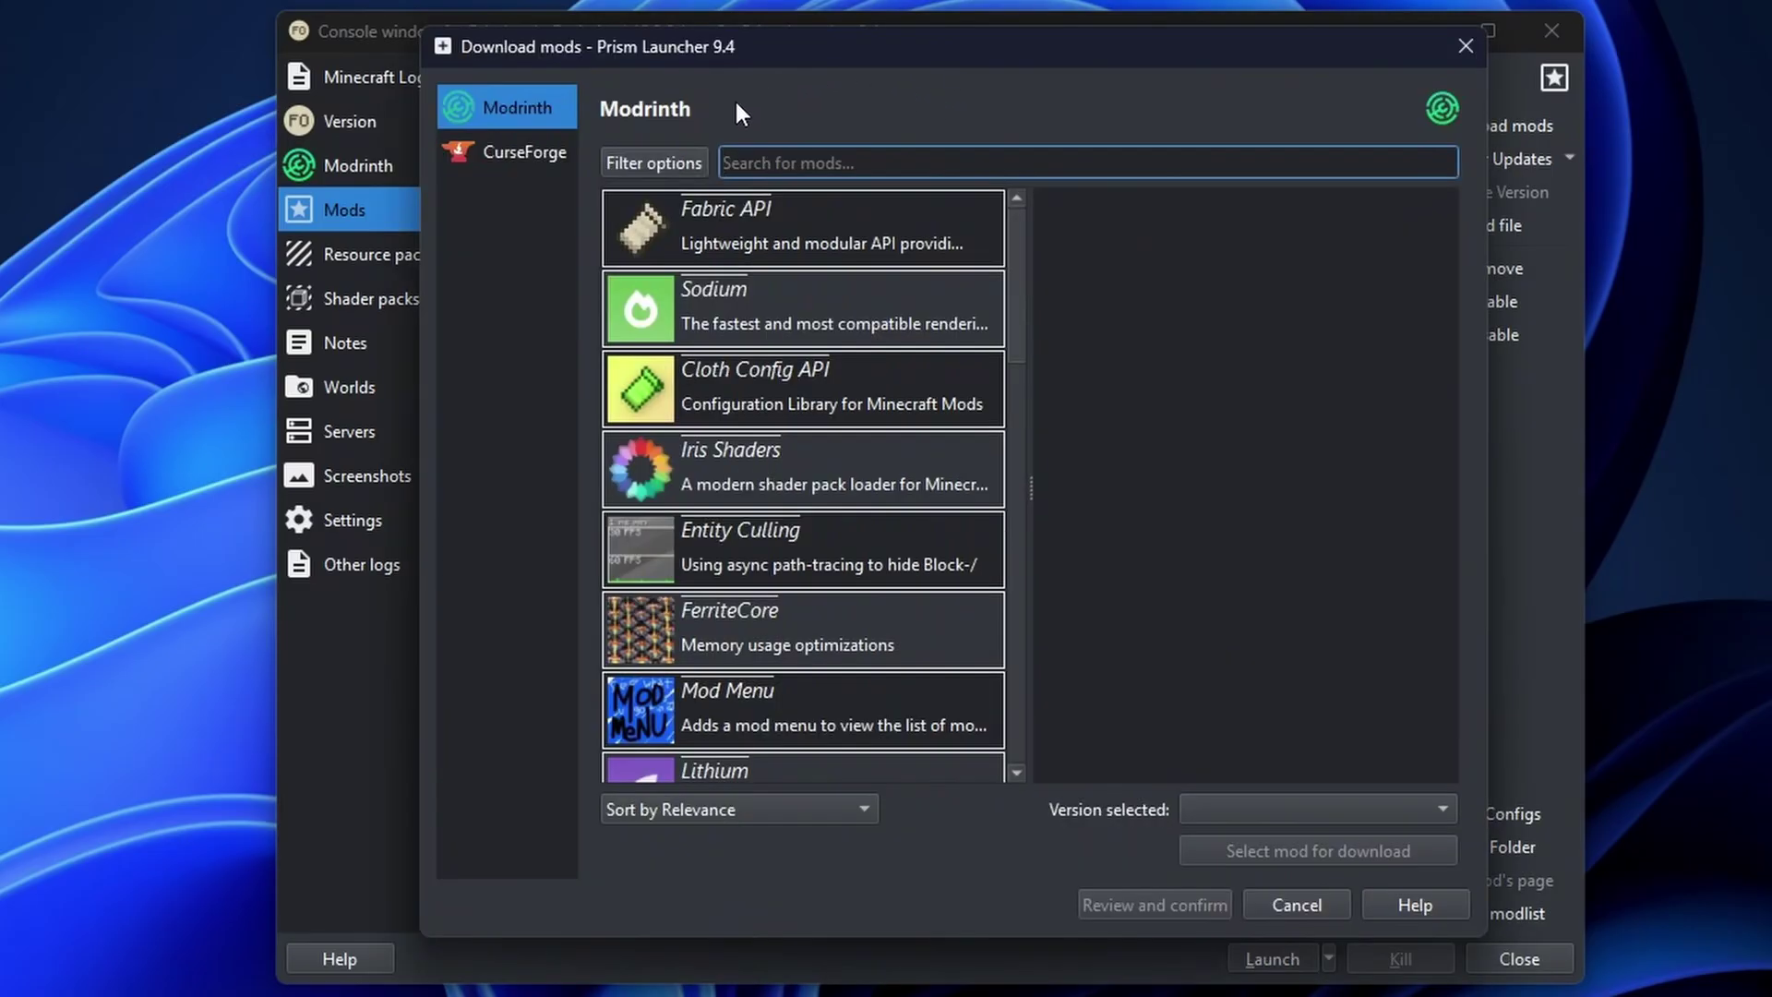
pyautogui.click(647, 164)
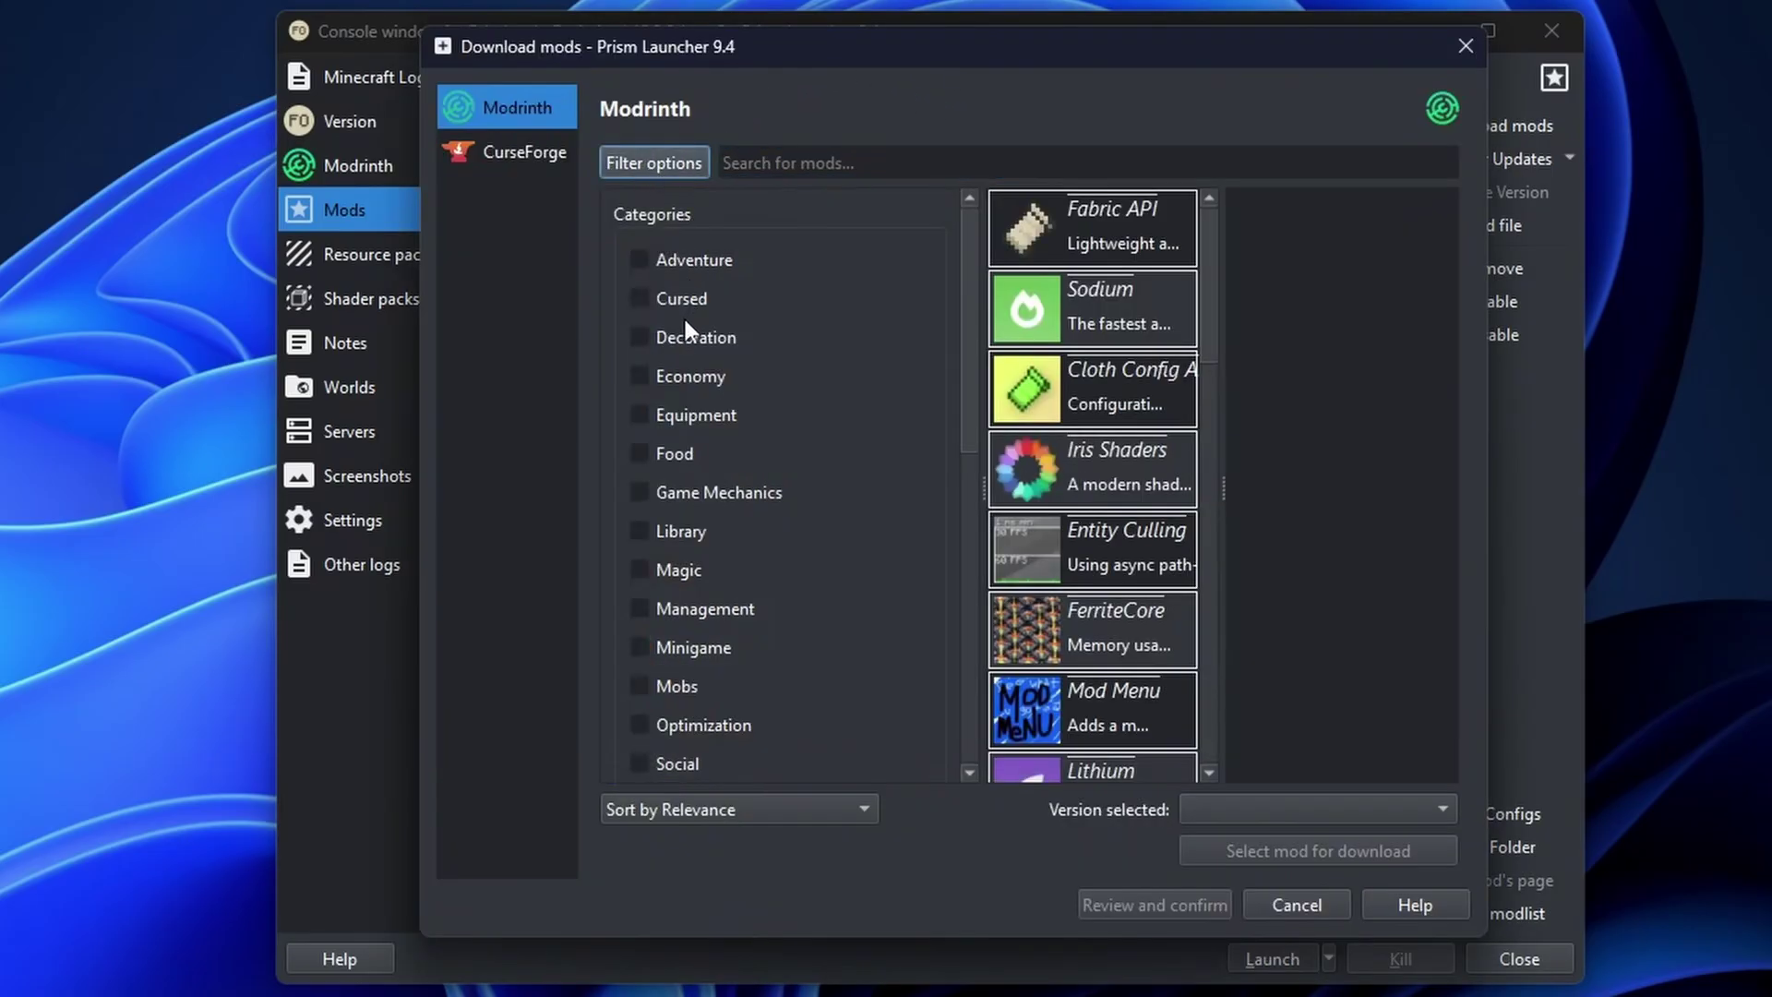
pyautogui.click(640, 415)
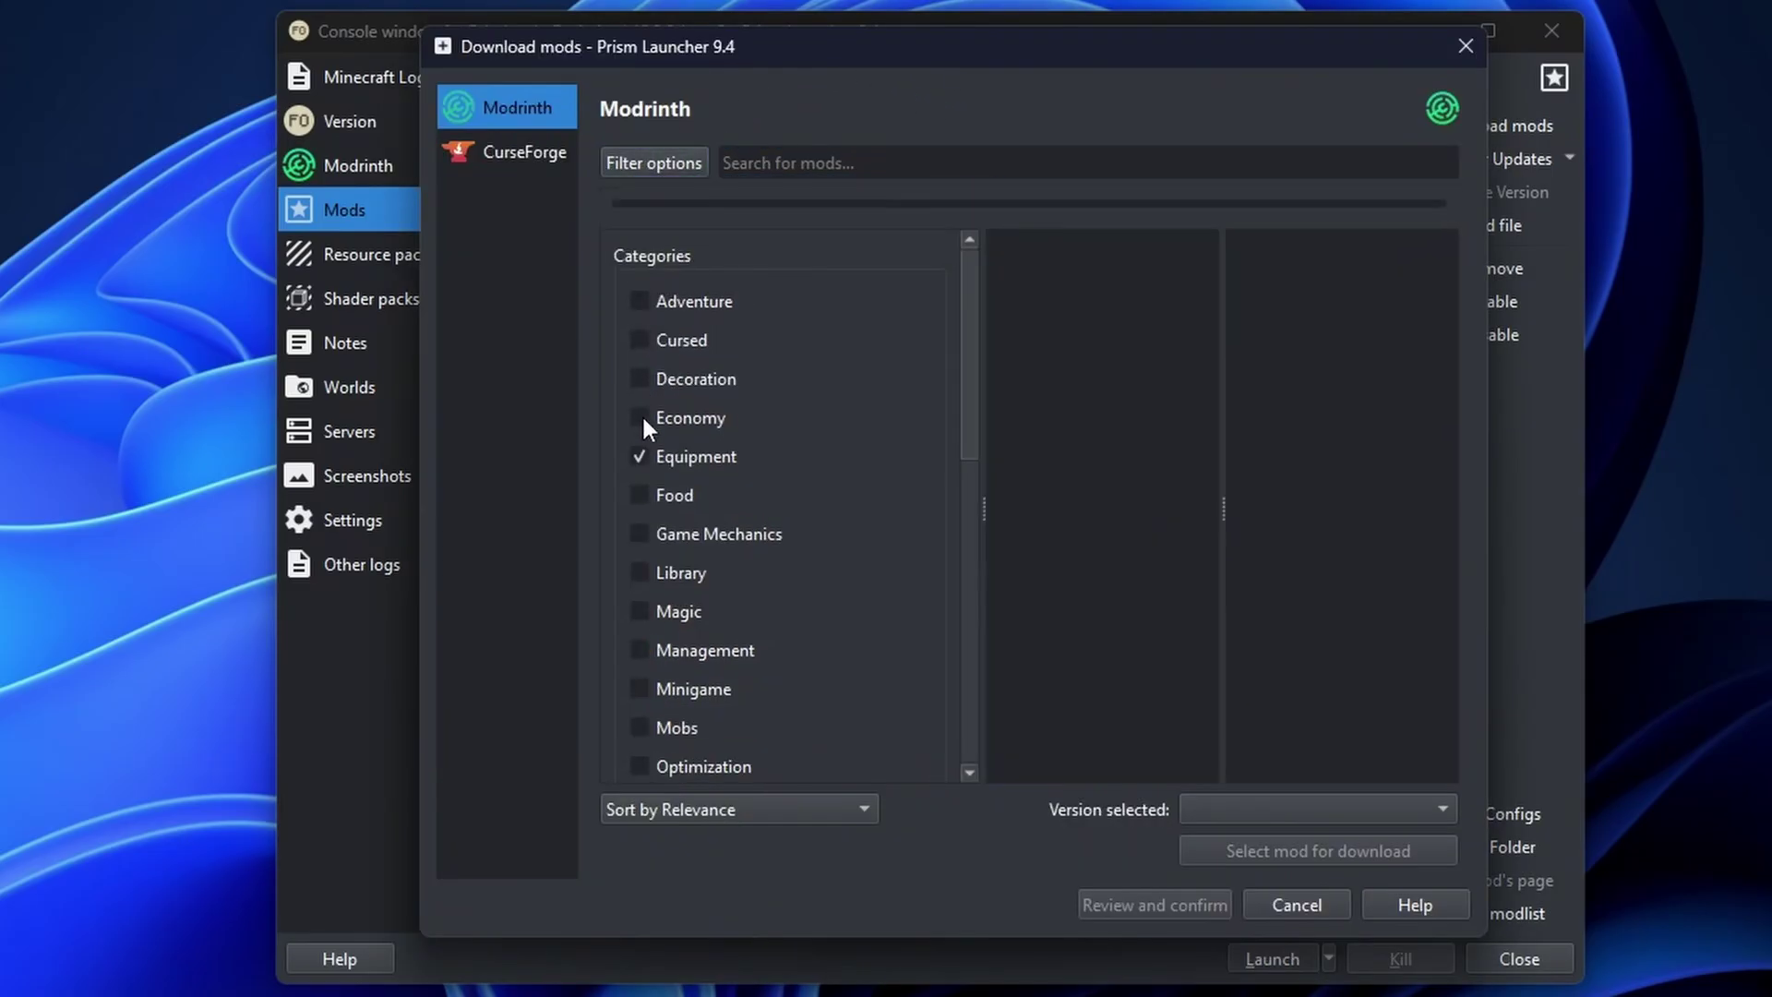
pyautogui.click(676, 164)
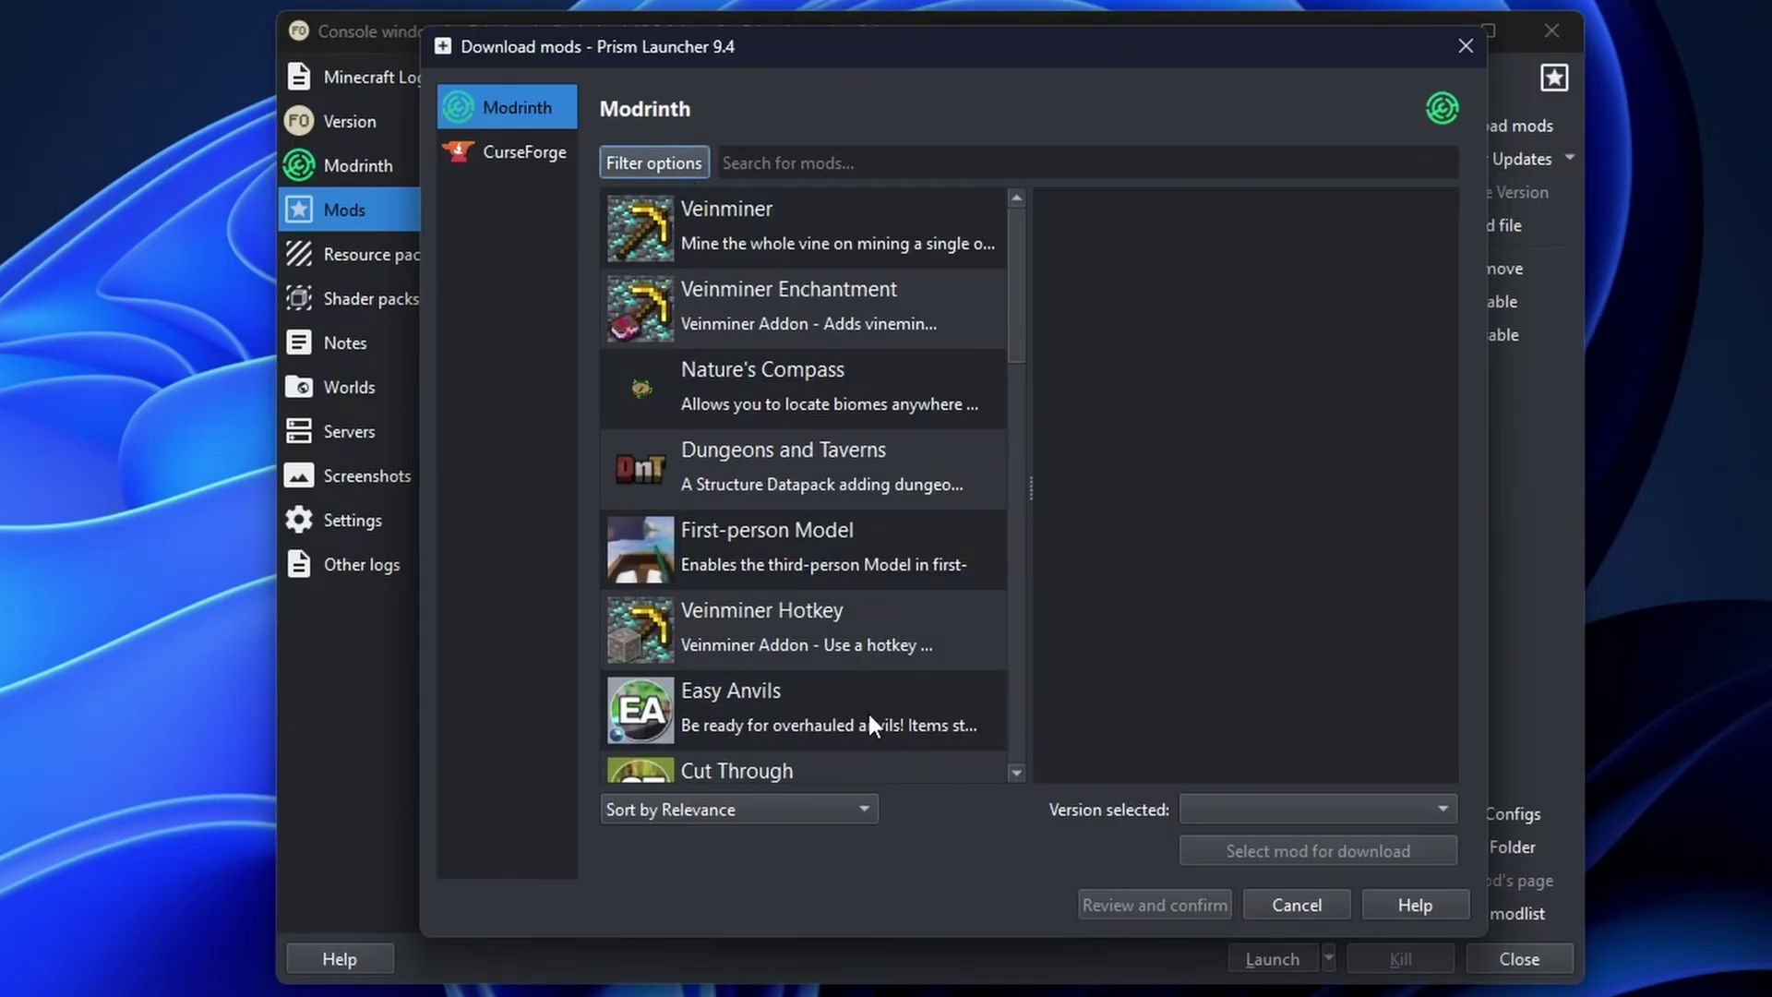
pyautogui.click(811, 808)
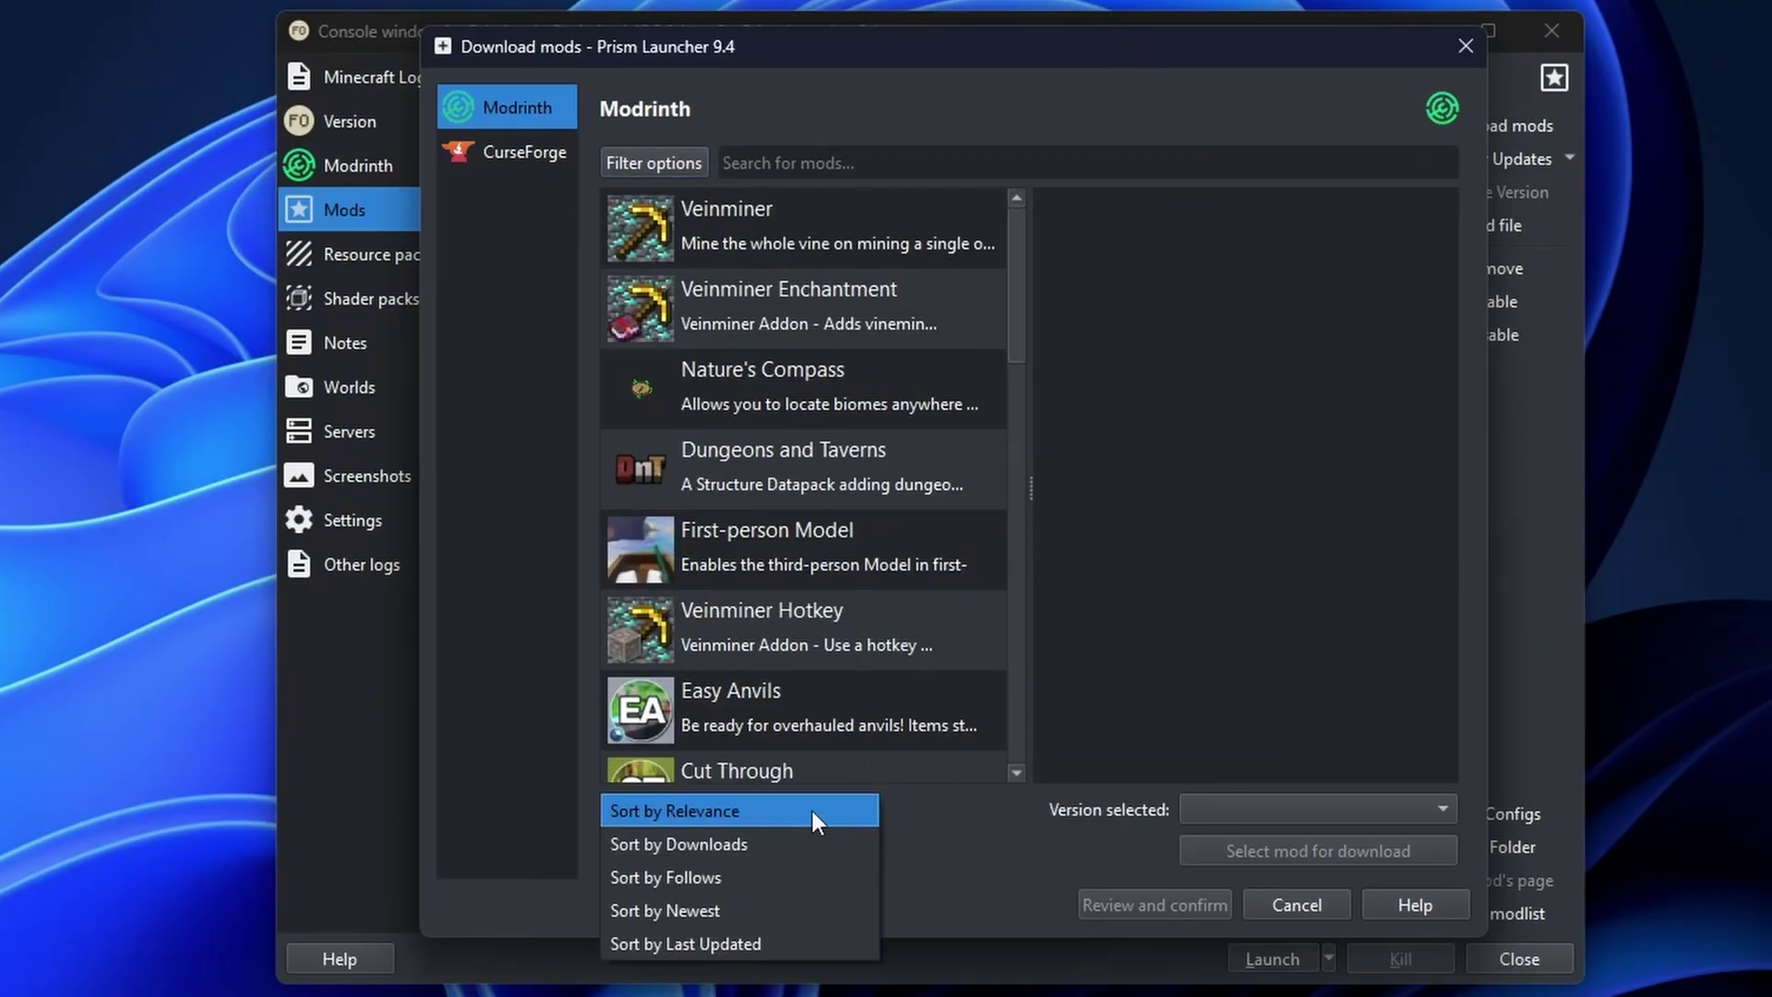
pyautogui.click(751, 851)
# Search for "veinminer" and select Veinminer Fabric 2.4.9 for download.
pyautogui.click(872, 164)
pyautogui.write('veinminer')
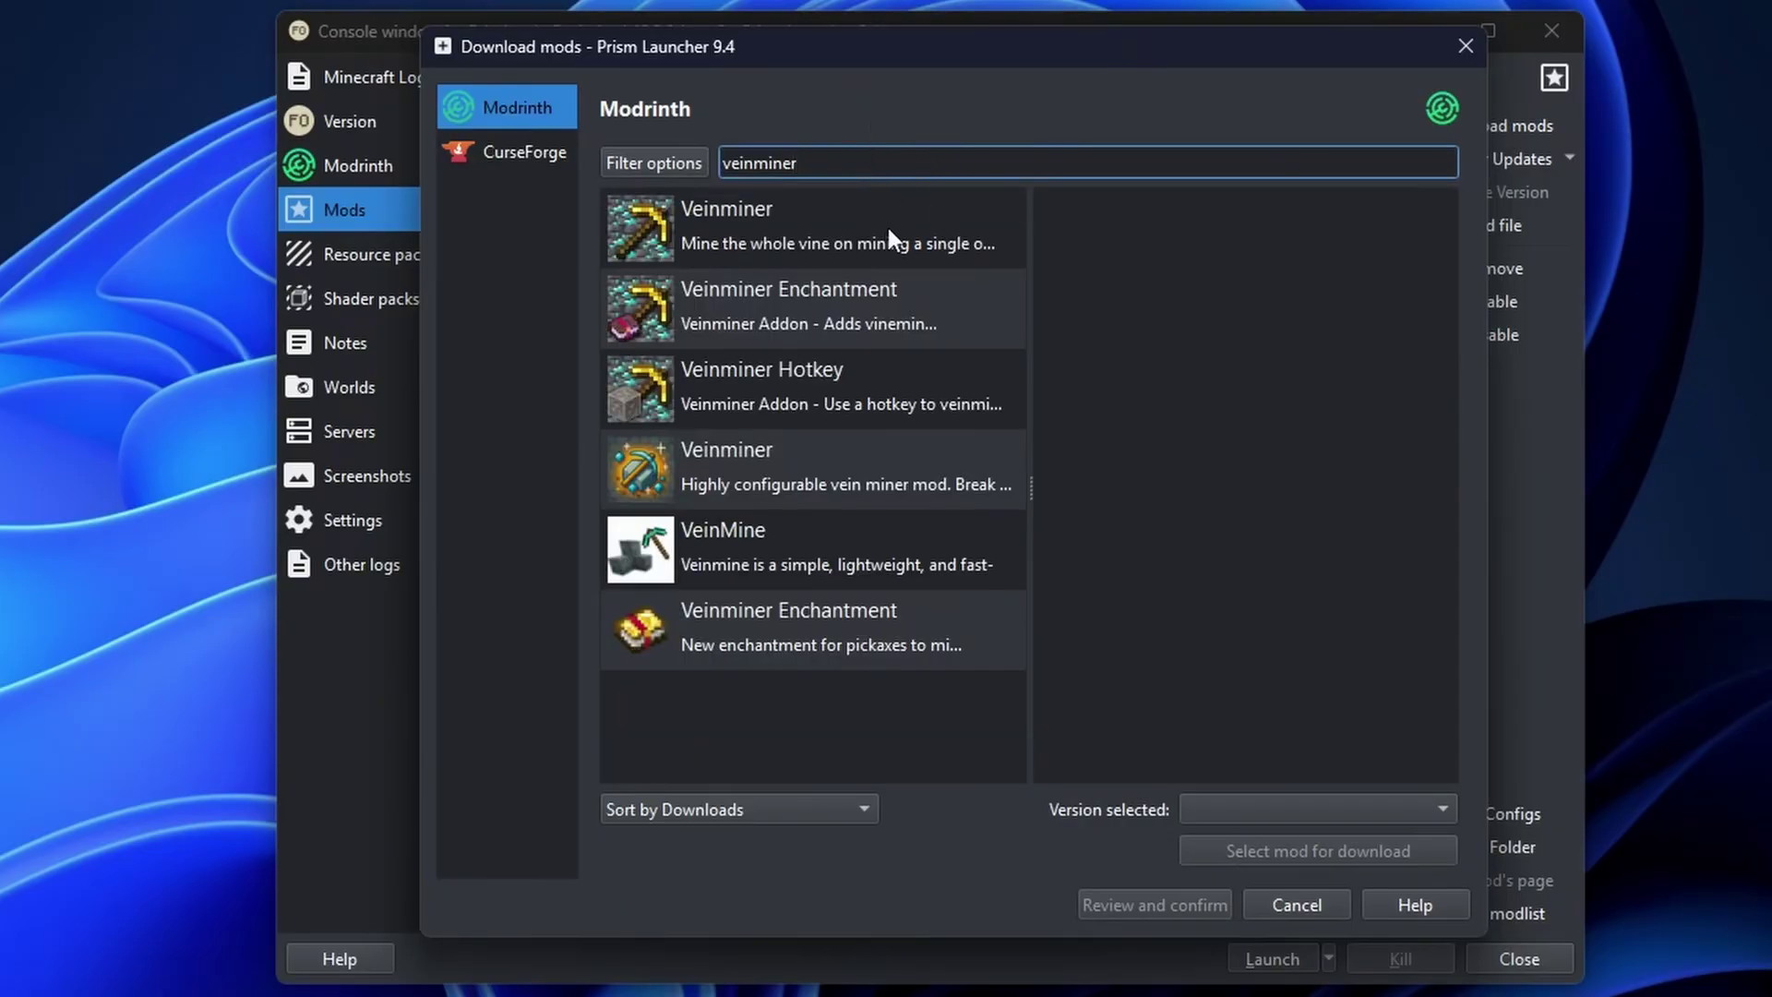
pyautogui.click(864, 233)
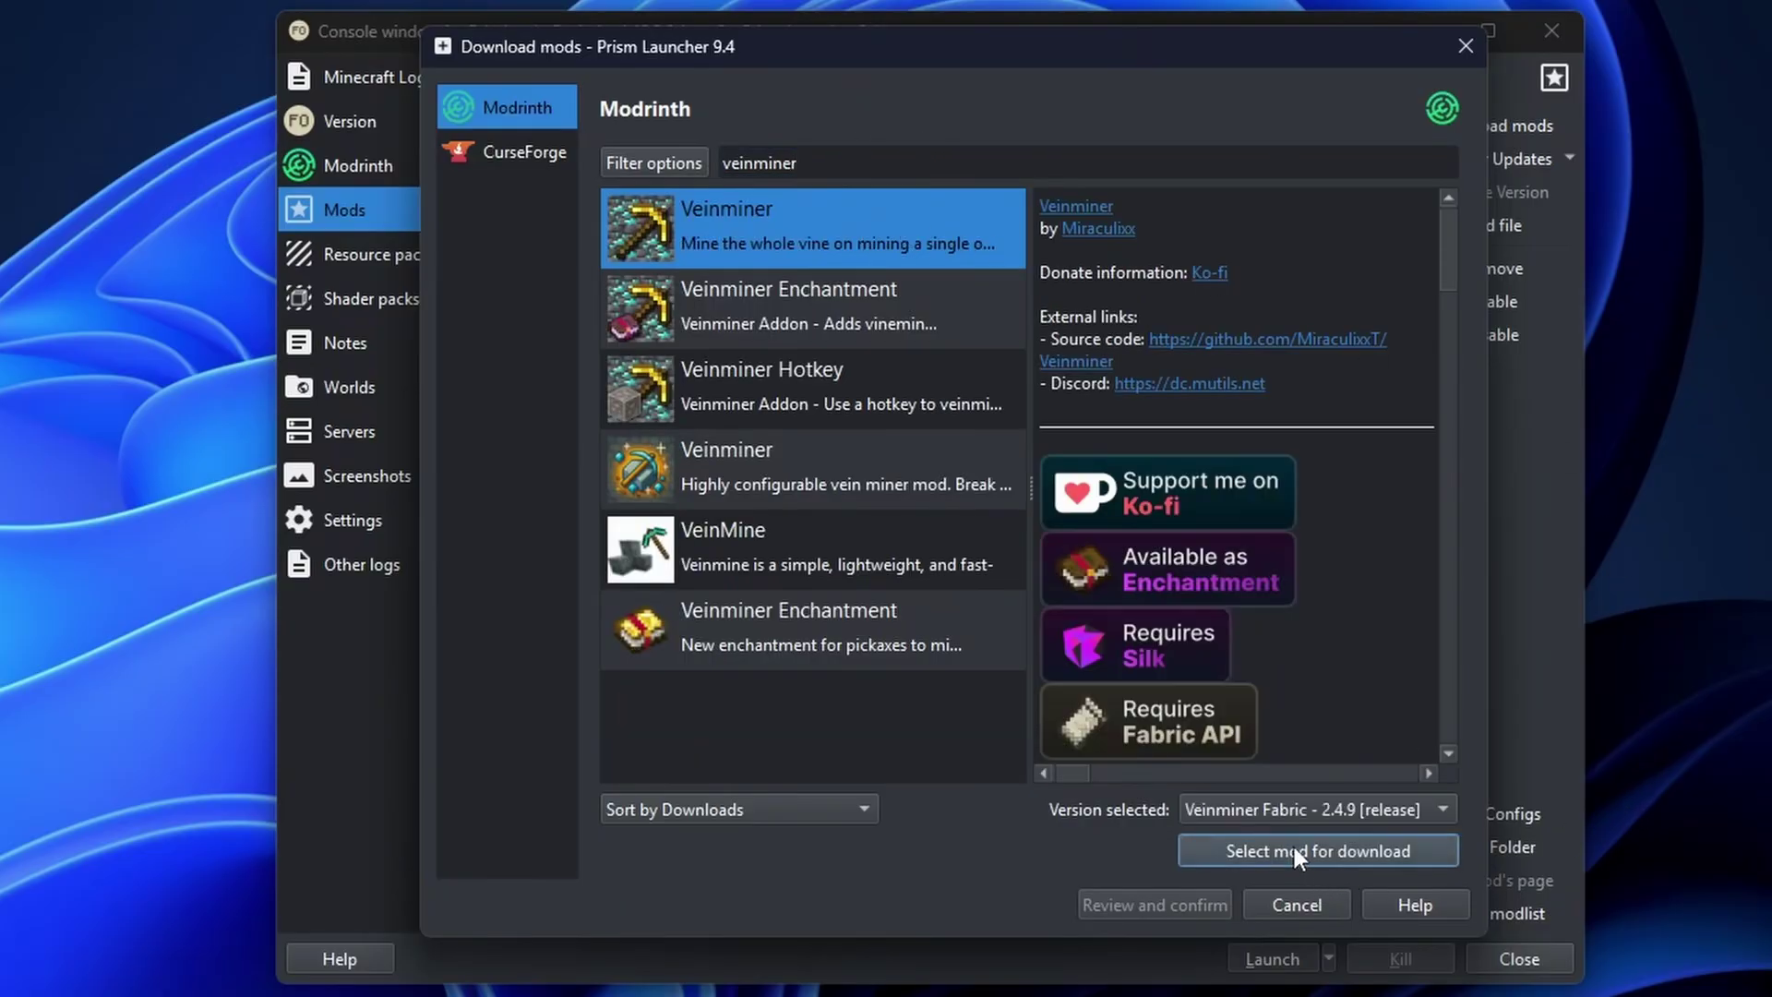
pyautogui.click(1297, 805)
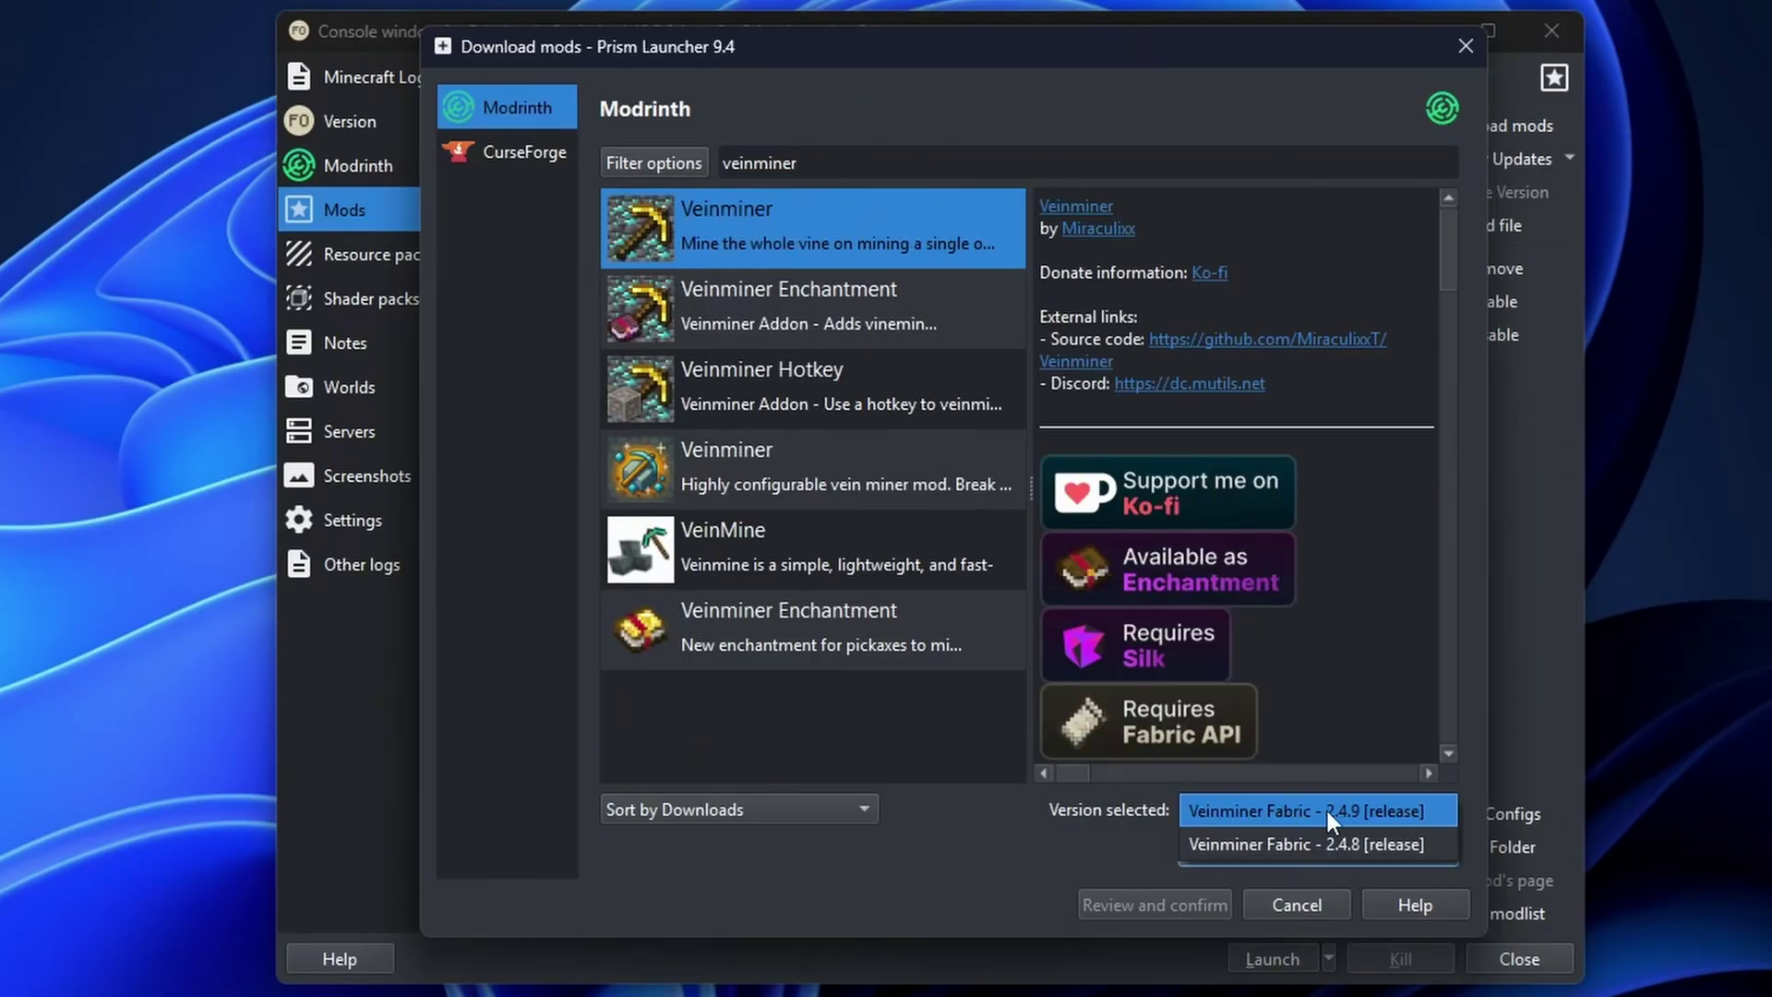
pyautogui.click(1328, 811)
pyautogui.click(1320, 851)
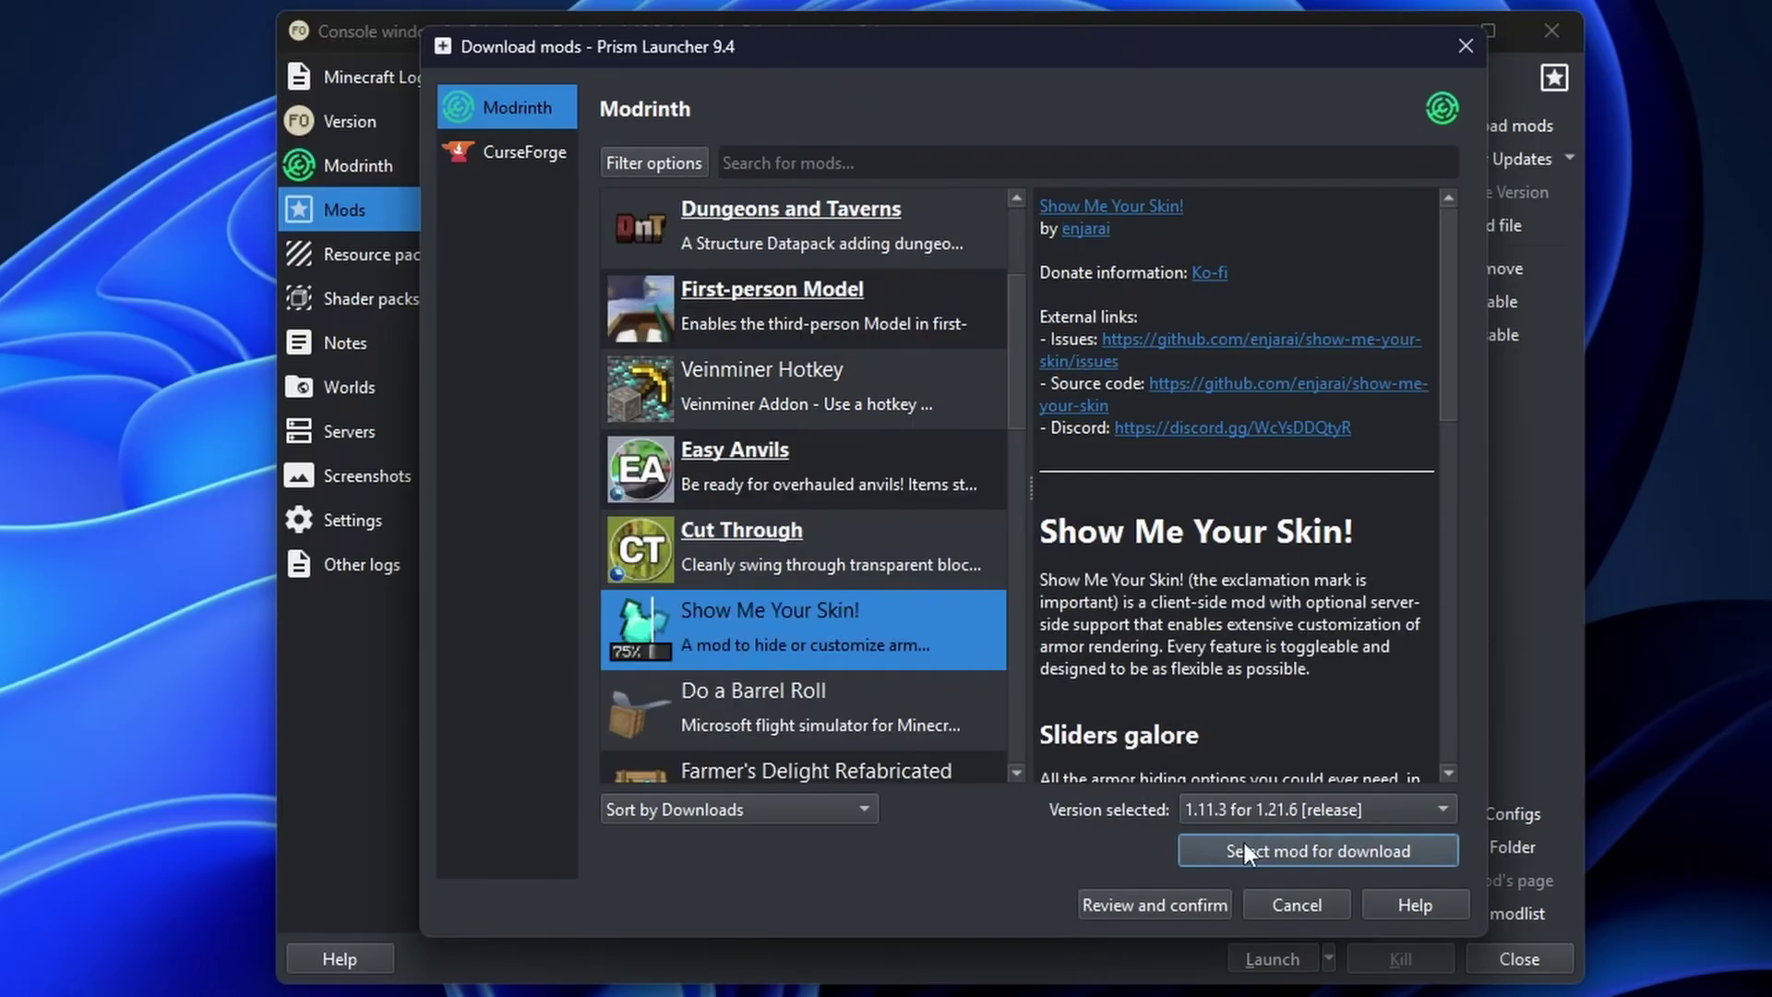
# Select Show Me Your Skin! 1.11.3 and Do a Barrel Roll 3.8.3, and confirm downloading all chosen mods with their dependencies.
pyautogui.click(1244, 844)
pyautogui.click(796, 696)
pyautogui.click(1204, 856)
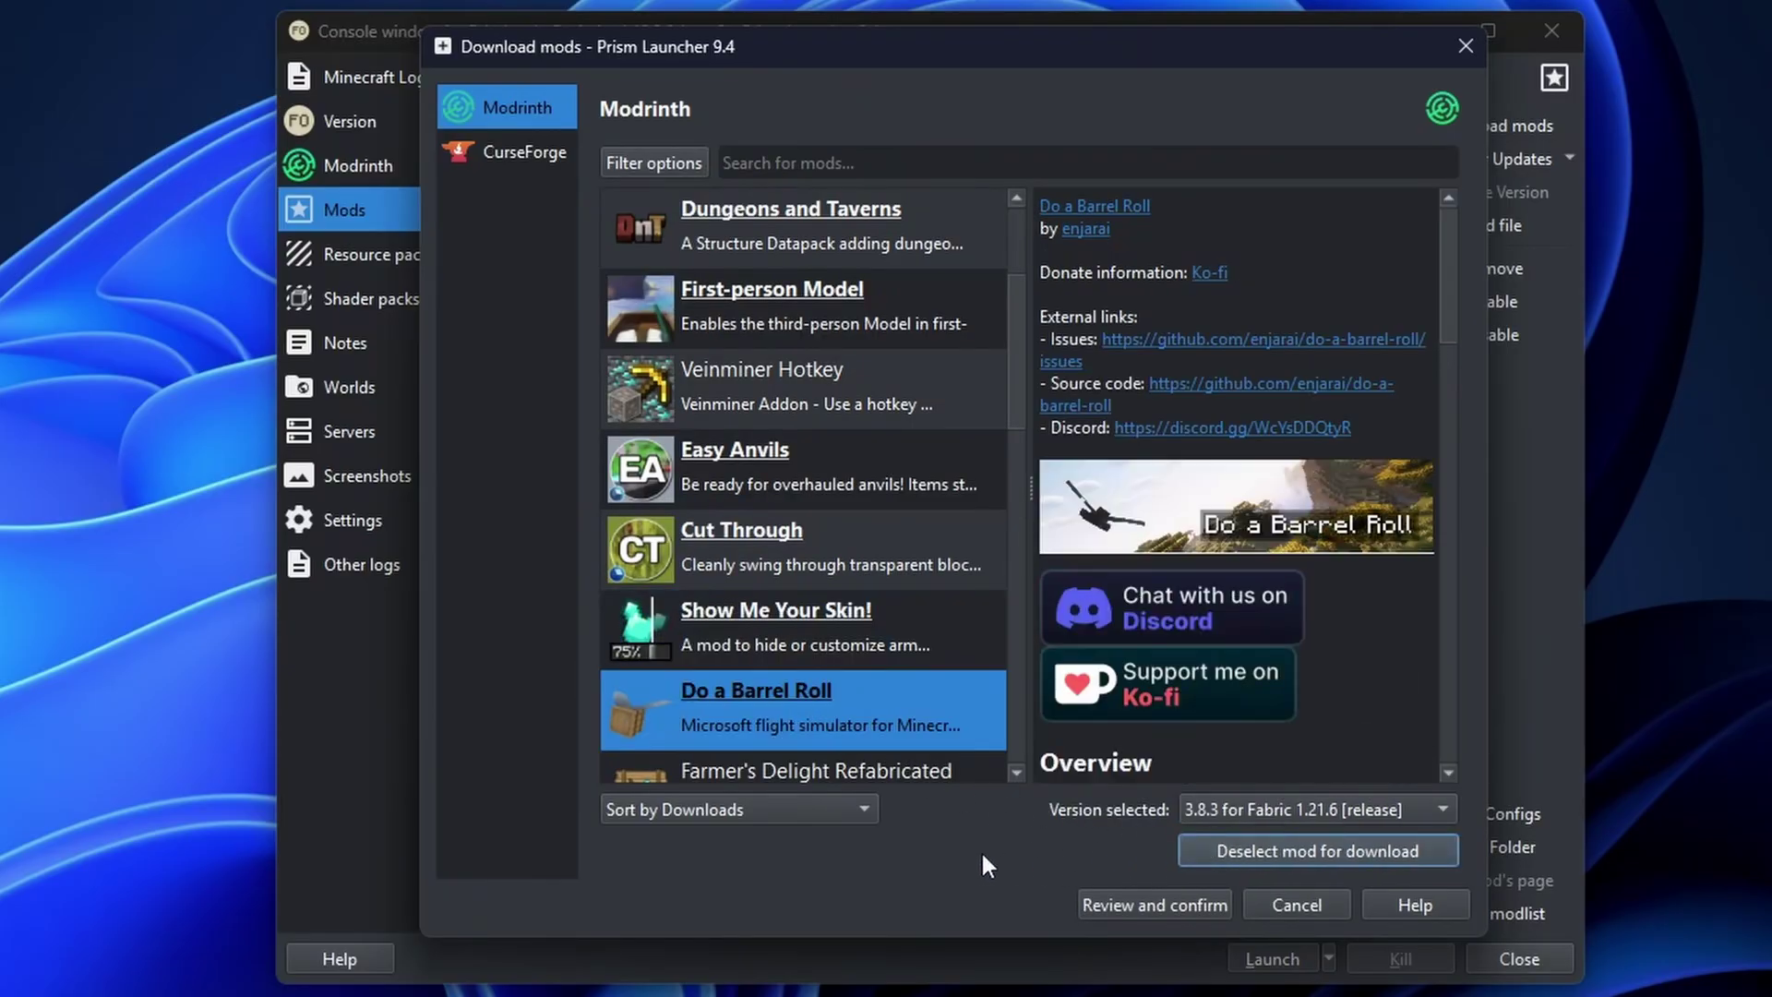
pyautogui.click(1143, 906)
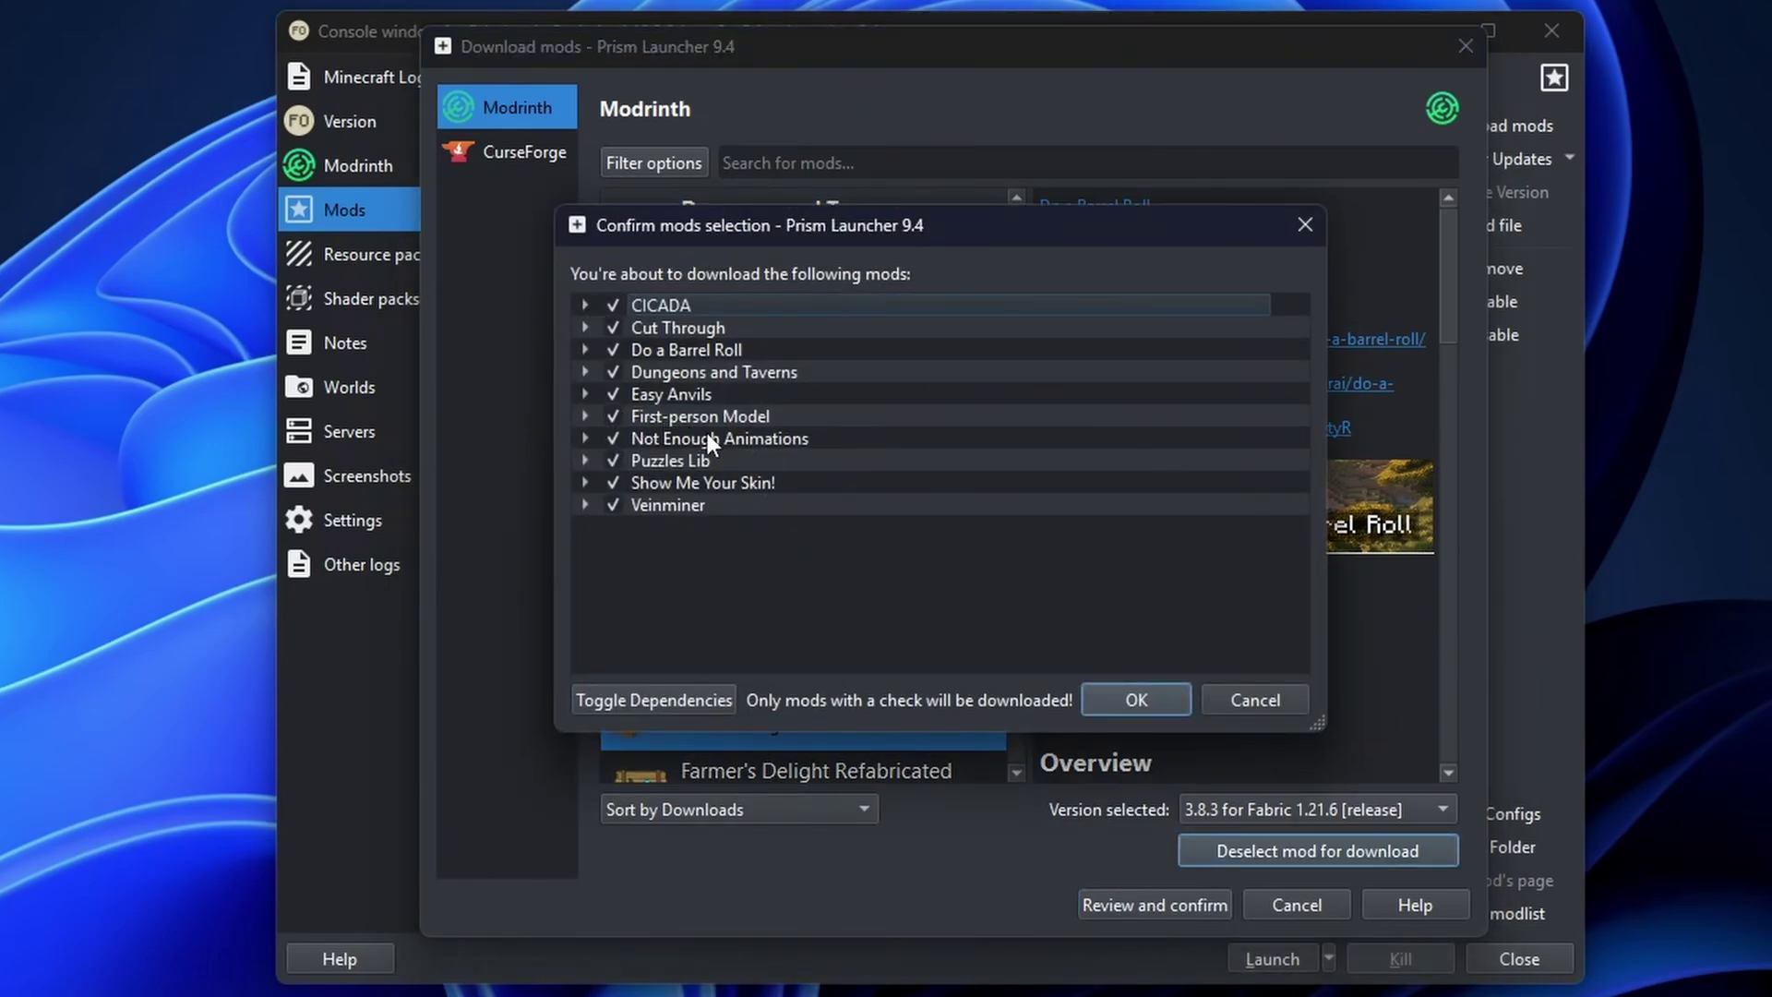
pyautogui.click(702, 467)
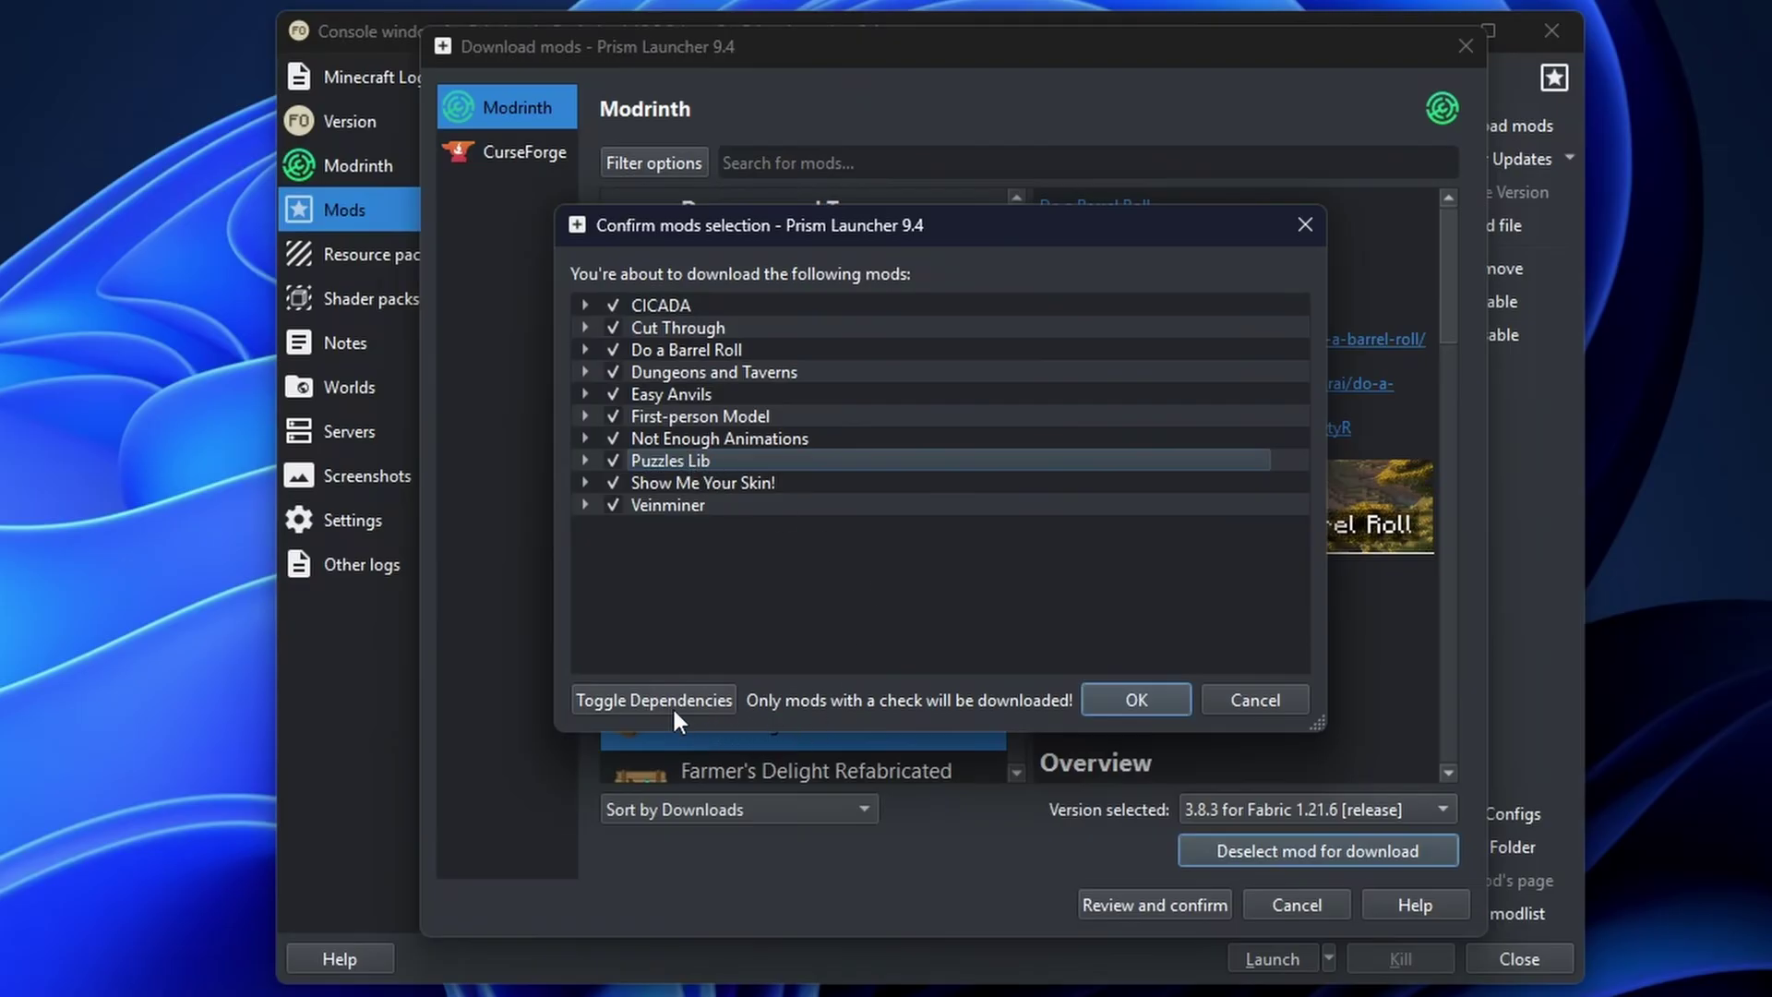
pyautogui.click(1149, 706)
# Check the instance's installed mods for updates and add the Advanced Peripherals mod from a local file.
pyautogui.click(1464, 158)
pyautogui.click(1303, 940)
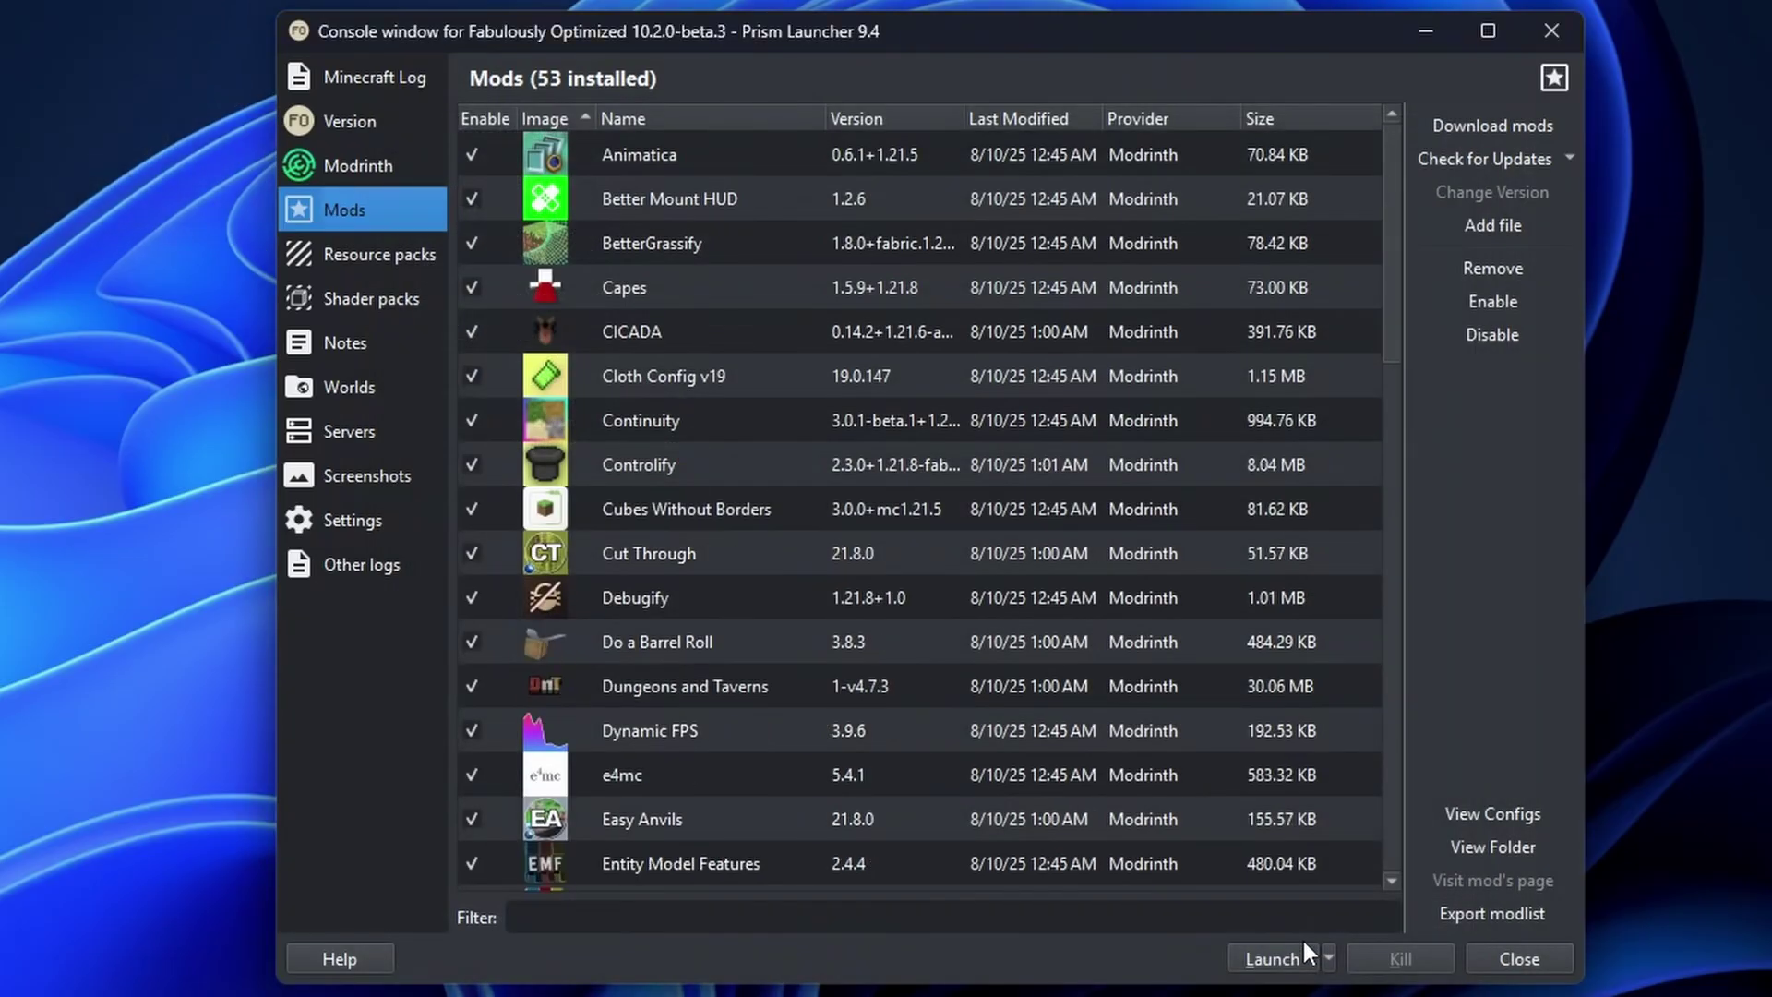
pyautogui.click(1493, 225)
pyautogui.click(783, 583)
pyautogui.click(1681, 986)
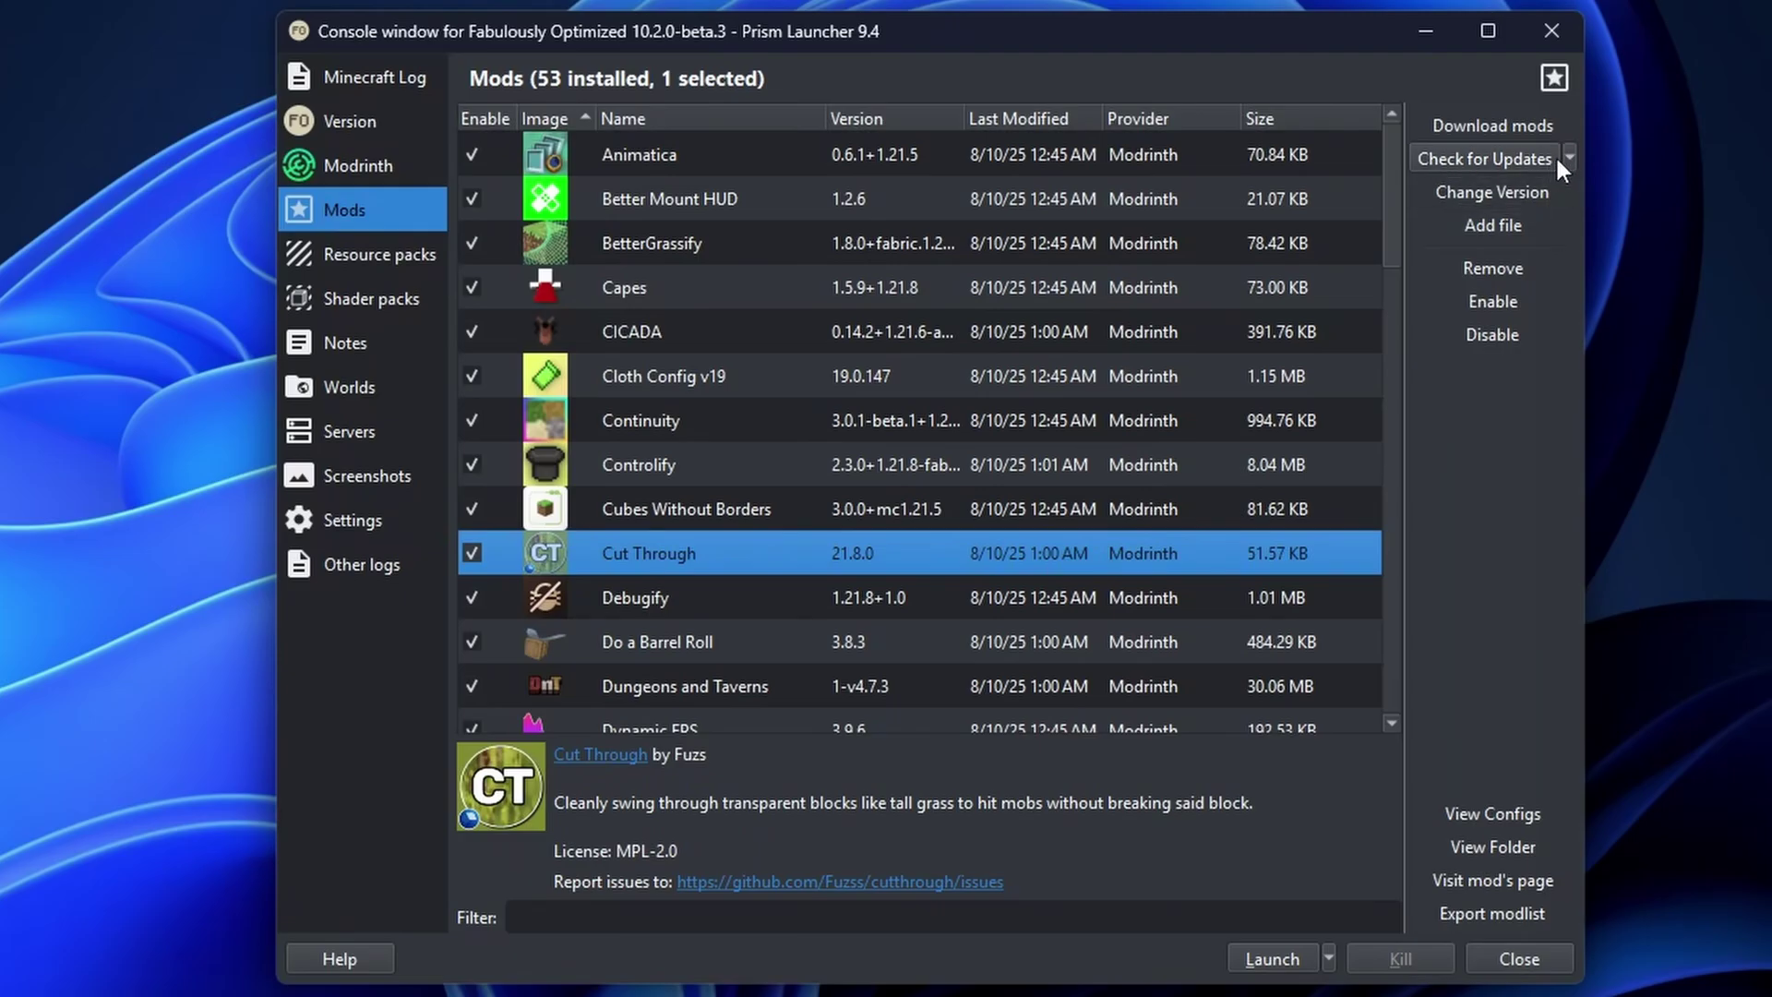
# View the available version selection for the Cut Through mod, and enable and disable the Advanced Peripherals mod.
pyautogui.click(1510, 197)
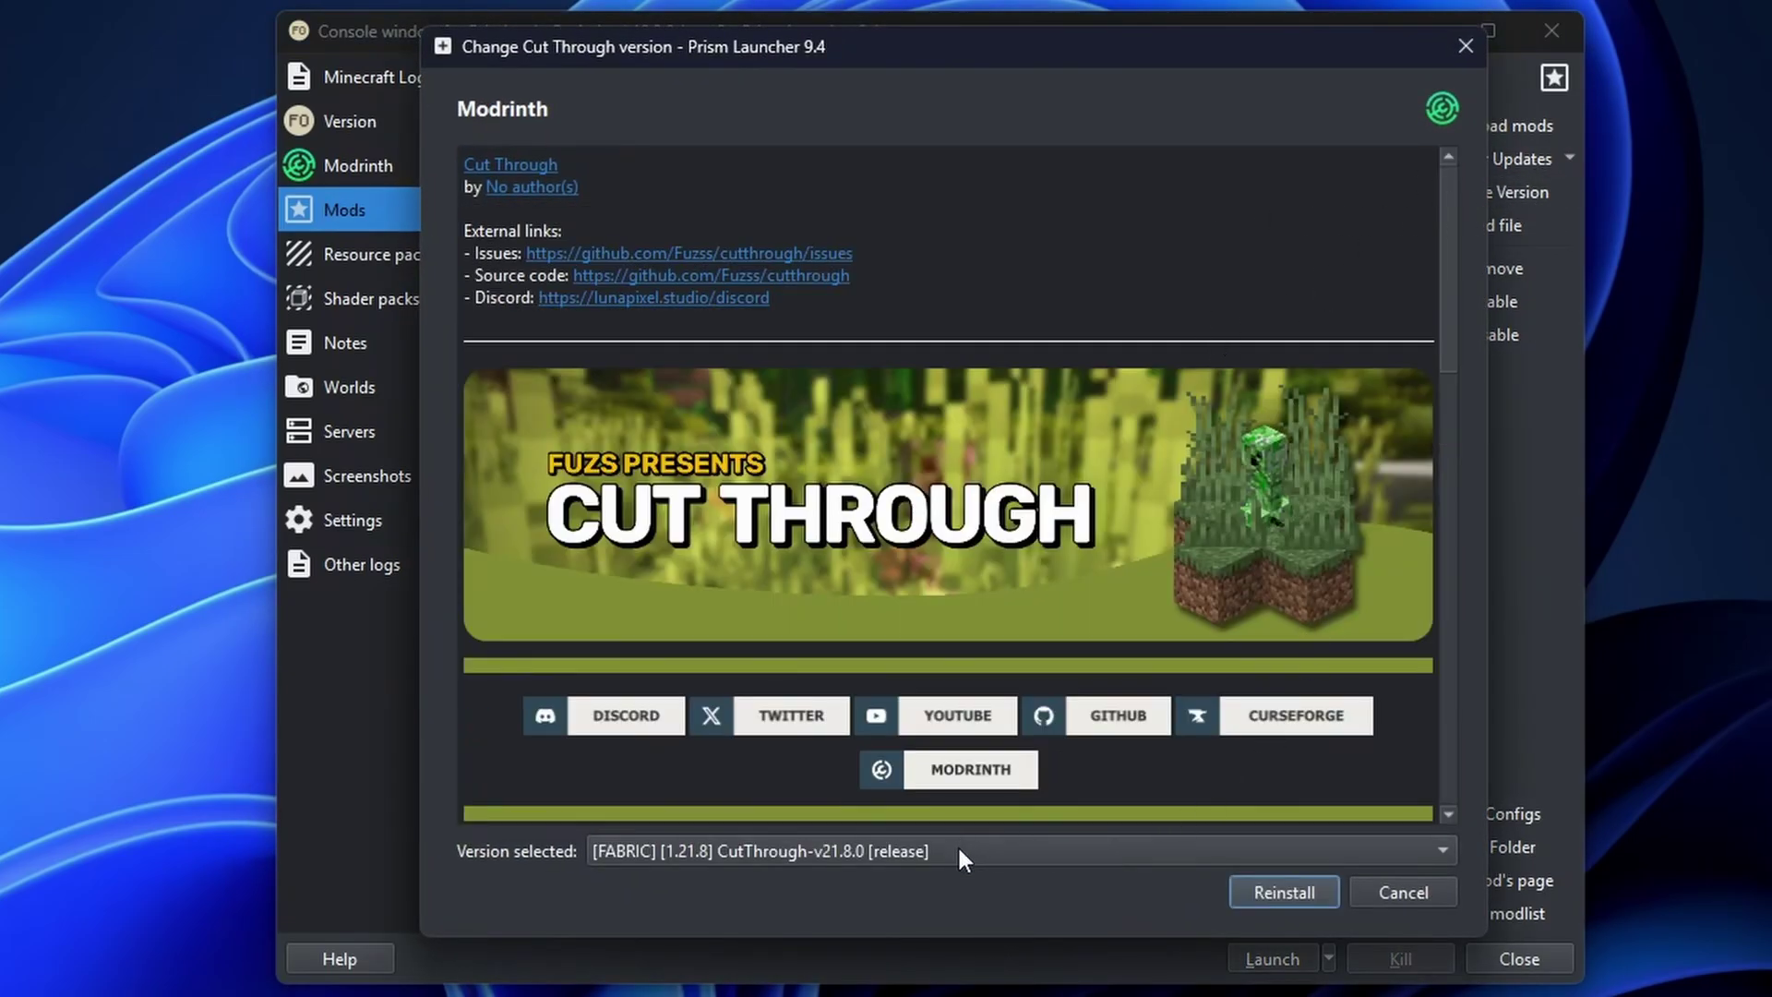
pyautogui.press('Escape')
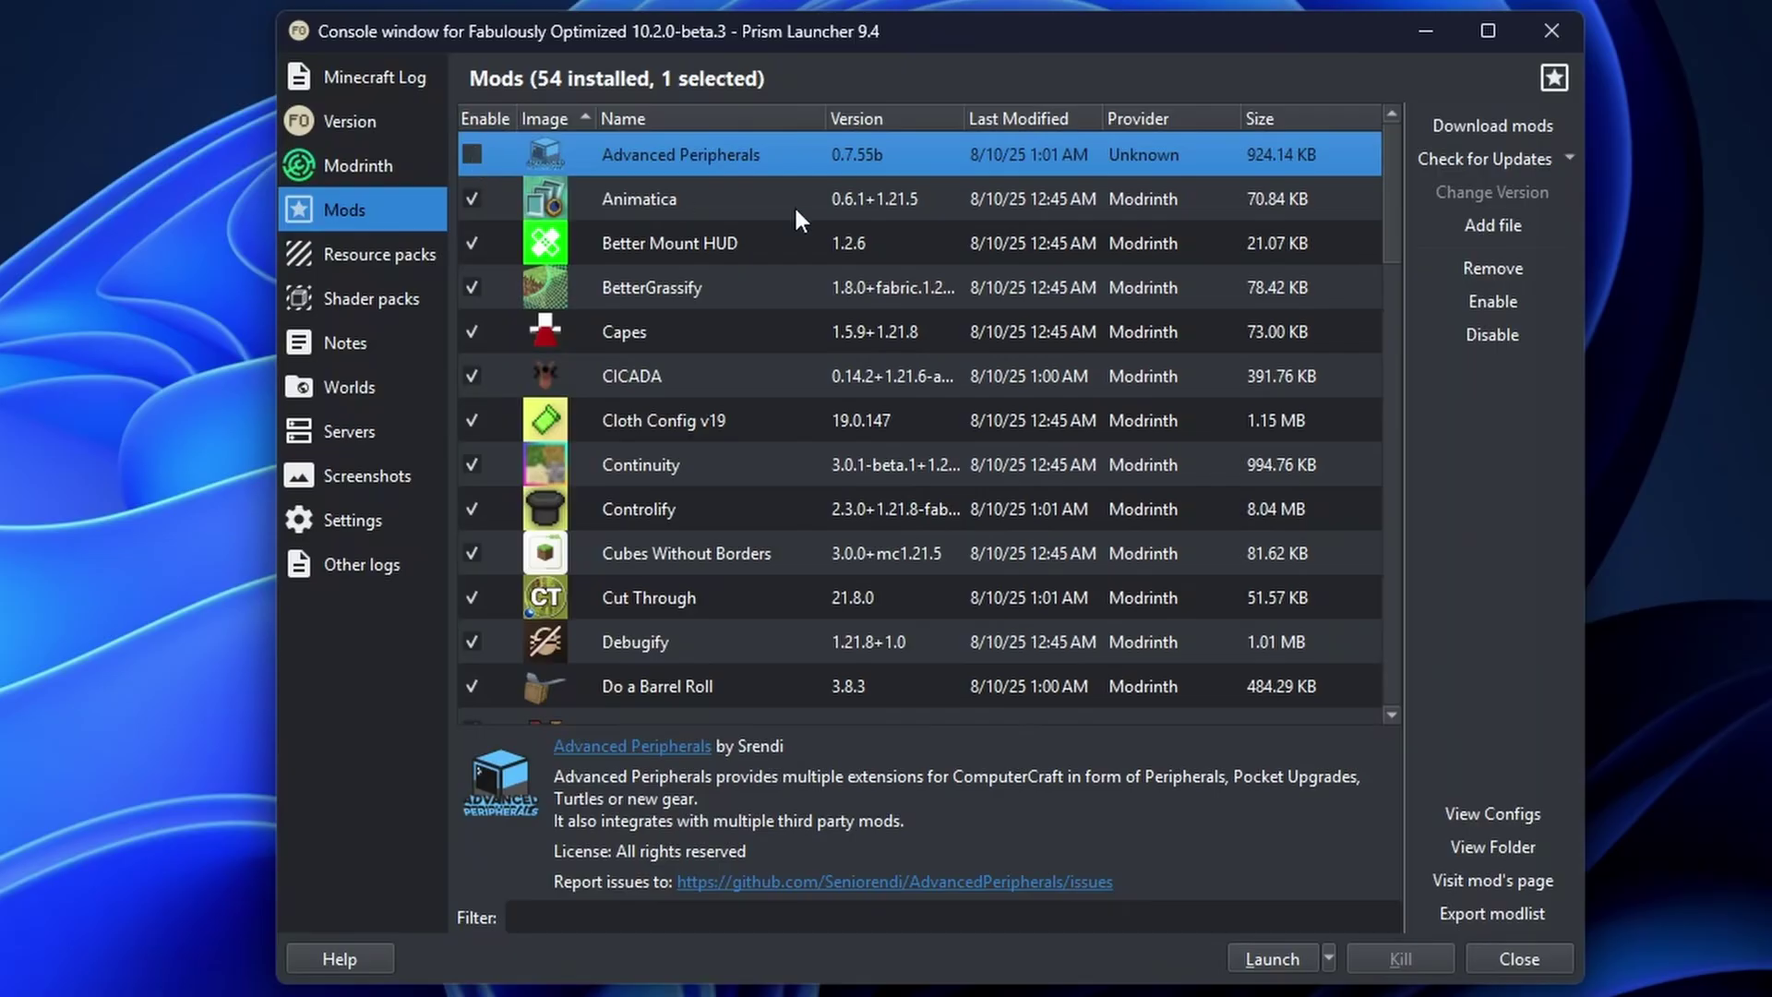
pyautogui.click(1493, 303)
pyautogui.click(1497, 336)
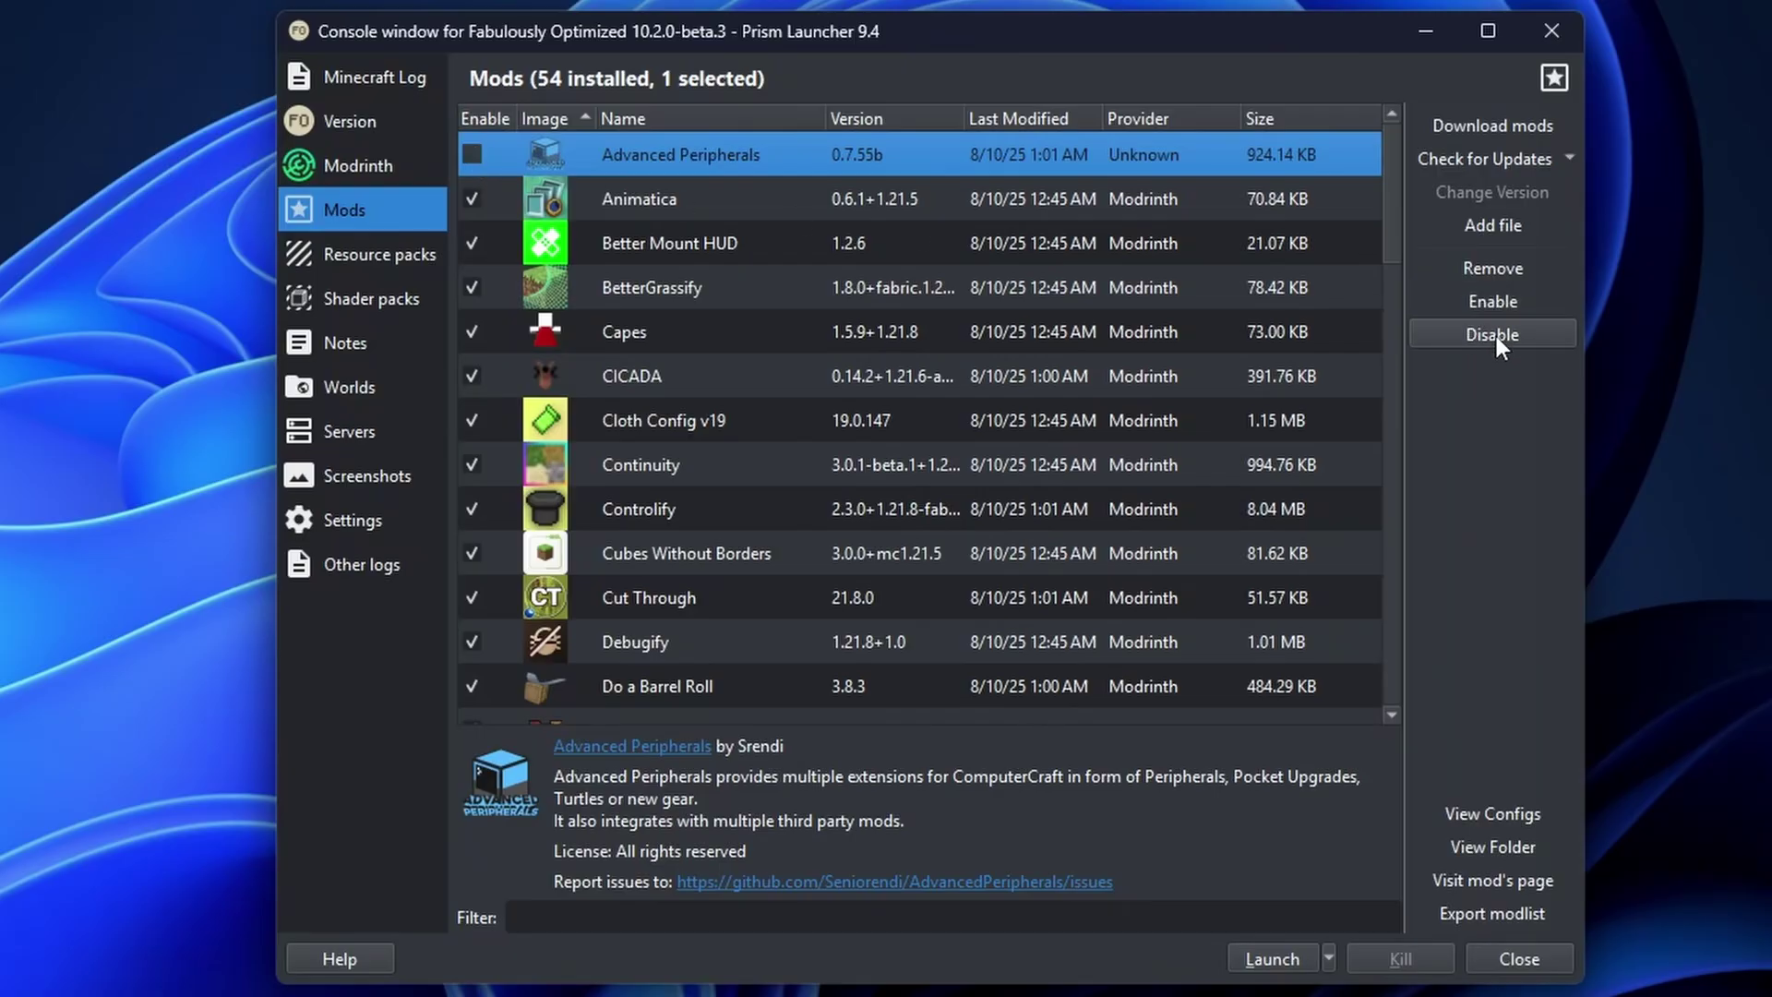
# Find the Xray (Spectator) resource pack on Modrinth by searching for "xray" and download its 1.18+ release to the instance.
pyautogui.click(408, 259)
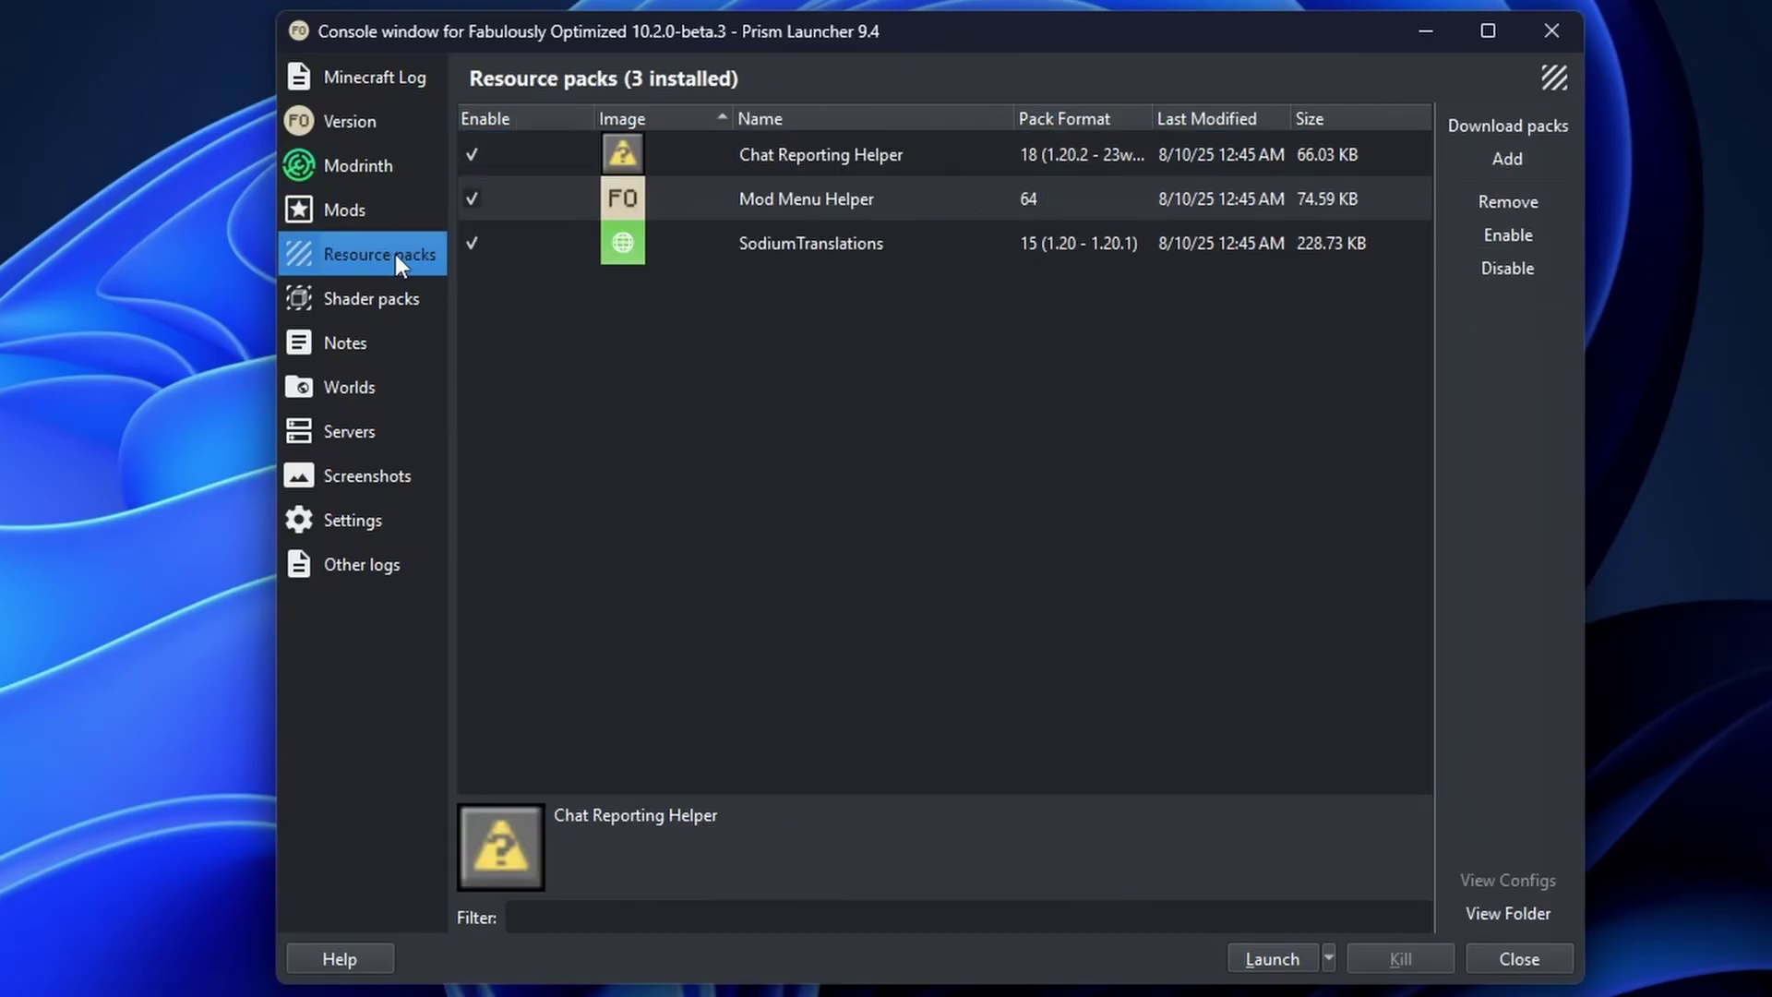
pyautogui.click(1525, 127)
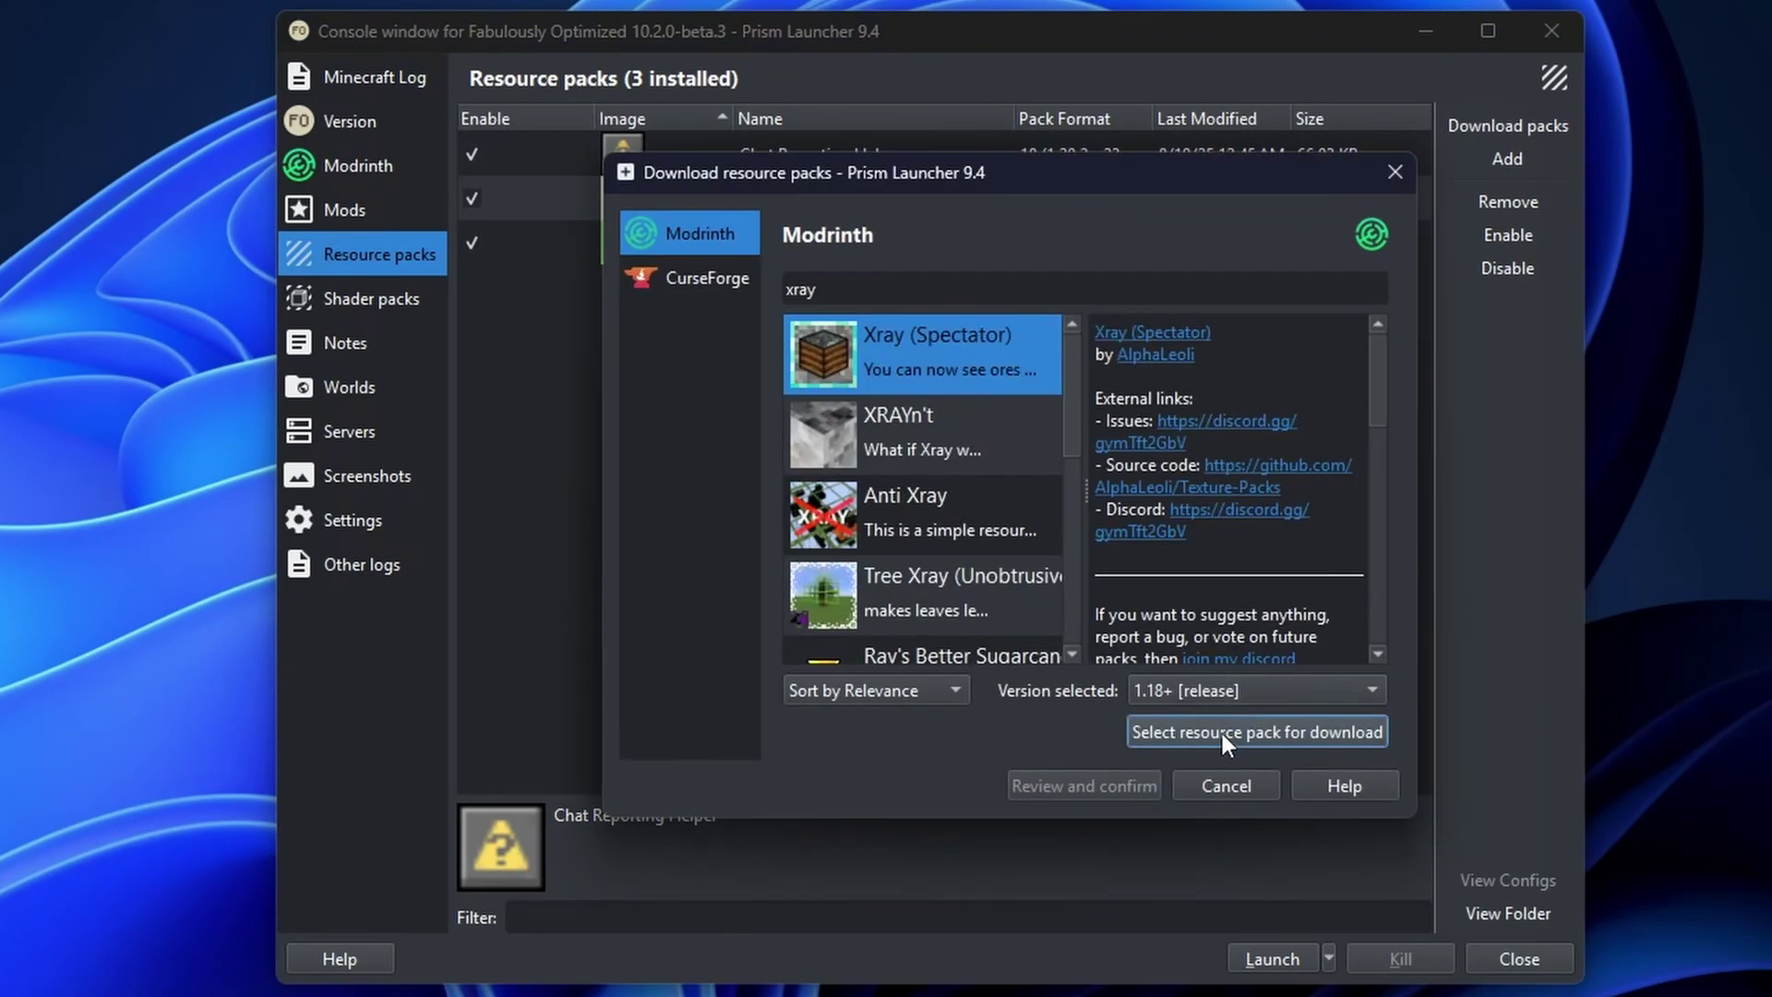
pyautogui.click(1222, 733)
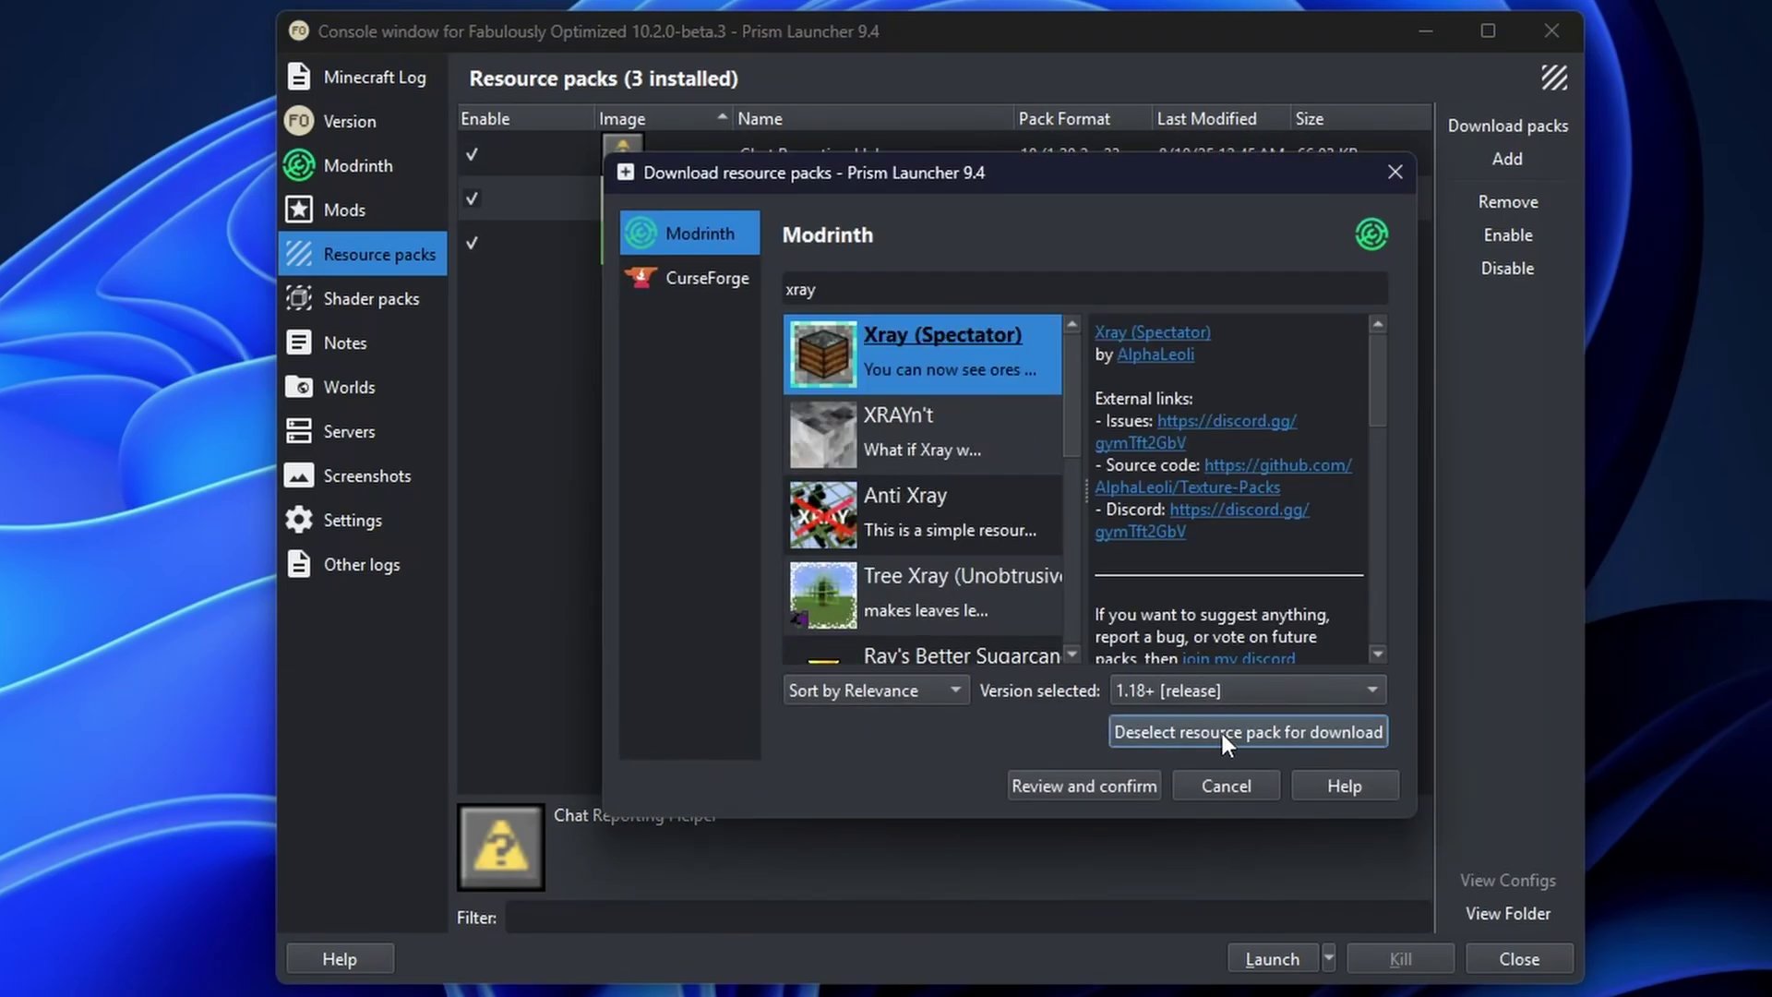
pyautogui.click(1103, 792)
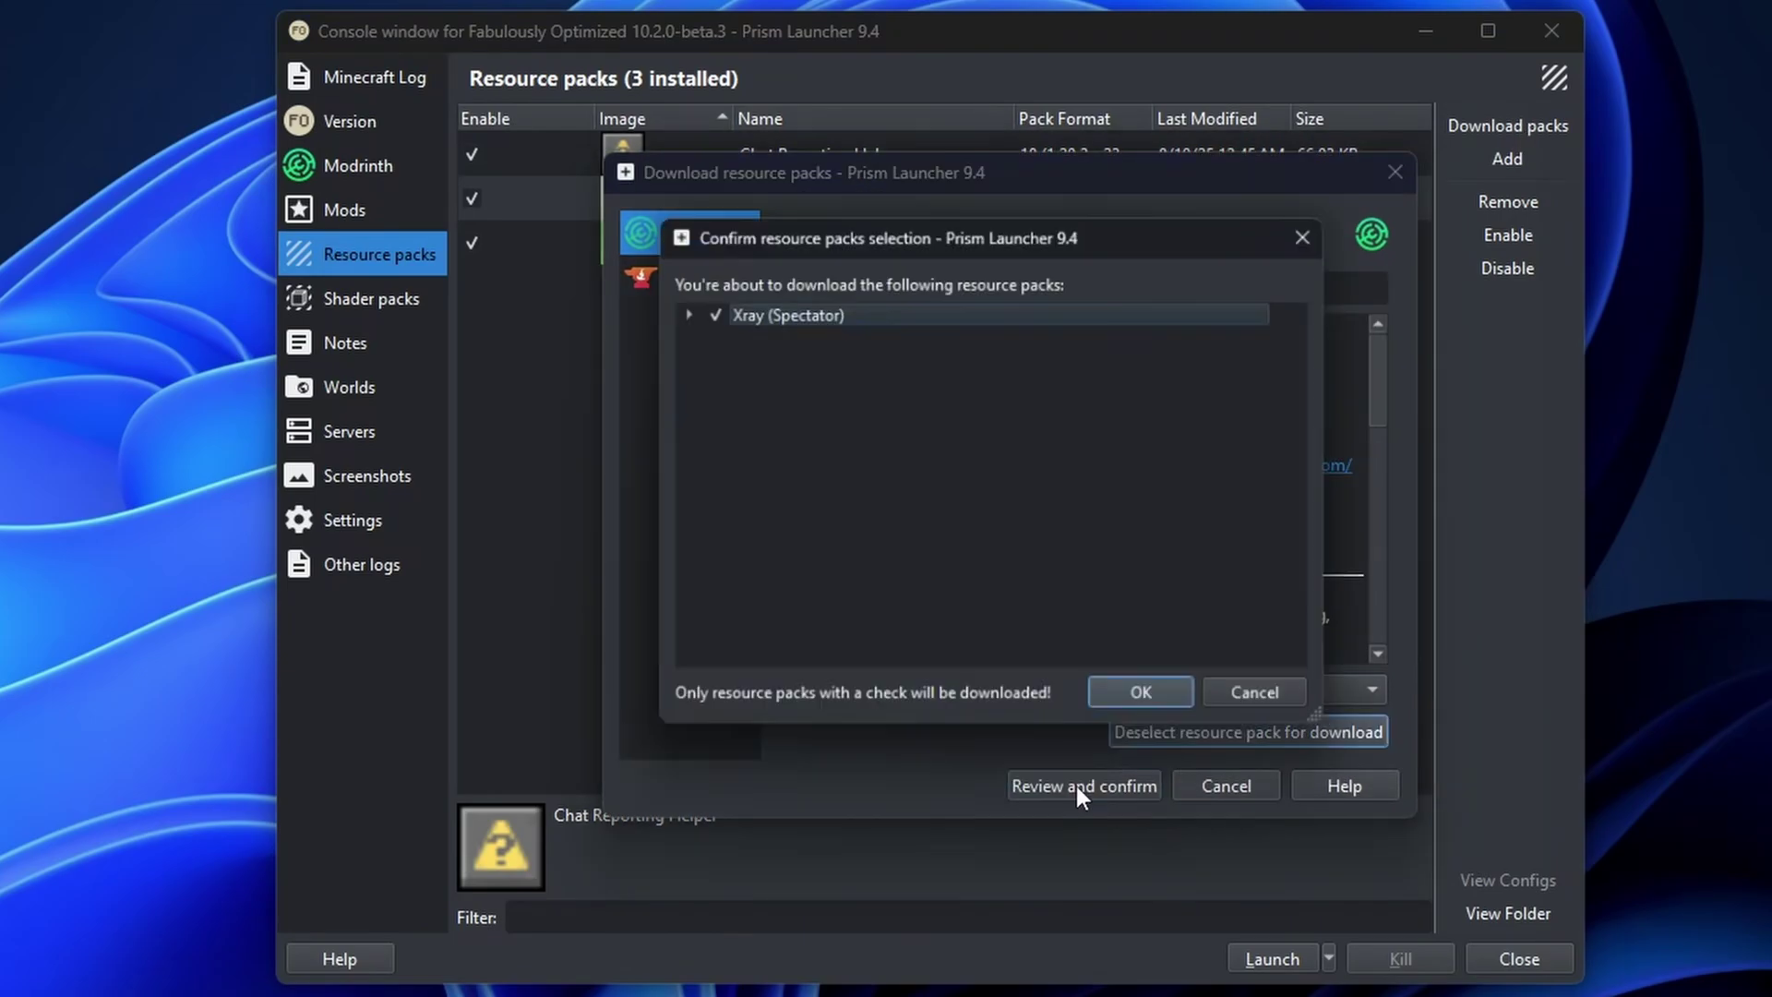
pyautogui.click(1129, 717)
# Download the Complementary Reimagined r5.5.1 shader pack to the Fabulously Optimized instance.
pyautogui.click(359, 293)
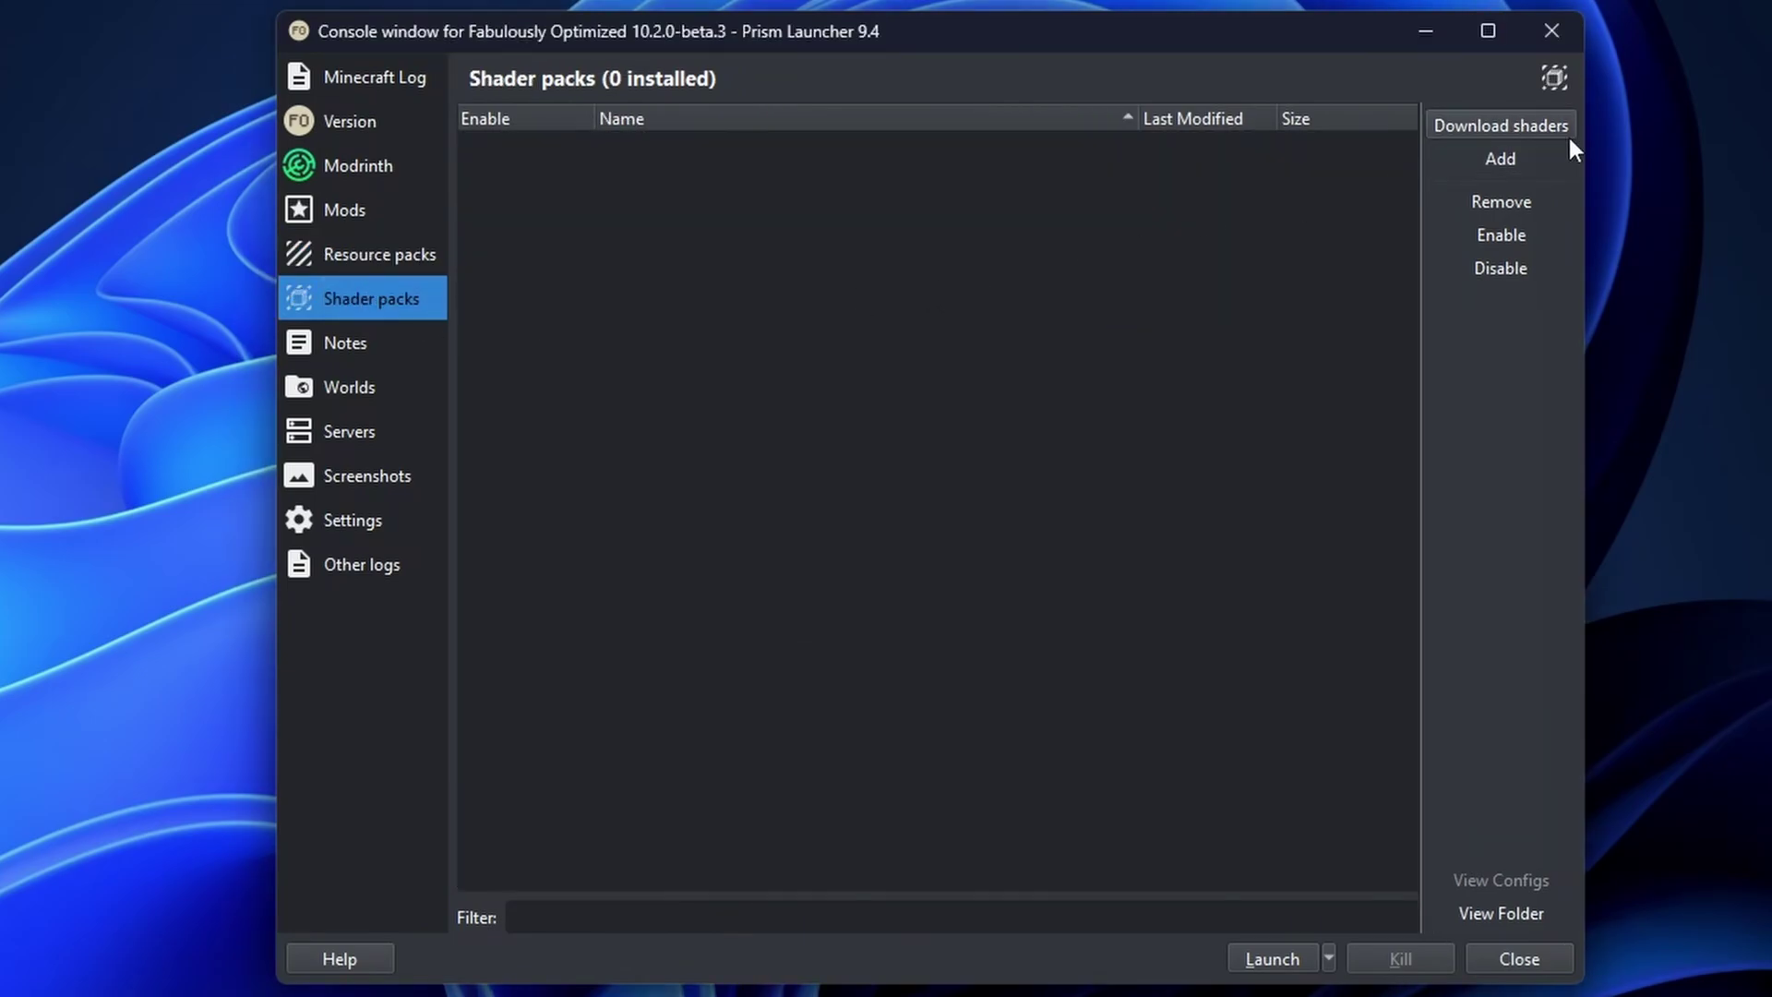
pyautogui.click(1542, 125)
pyautogui.click(910, 343)
pyautogui.click(1237, 725)
pyautogui.click(1076, 790)
pyautogui.click(1121, 714)
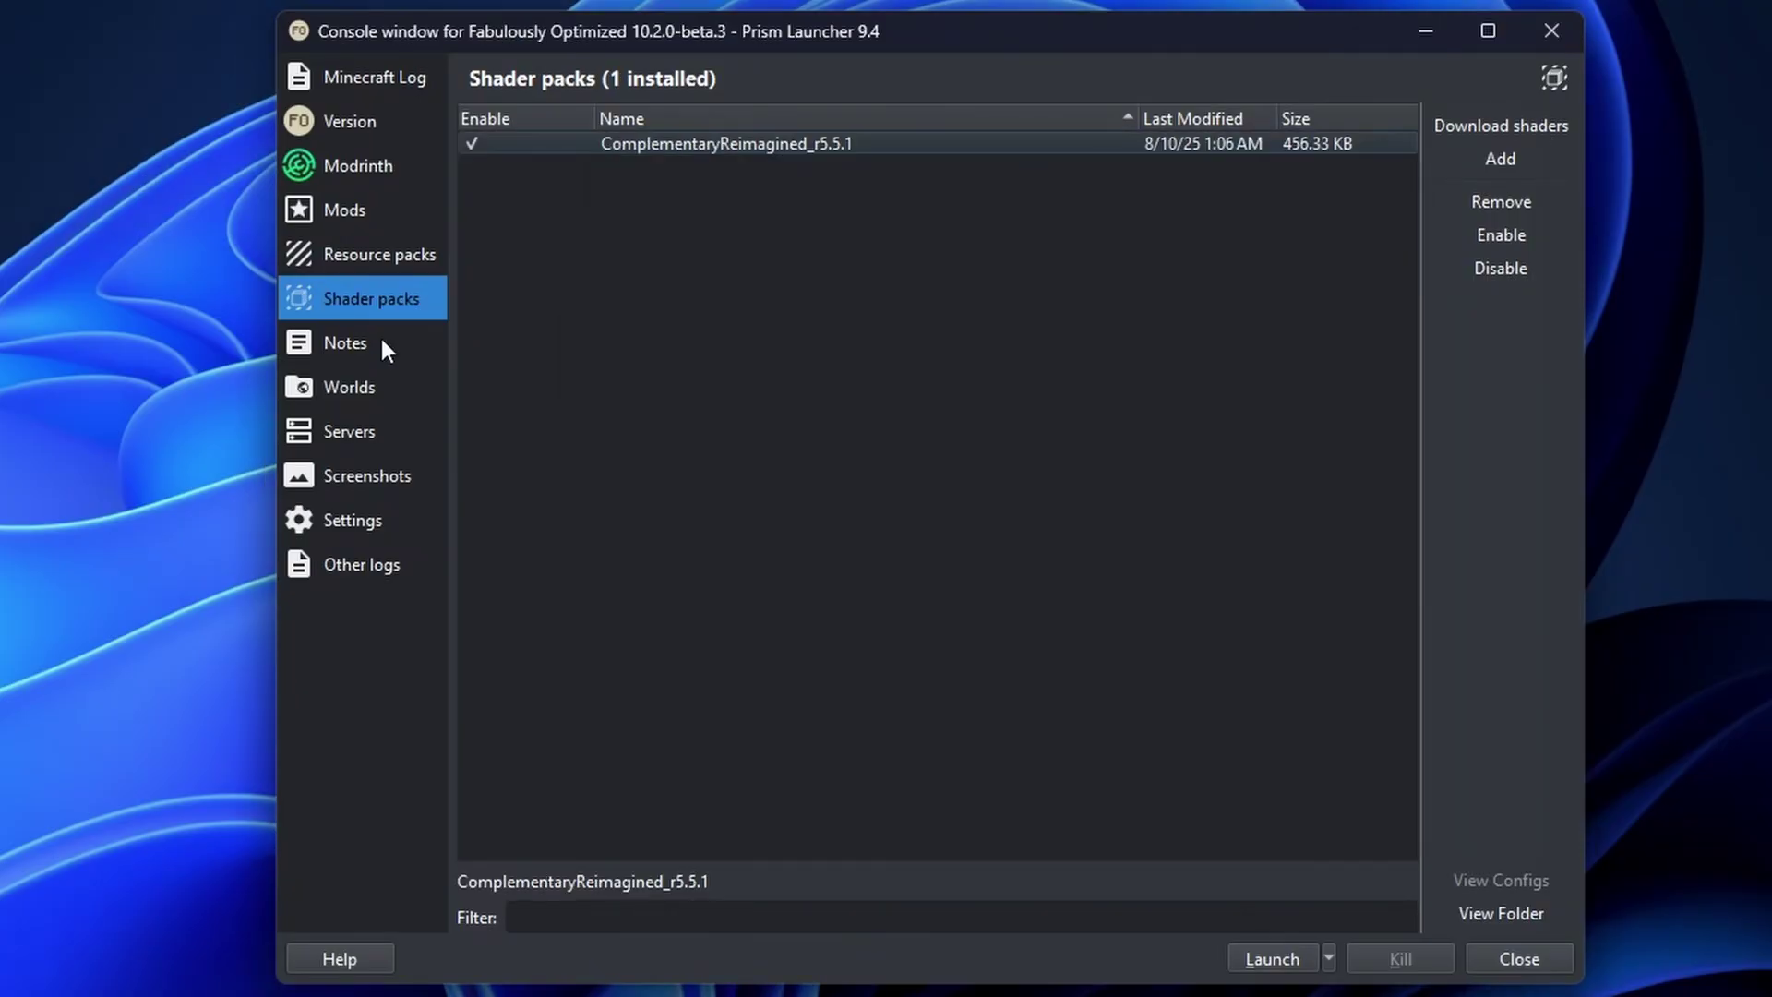
# Write the instance note "Epic Island -623 80 956".
pyautogui.click(380, 340)
pyautogui.write('Epic Island -6')
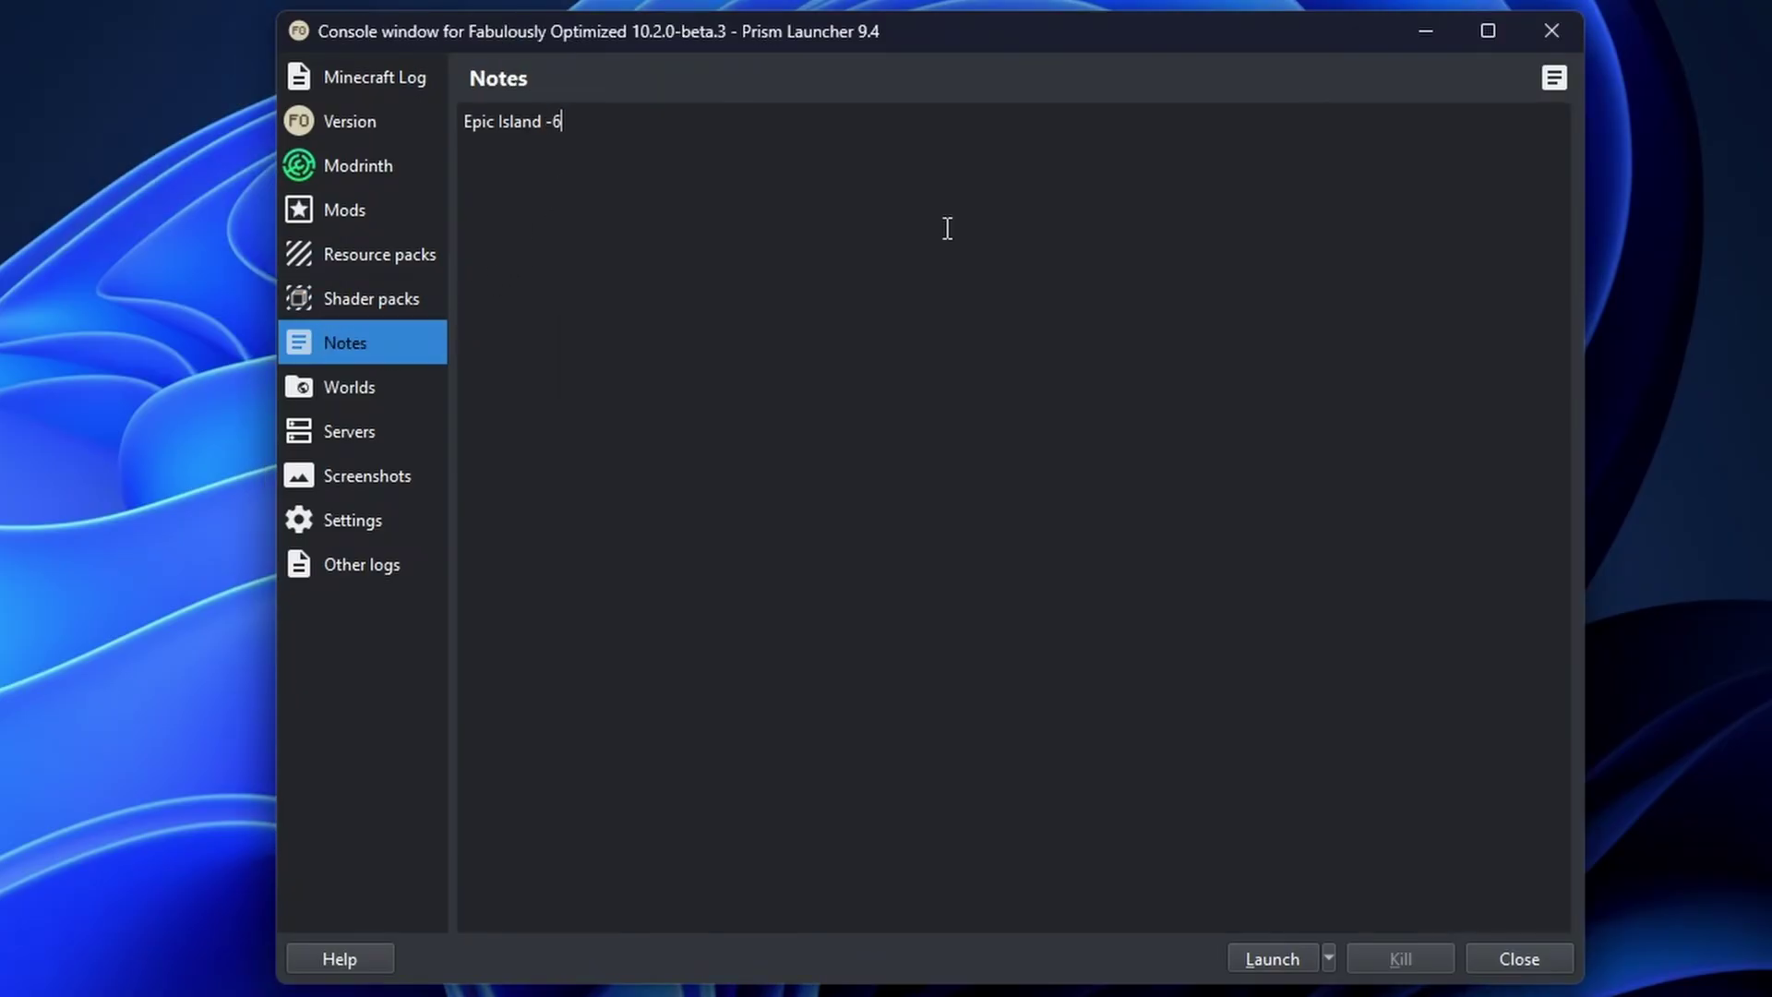
pyautogui.write('23 80 956')
# Import the world archive coolestworld.zip from Downloads into the instance's worlds.
pyautogui.click(322, 391)
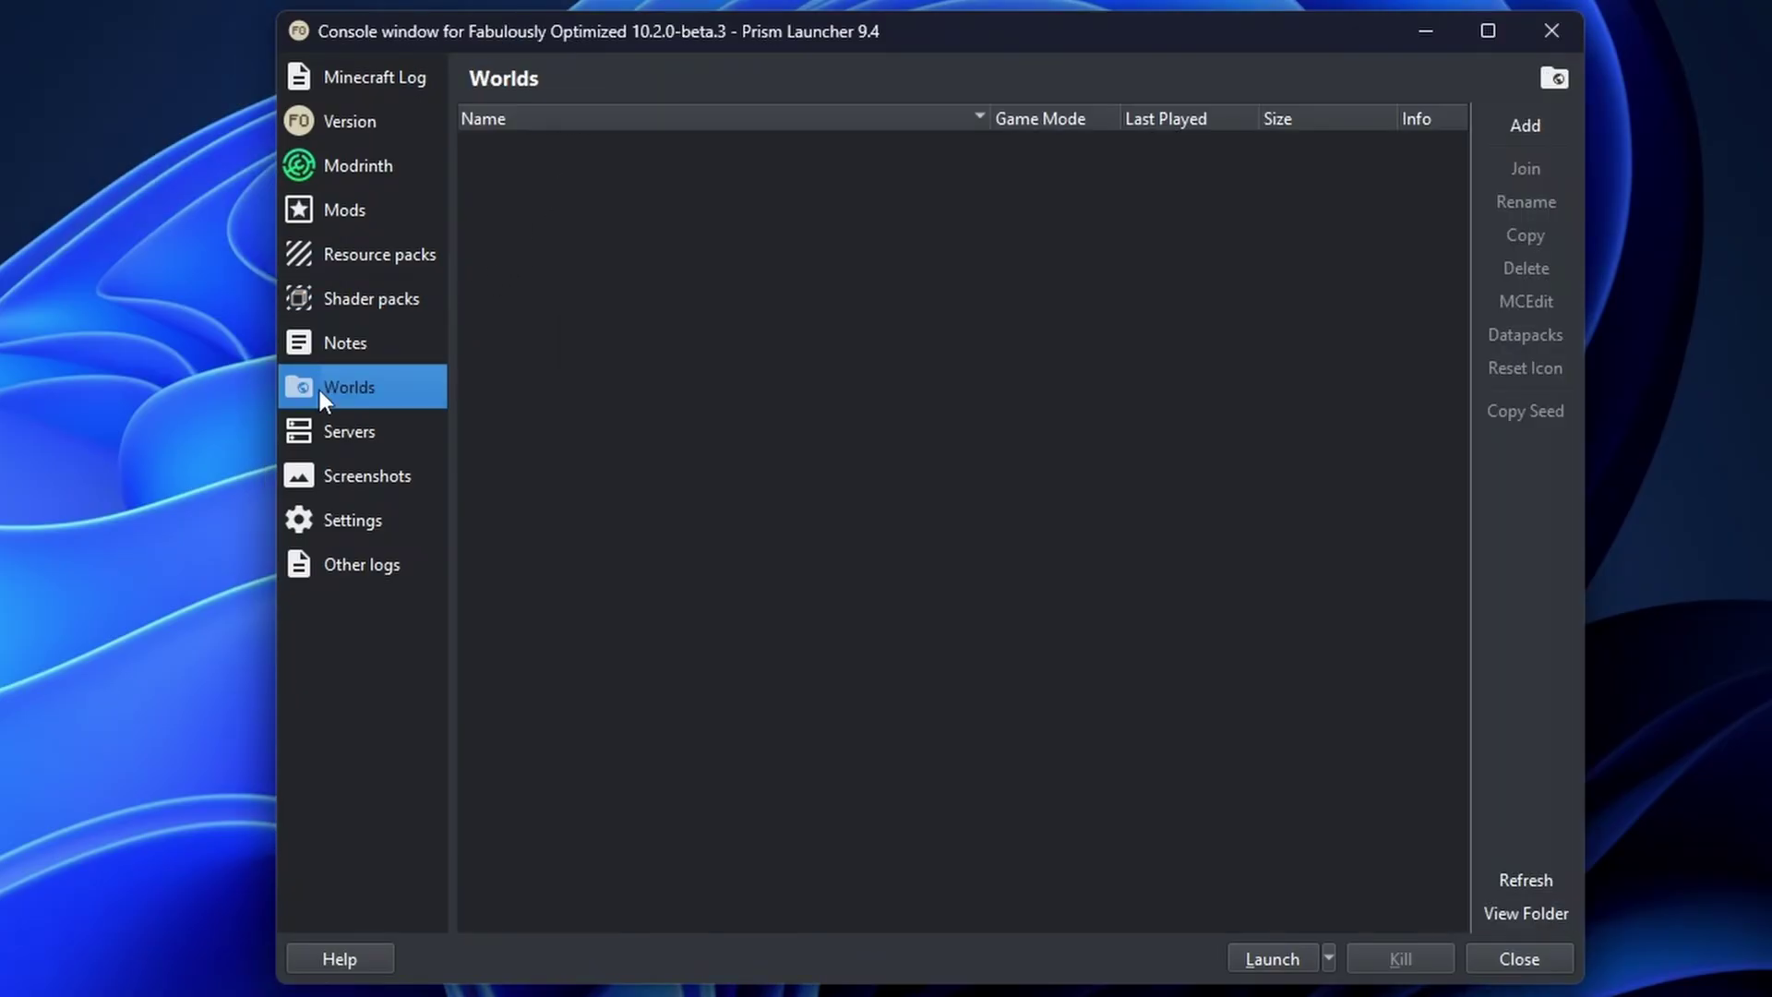
pyautogui.click(1505, 124)
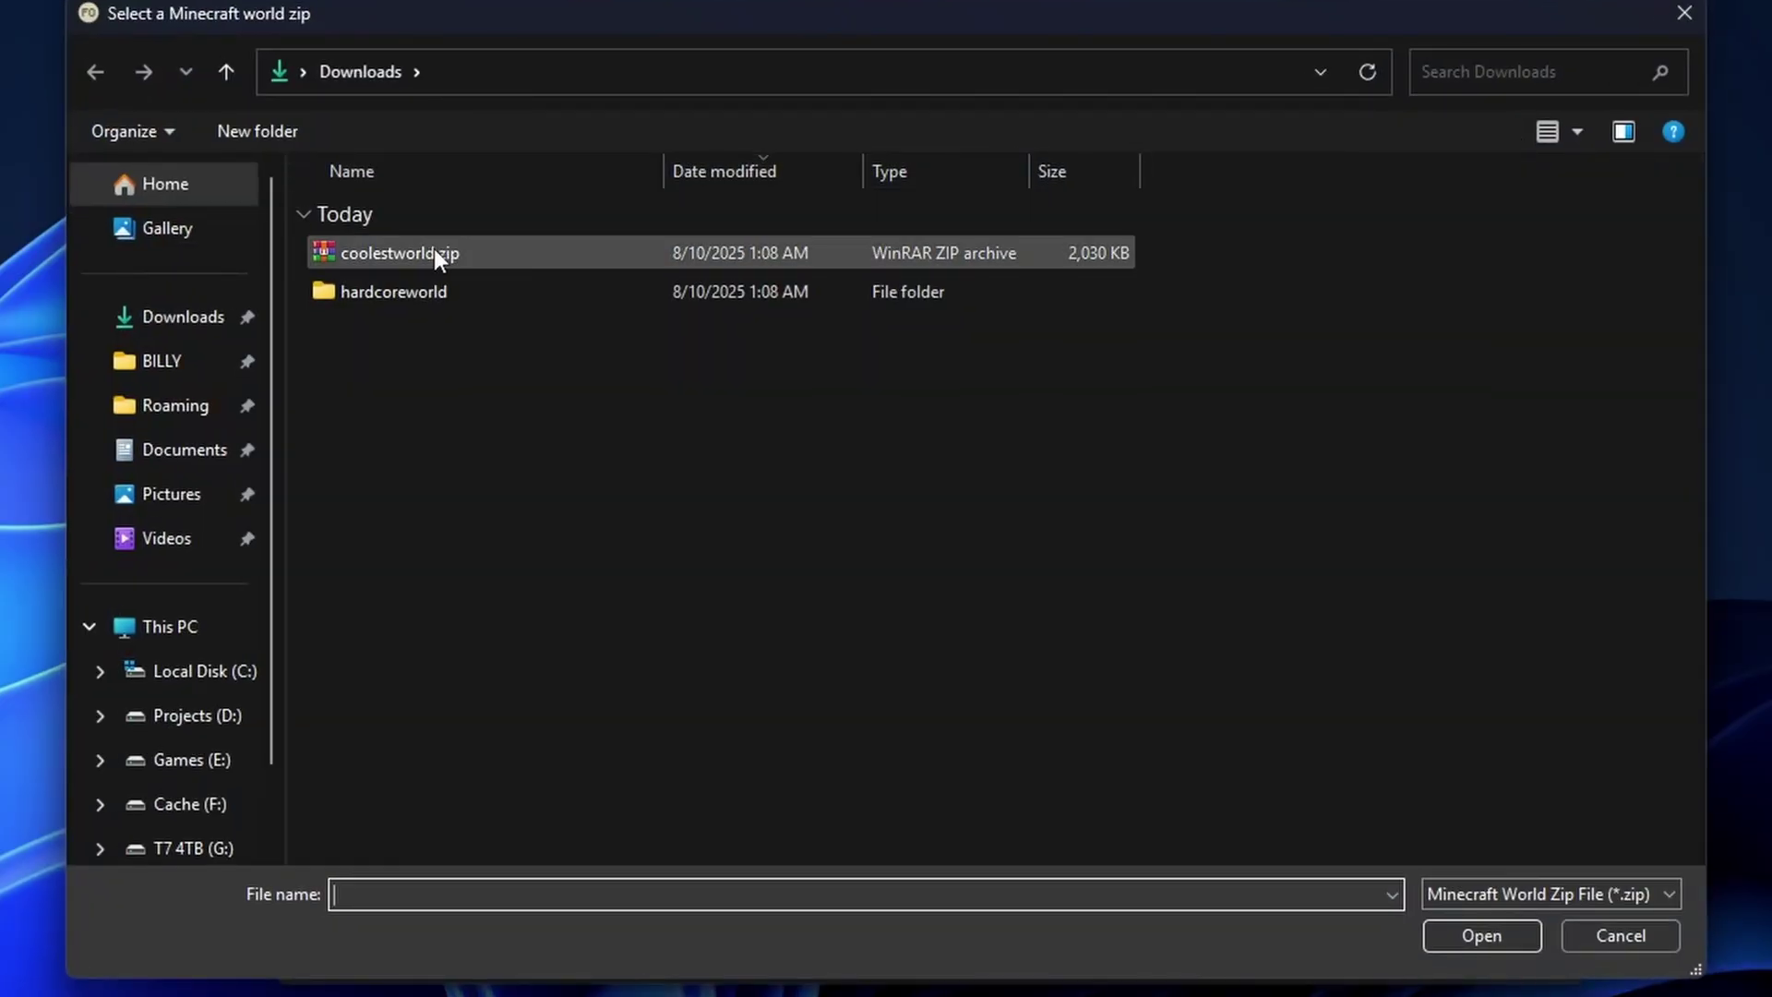
pyautogui.click(434, 264)
pyautogui.click(1482, 935)
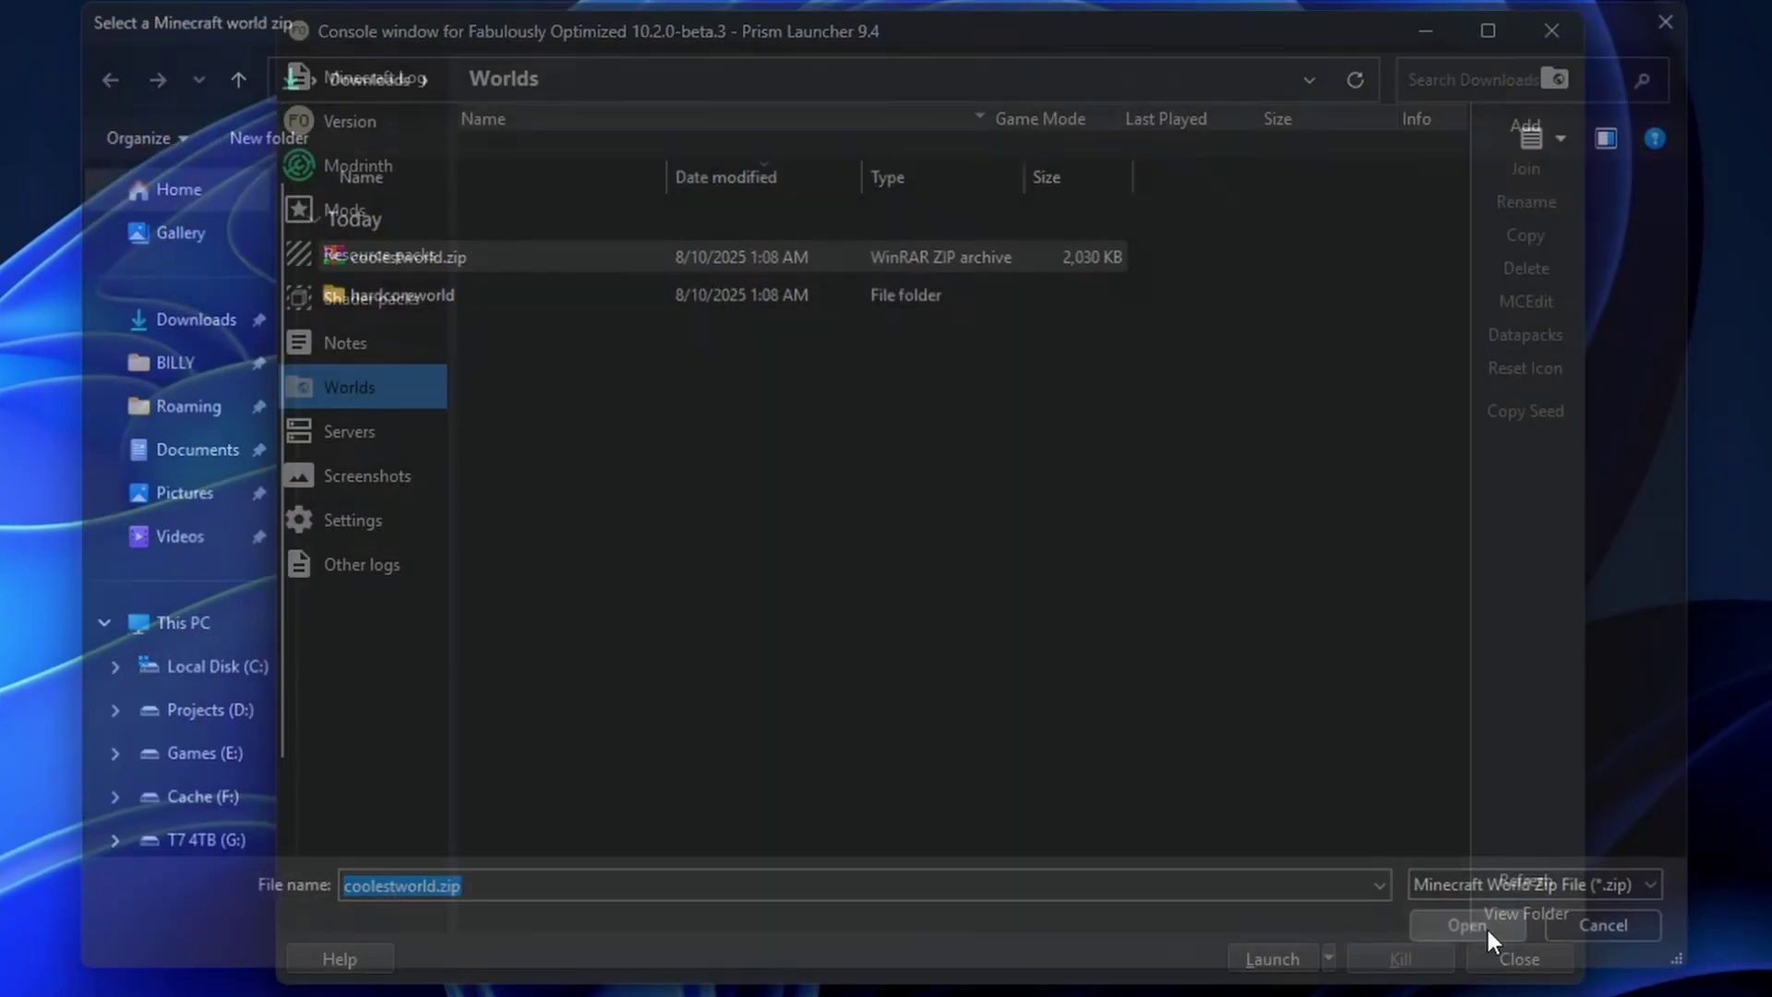
# Place the hardcoreworld folder in the instance's saves folder and view the datapacks folder of HardcoreWorld.
pyautogui.click(1525, 916)
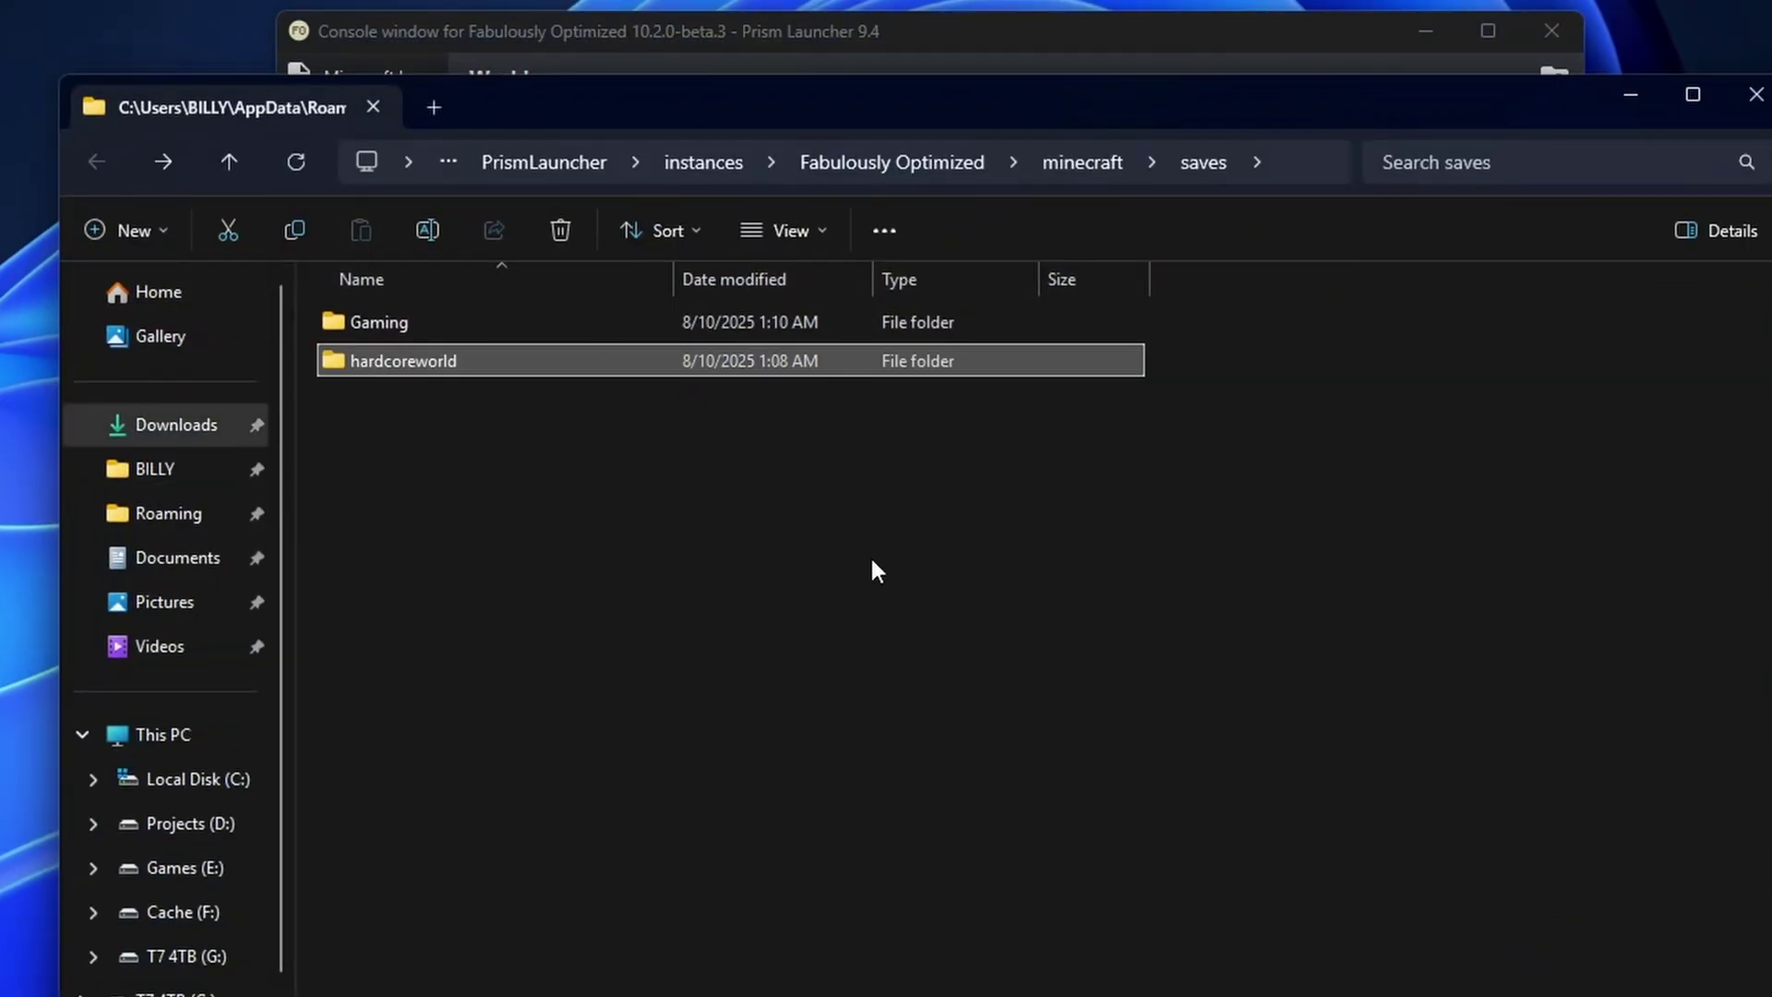
pyautogui.click(1757, 94)
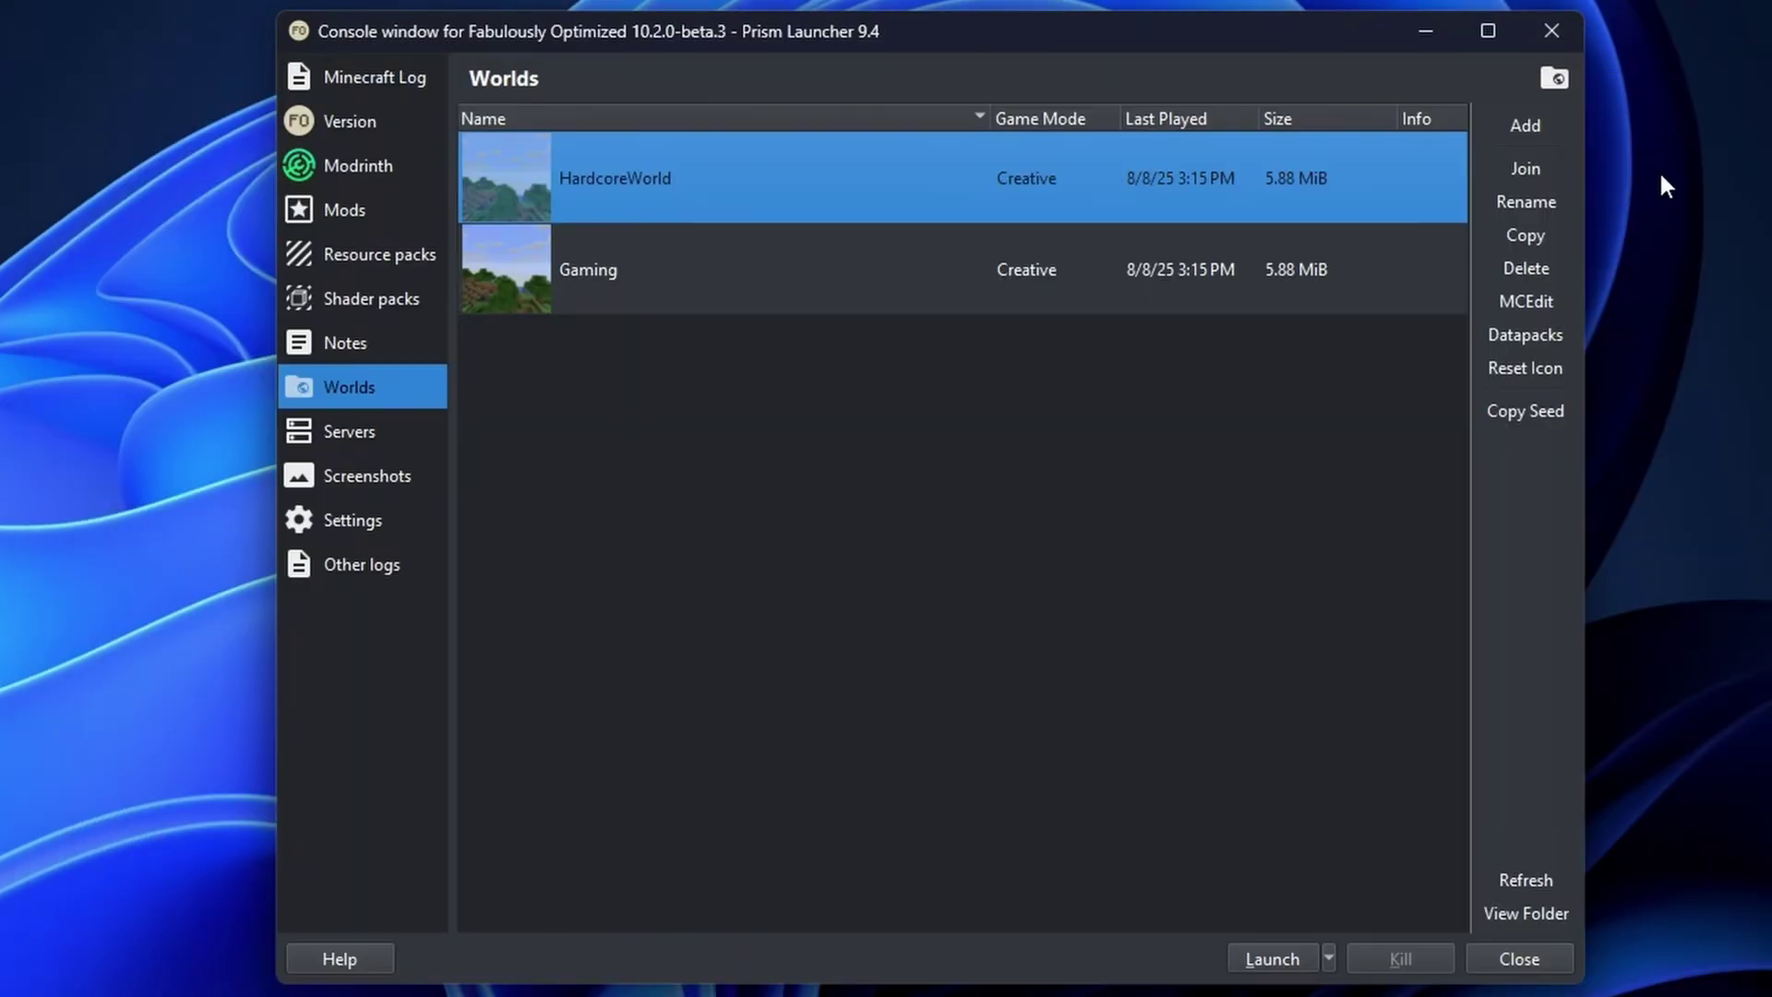
pyautogui.click(1532, 338)
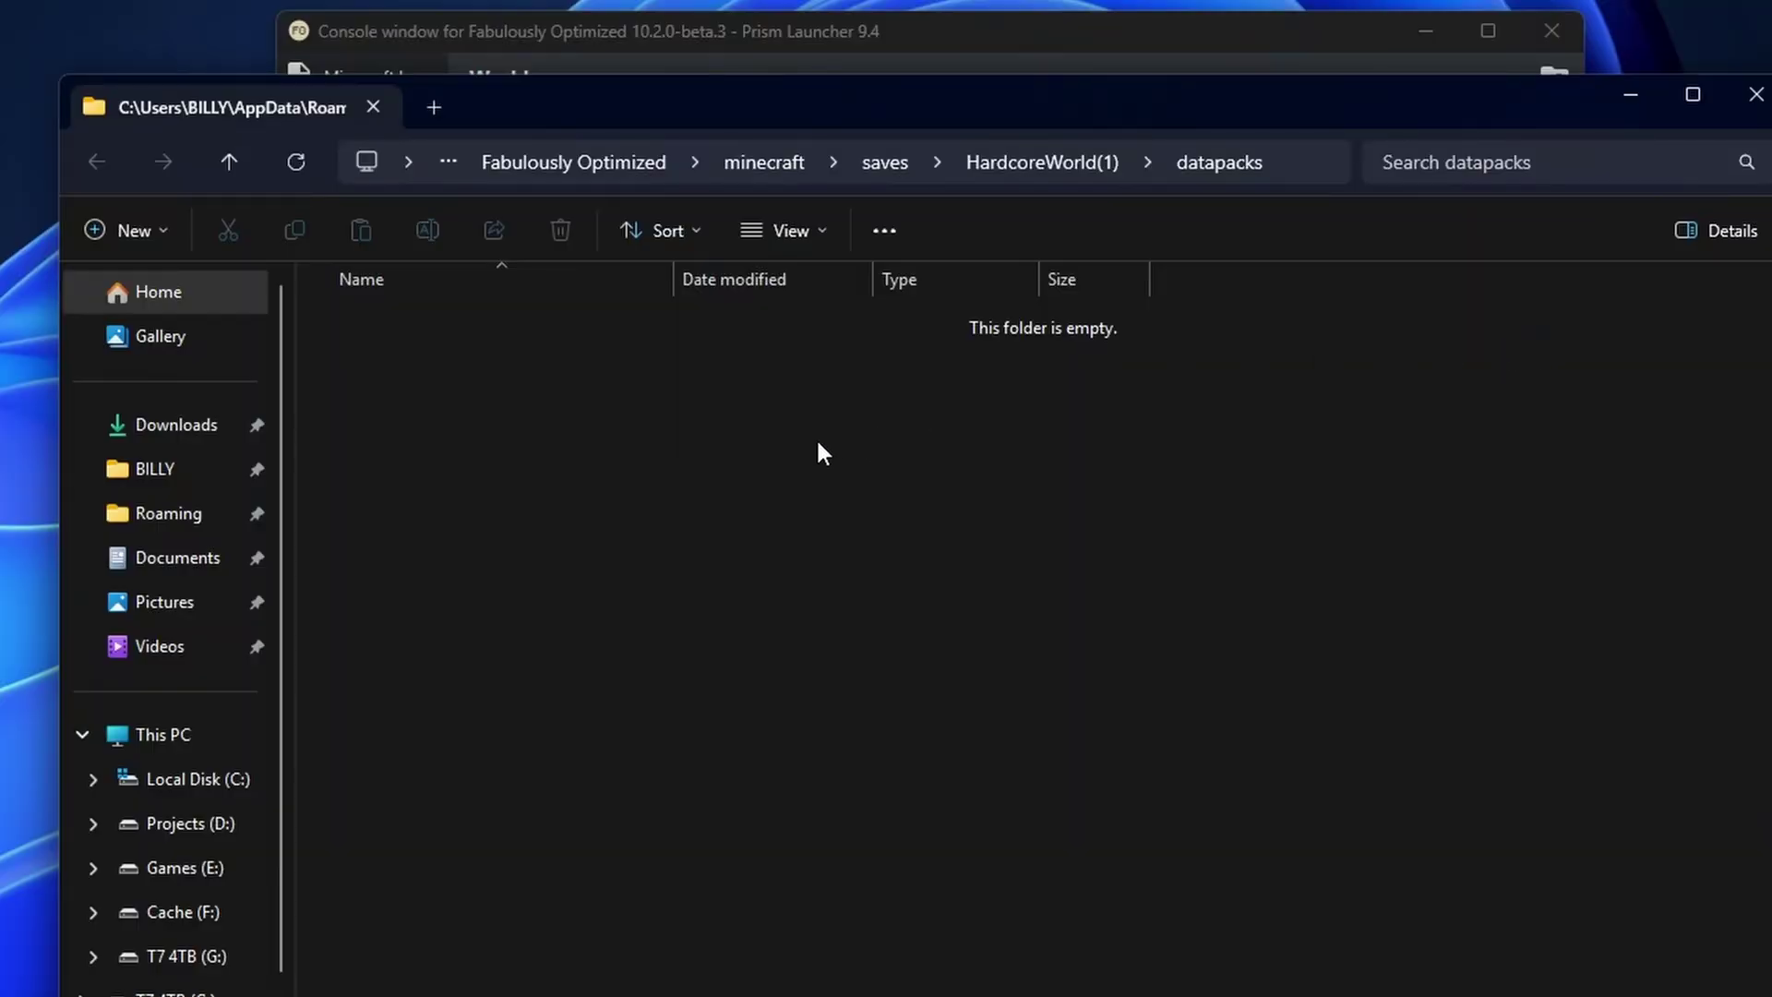
pyautogui.click(1757, 94)
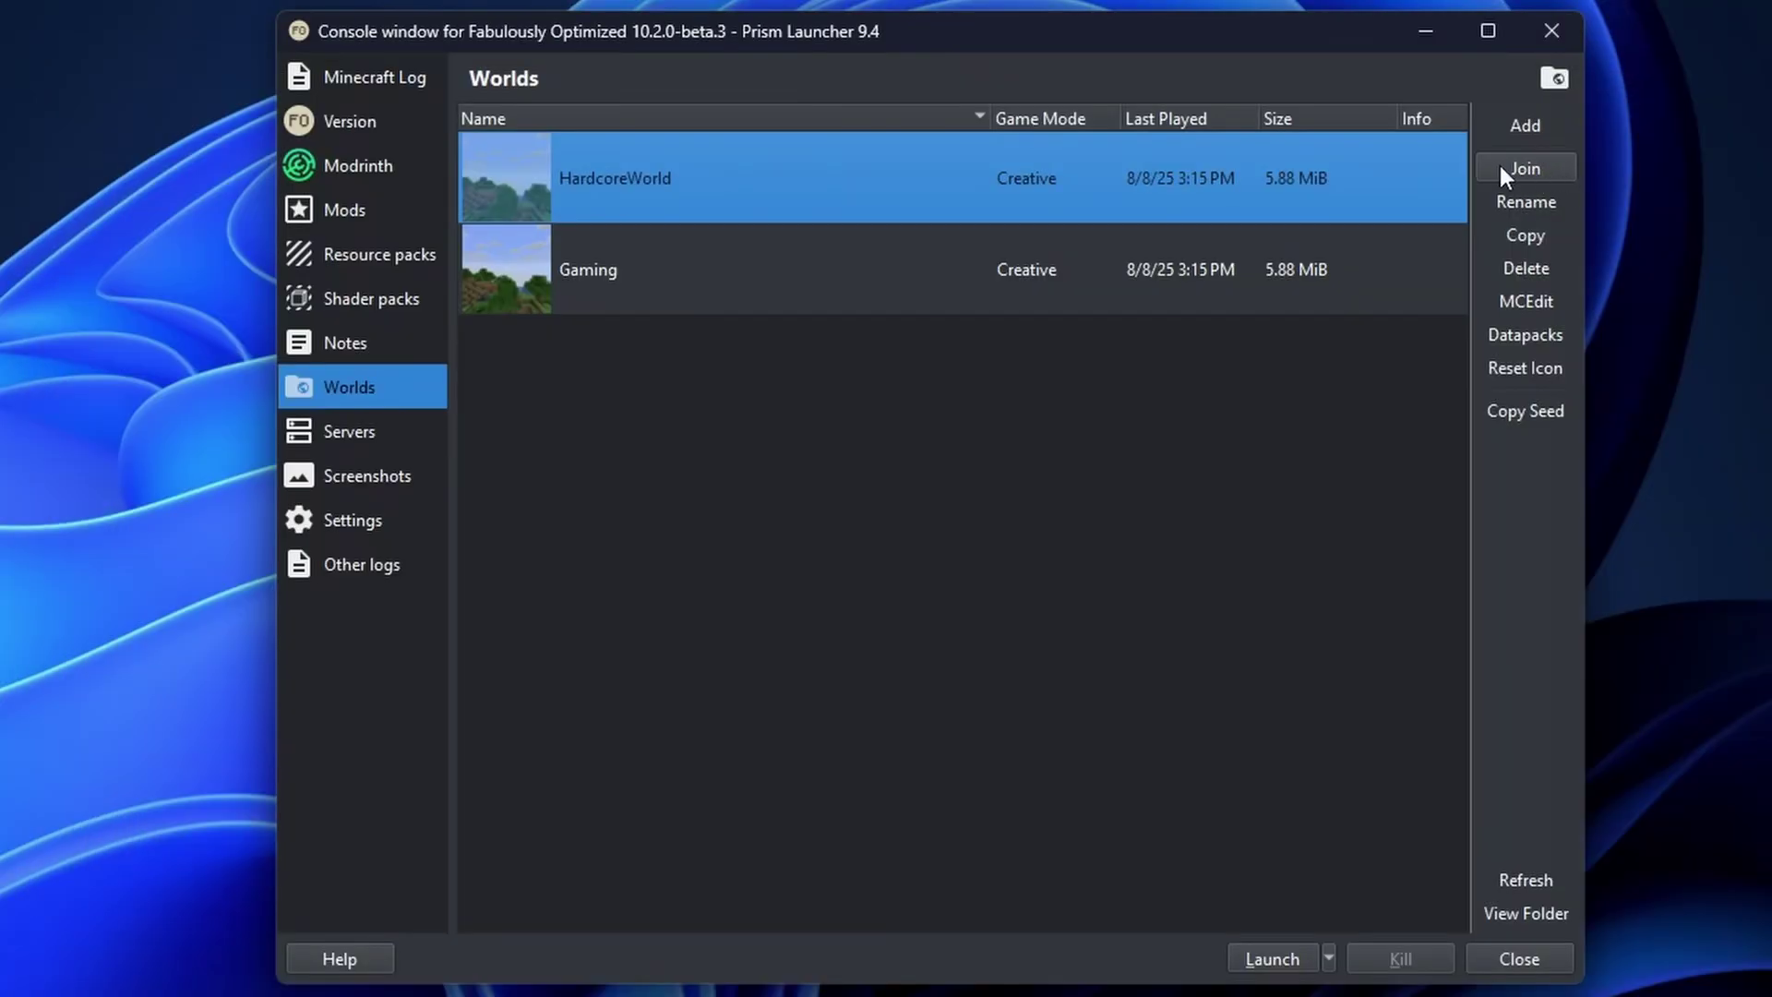
# Launch directly into HardcoreWorld, save and leave the world, and quit the game.
pyautogui.click(1496, 168)
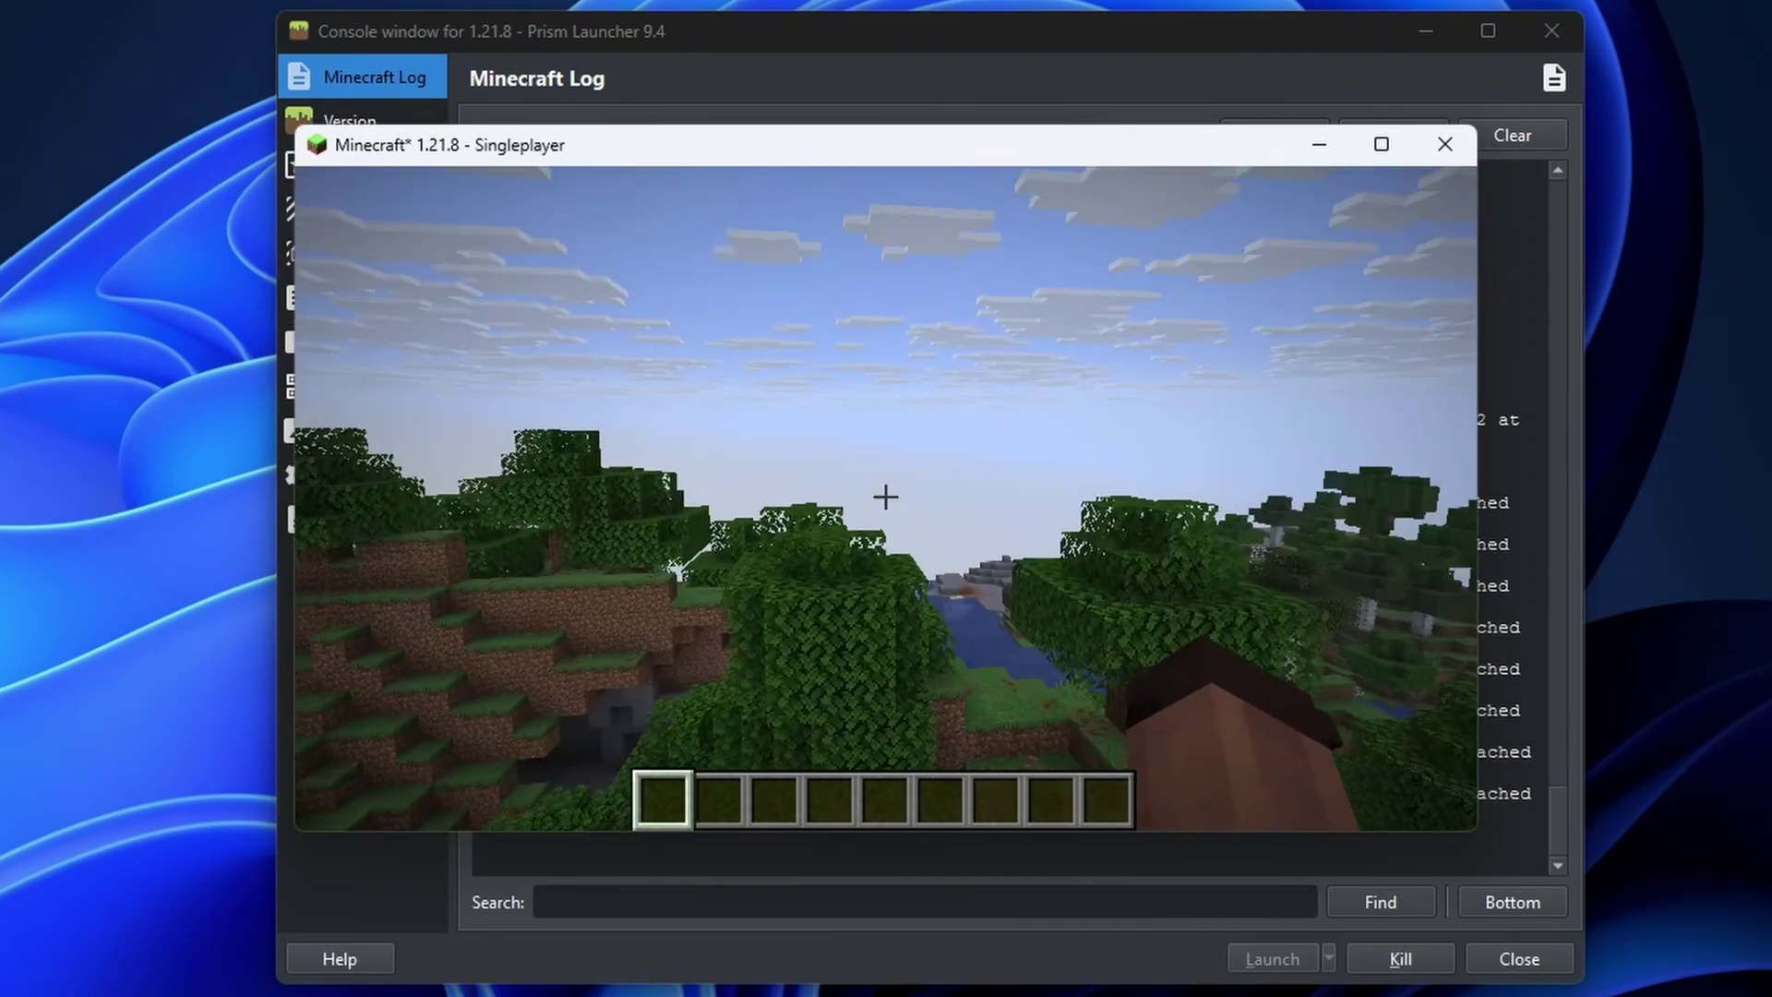
pyautogui.press('Escape')
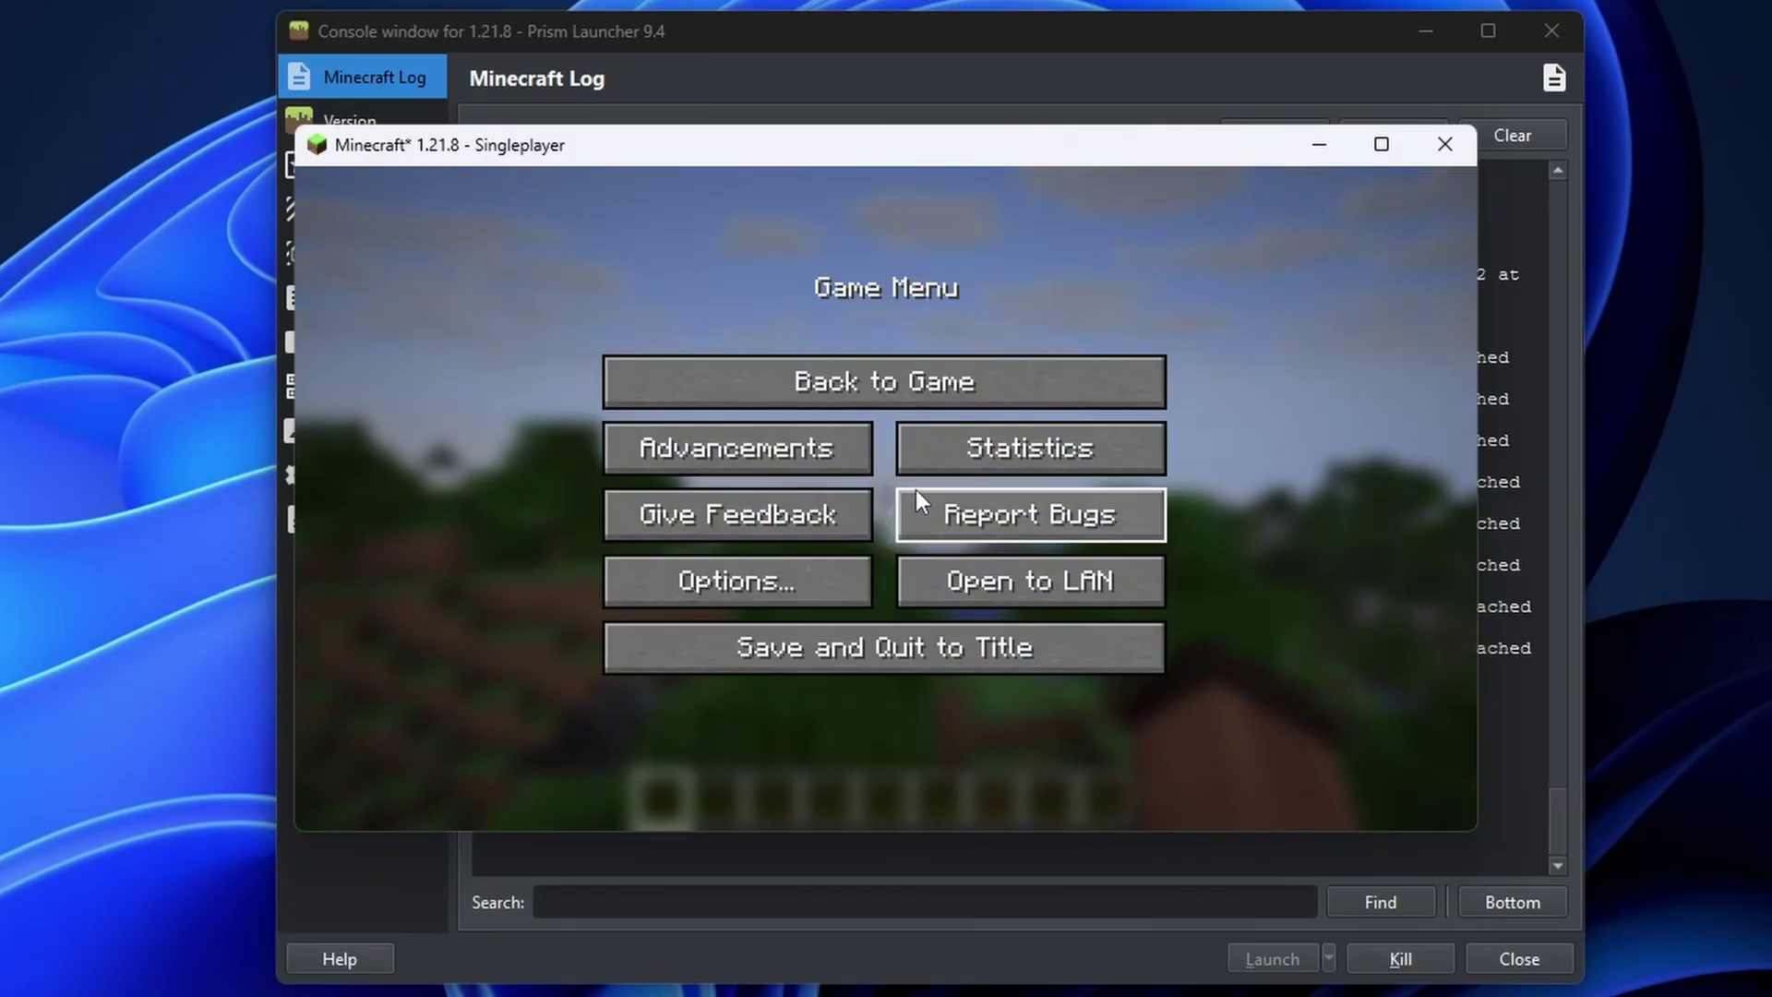
pyautogui.click(932, 629)
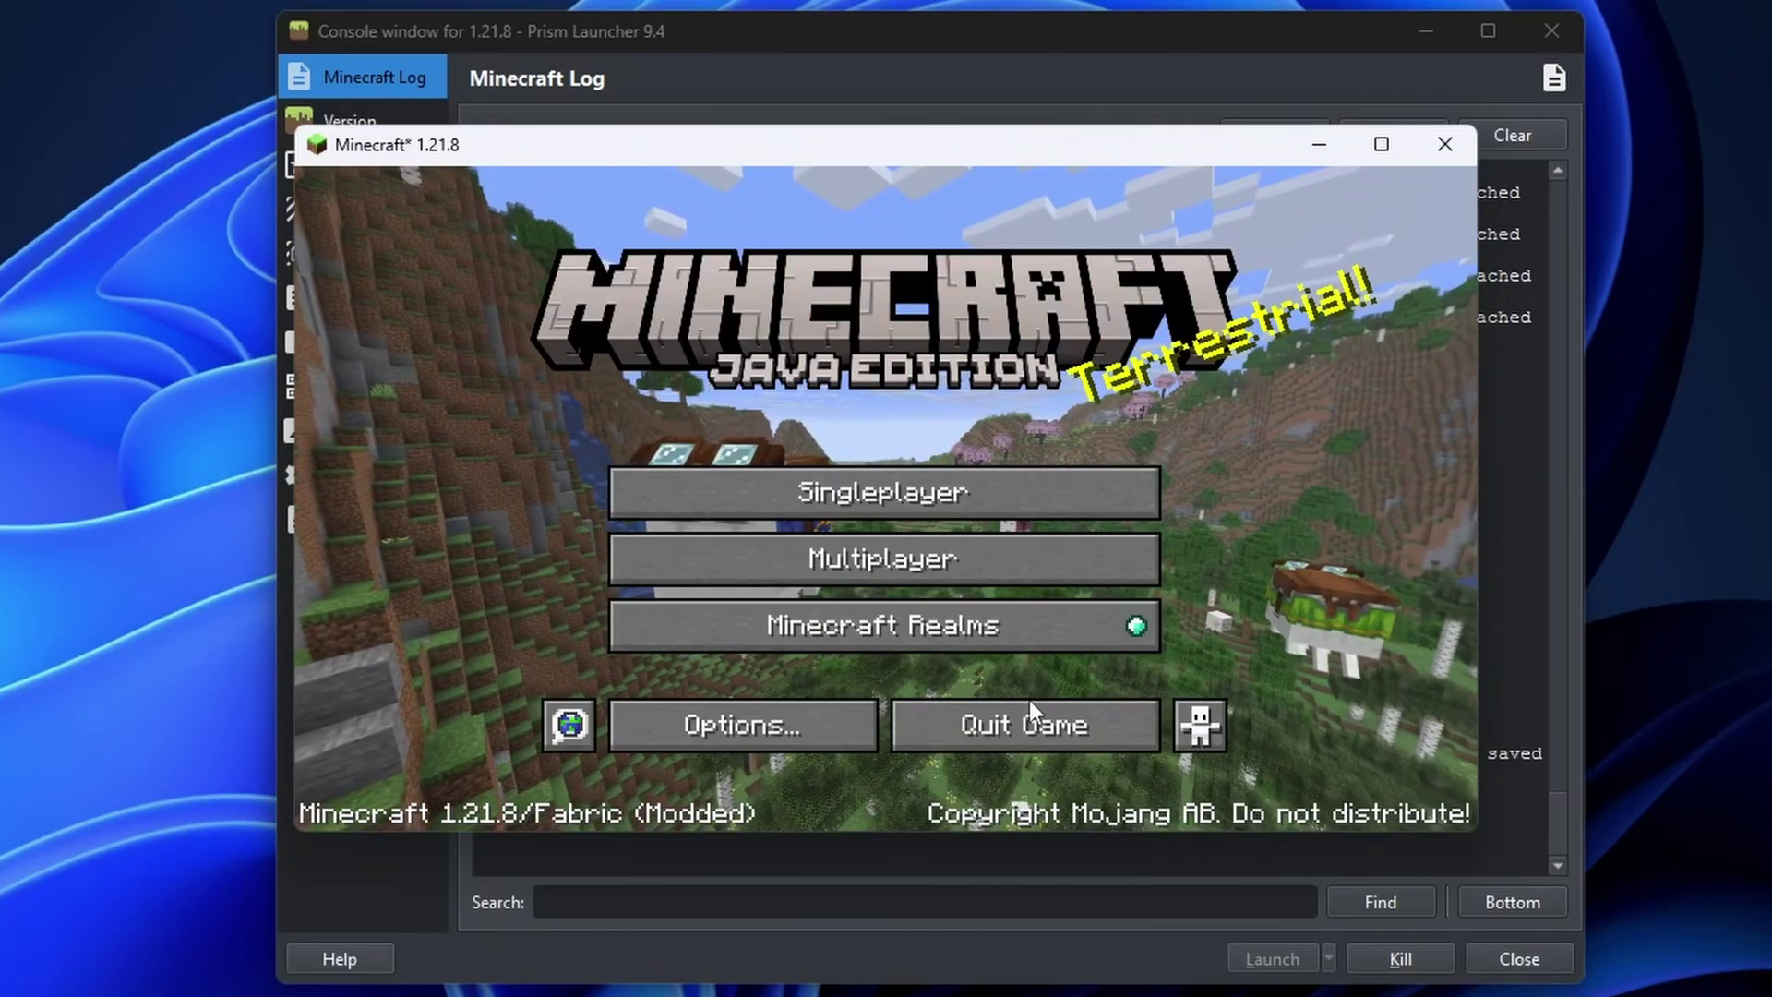
pyautogui.click(1028, 702)
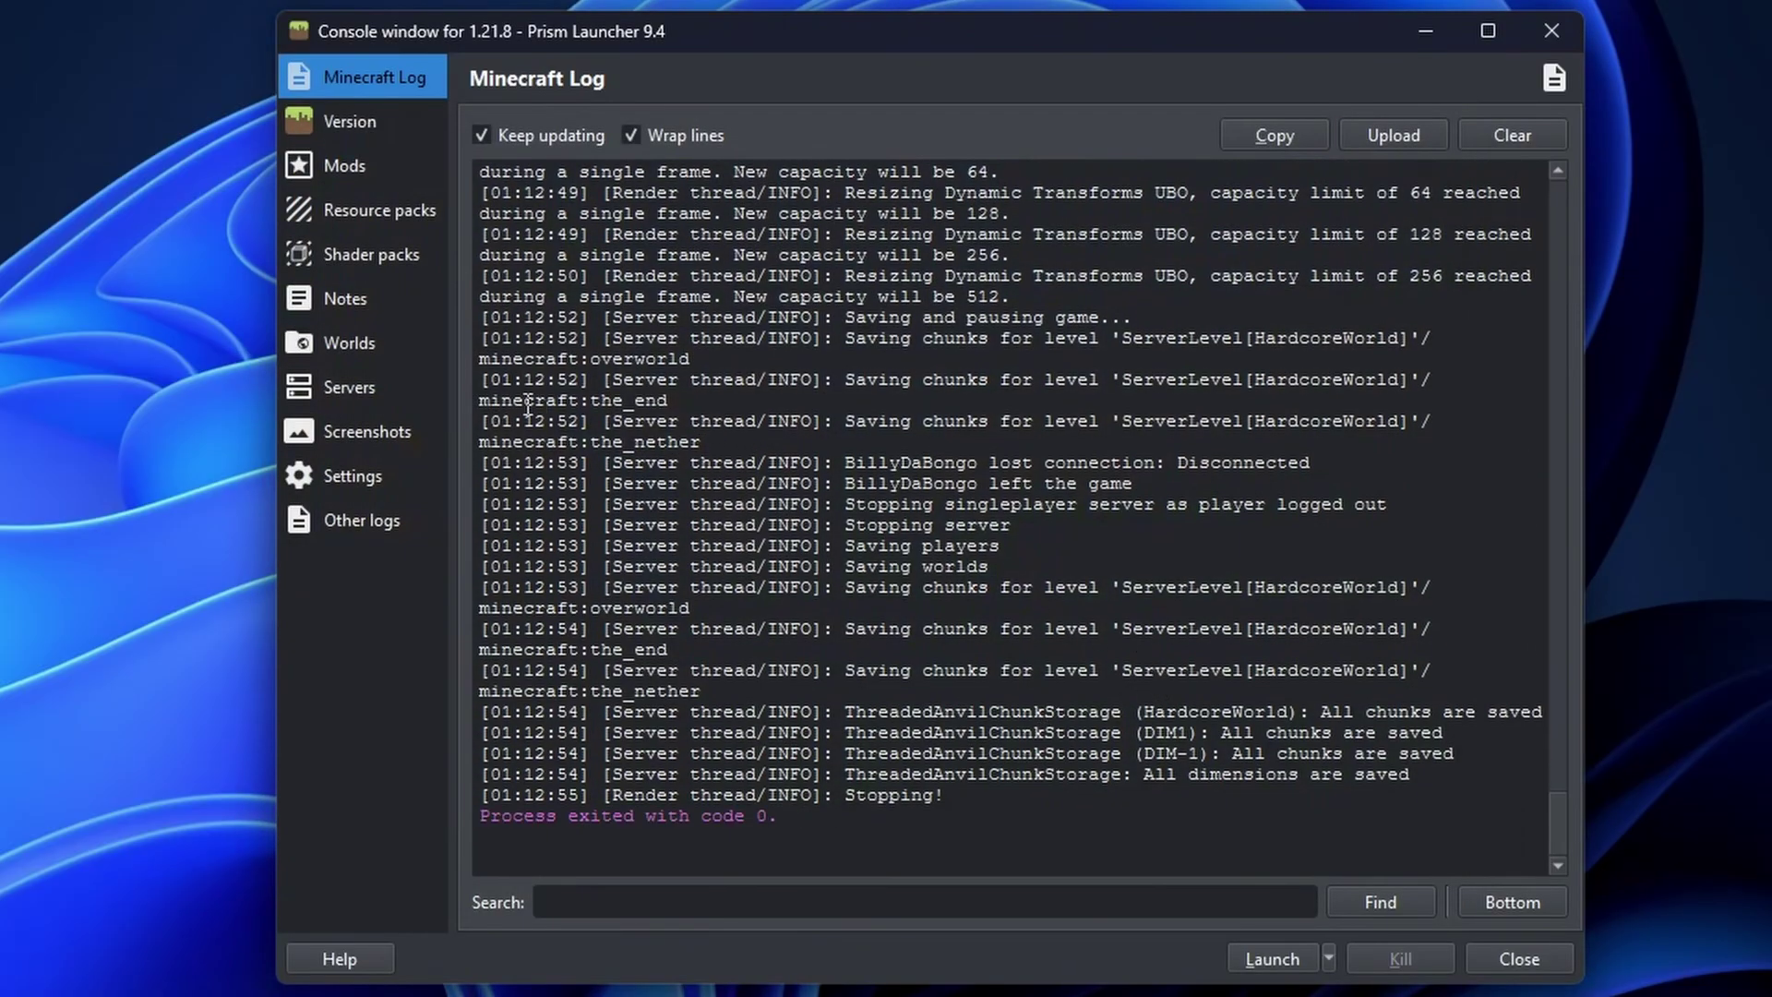
# Add a server named "hypixel" with address mc.hypixel.net to the 1.21.8 instance, and join it.
pyautogui.click(349, 342)
pyautogui.click(336, 391)
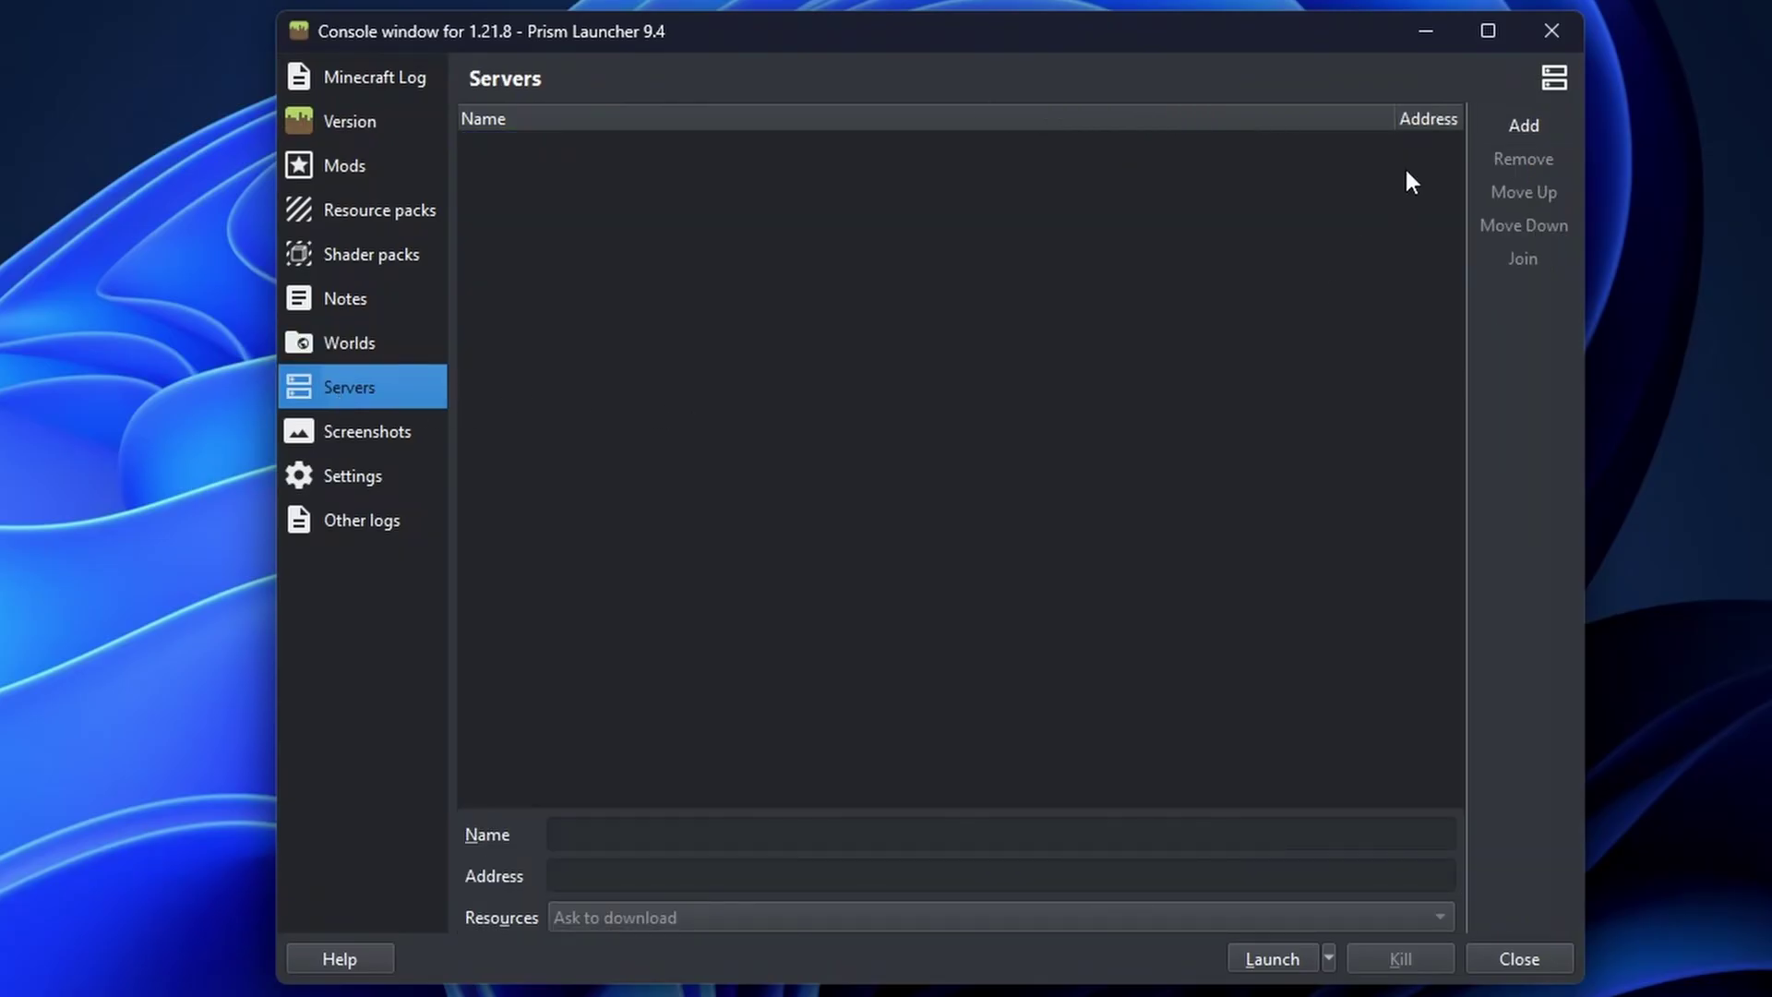
pyautogui.click(1536, 125)
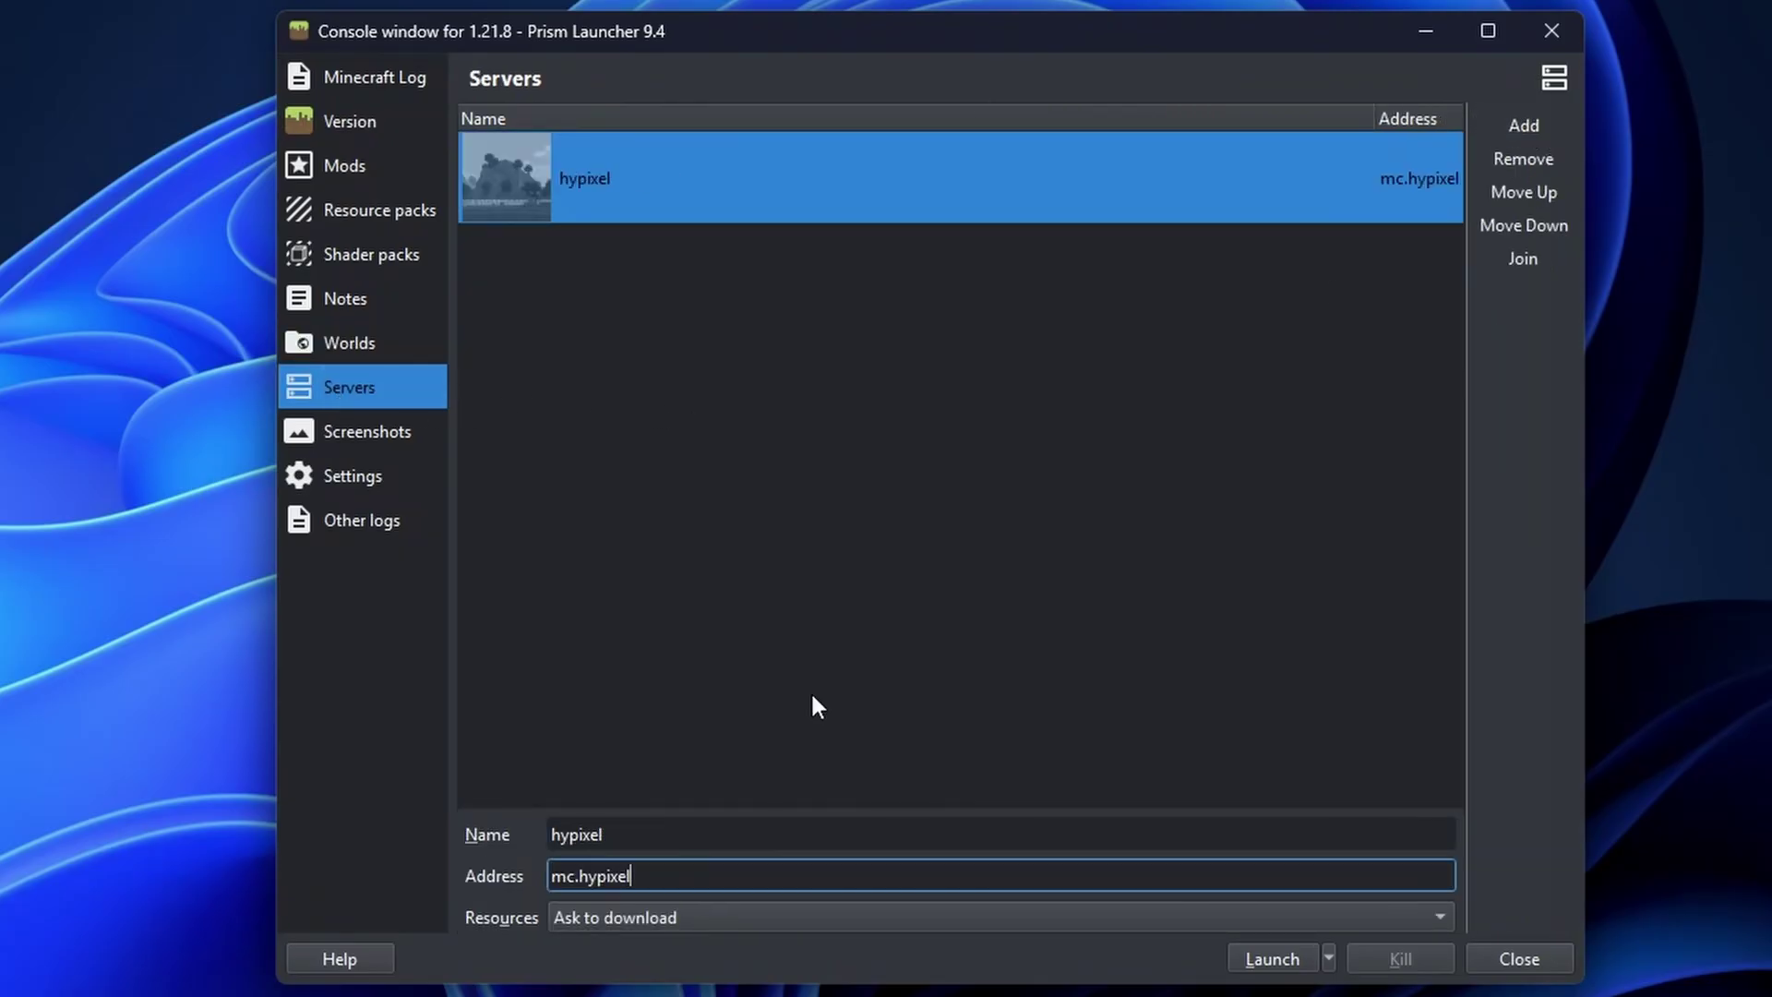
pyautogui.write('.net')
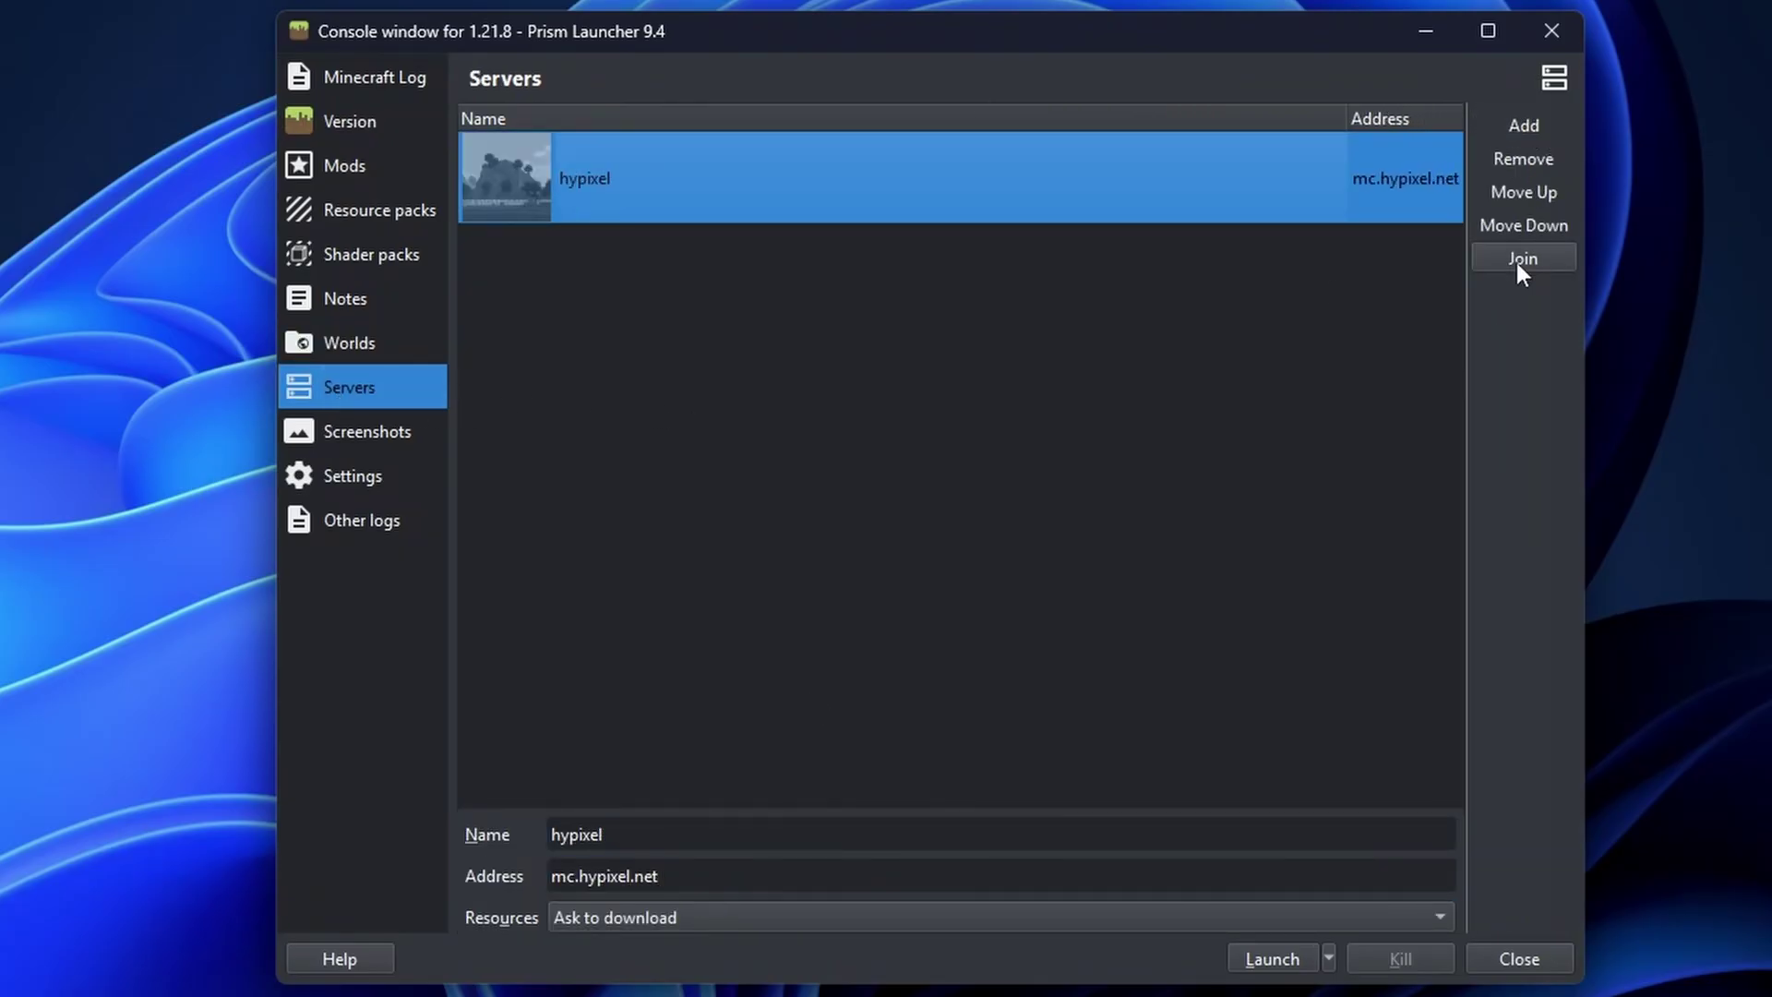
pyautogui.click(1520, 263)
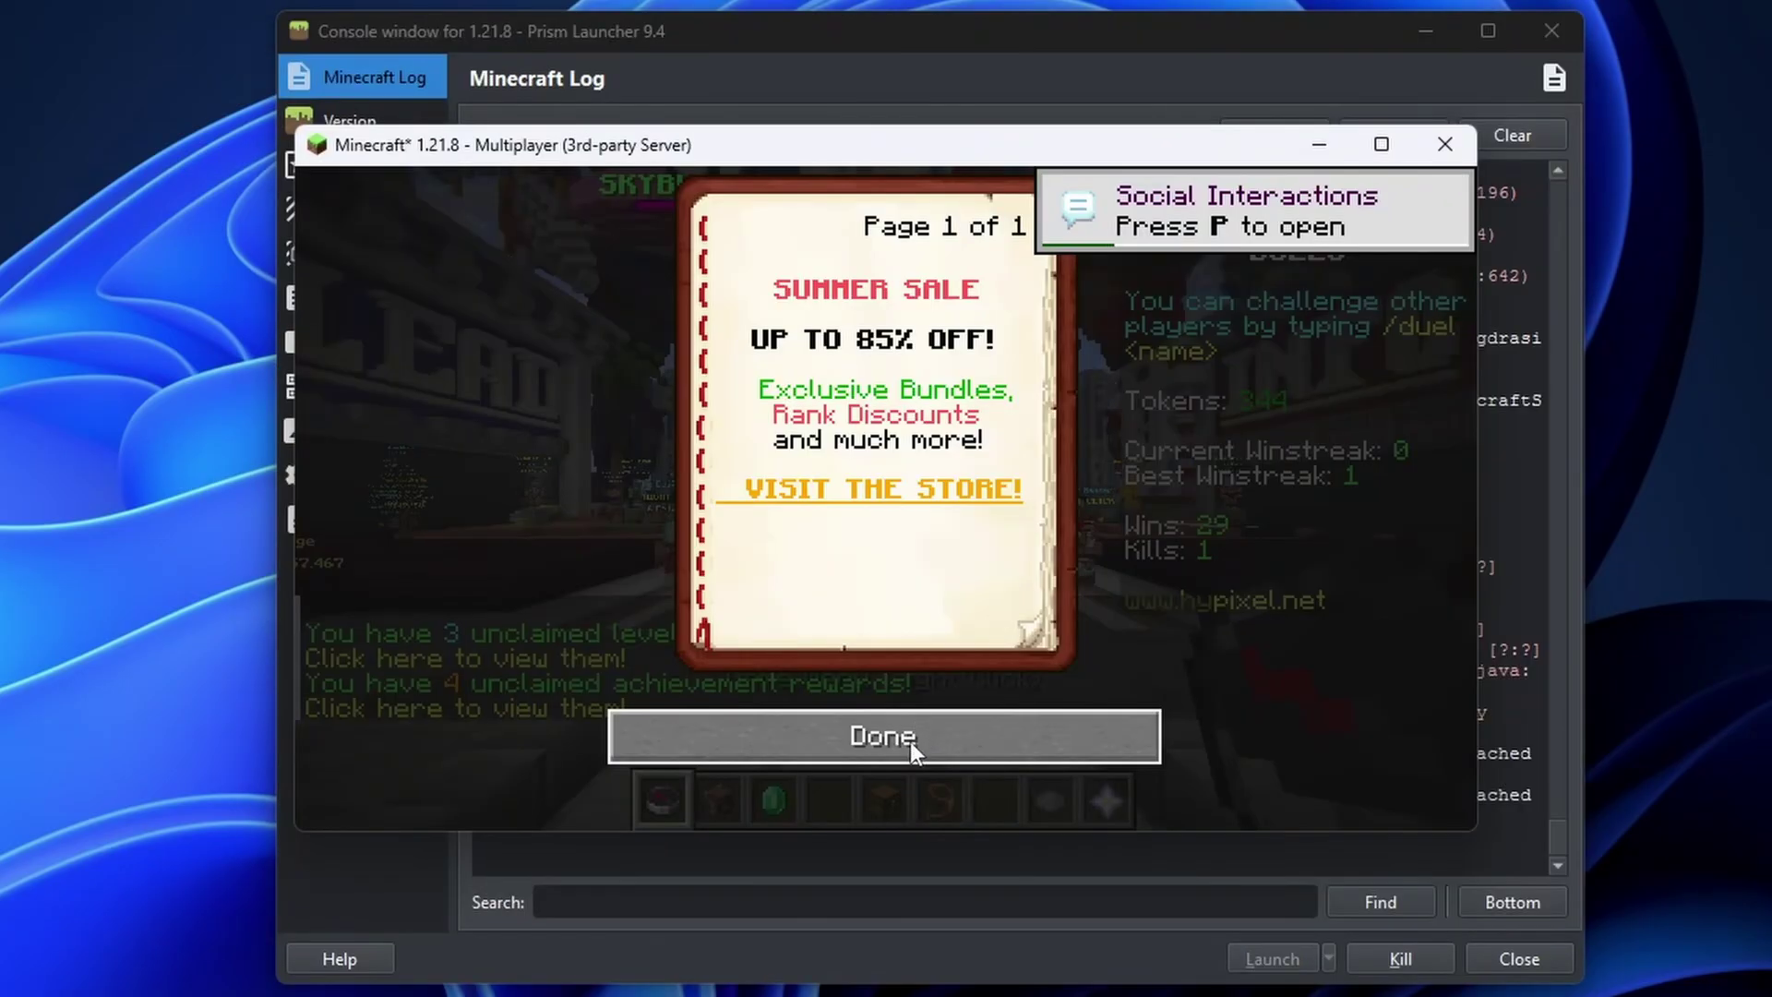
pyautogui.click(910, 741)
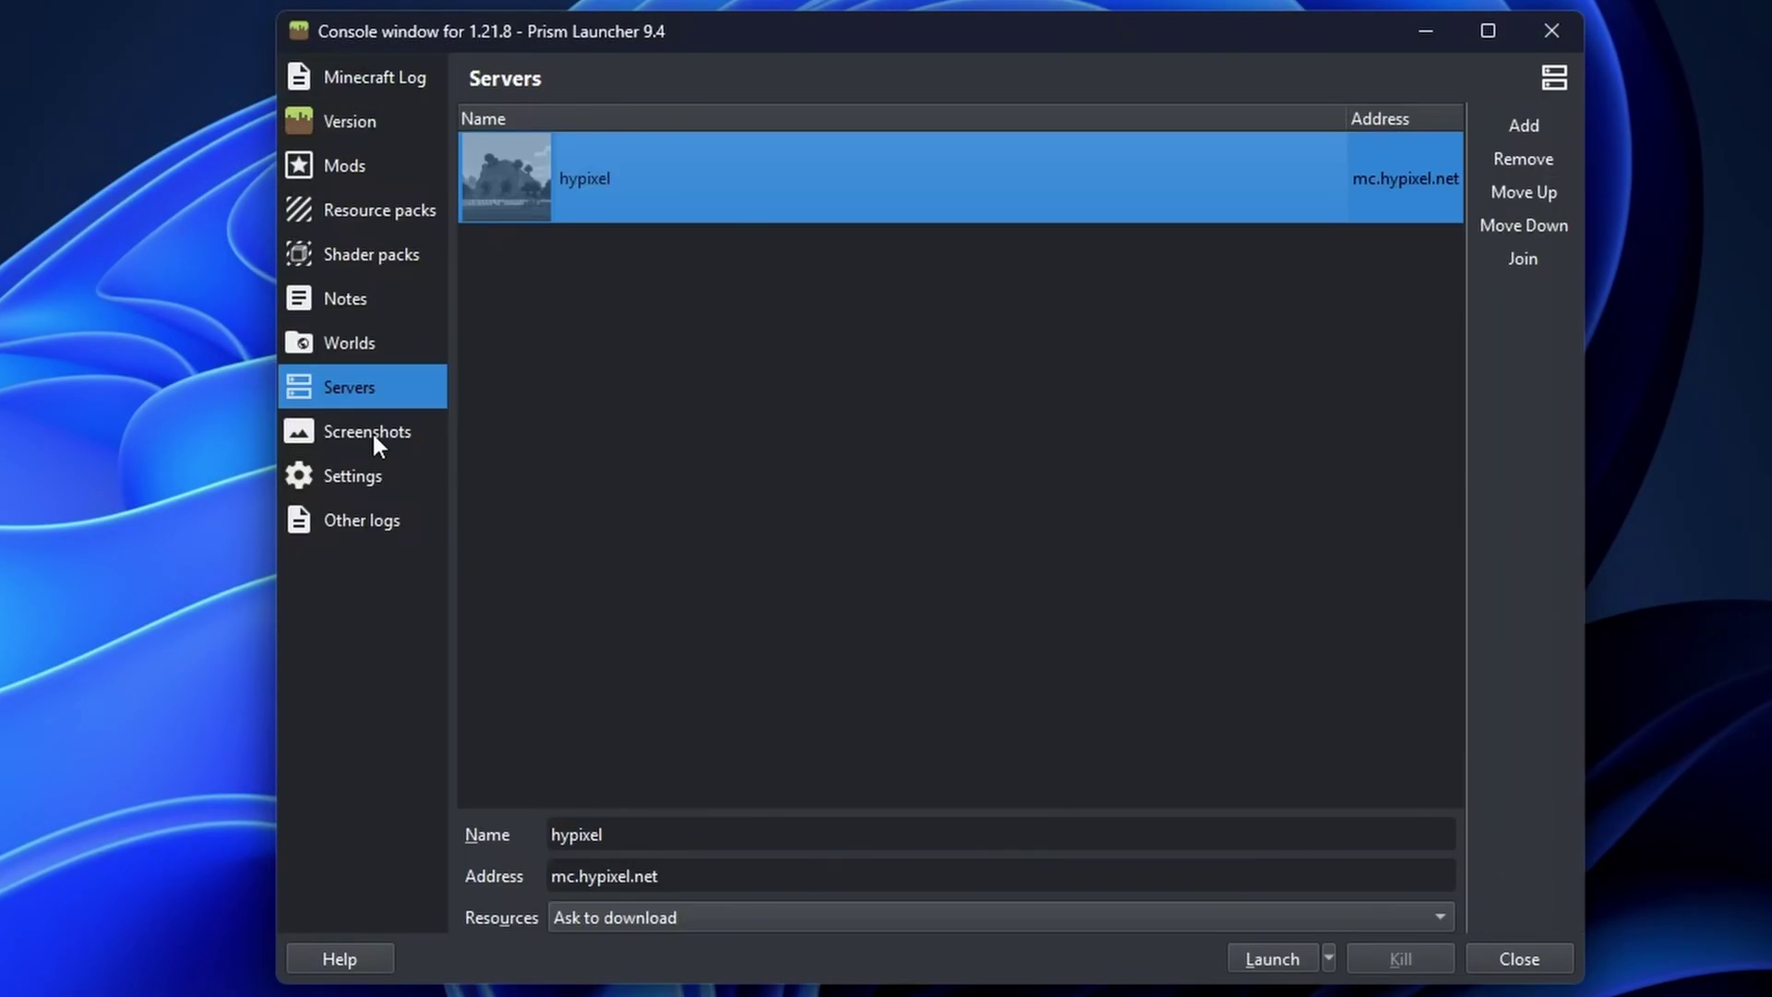
# Copy the image of the instance's screenshot 2025-08-10_01.15.27 and paste it into the Discord message box.
pyautogui.click(373, 431)
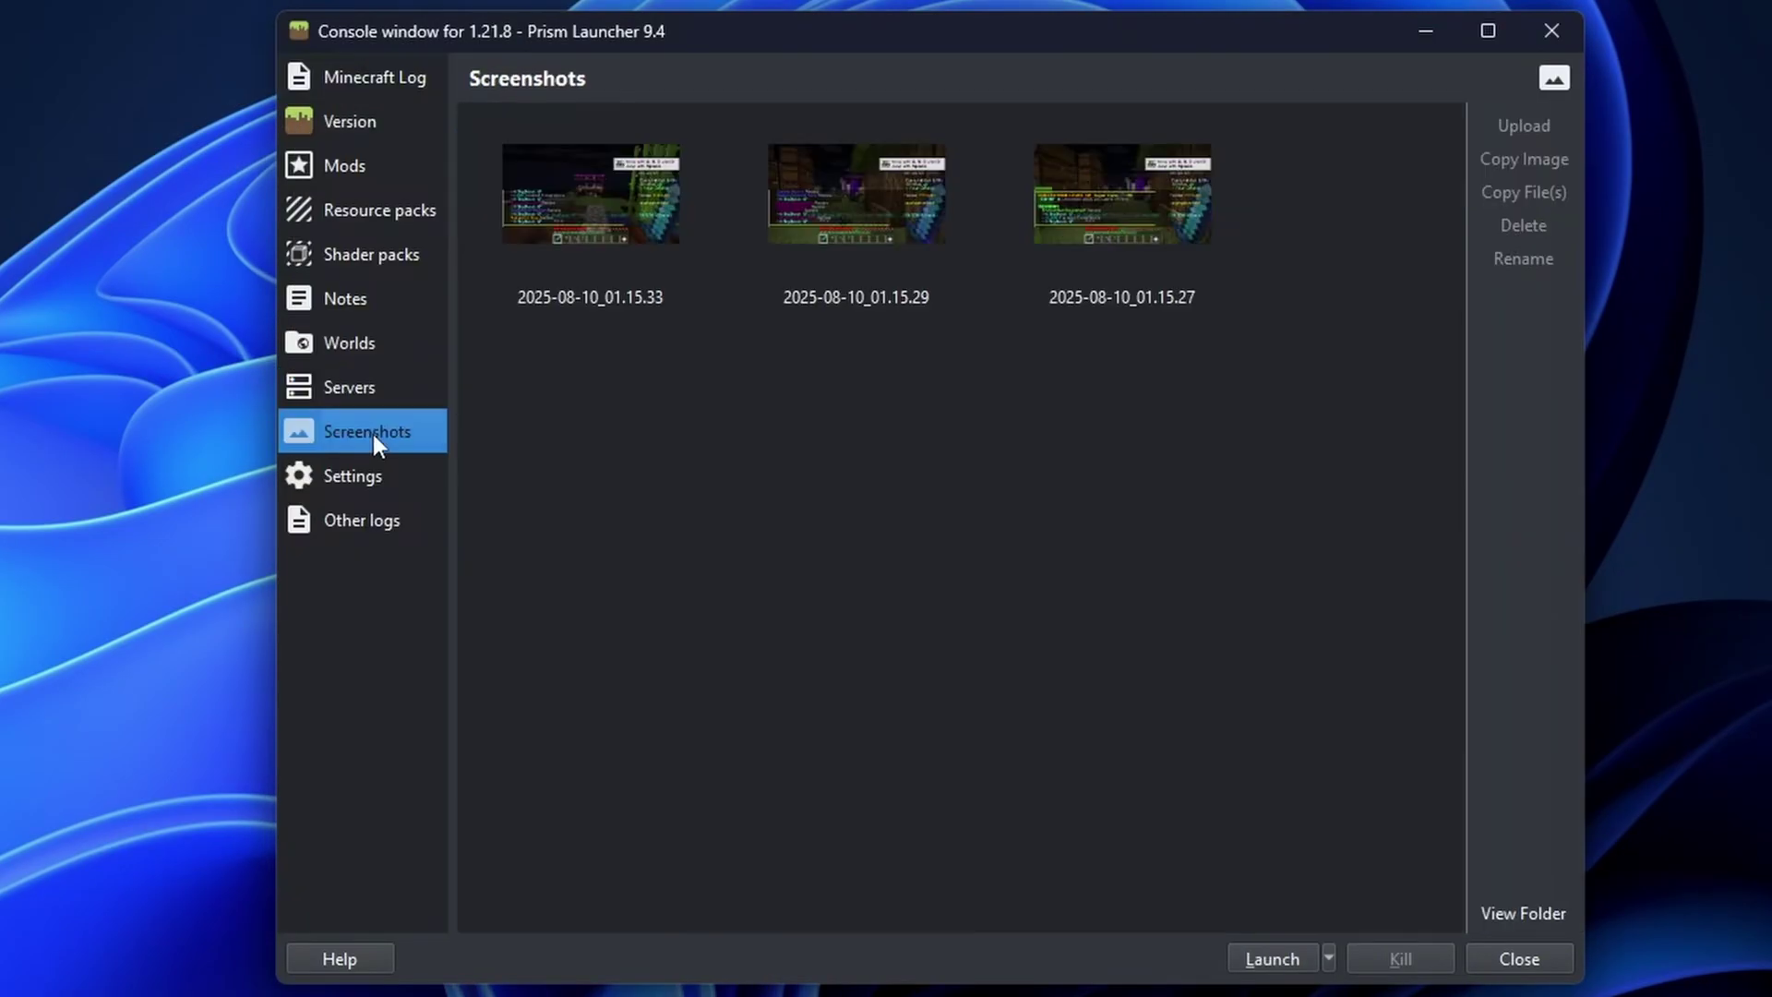
pyautogui.click(589, 183)
pyautogui.click(1122, 185)
pyautogui.click(1519, 157)
pyautogui.rightClick(388, 882)
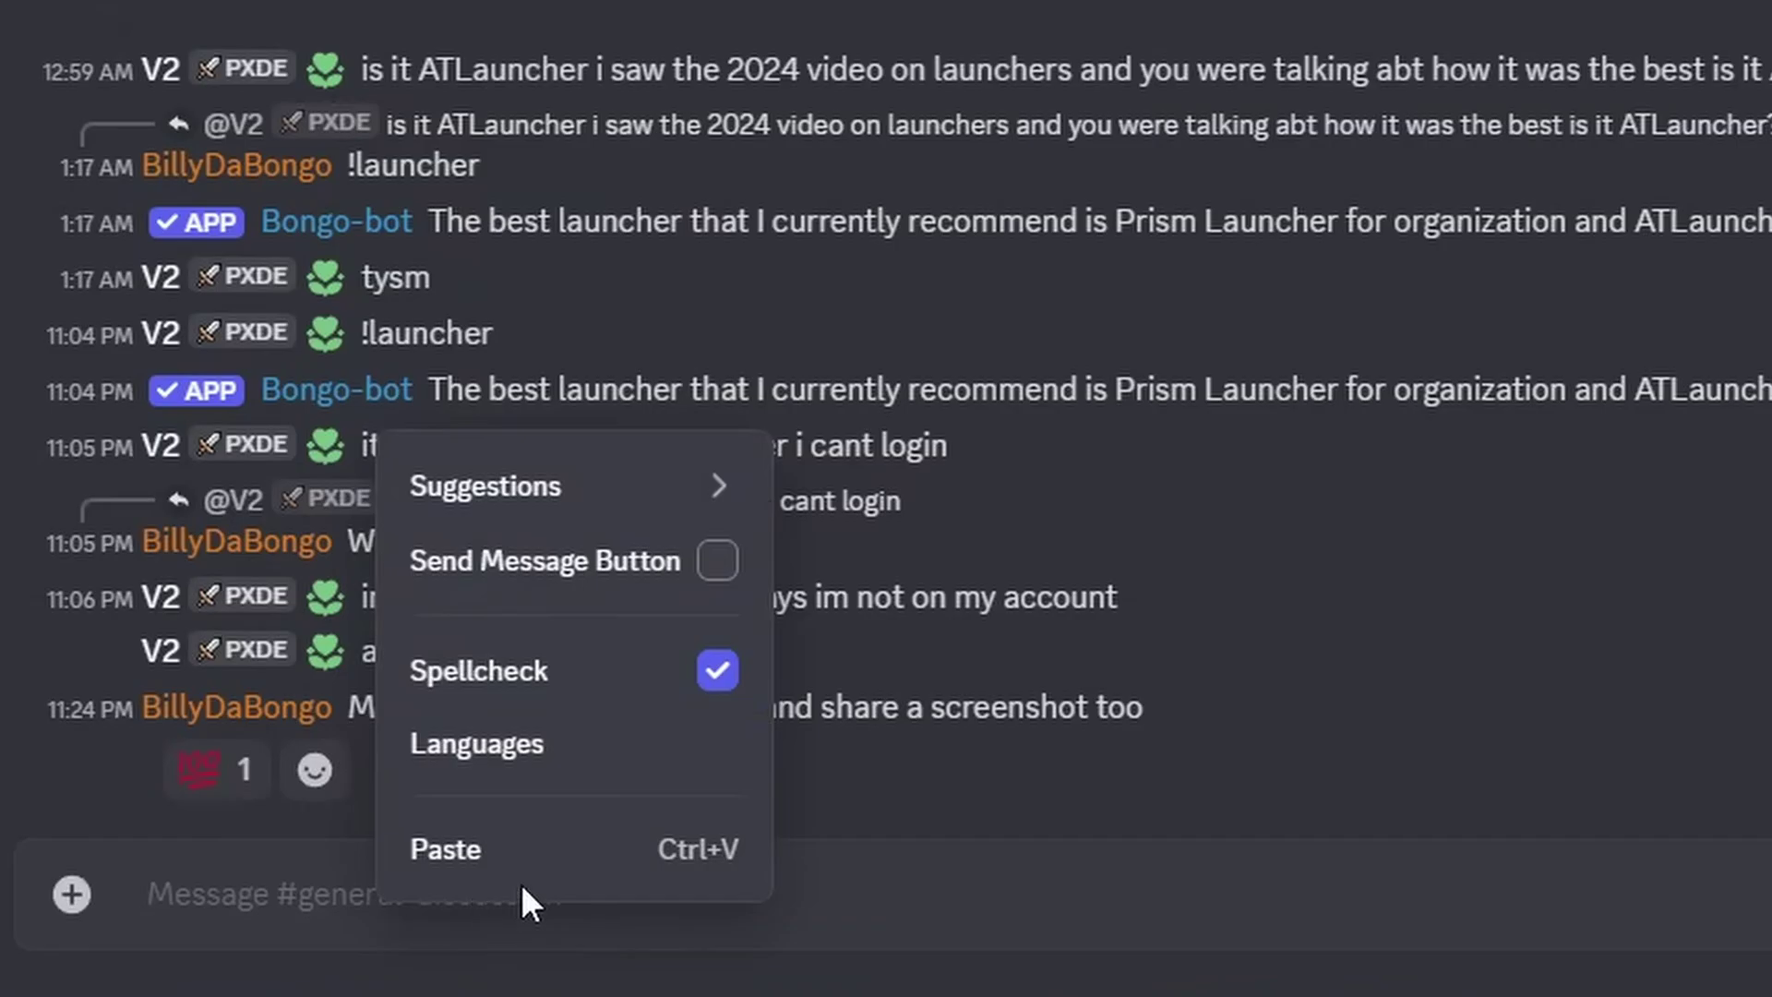
pyautogui.click(517, 847)
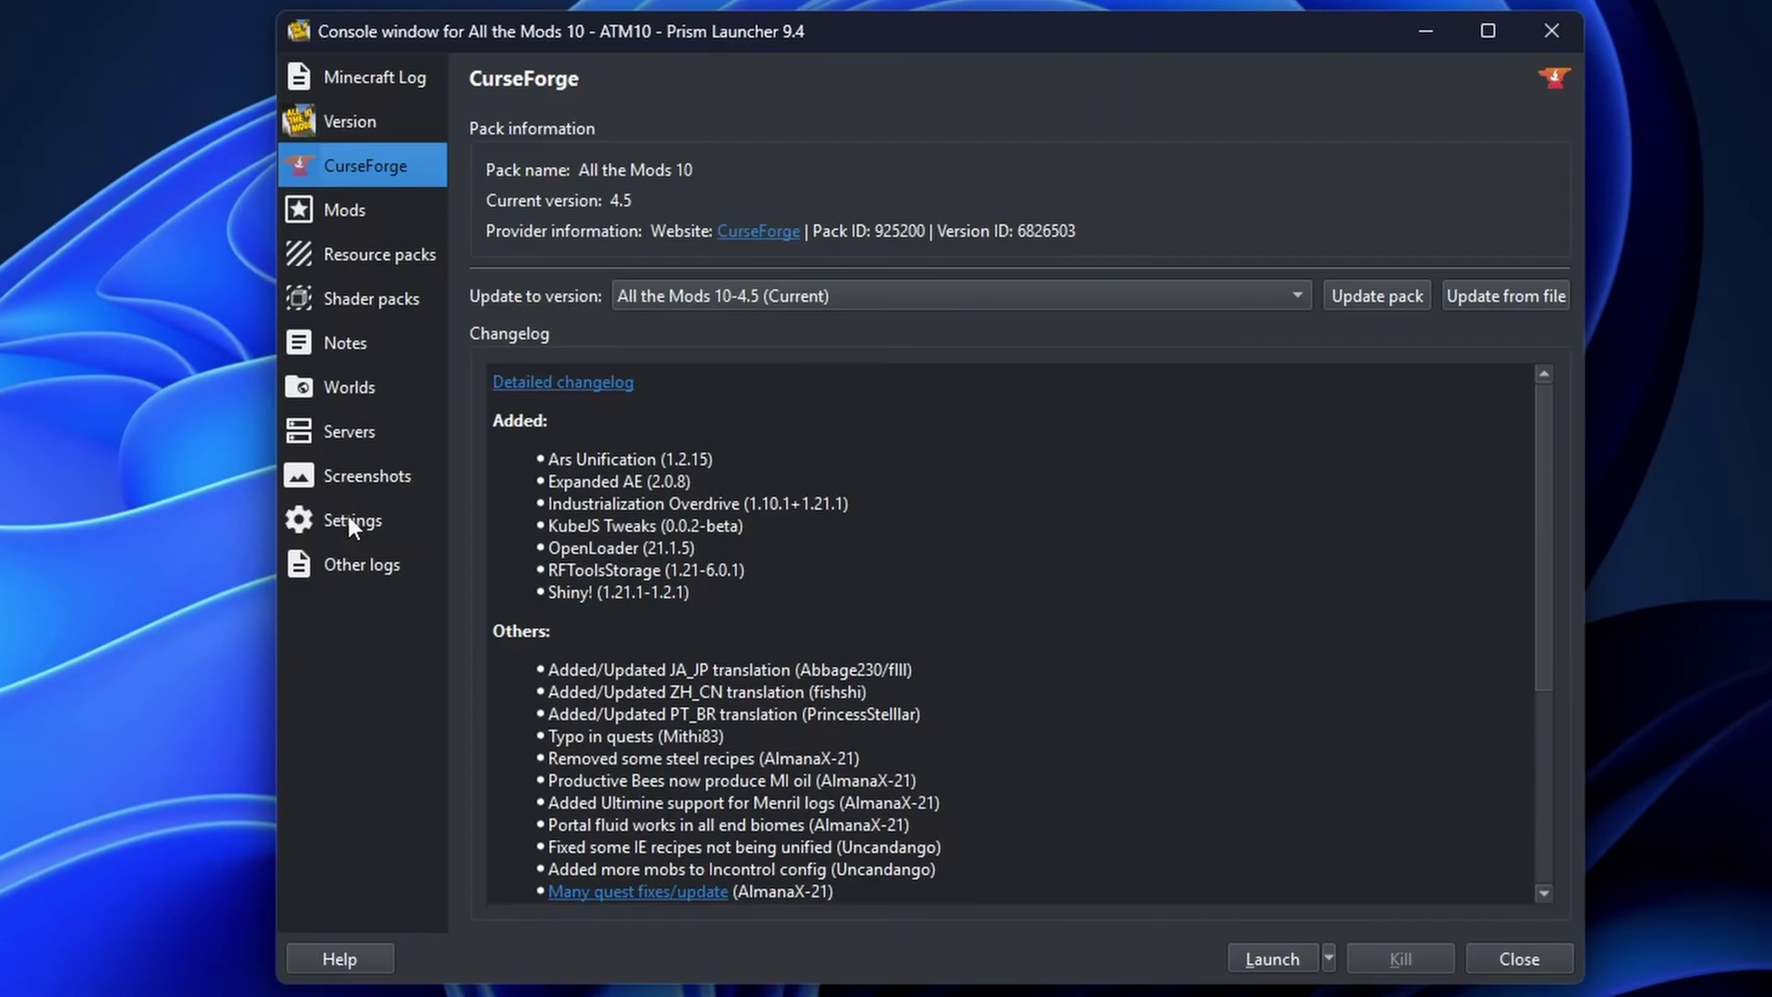
# Override the memory settings for the All the Mods 10 instance with a maximum allocation of 12000 MiB.
pyautogui.click(350, 521)
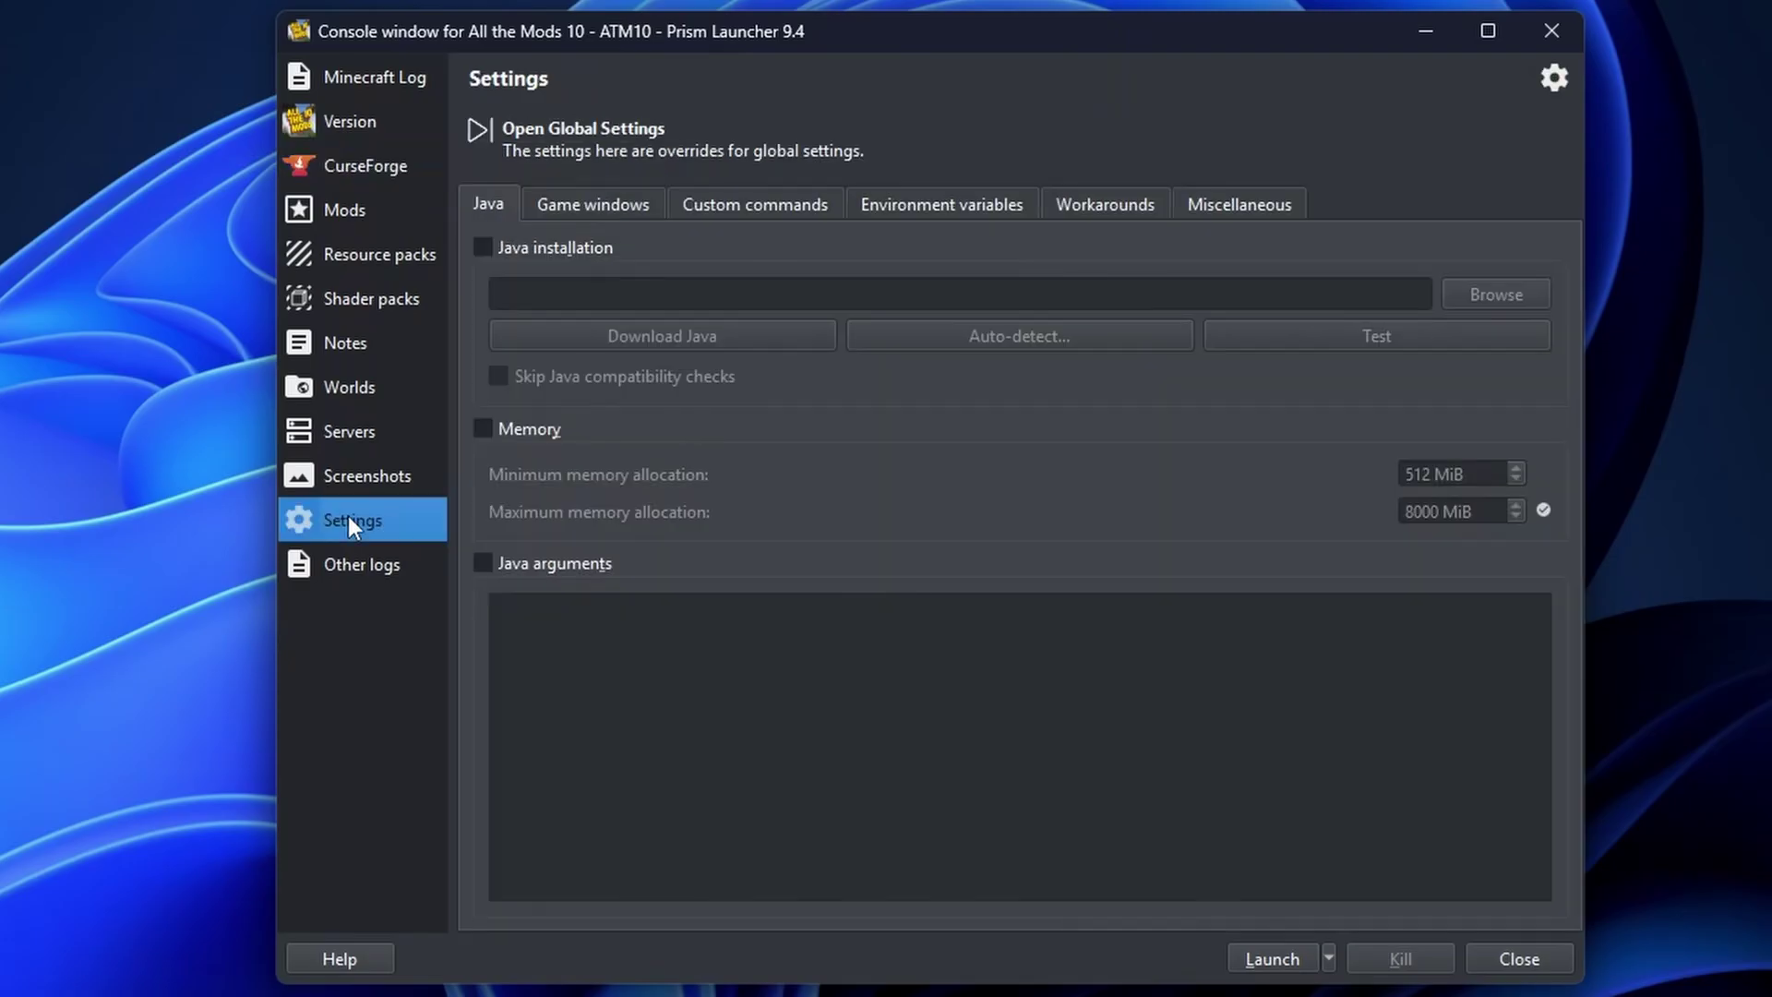
pyautogui.click(482, 426)
pyautogui.doubleClick(1418, 511)
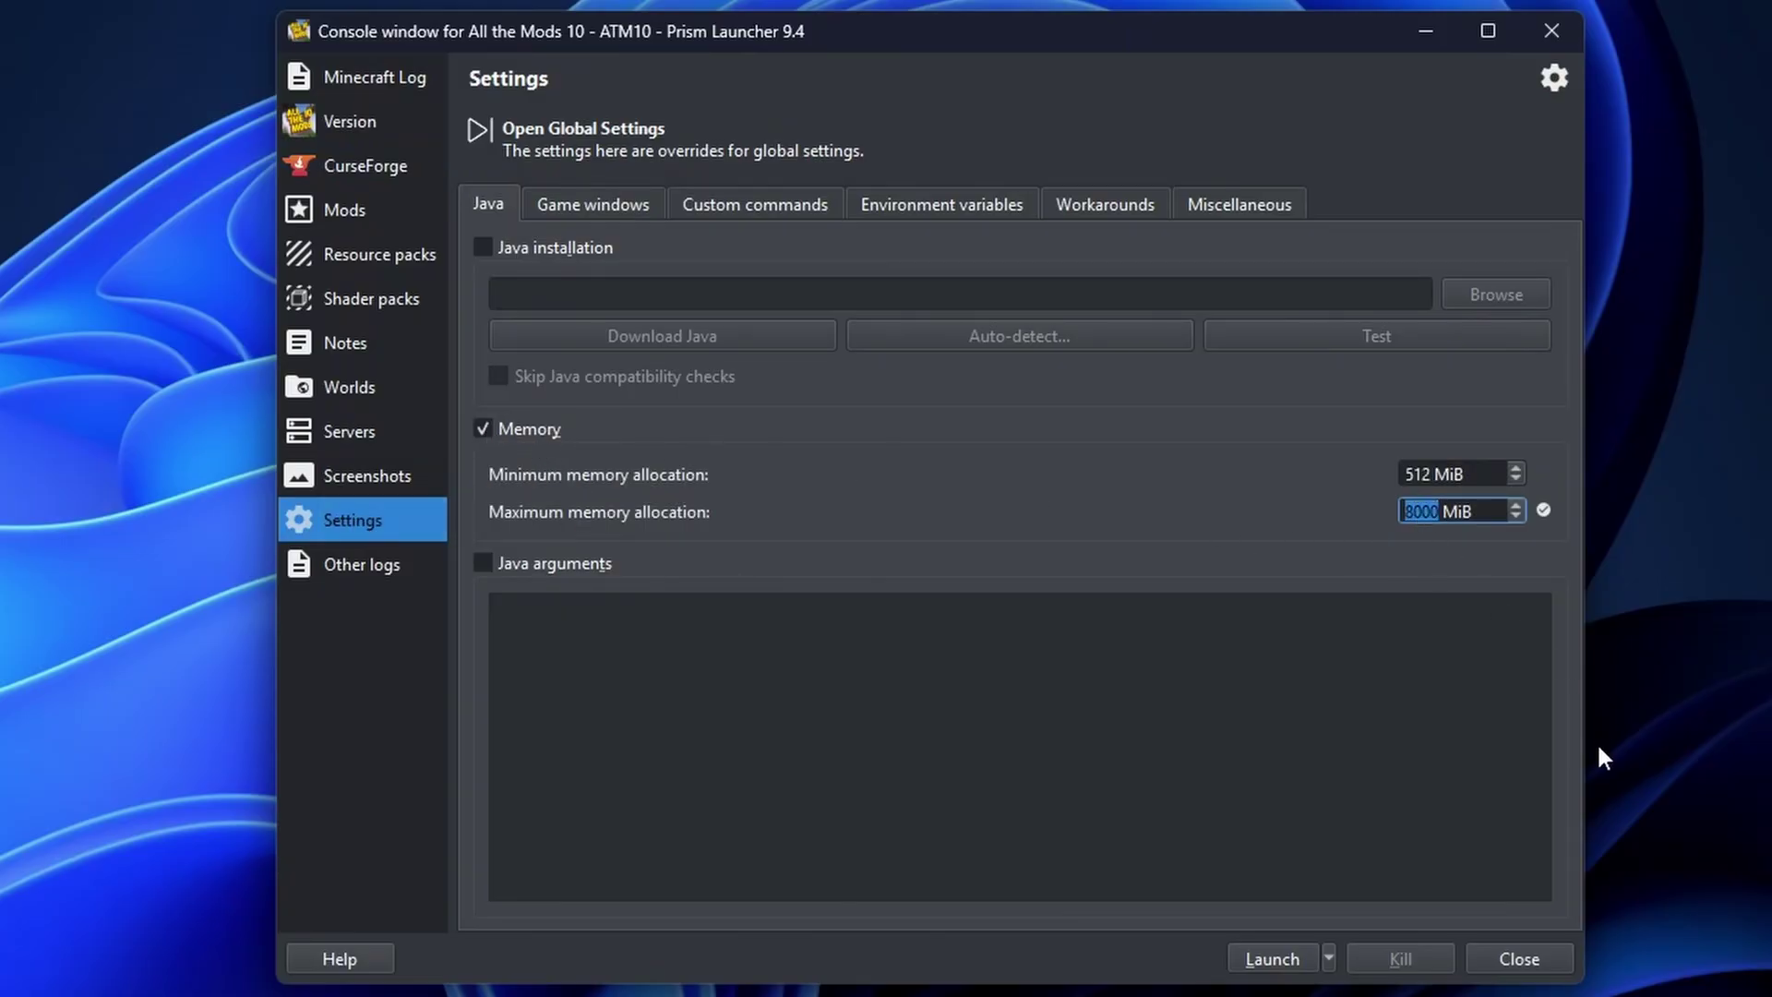
pyautogui.write('12000')
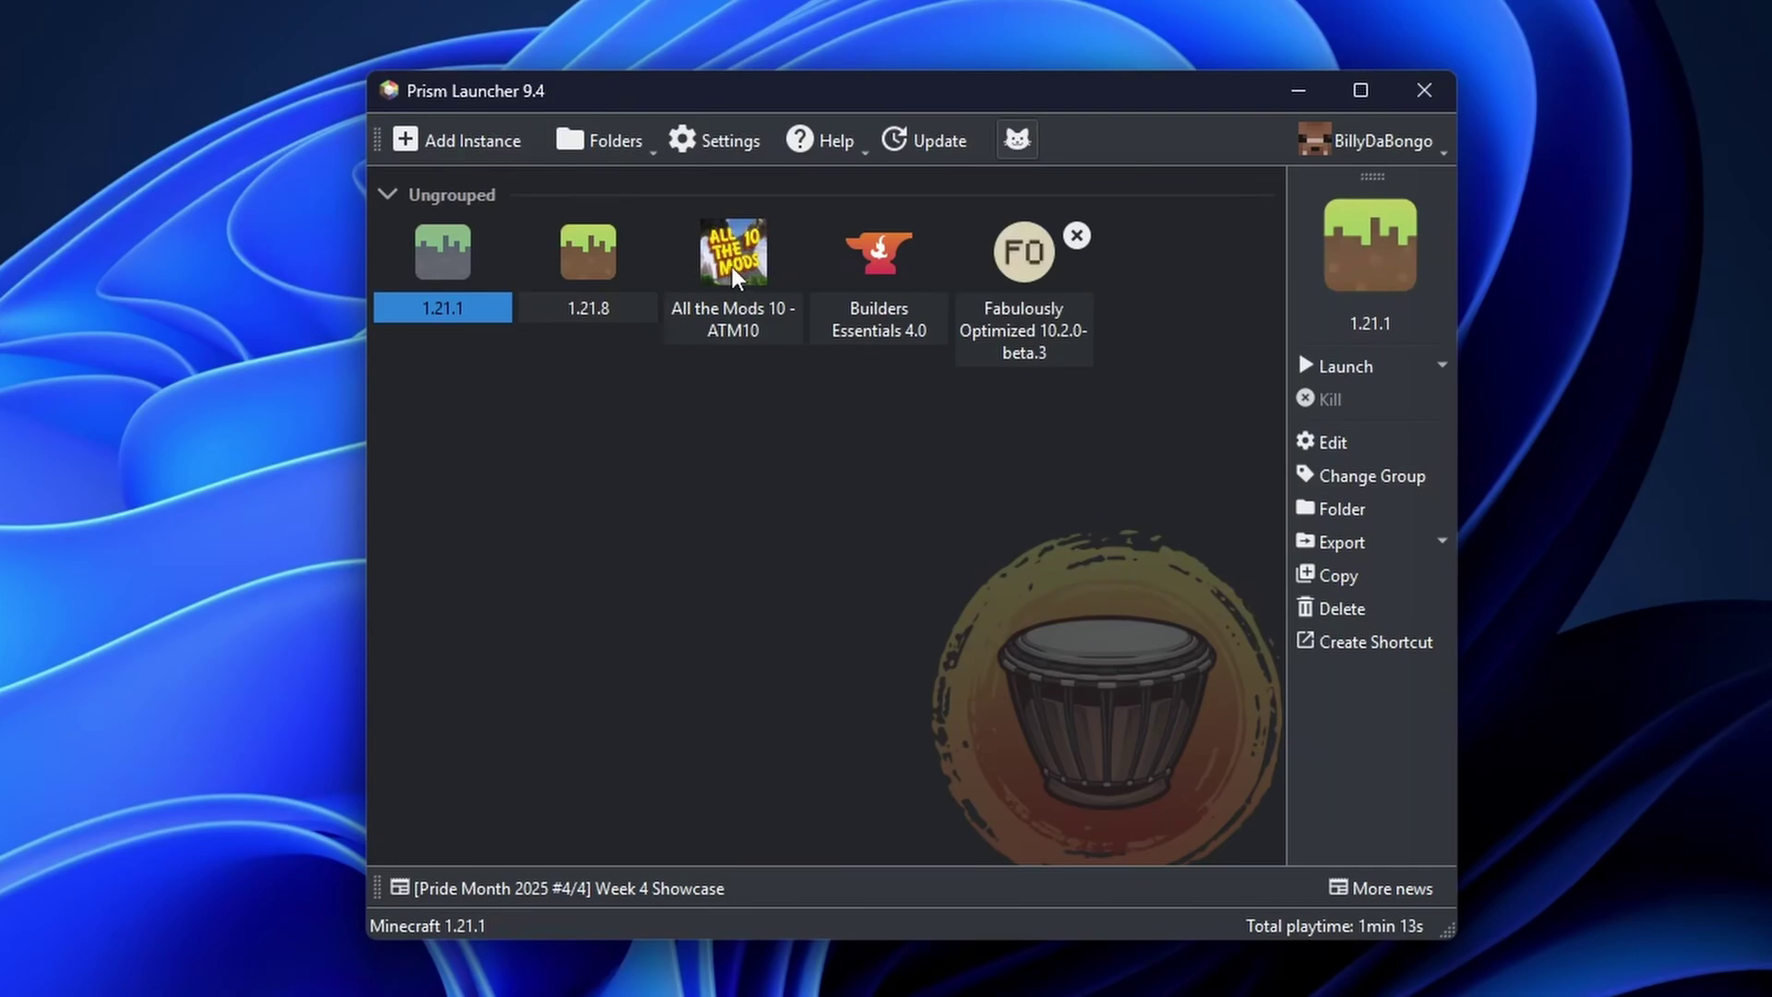
# Put All the Mods 10 in a new group named "Modpacks" and move Builders Essentials 4.0 and Fabulously Optimized into that group.
pyautogui.click(733, 277)
pyautogui.click(1372, 497)
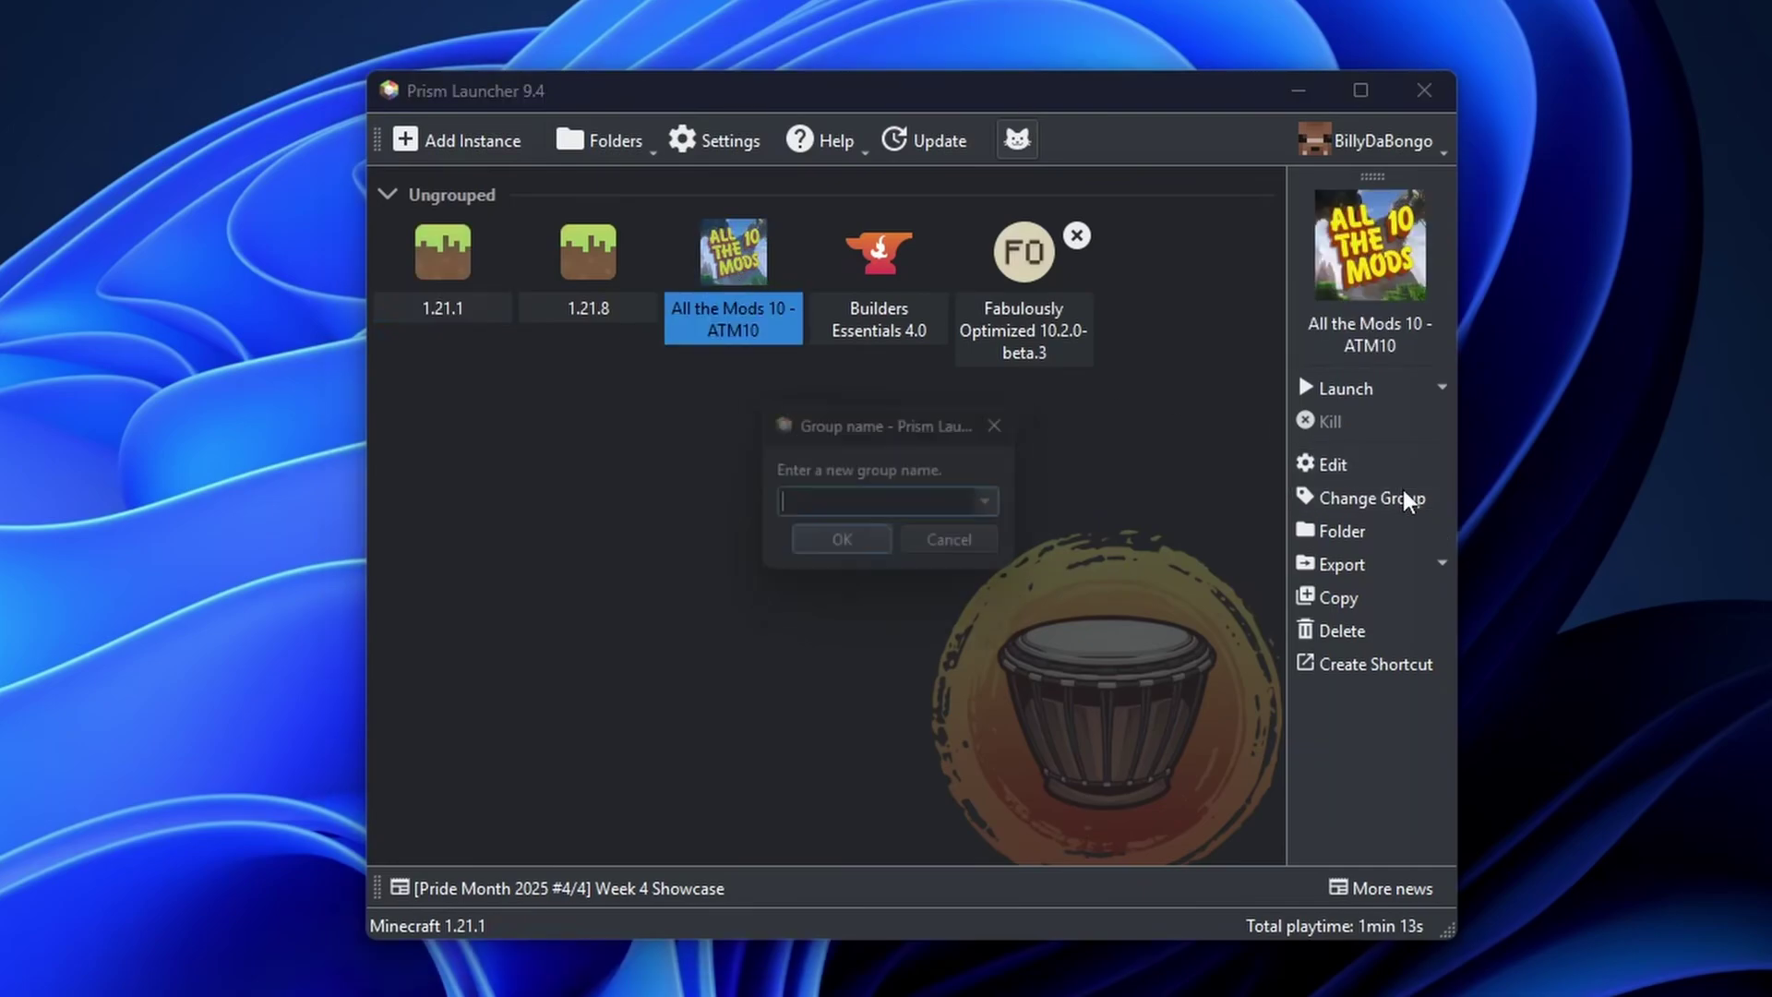
pyautogui.write('Modpacks')
pyautogui.press('Return')
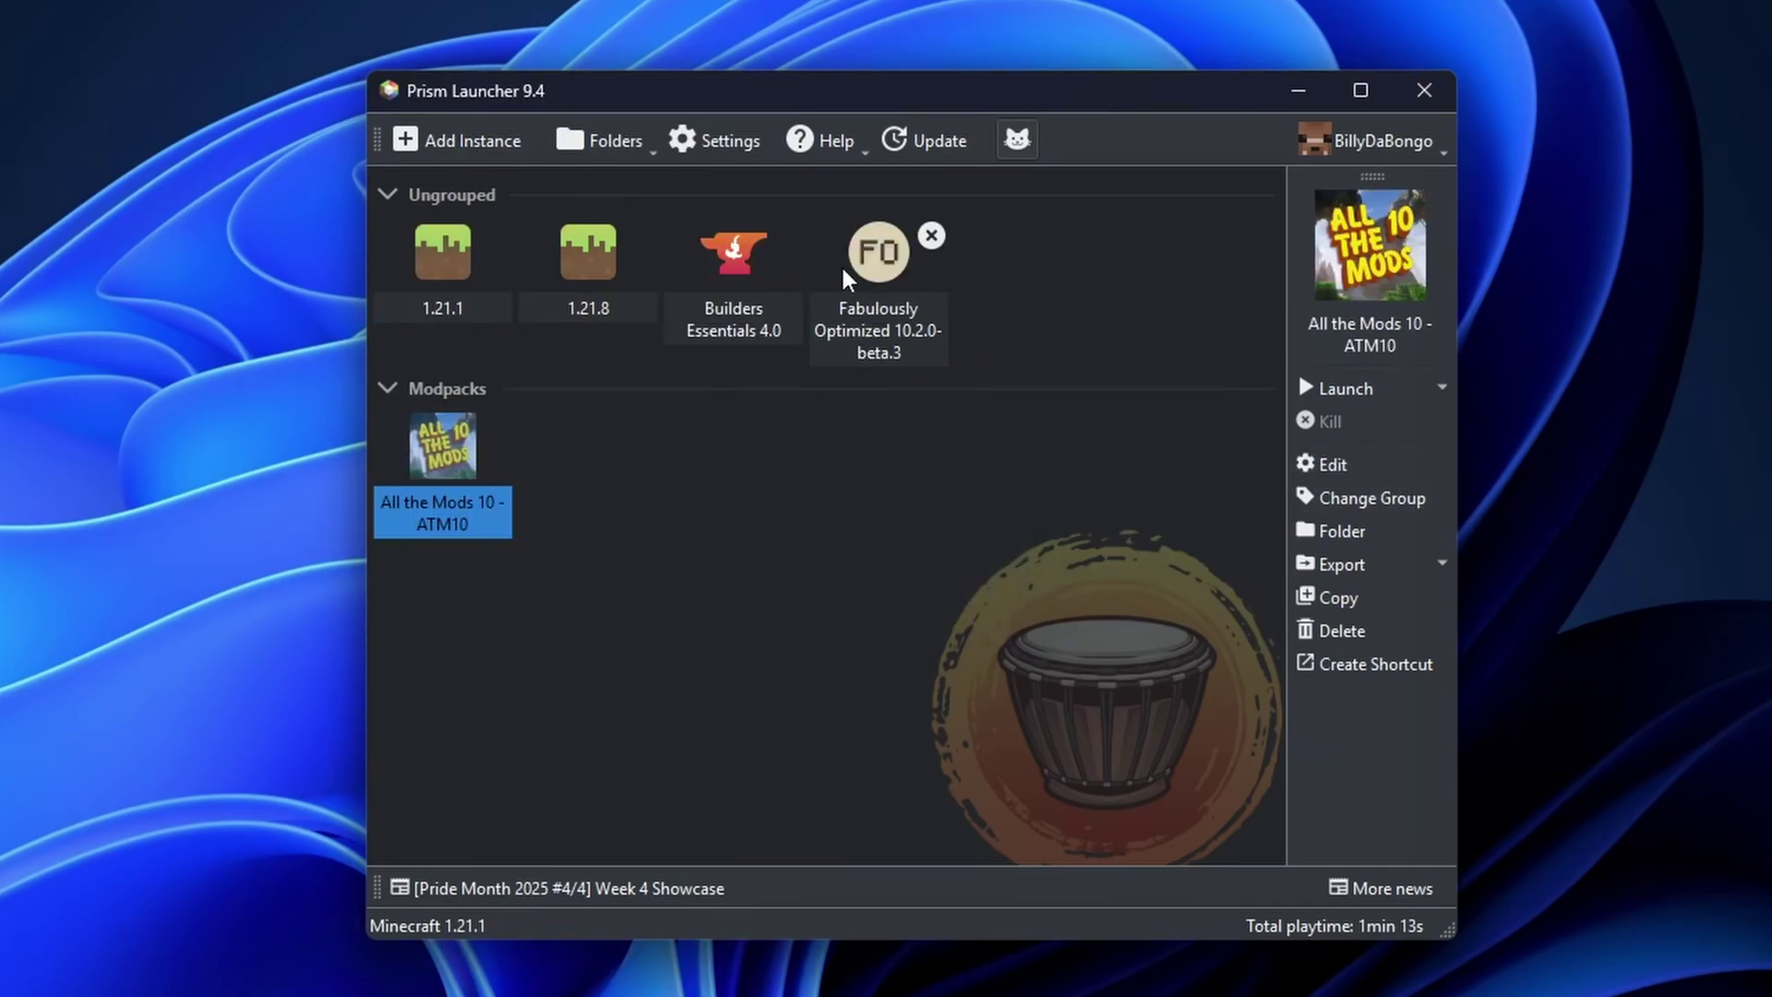
pyautogui.moveTo(718, 257); pyautogui.dragTo(591, 494)
pyautogui.moveTo(717, 274); pyautogui.dragTo(711, 461)
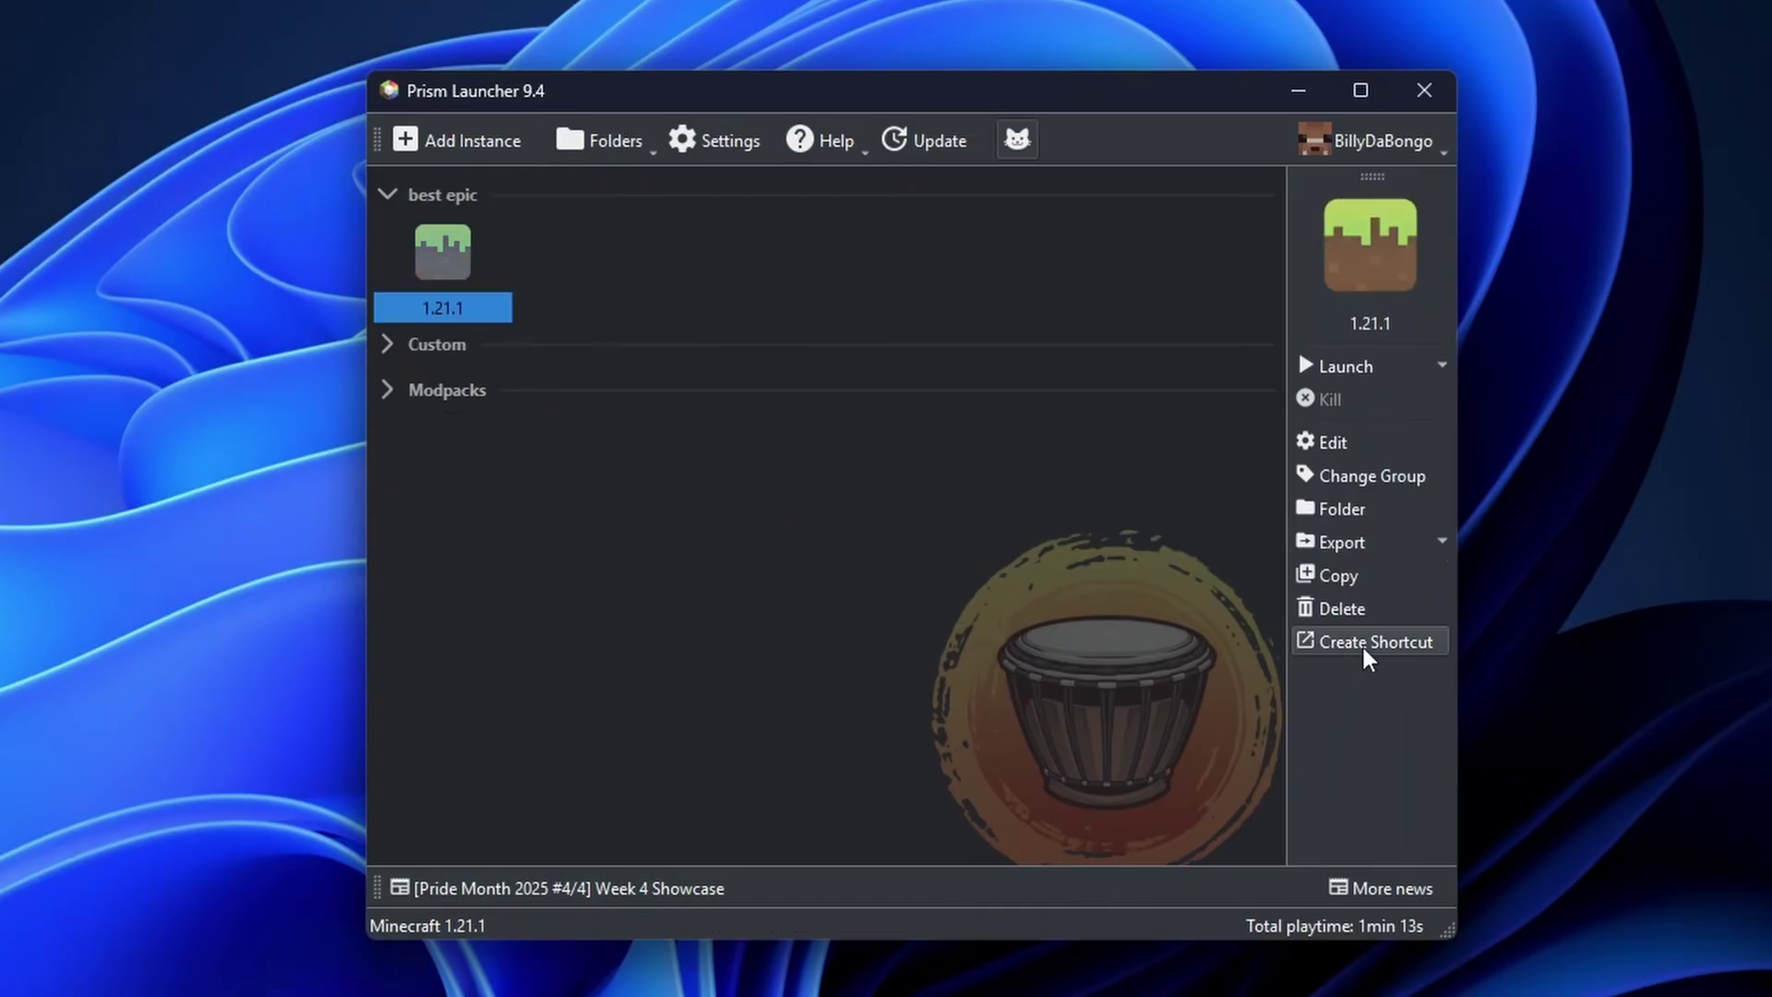
# Create a shortcut for the 1.21.1 instance and export it in Prism Launcher zip format, choosing Downloads as the destination.
pyautogui.click(1360, 644)
pyautogui.click(1108, 557)
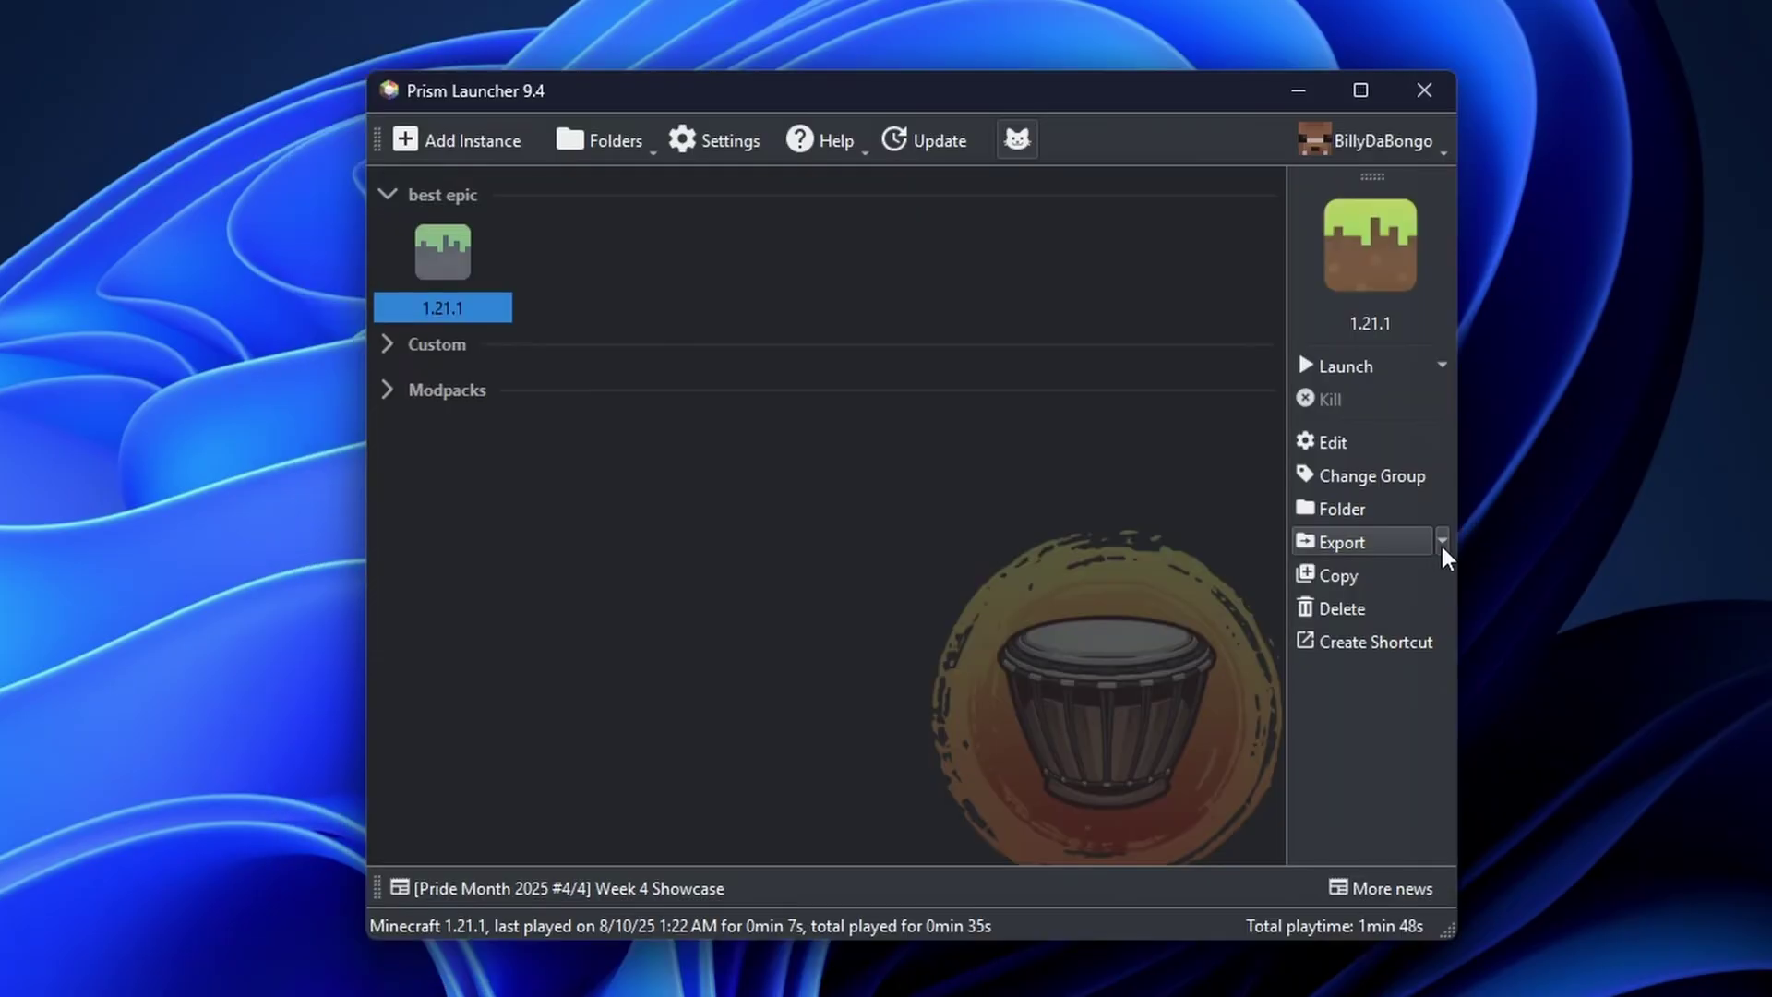
pyautogui.click(1442, 543)
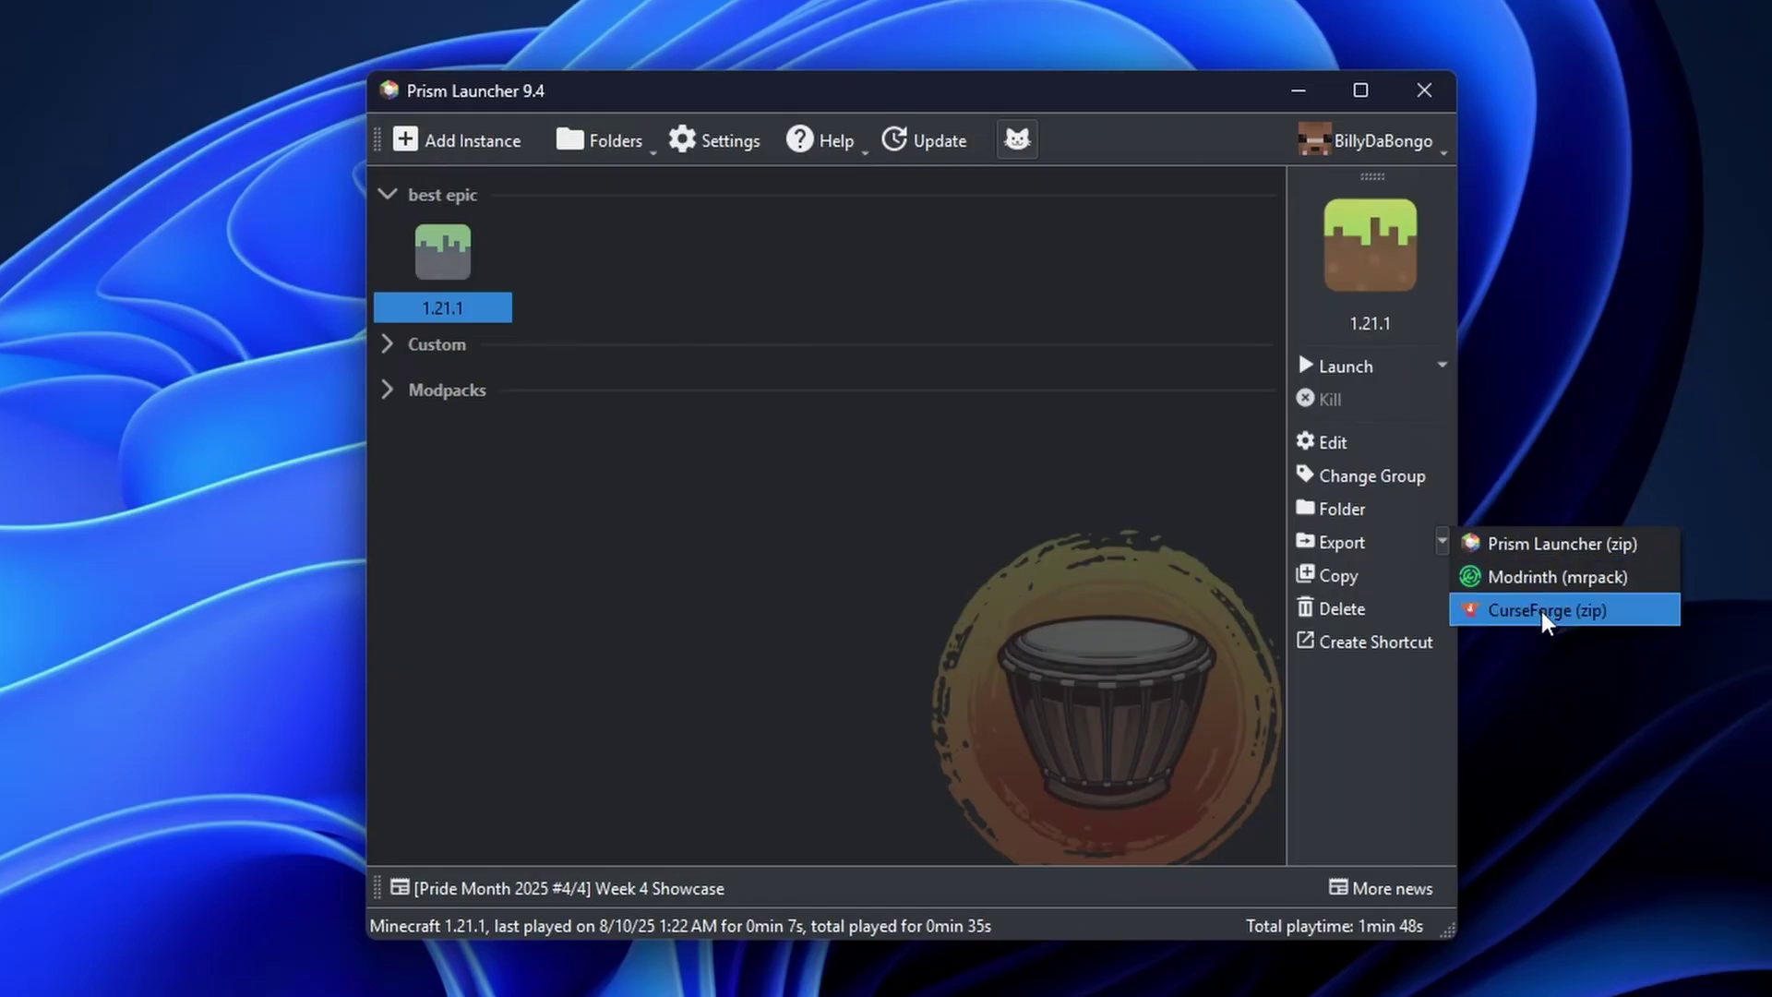
pyautogui.click(1528, 543)
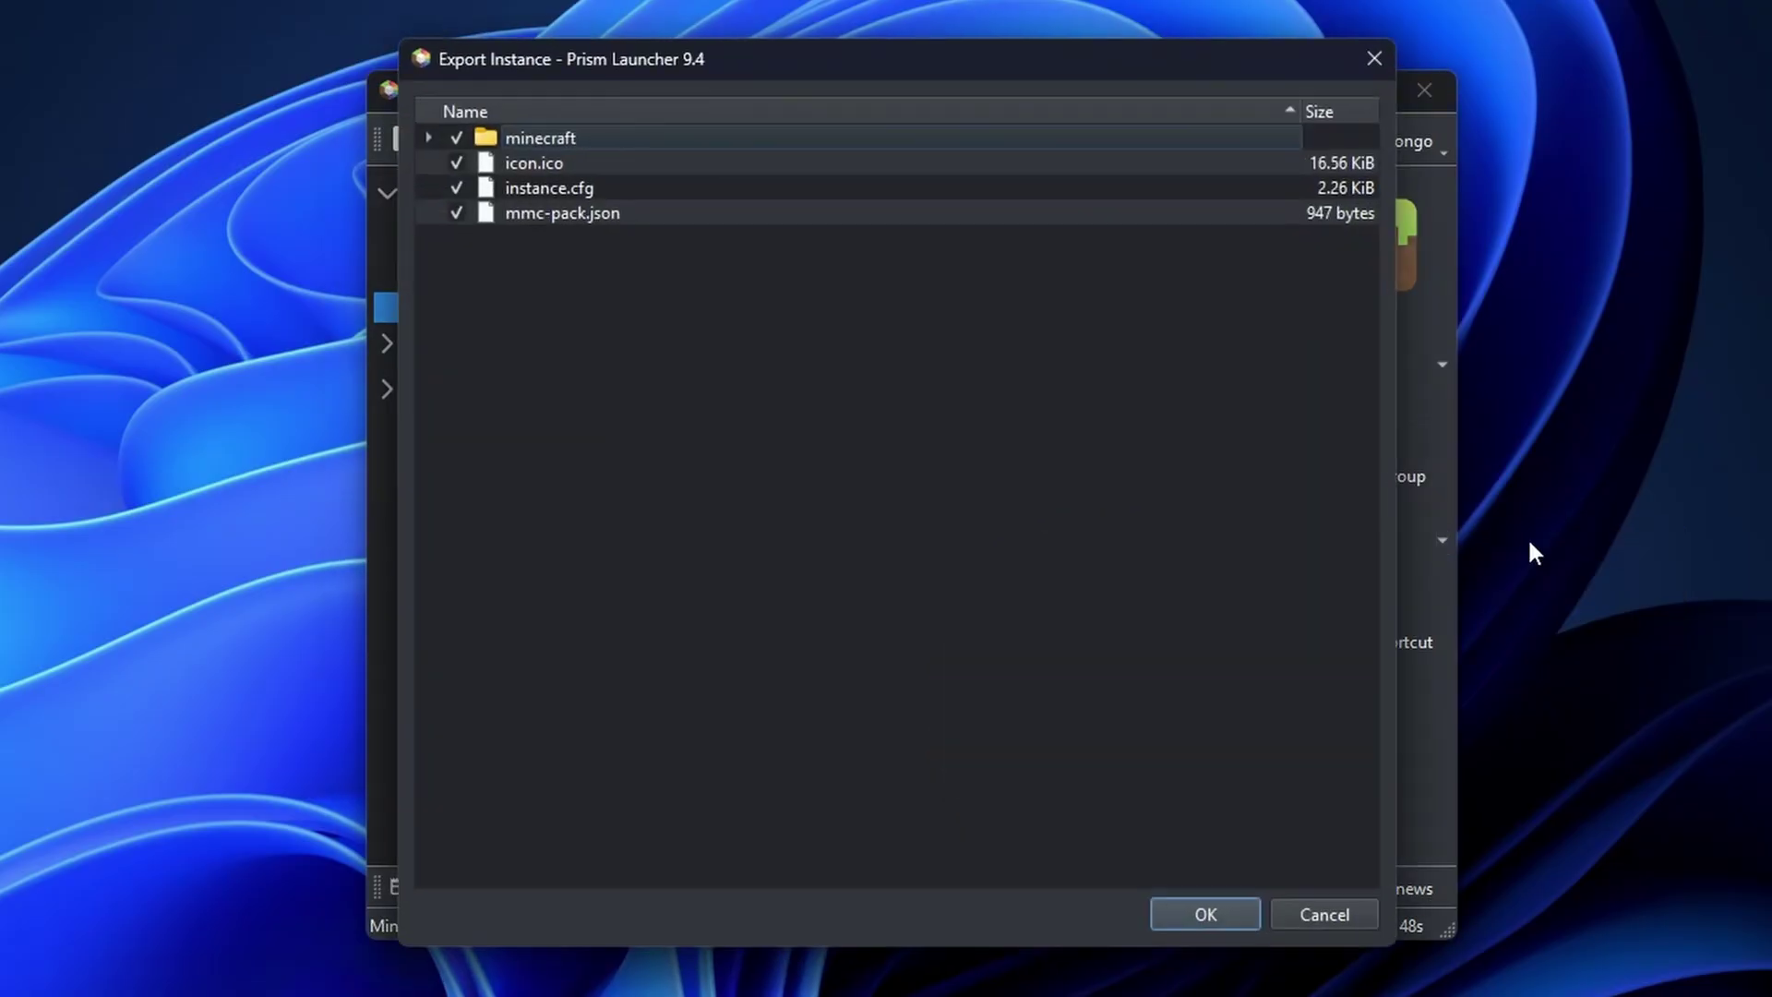
pyautogui.click(1208, 914)
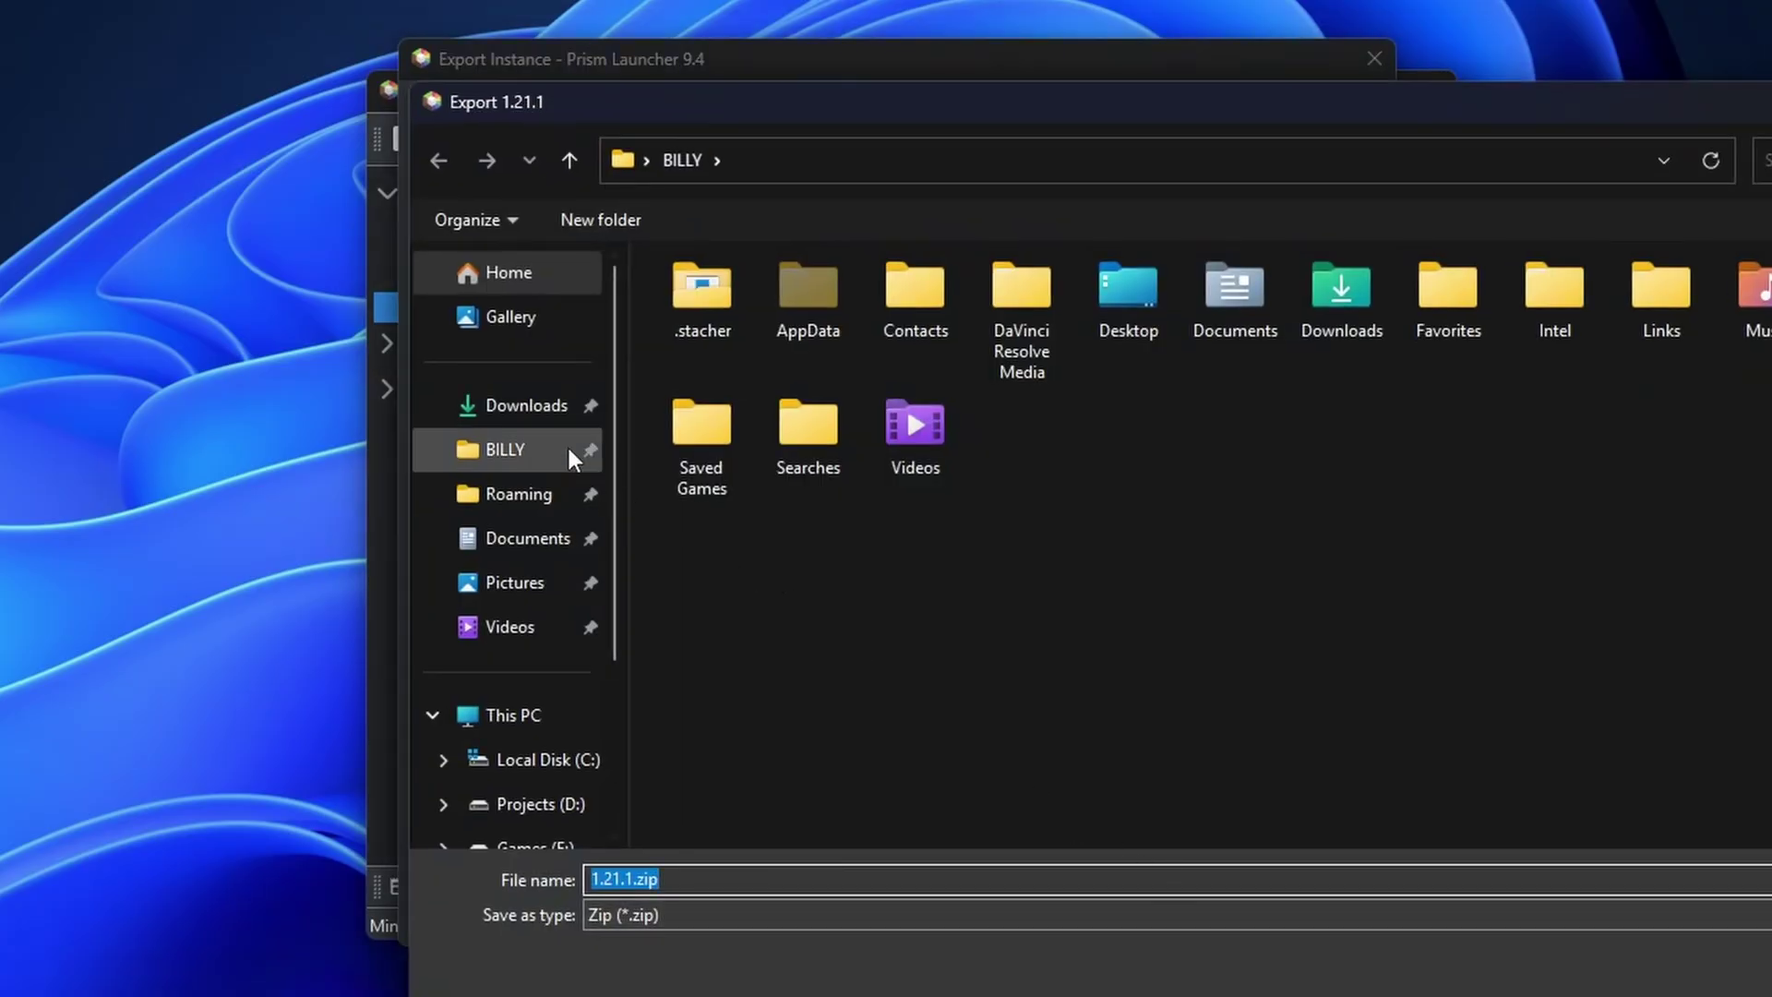
pyautogui.click(496, 403)
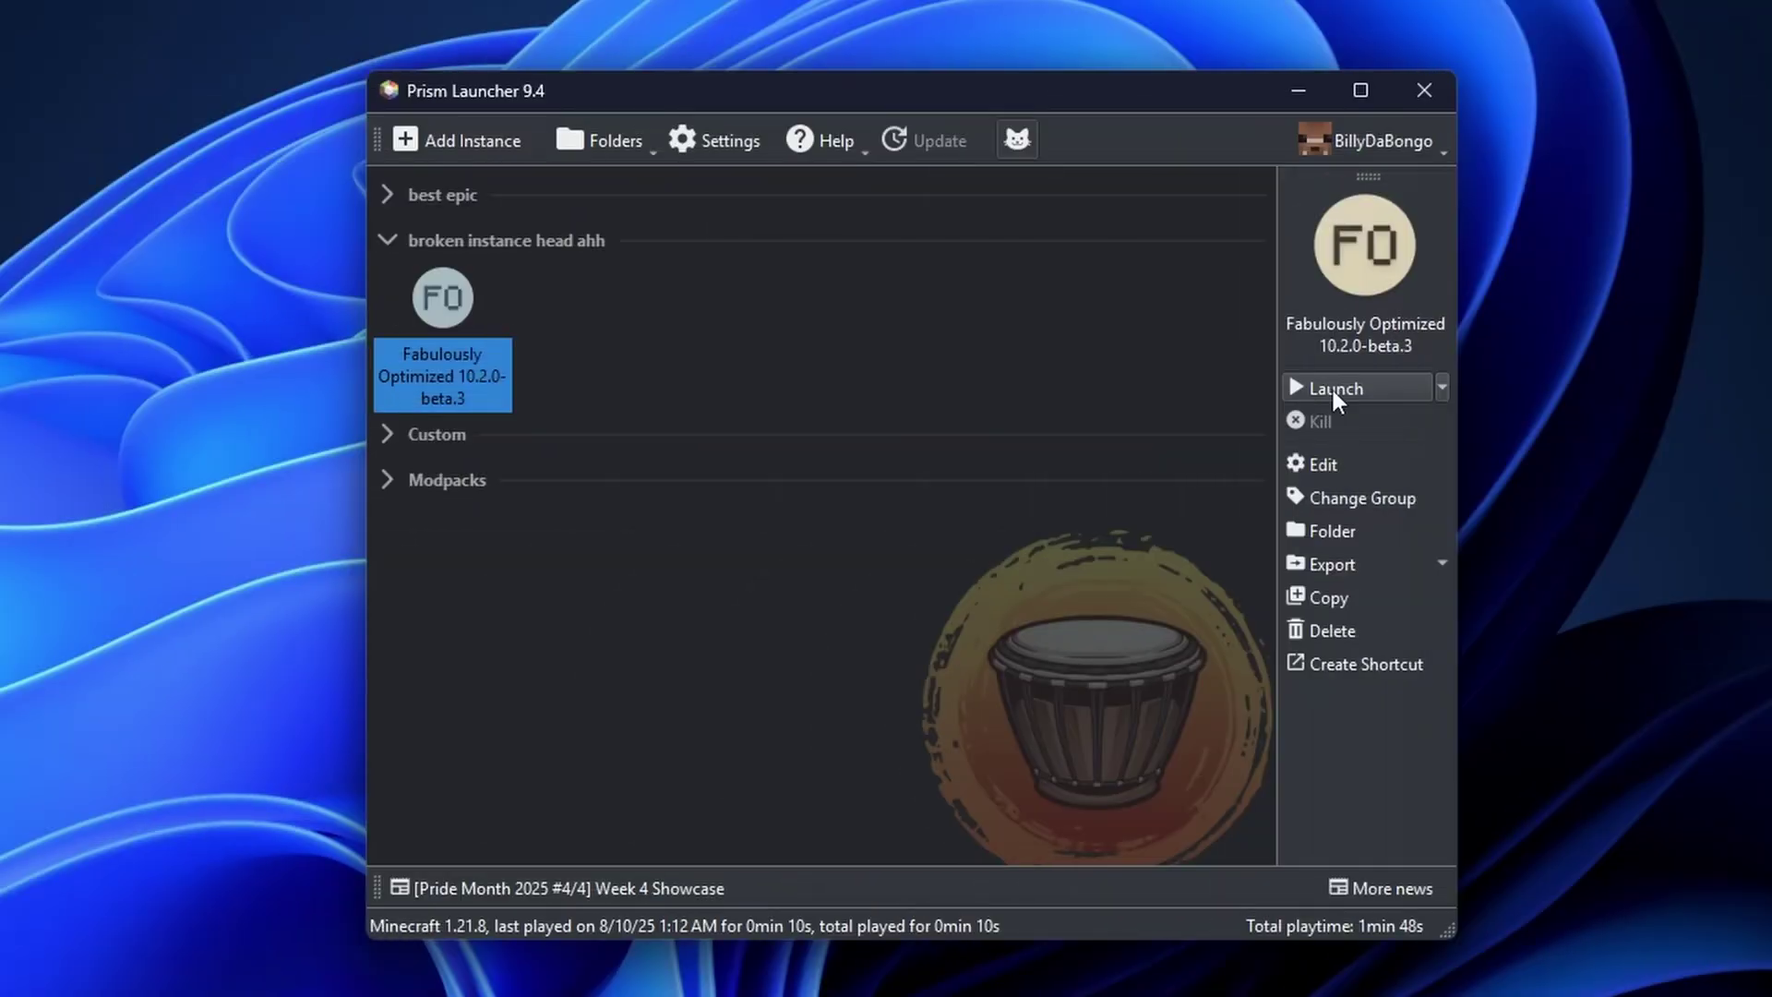
# Launch the Fabulously Optimized instance, examine the suggested fixes in the Fabric Loader incompatible mods report, and exit it.
pyautogui.click(1331, 386)
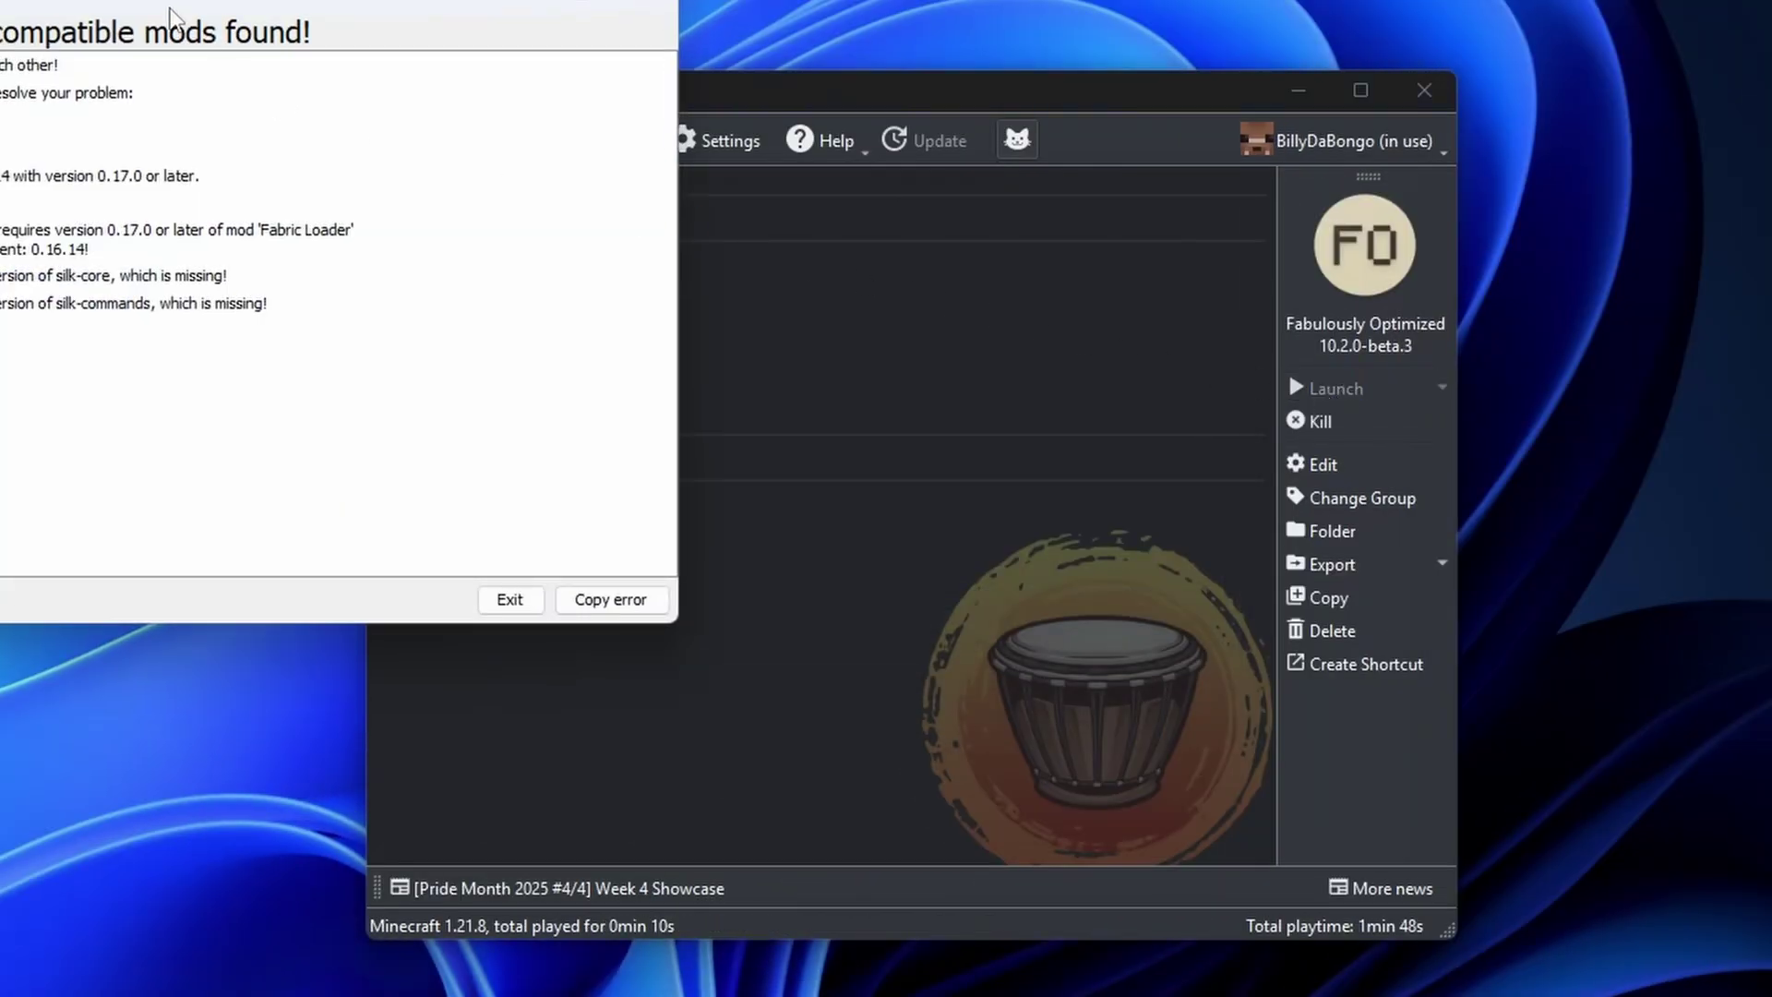
pyautogui.moveTo(153, 5); pyautogui.dragTo(914, 205)
pyautogui.click(836, 517)
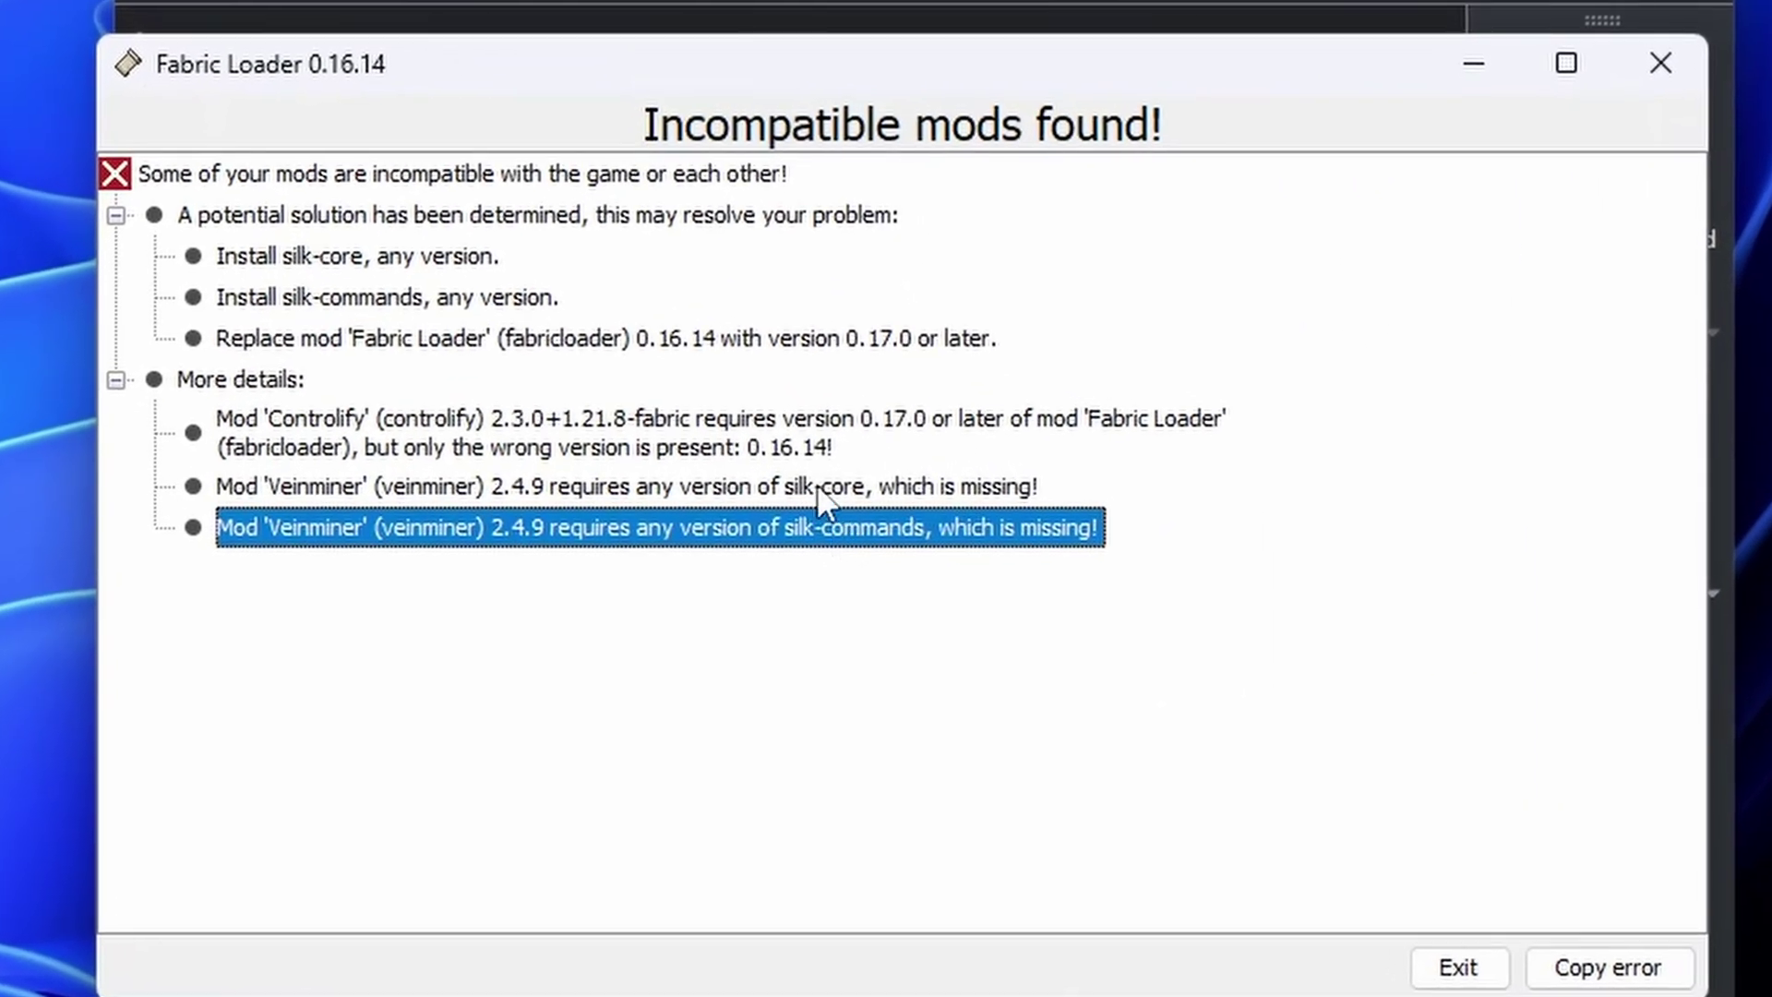
pyautogui.click(335, 259)
pyautogui.click(403, 301)
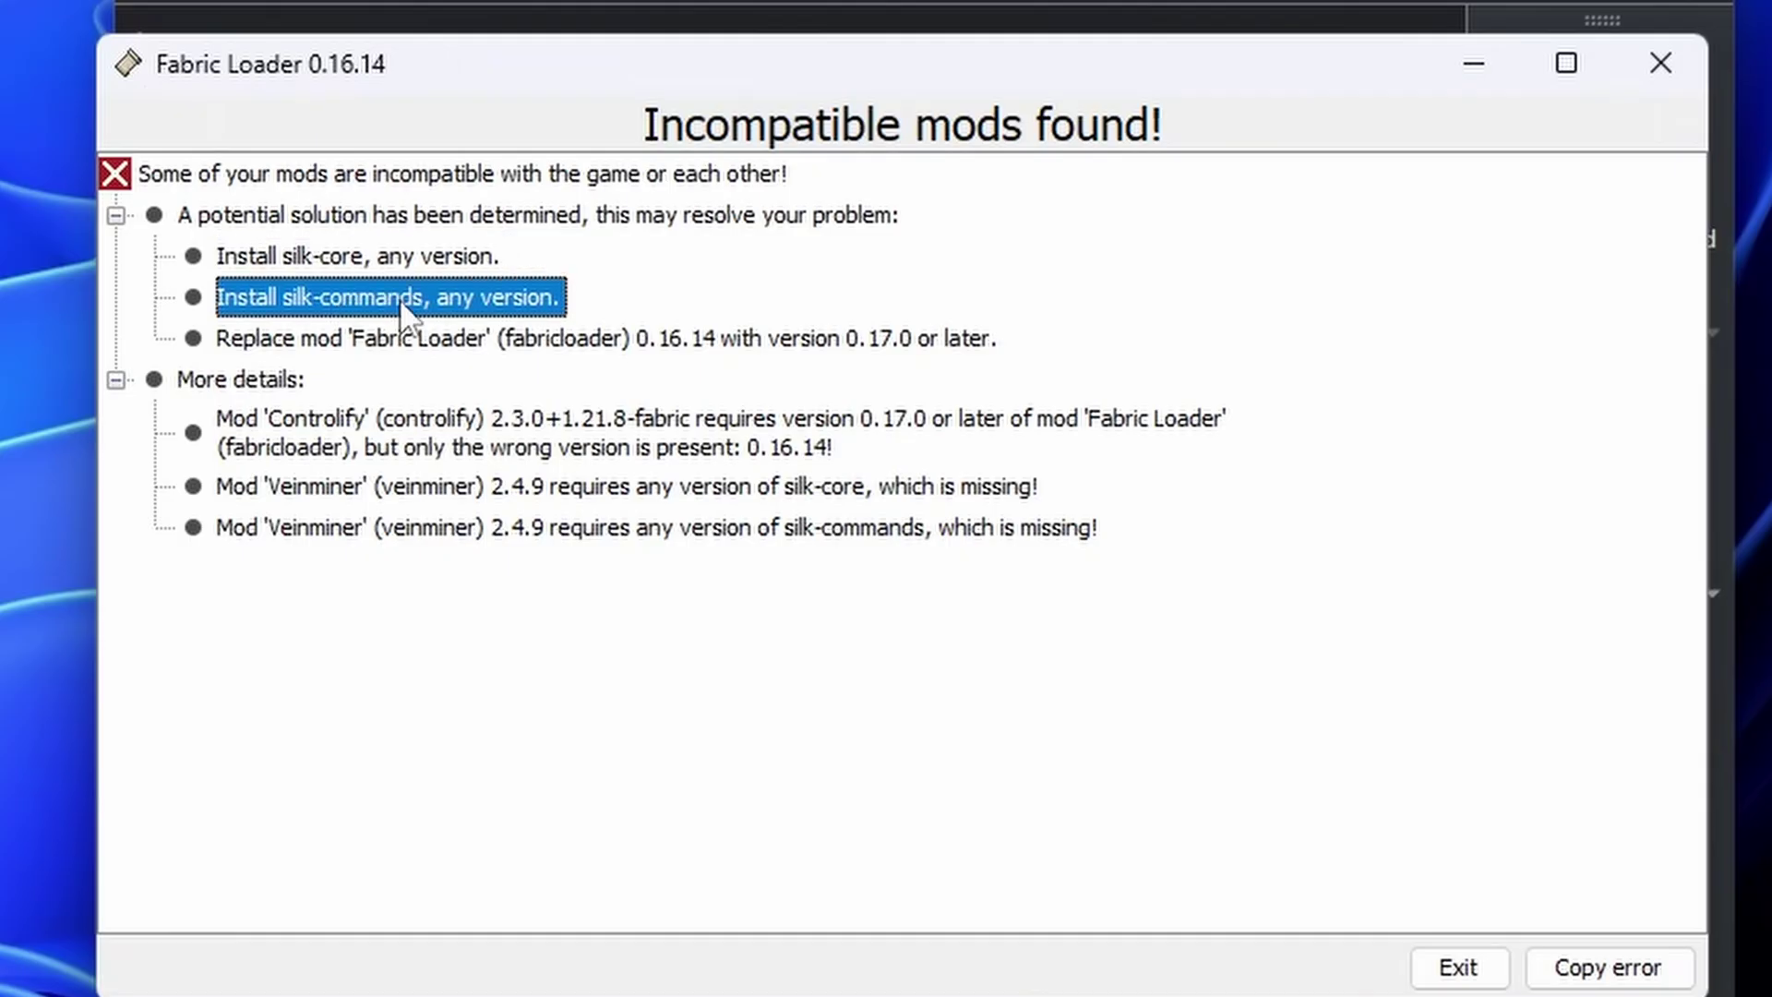
pyautogui.click(407, 340)
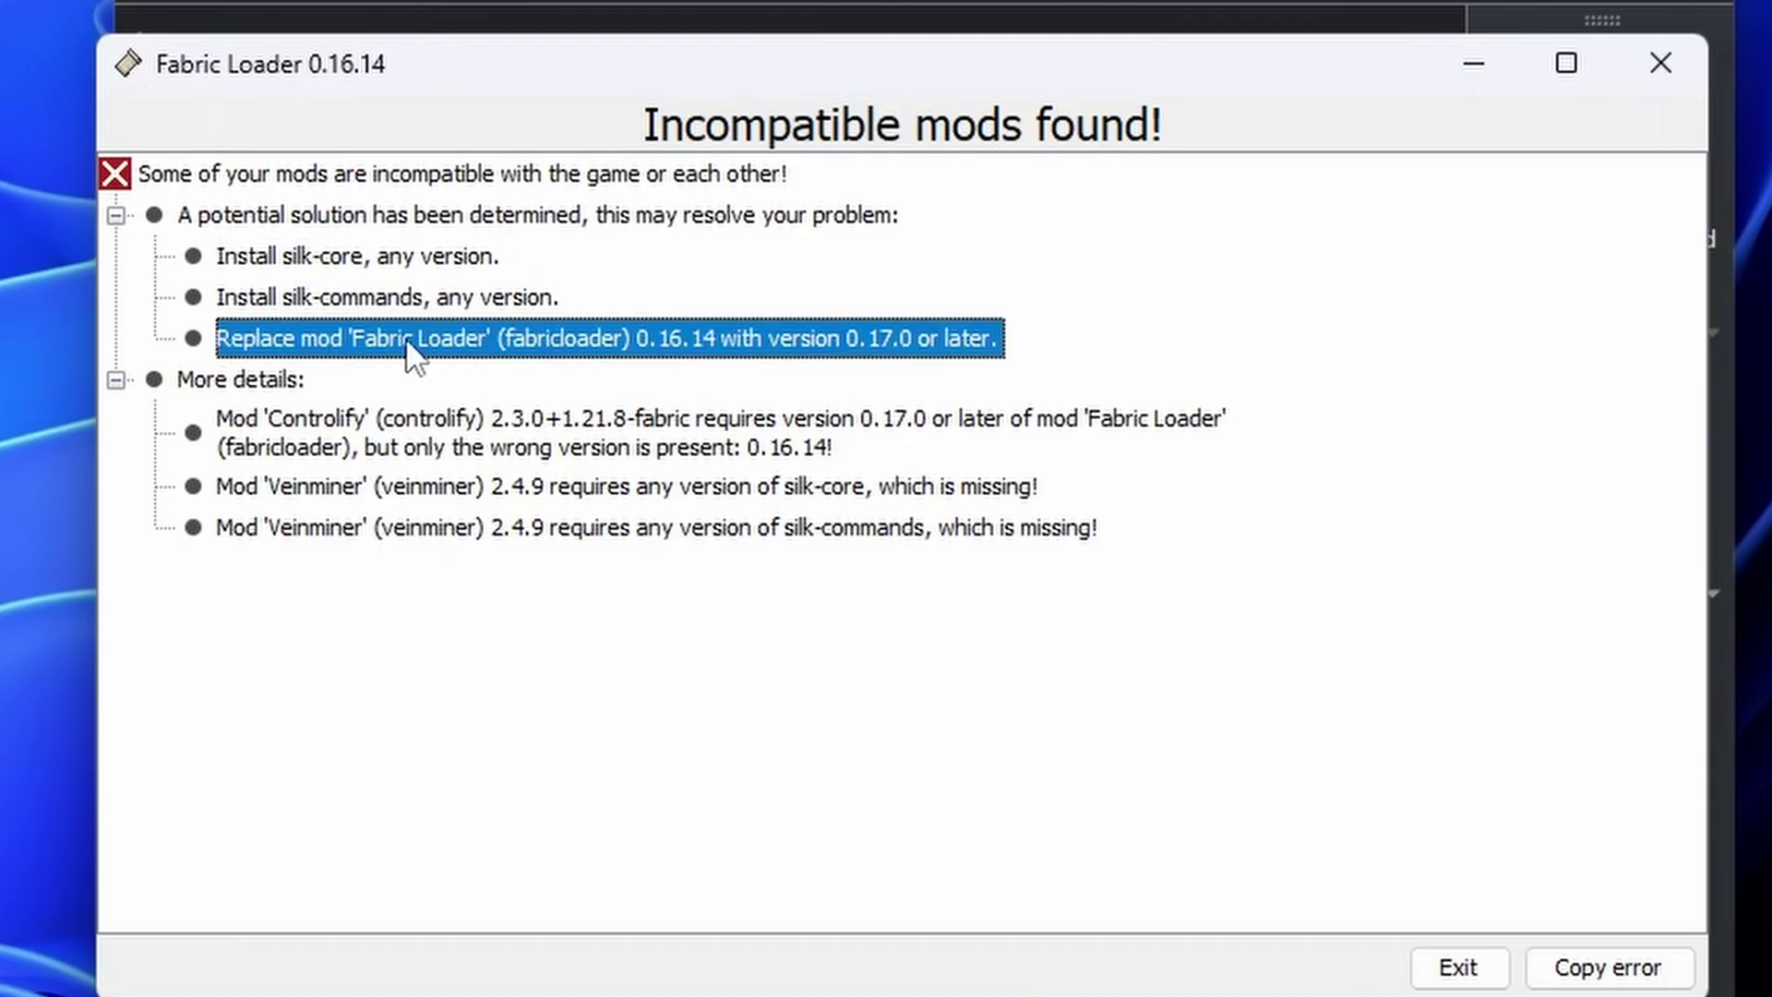
pyautogui.click(1475, 969)
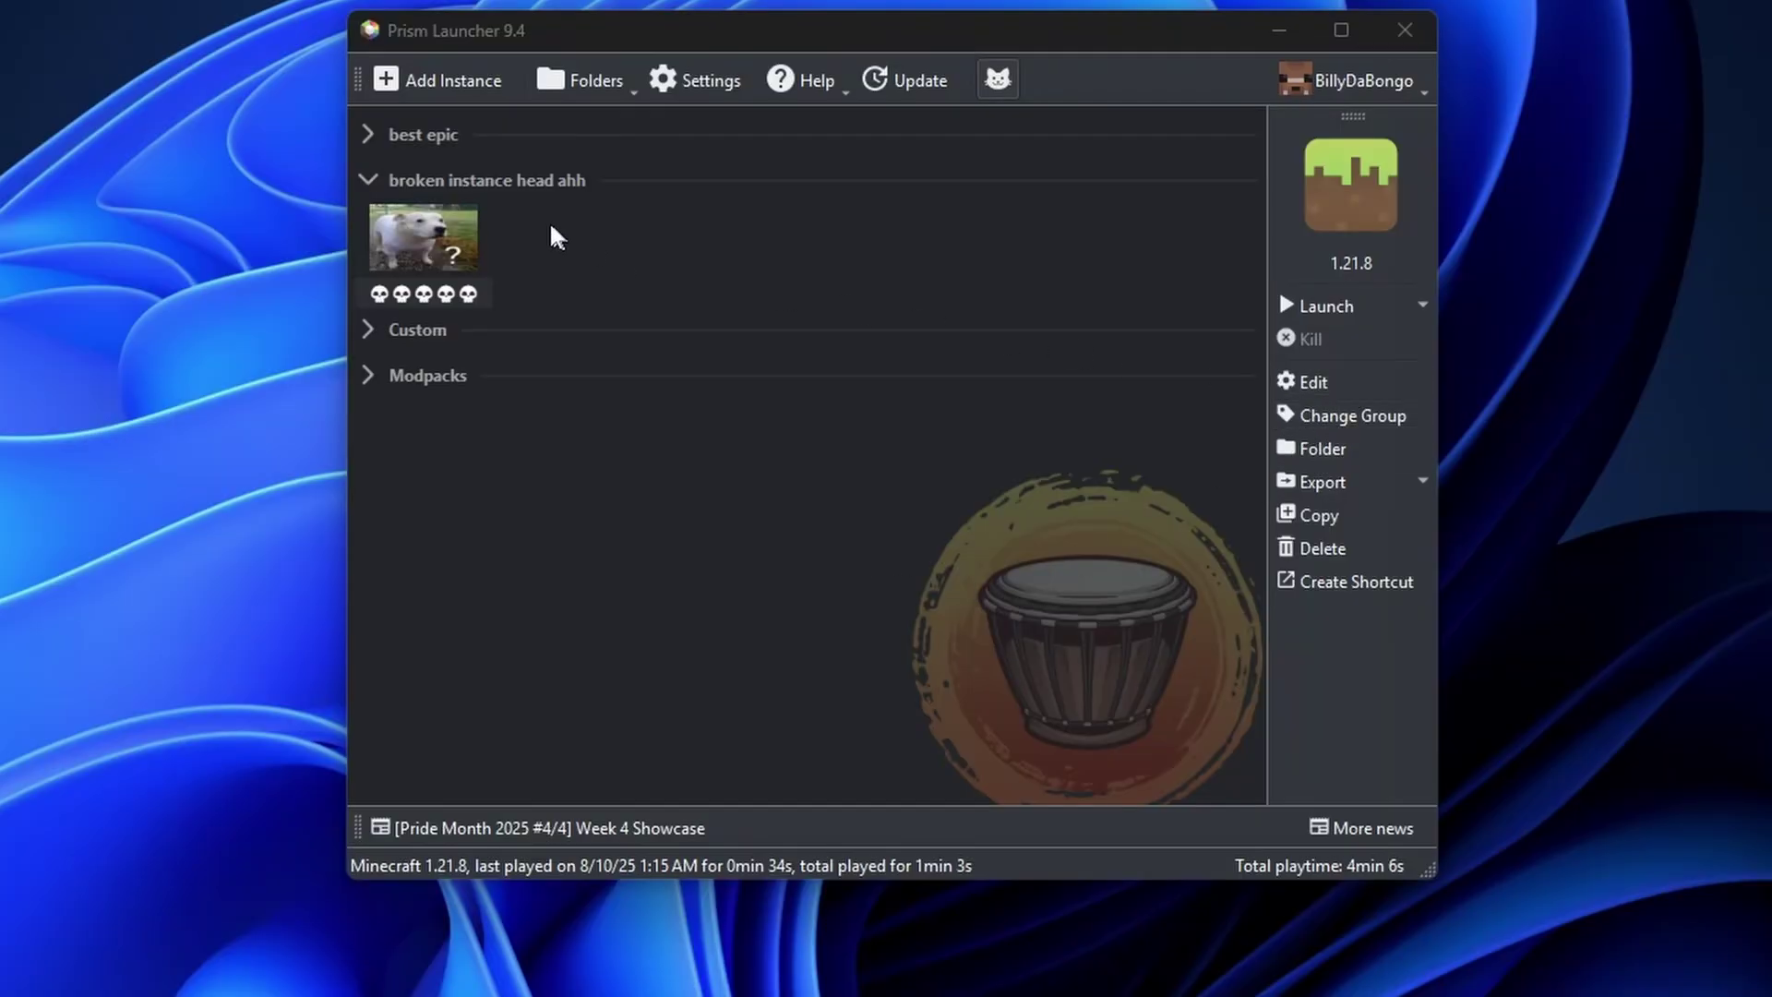
# Launch the skull-named instance in the "broken instance head ahh" group, review the end of its Minecraft log, and upload the log.
pyautogui.click(423, 238)
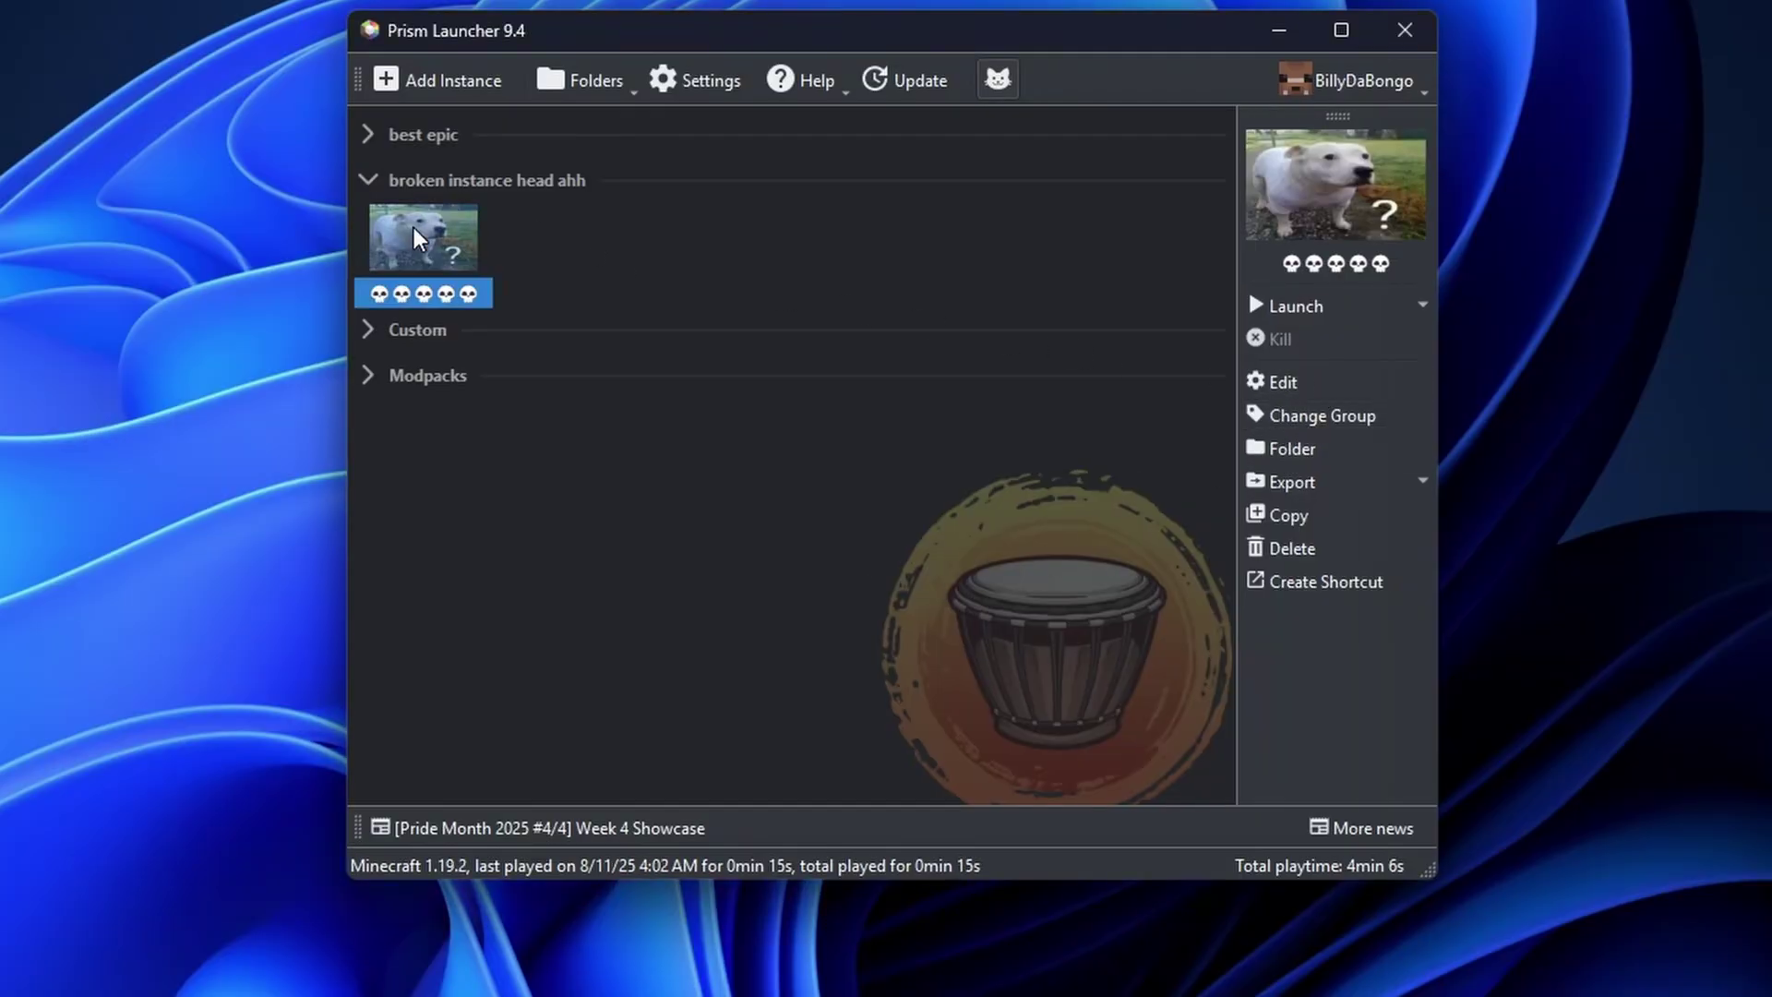
pyautogui.click(1331, 308)
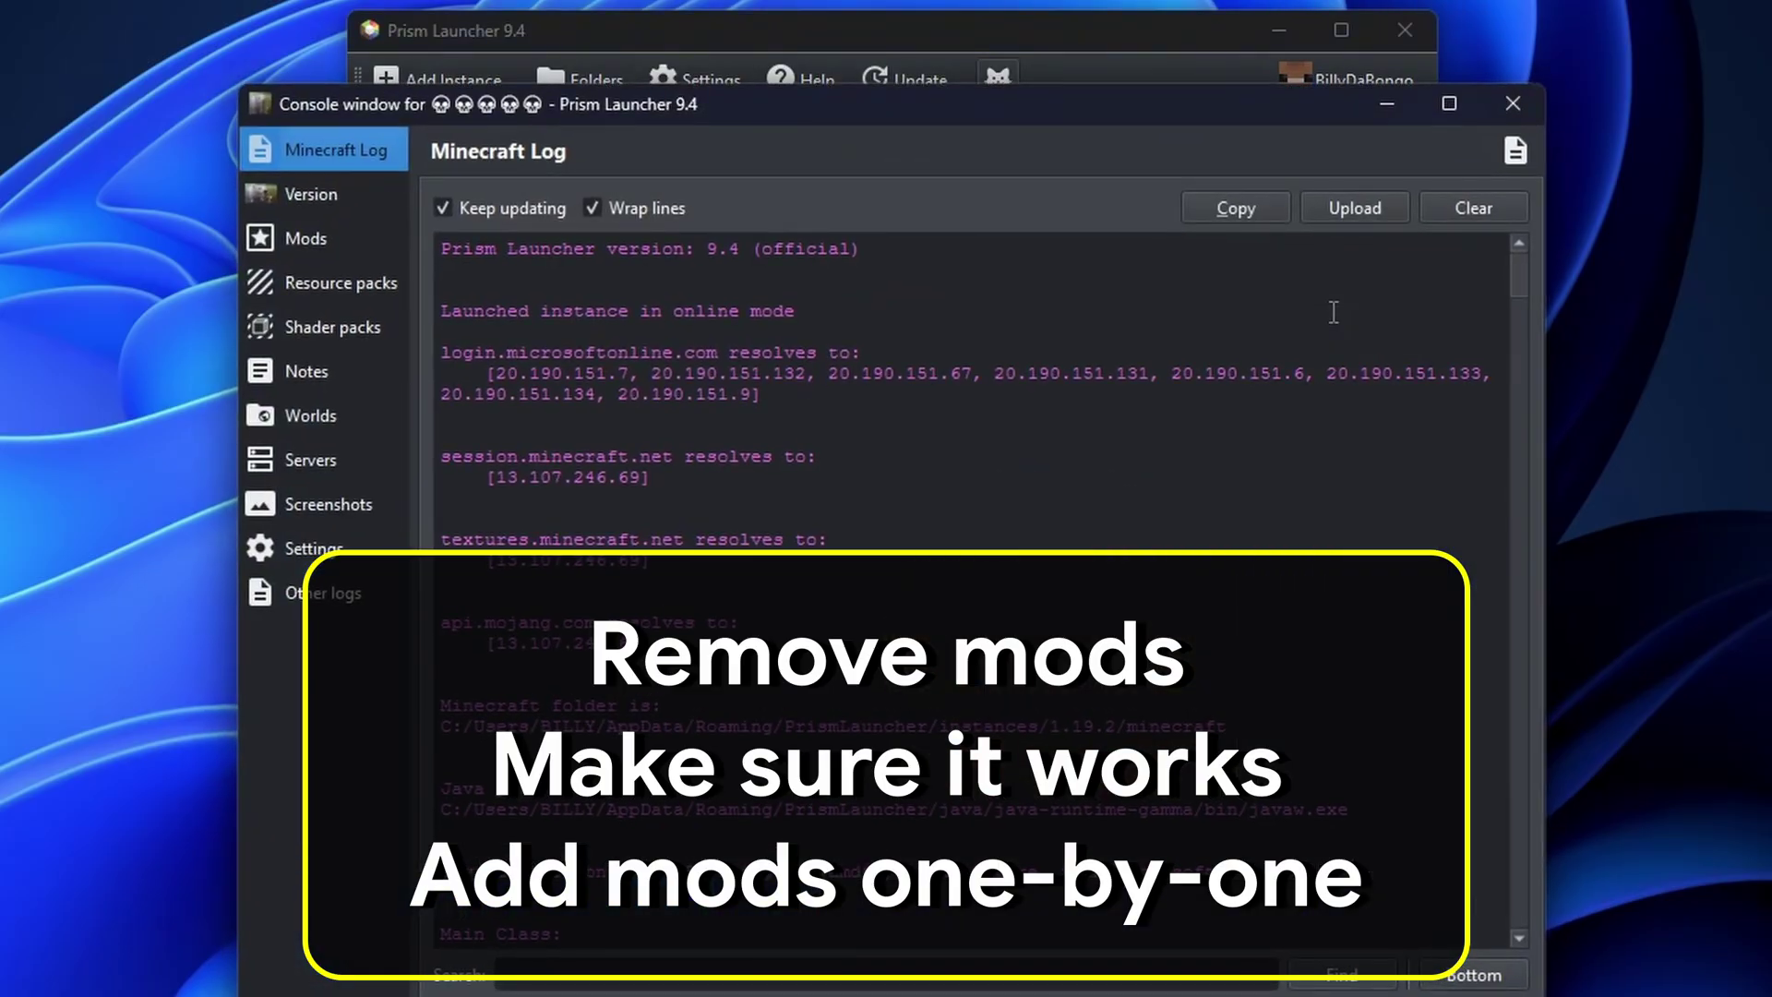
pyautogui.moveTo(1522, 286); pyautogui.dragTo(1521, 918)
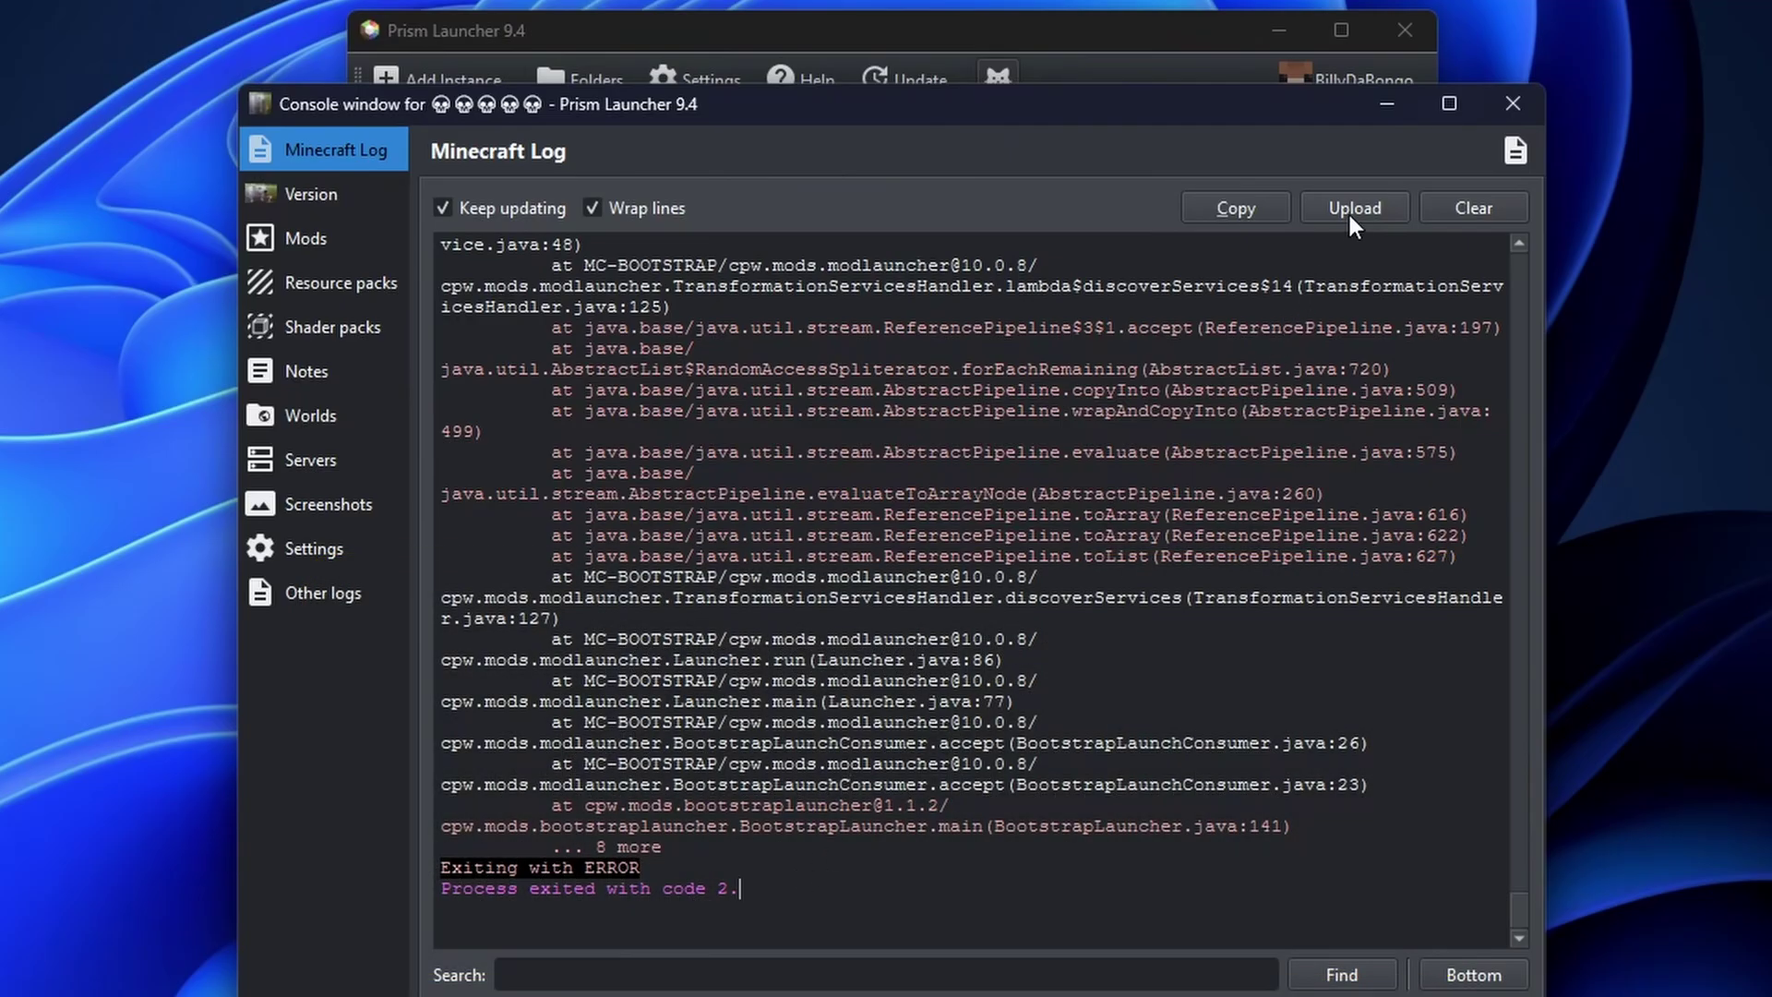
pyautogui.click(1350, 214)
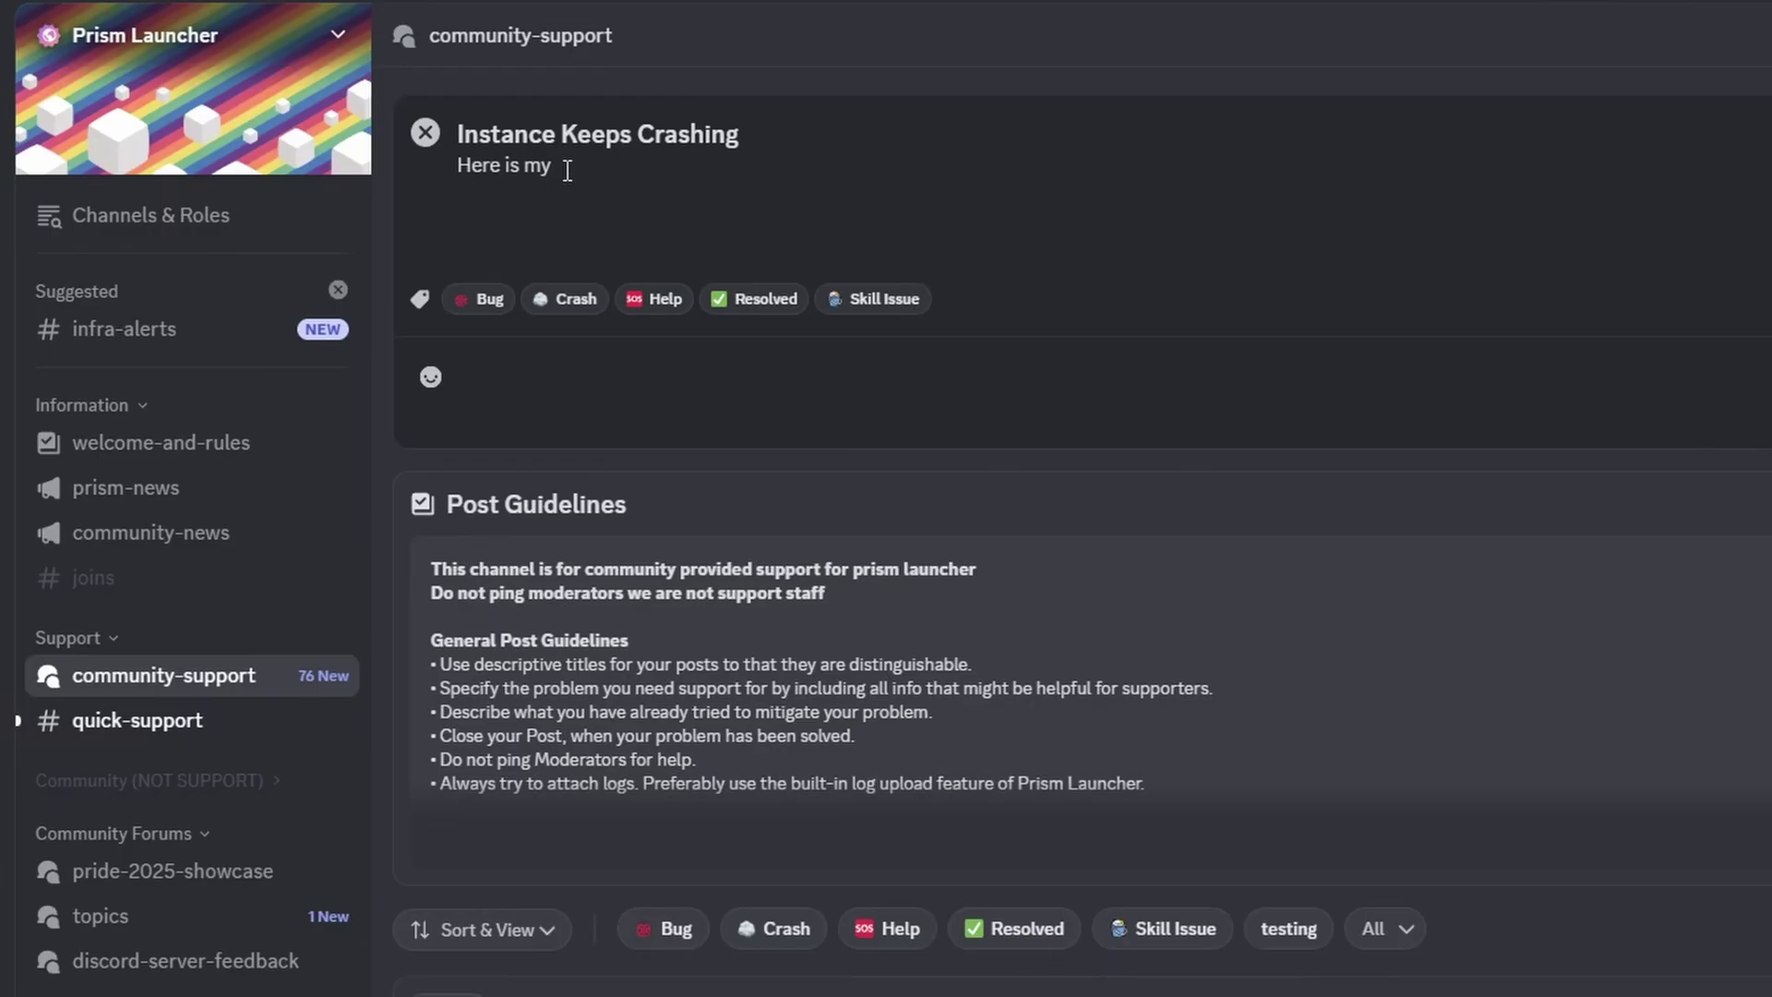
pyautogui.write('crash log:')
pyautogui.write('https://mclo.gs/keeFcOP')
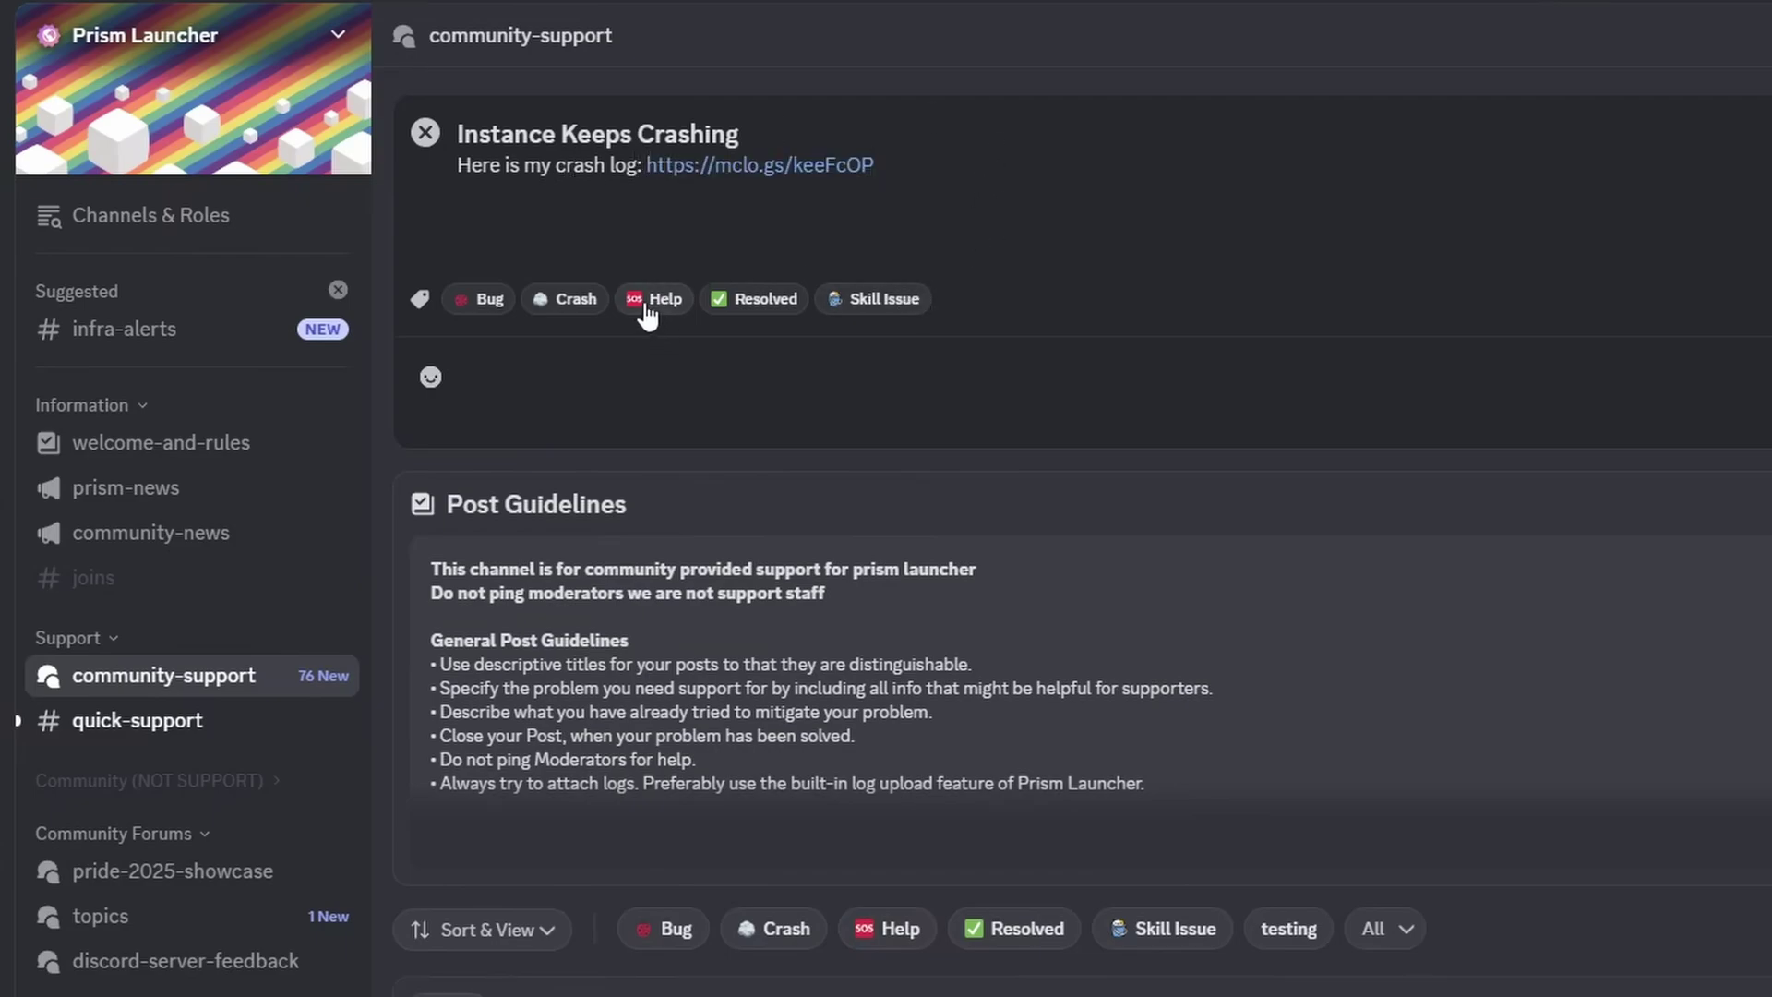
pyautogui.click(586, 312)
pyautogui.click(657, 312)
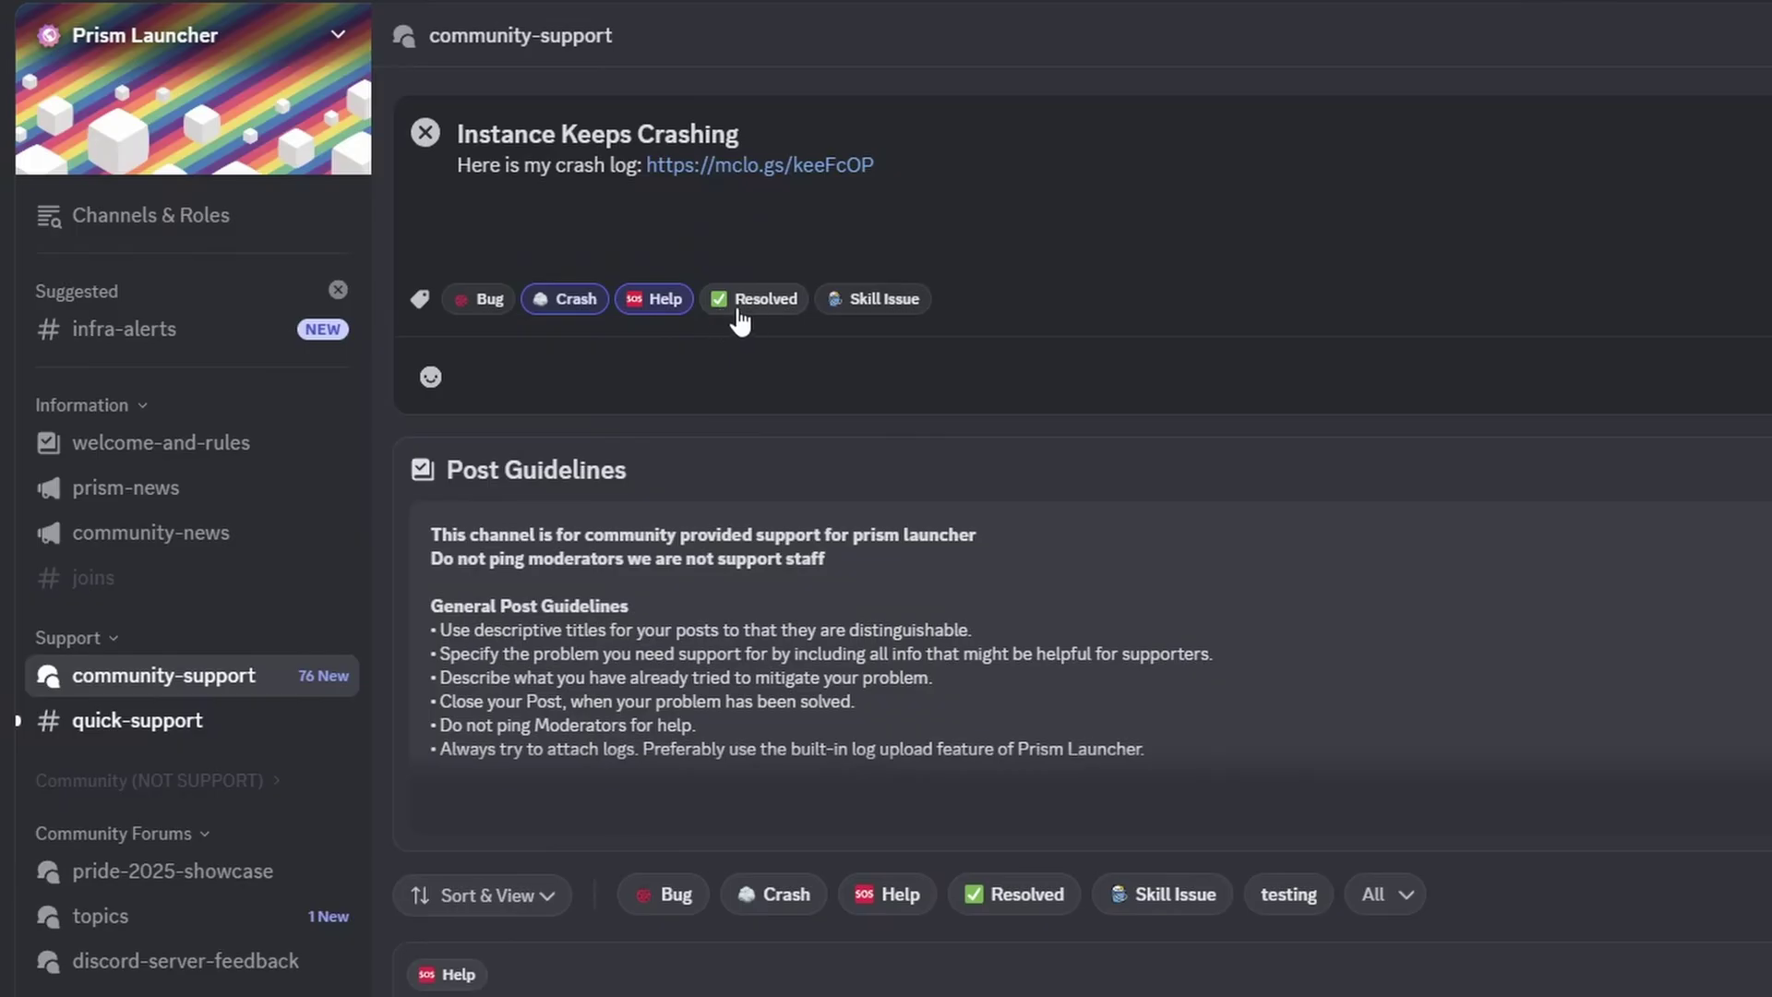
pyautogui.click(884, 313)
pyautogui.write('💀💀💀💀💀💀')
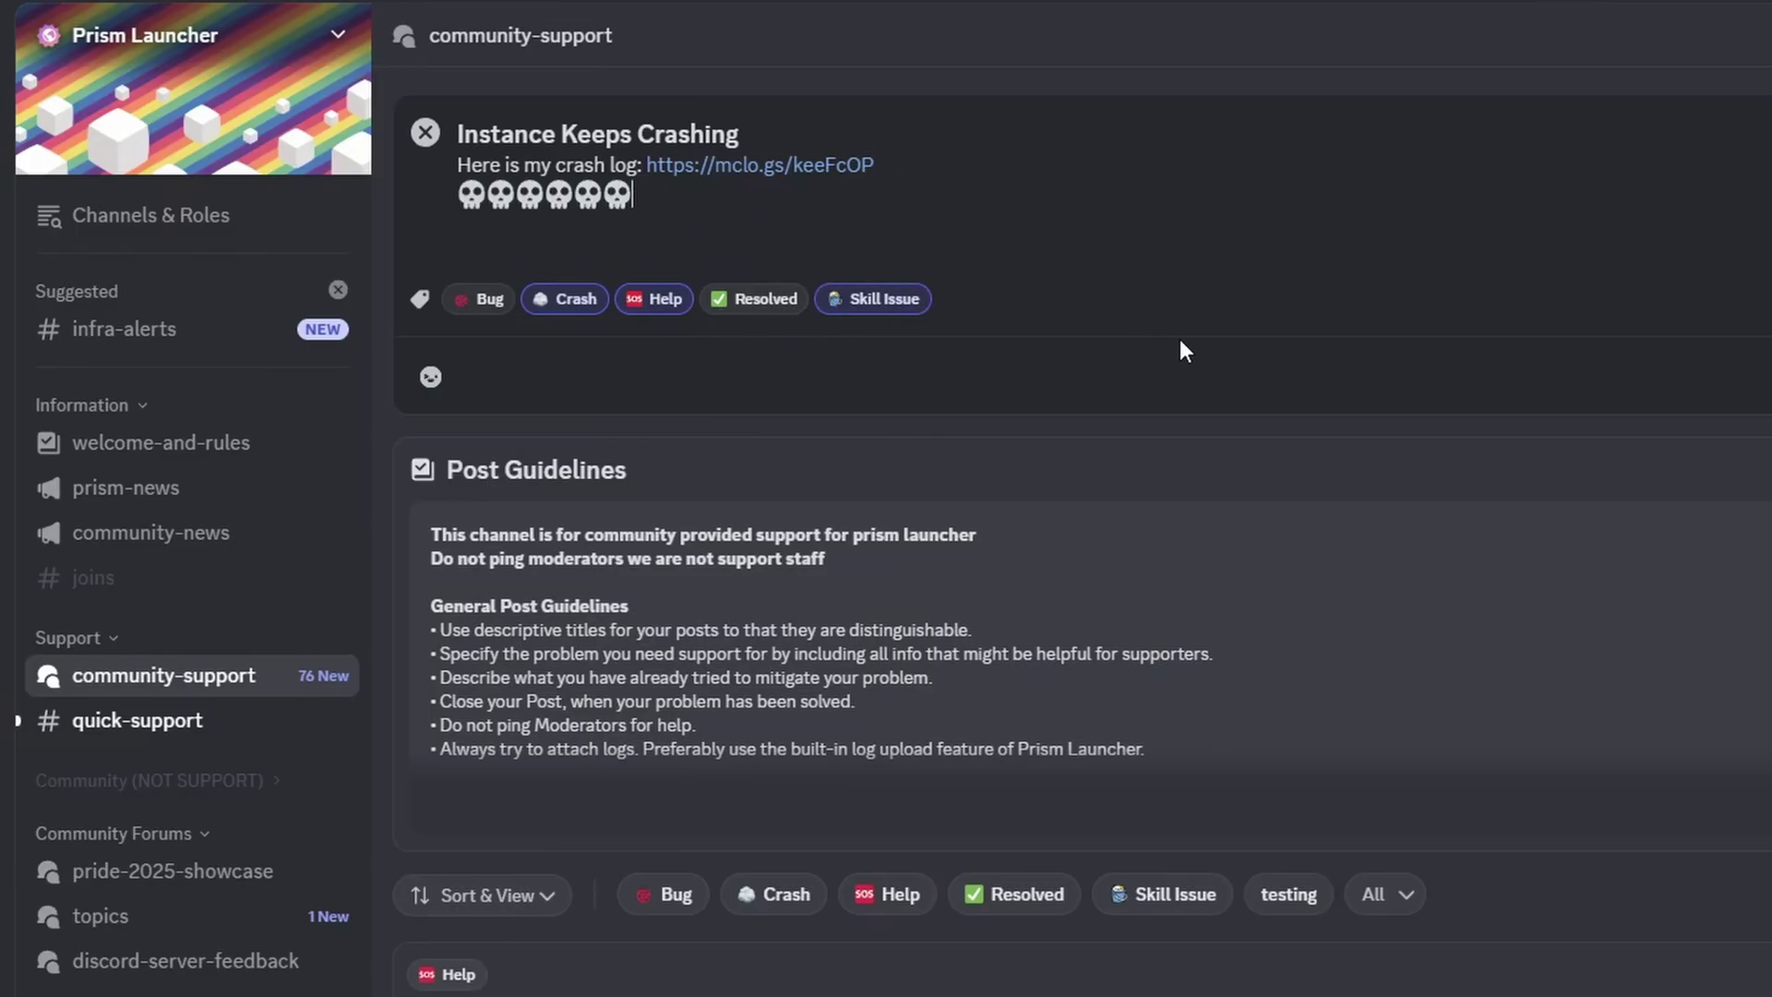